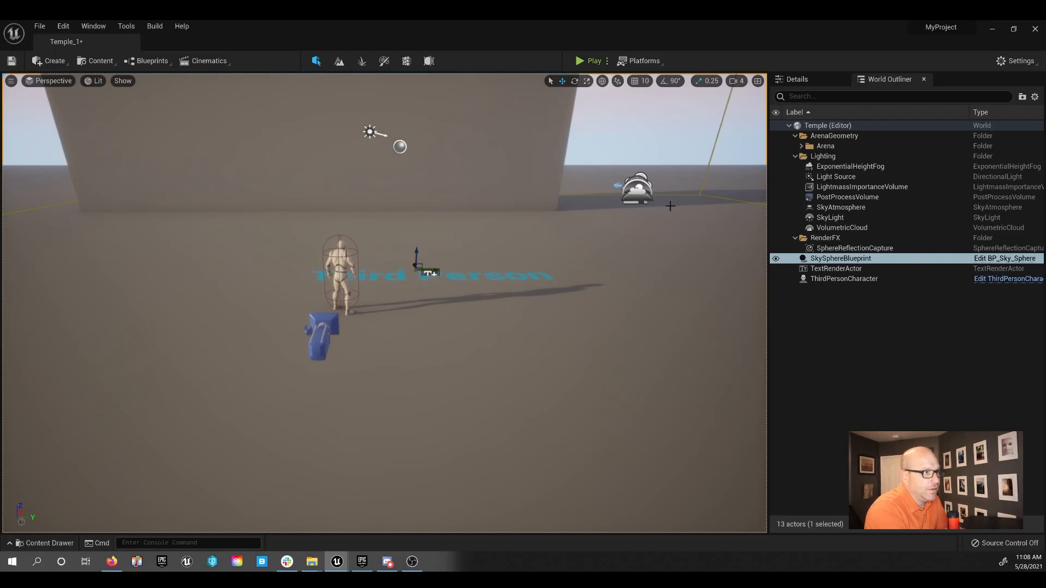
Delete the "Third Person" text actor from the floor of the level
click(534, 275)
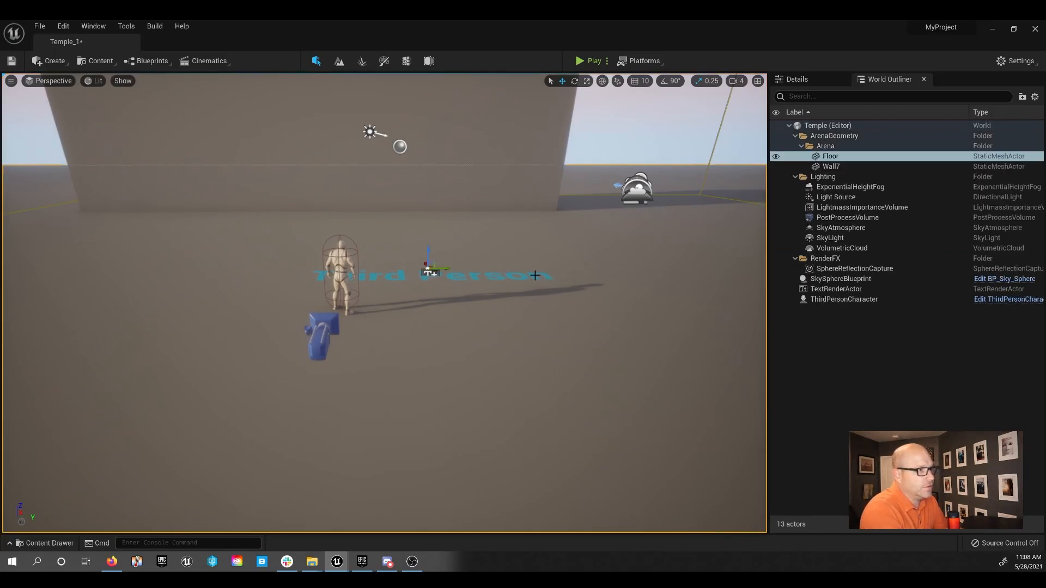
click(535, 276)
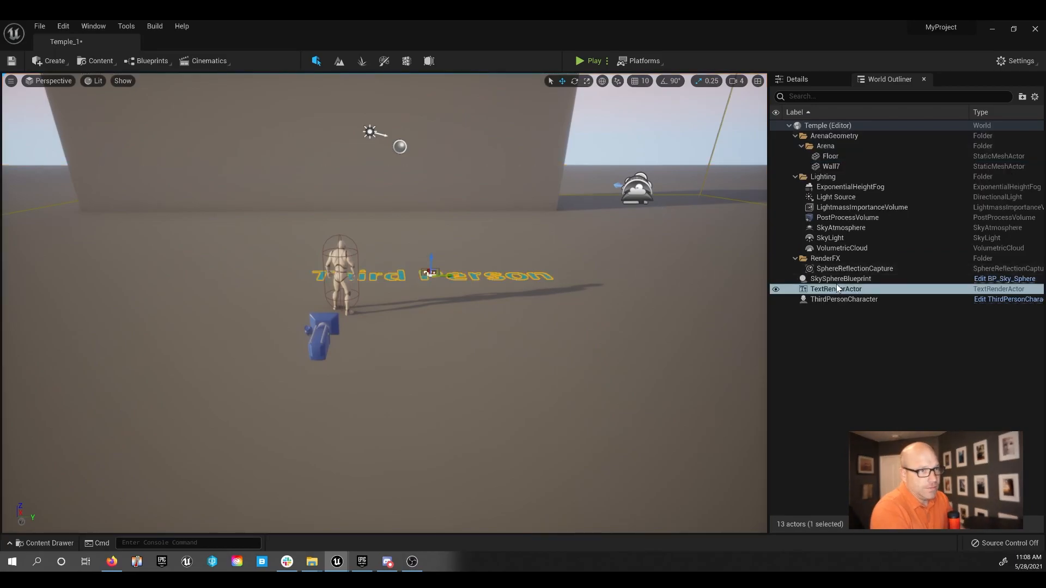
key(Delete)
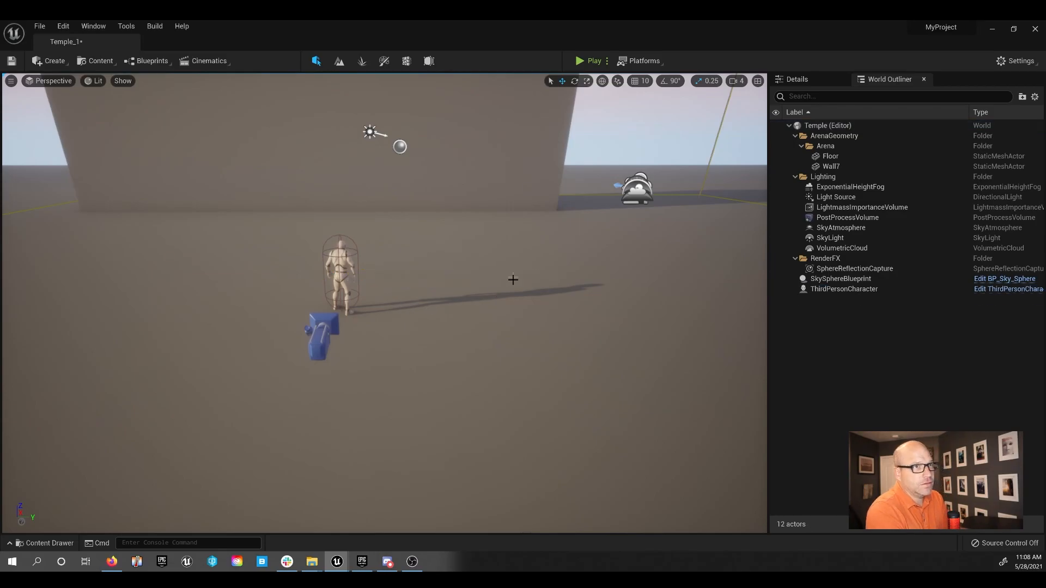
right_drag(433, 278, 436, 249)
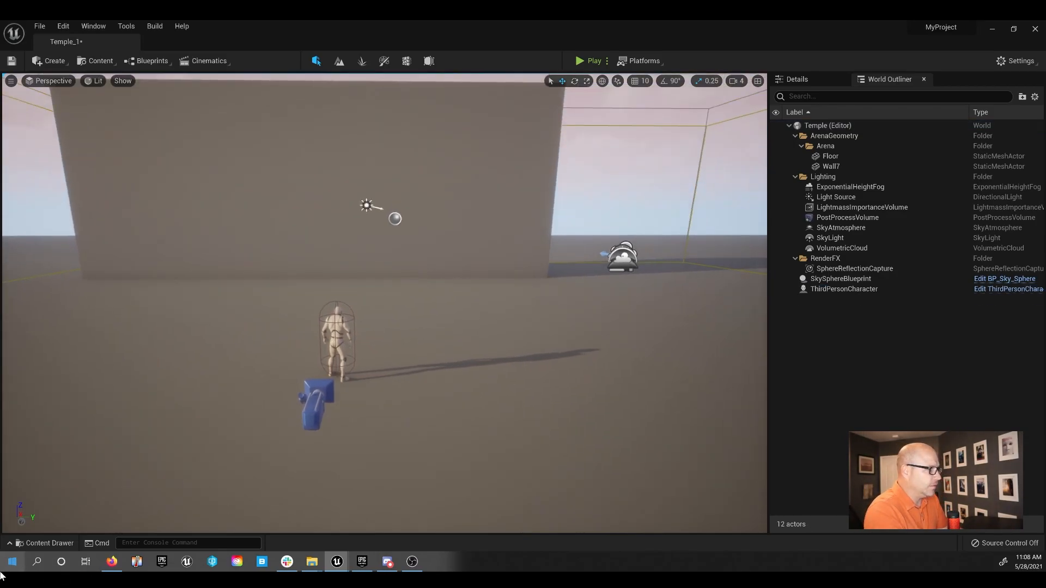
Switch to the browser and examine the ArtStation concept art of the robed statue as a reference
click(38, 544)
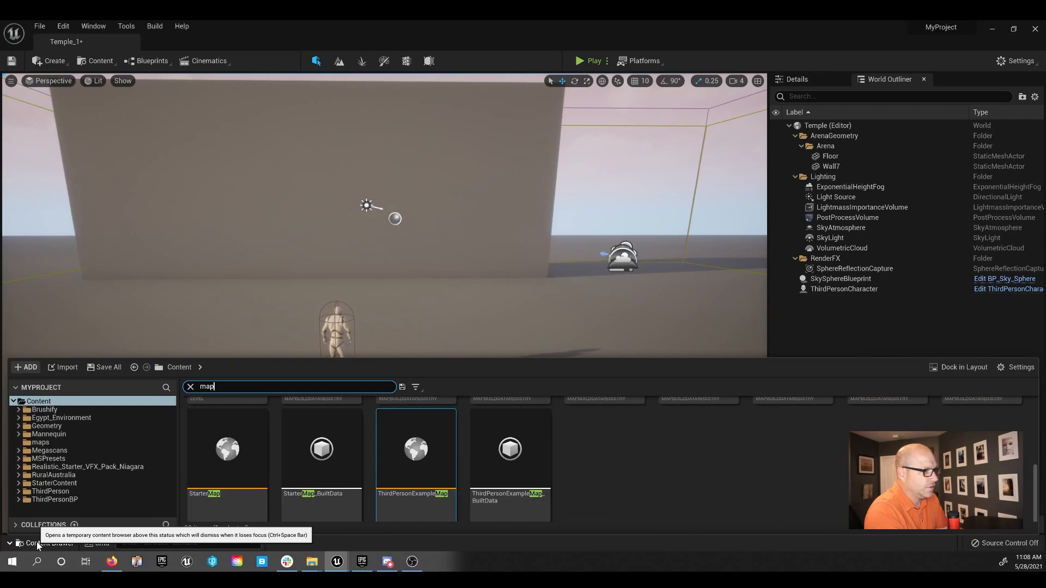
click(37, 541)
drag(0, 185, 0, 82)
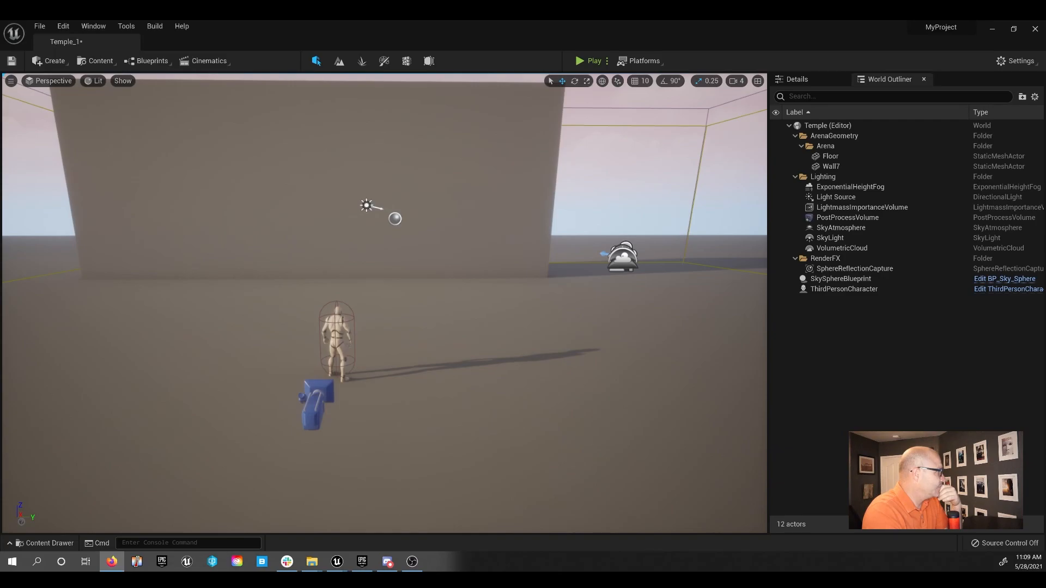
drag(0, 65, 763, 68)
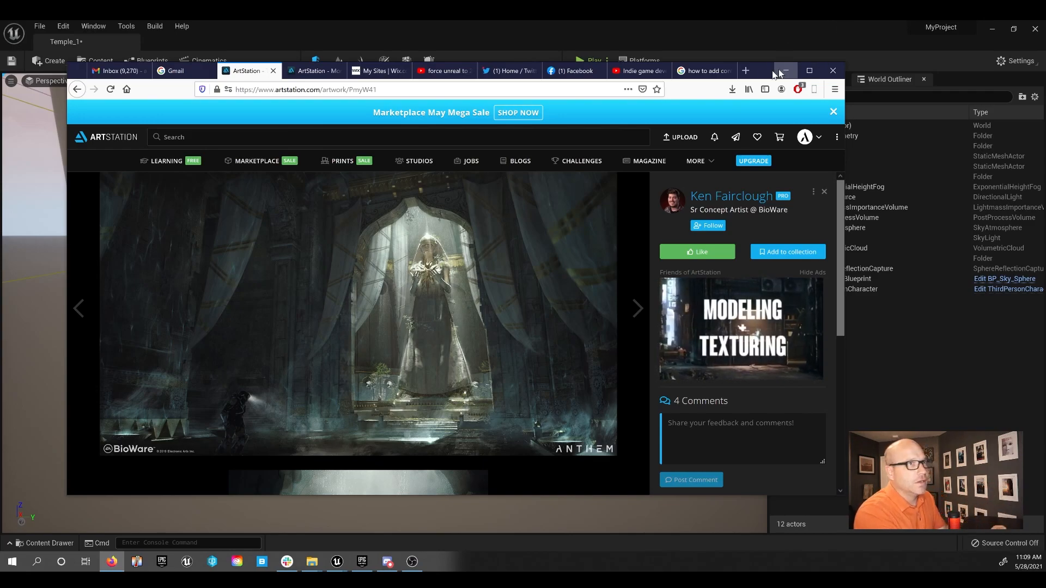
click(785, 71)
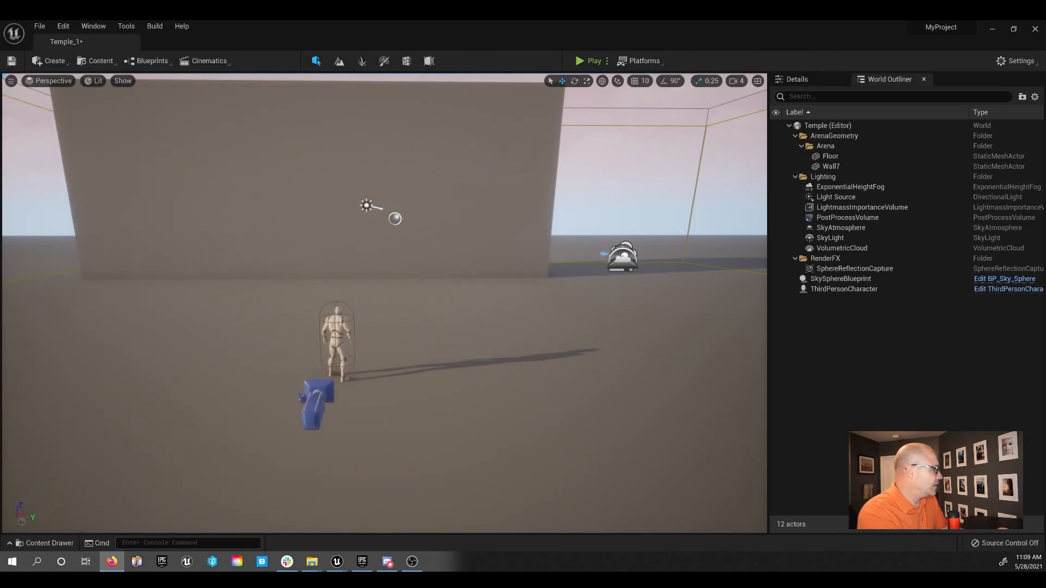
Switch to the Epic Games Launcher library and look through the vault for suitable asset packs
drag(0, 72, 697, 52)
scroll(645, 313, down, 3)
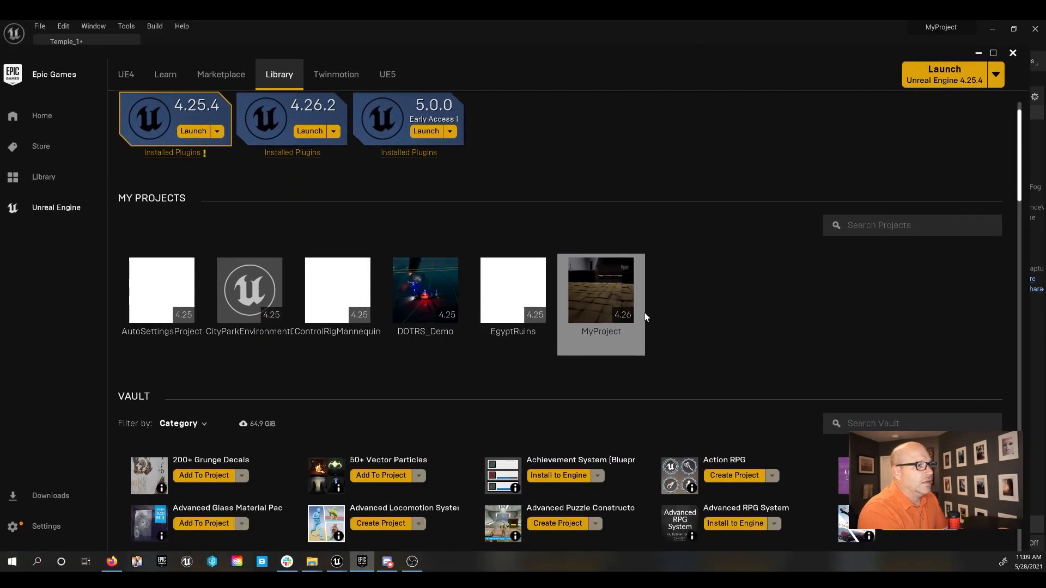
scroll(566, 359, down, 2)
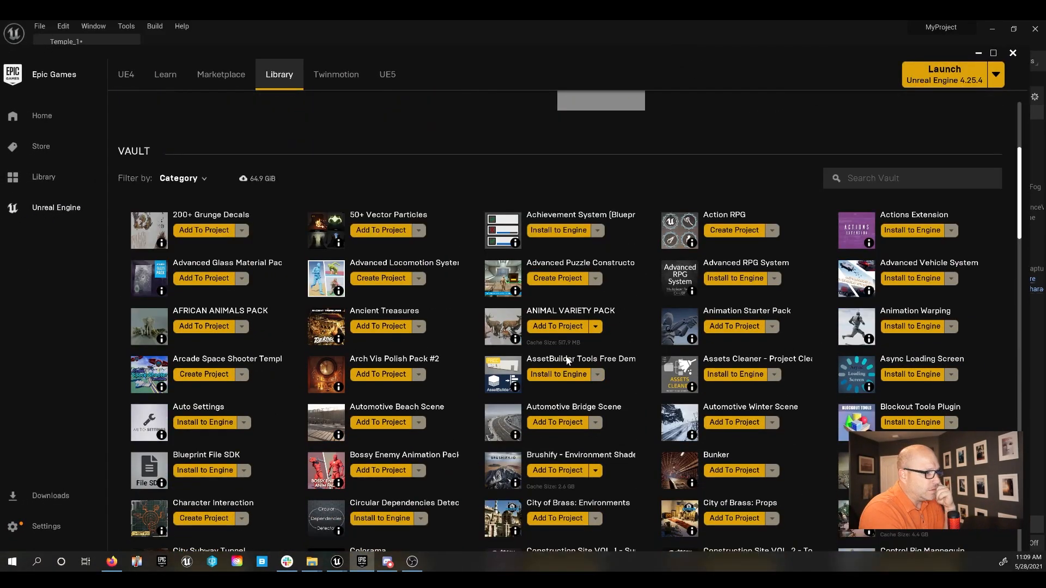
scroll(323, 412, down, 1)
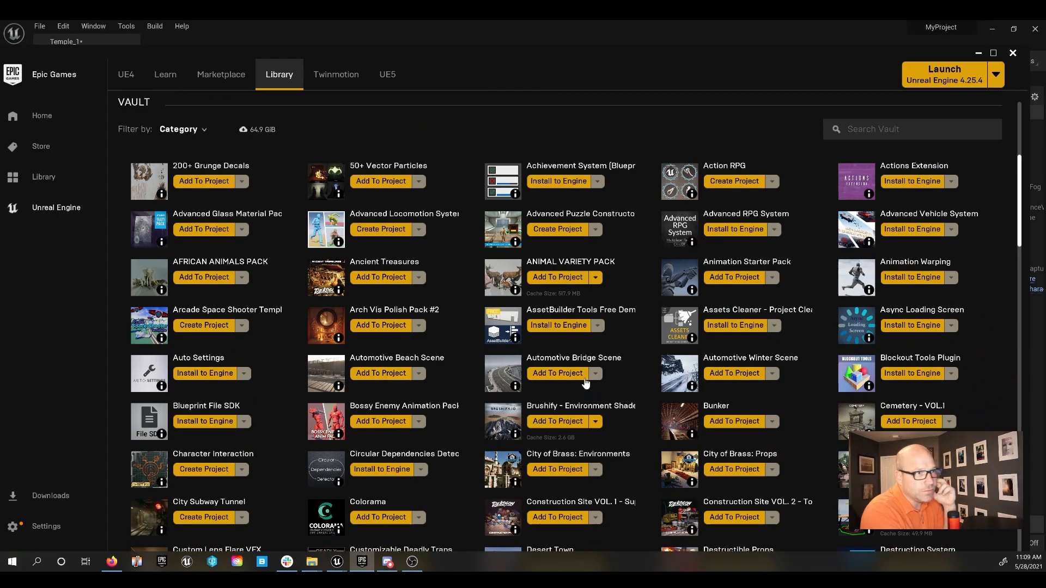
scroll(381, 428, down, 2)
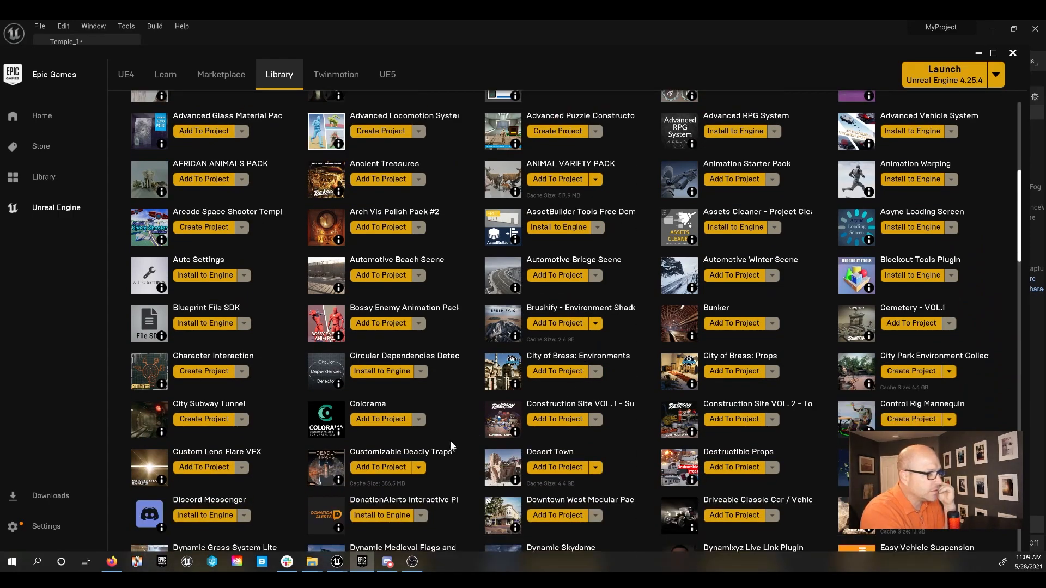
scroll(466, 324, down, 4)
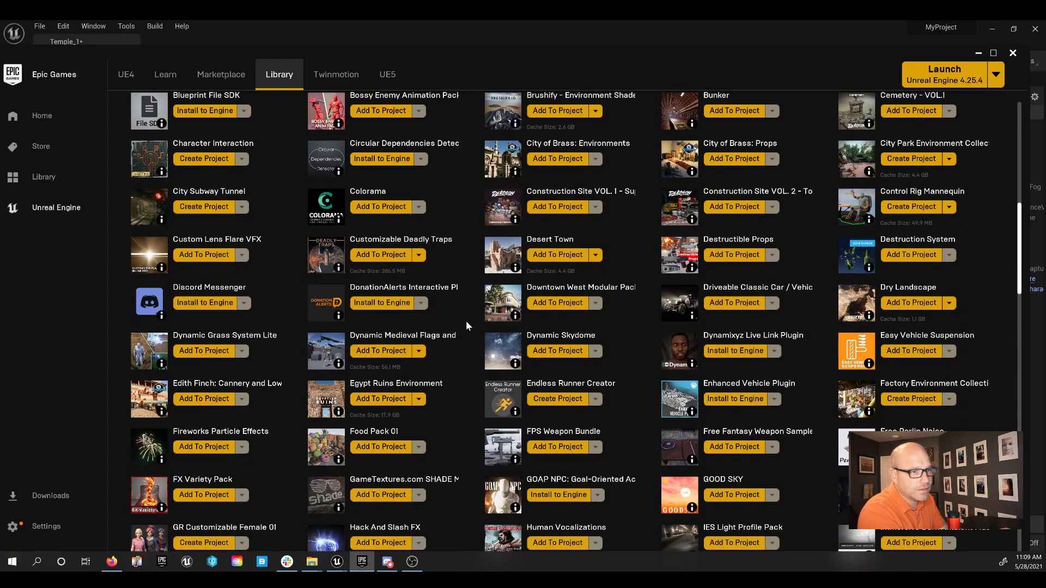
scroll(465, 325, down, 2)
scroll(466, 325, up, 3)
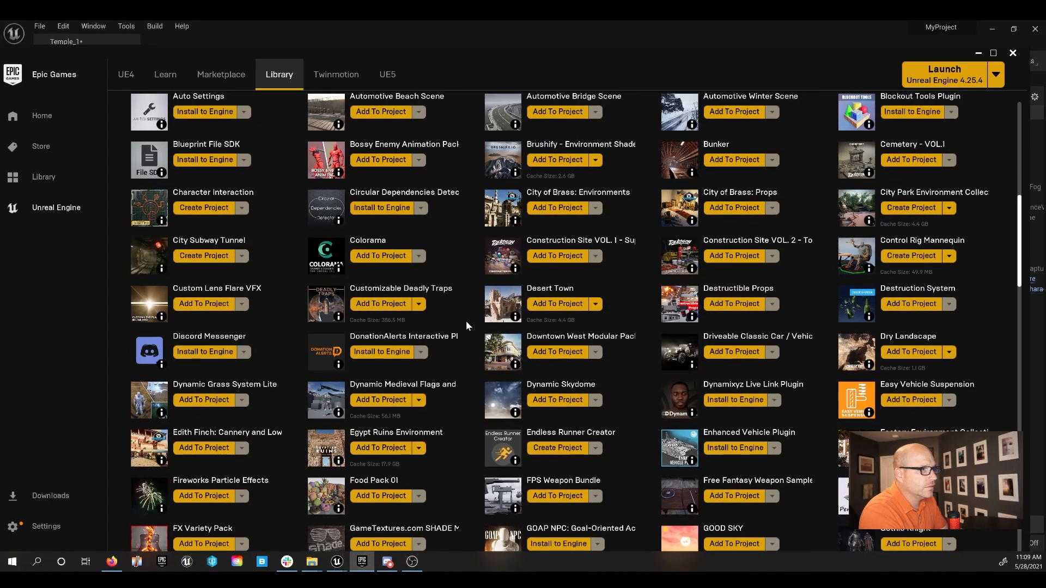
scroll(466, 325, up, 6)
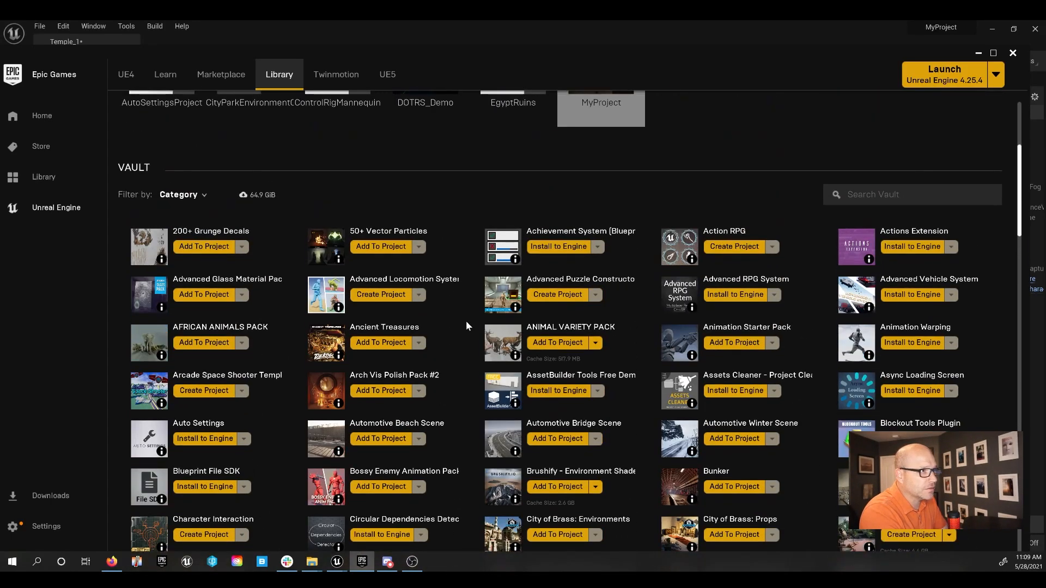
scroll(883, 365, up, 4)
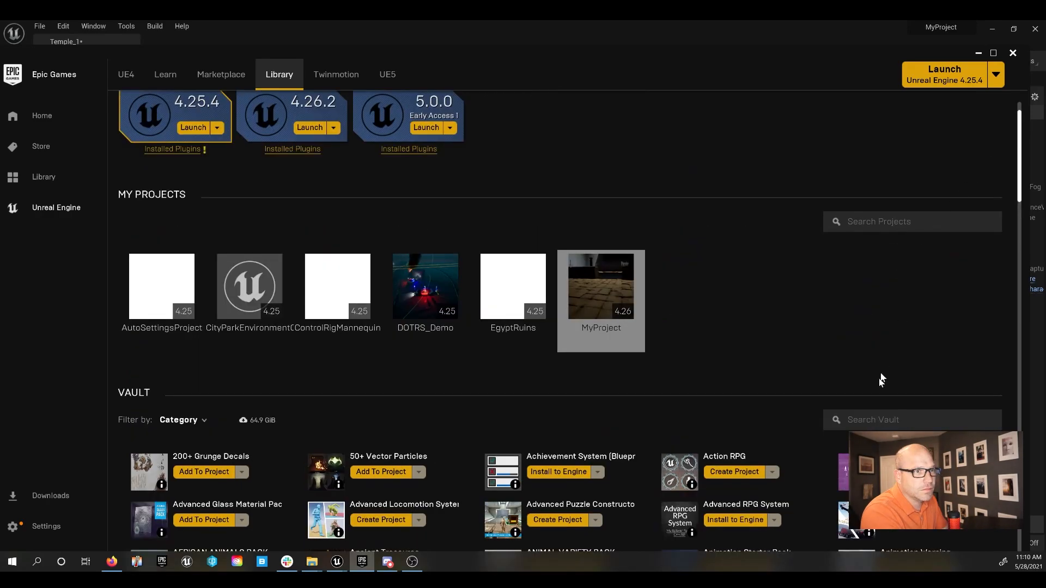
Search the vault for "egy" and view the detail page of the Egypt Ruins Environment pack
click(898, 420)
text(egy)
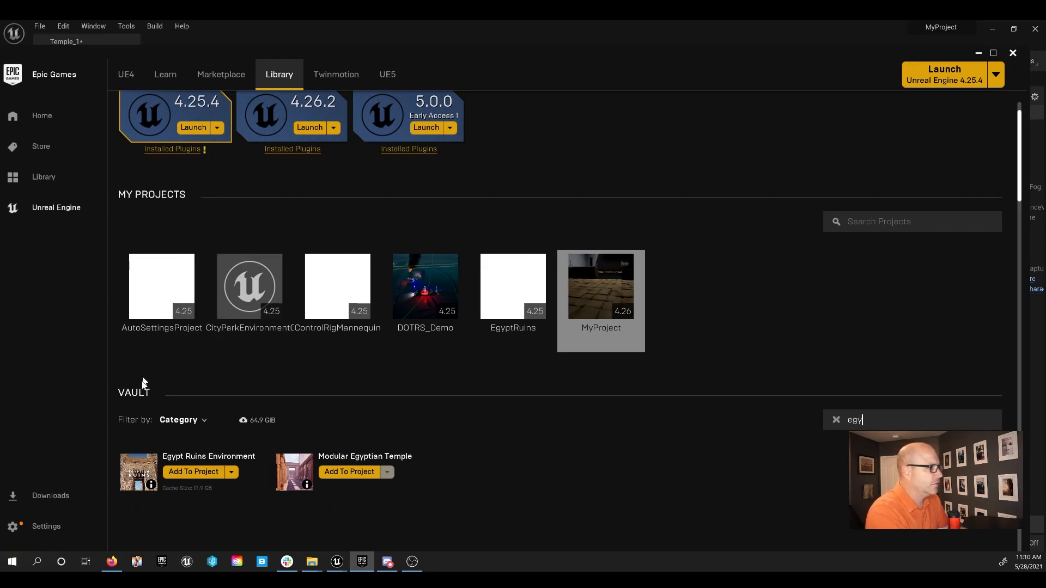
click(140, 474)
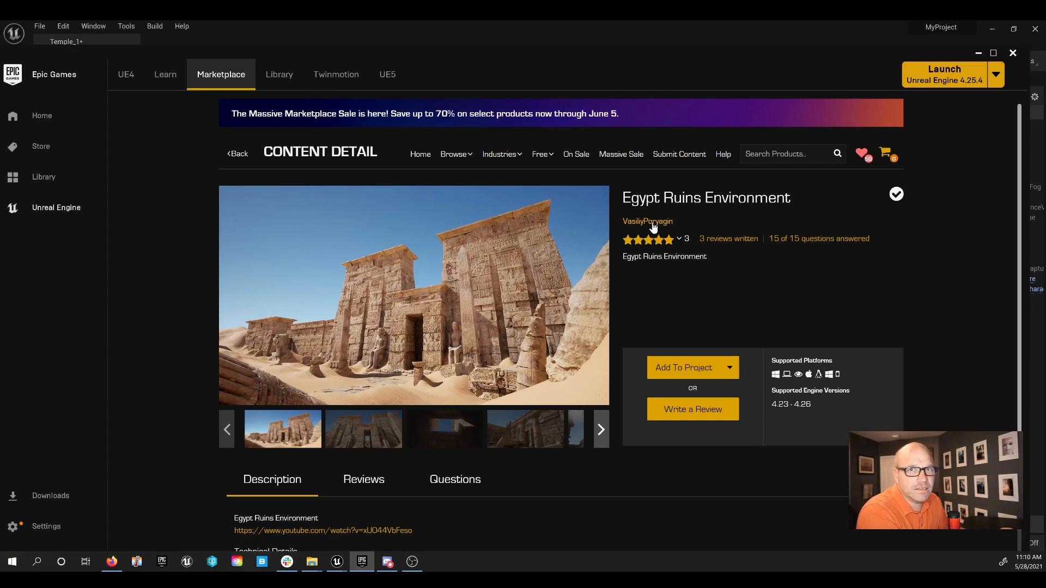
Return to the library, search the vault for "aust" and view the Rural Australia pack's detail page
click(237, 154)
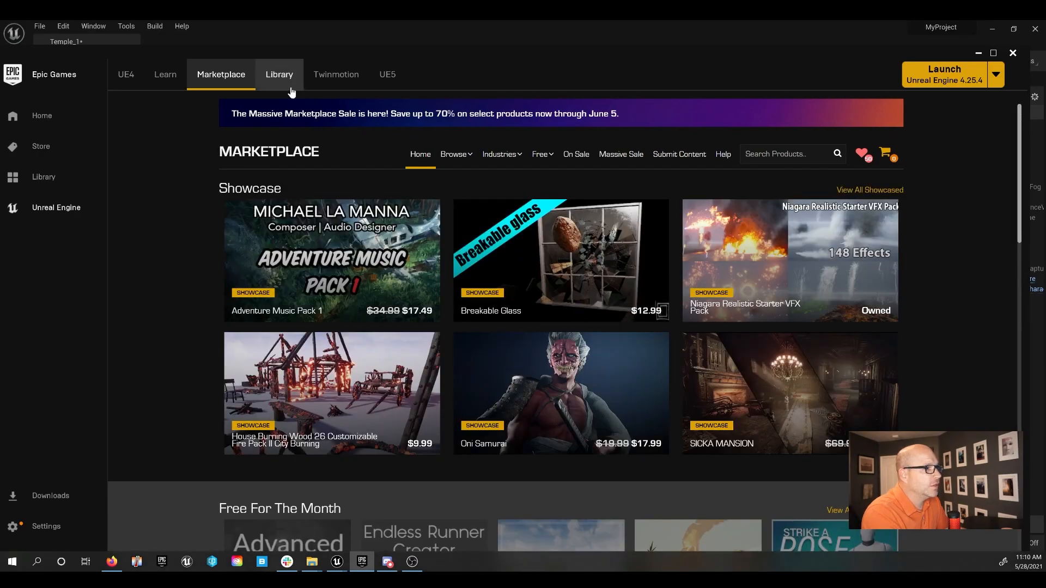
click(287, 86)
scroll(514, 352, down, 3)
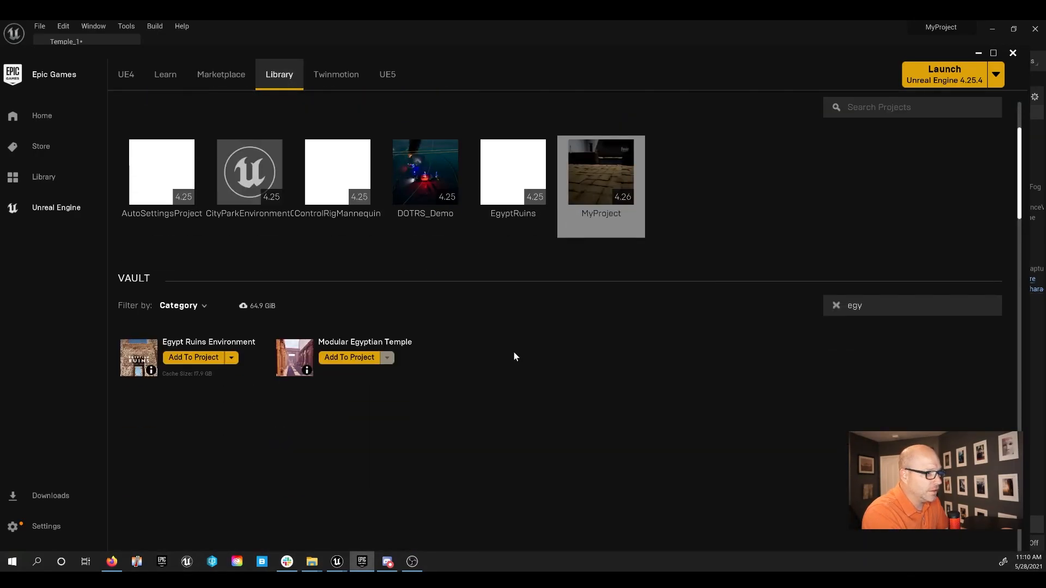
click(834, 241)
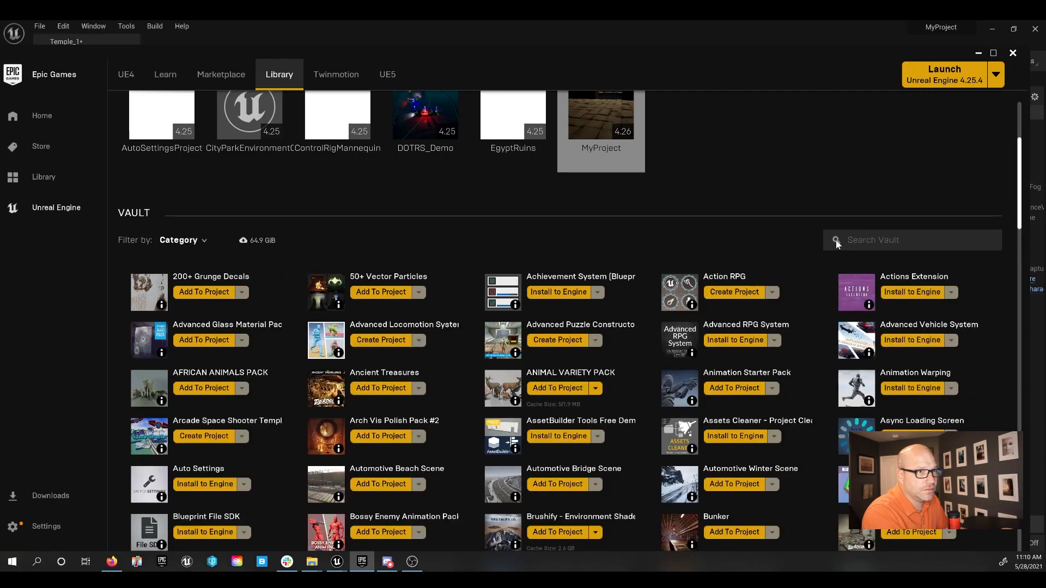
text(aust)
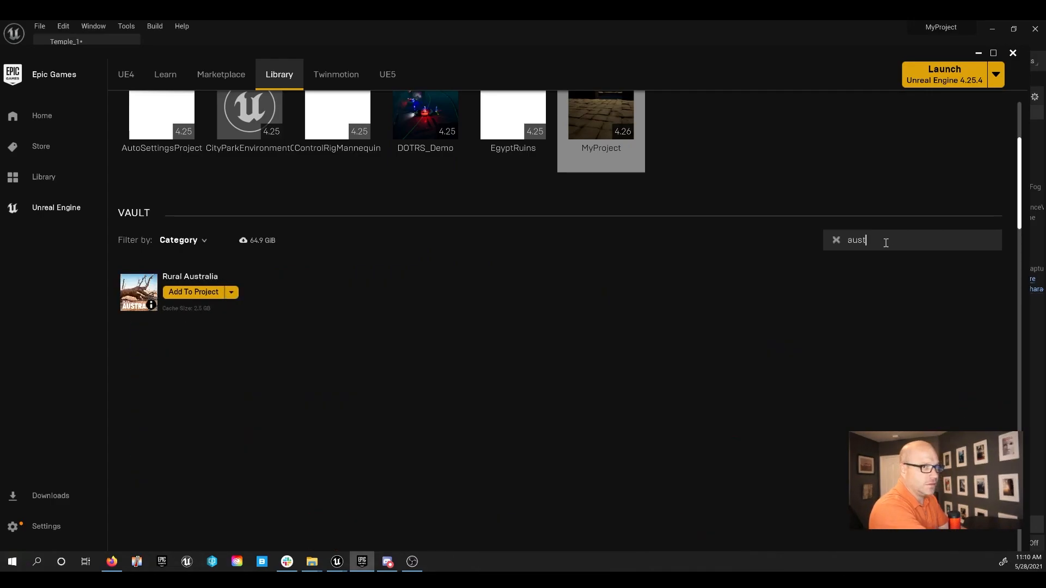
click(145, 293)
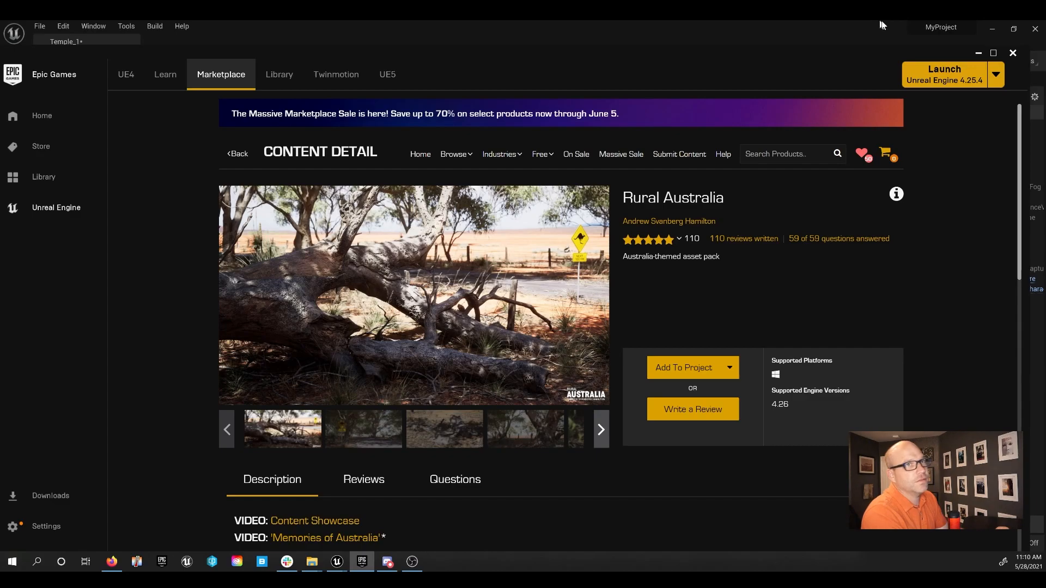
click(978, 22)
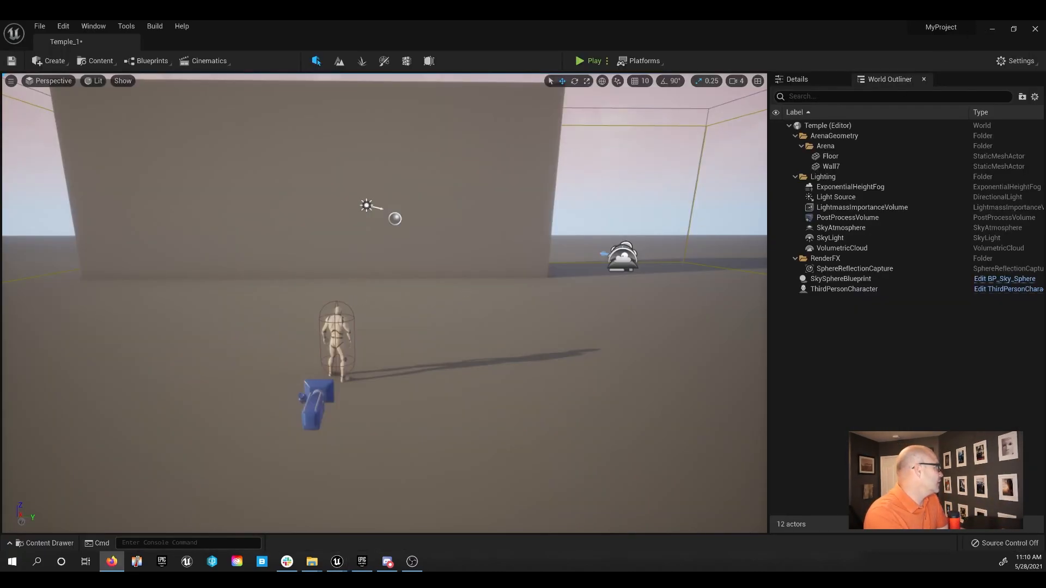
Switch to the browser and review the Tomb of General Tarsis concept art on ArtStation again
click(111, 560)
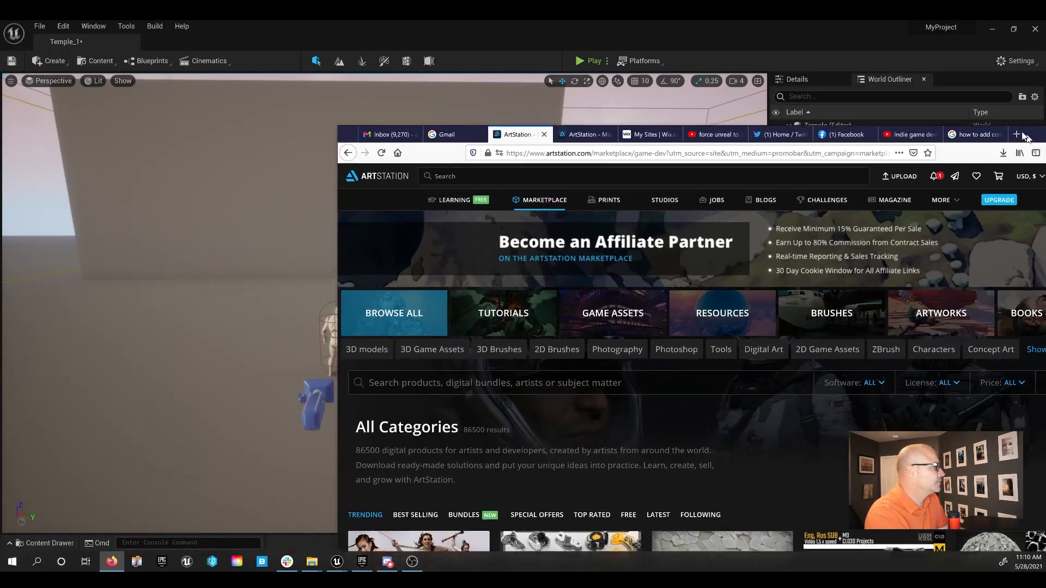
click(105, 109)
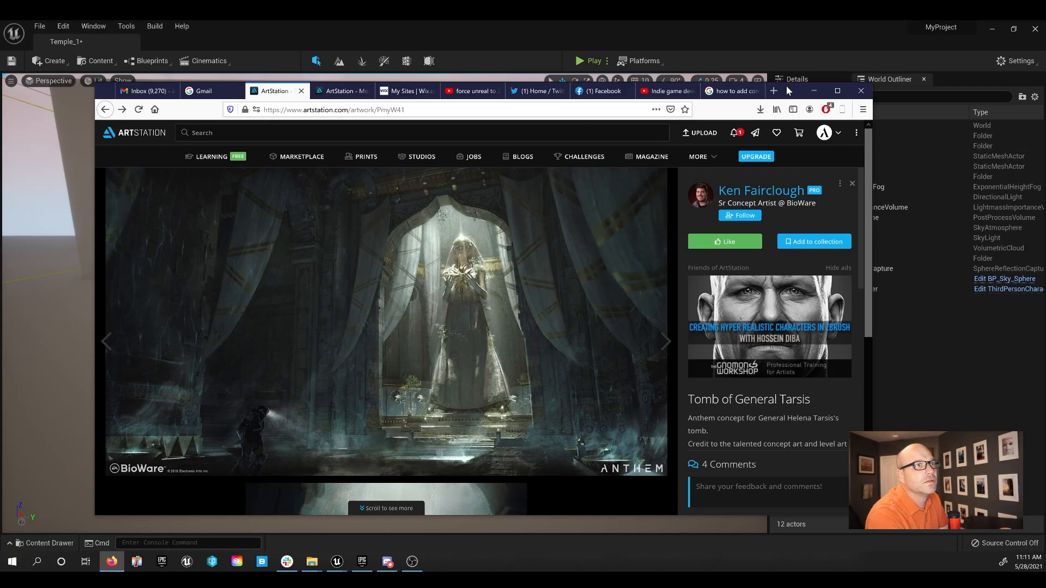
click(813, 90)
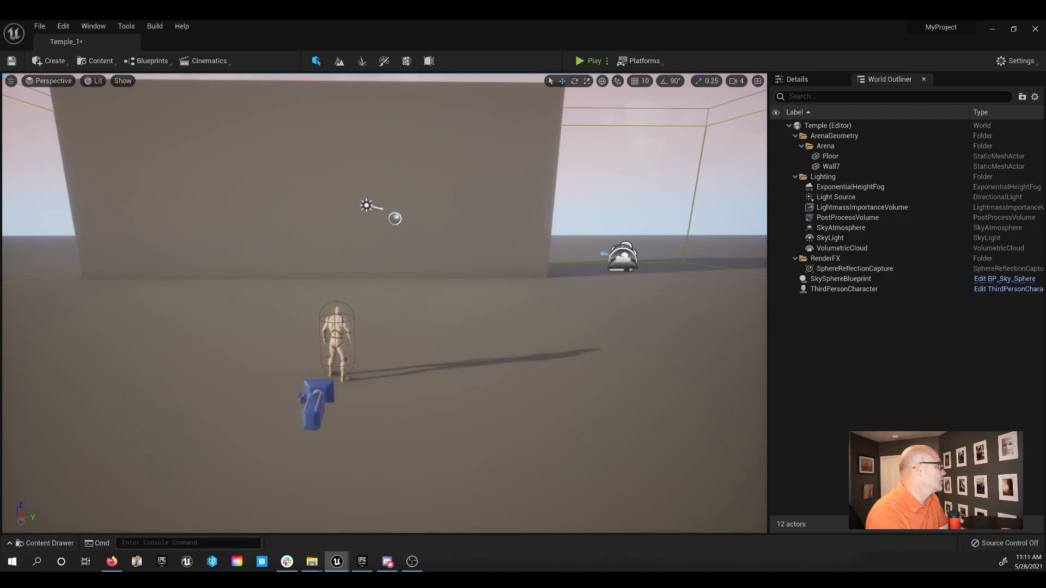
Clear the "map" filter in the project content and open the Meshes folder of Egypt_Environment
click(44, 543)
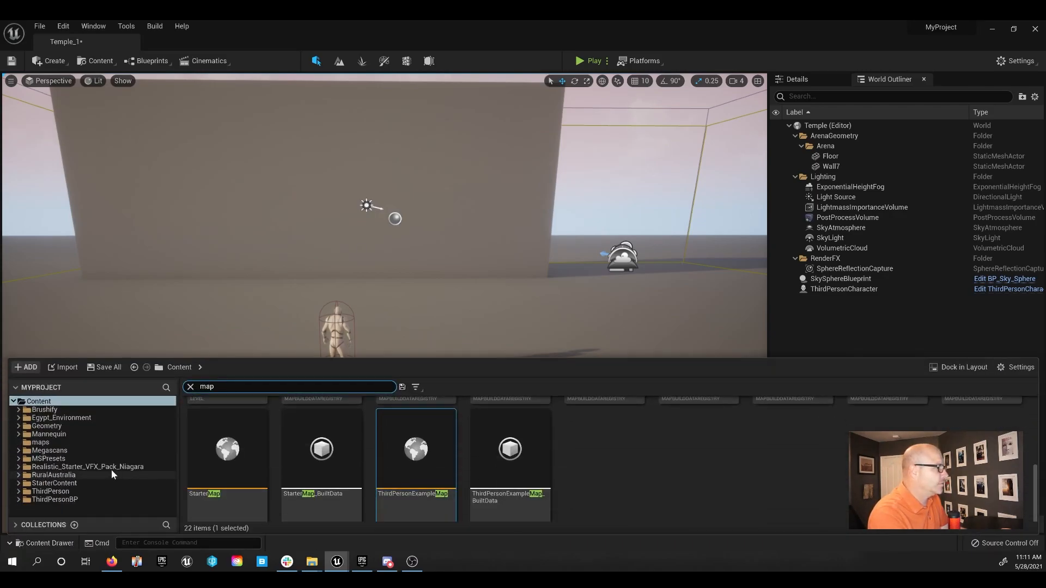
click(50, 418)
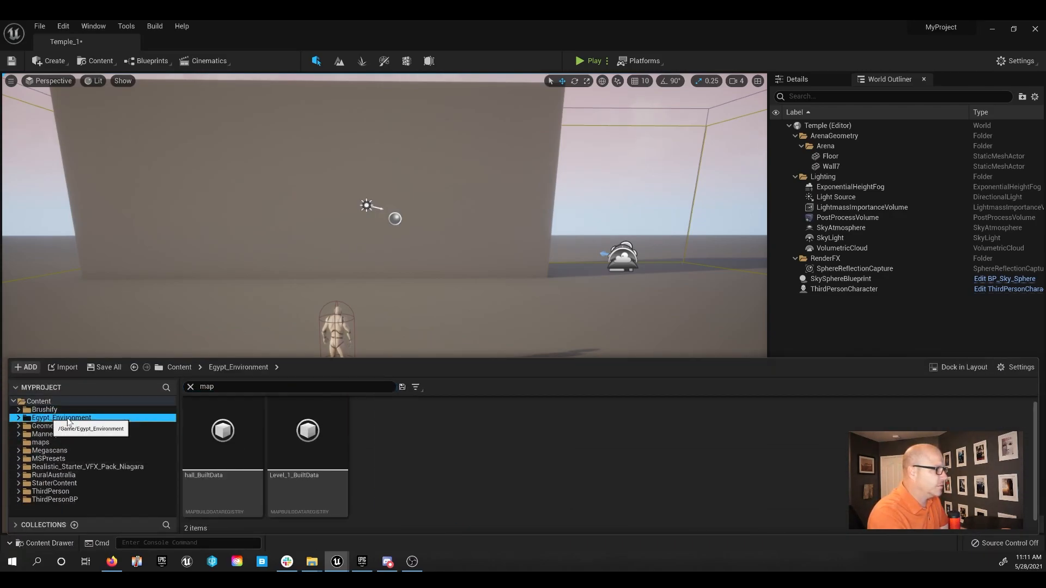
click(190, 389)
click(18, 418)
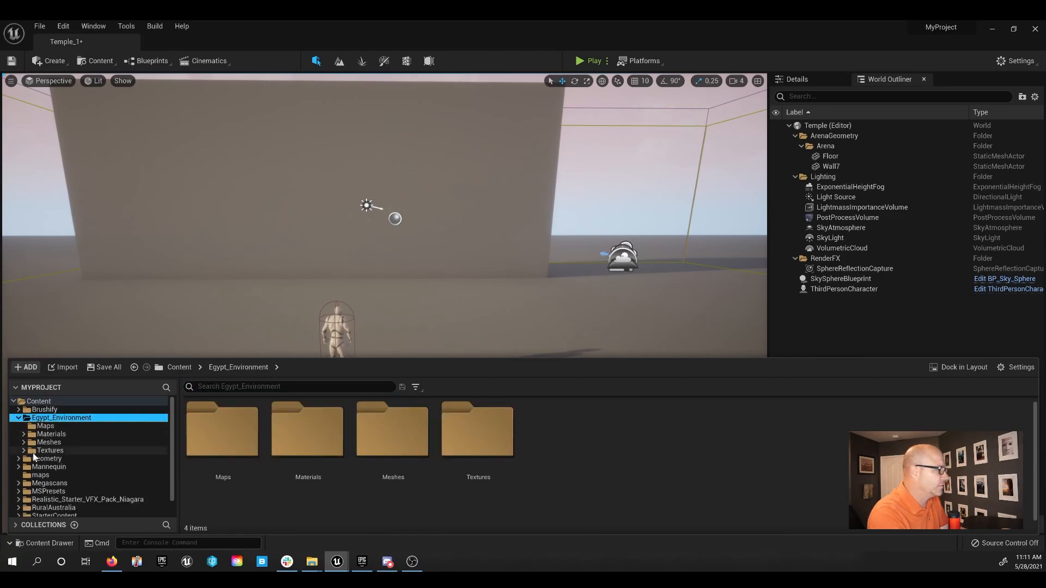
click(49, 443)
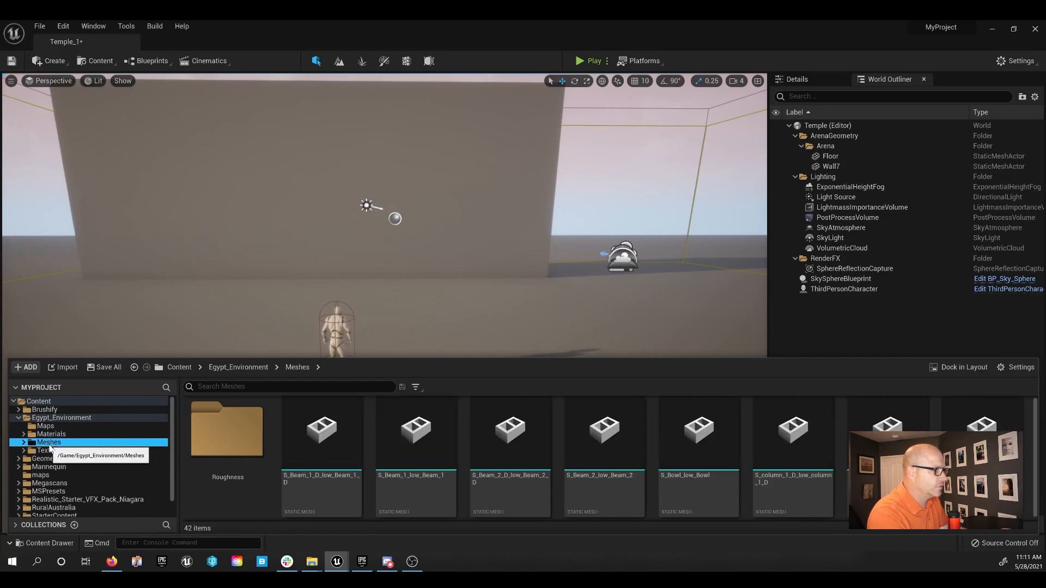
Place the S_floor_1_low_floor_1 static mesh on the ground beneath the third-person character
scroll(642, 477, down, 2)
scroll(641, 477, down, 2)
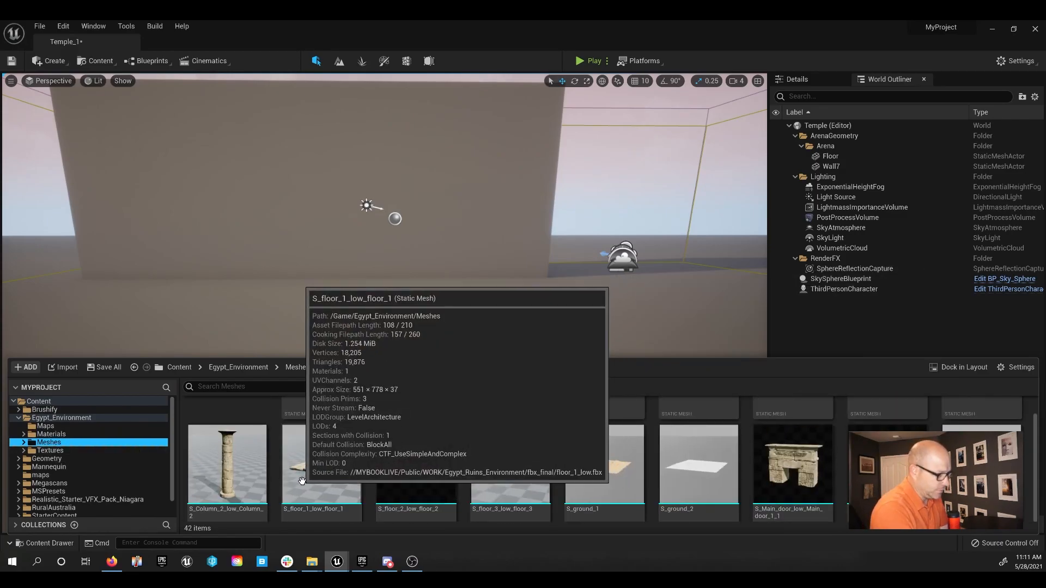
click(325, 463)
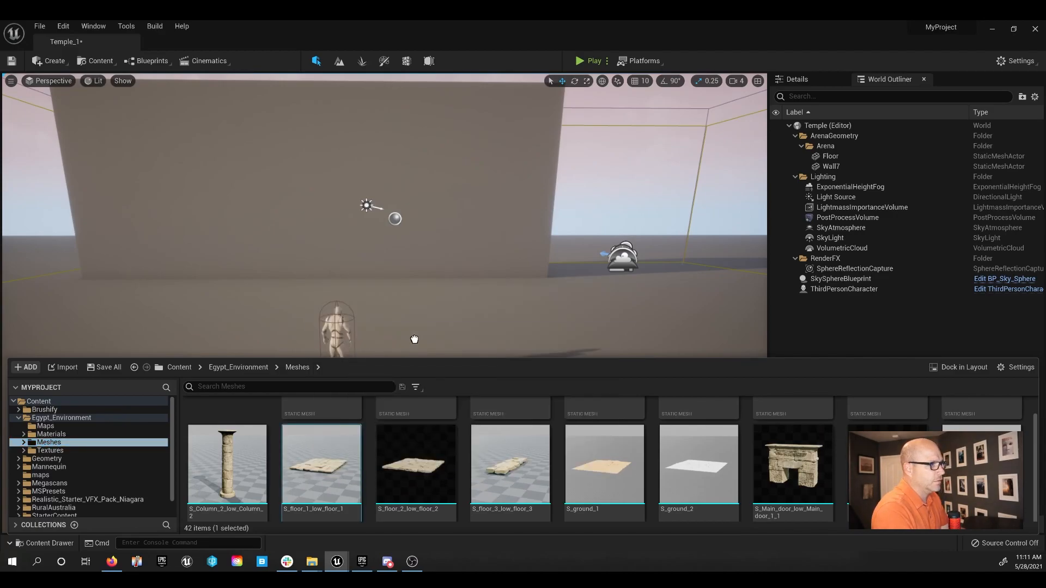
drag(414, 339, 413, 340)
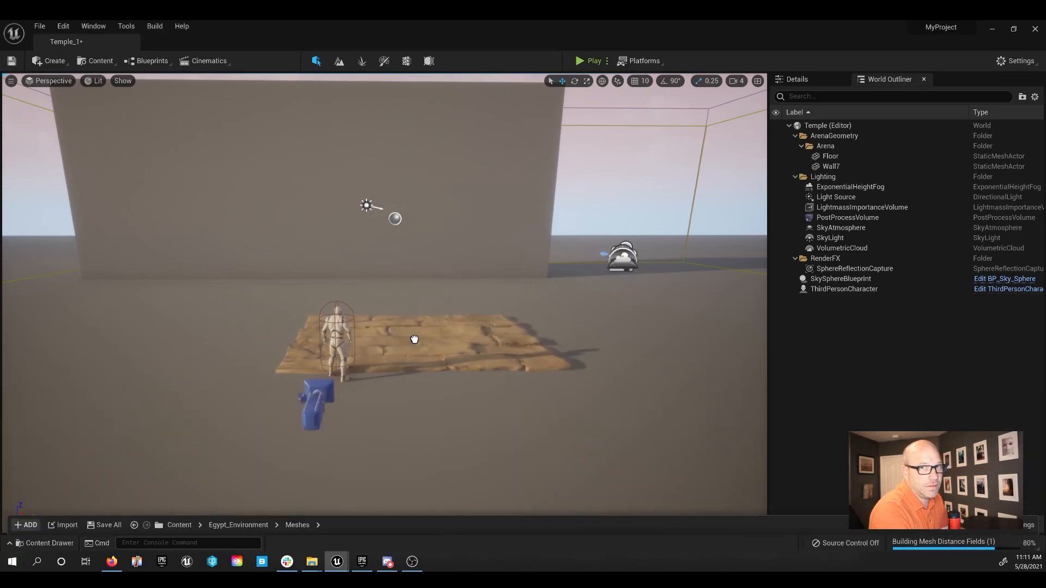
drag(360, 343, 363, 343)
right_drag(411, 340, 310, 370)
right_drag(310, 305, 490, 300)
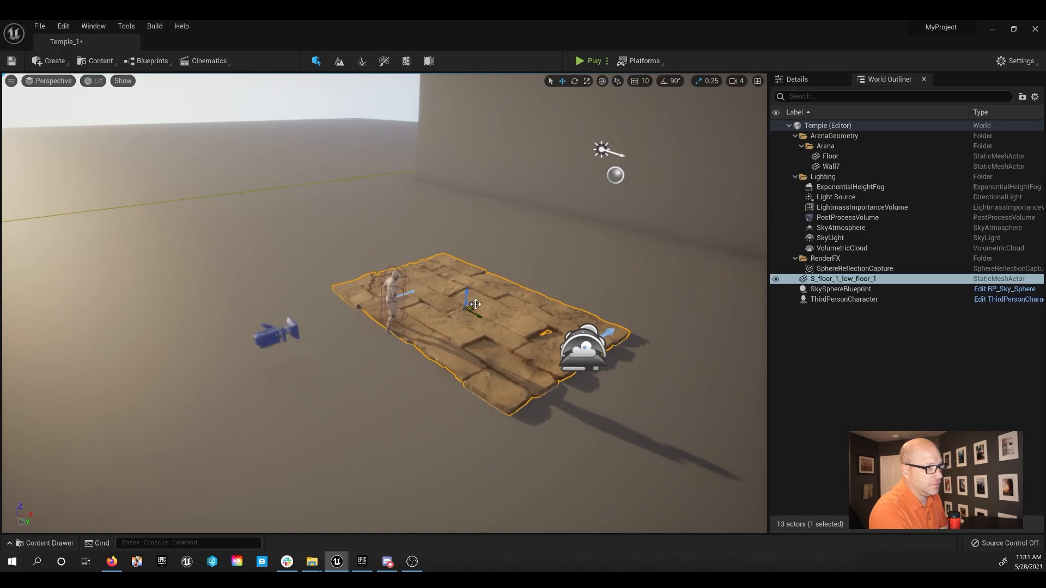
Duplicate the stone floor tile alongside itself, and duplicate that pair behind it to form a two-by-two block
alt+drag(475, 303, 327, 351)
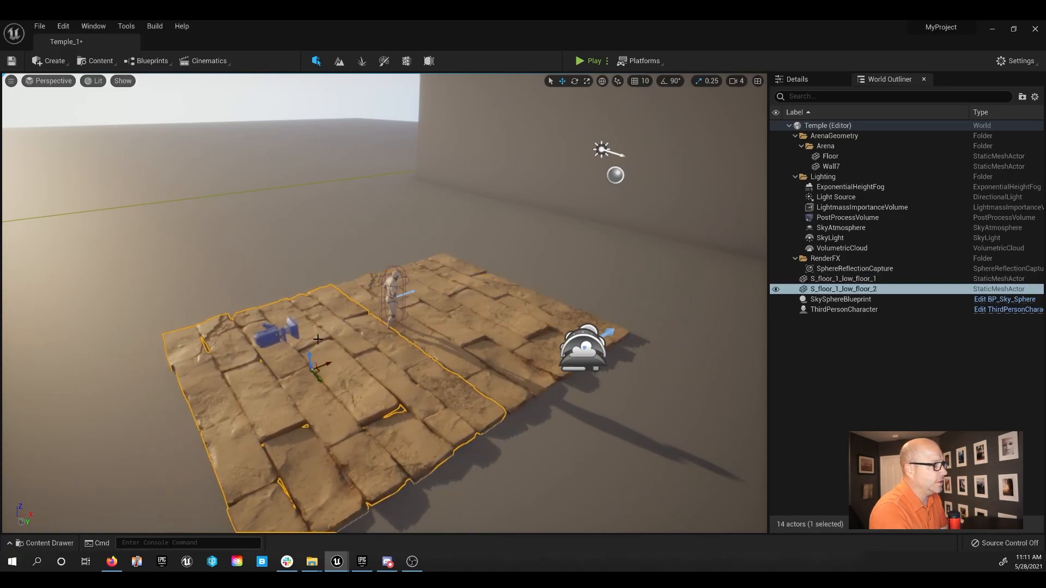
ctrl+click(447, 314)
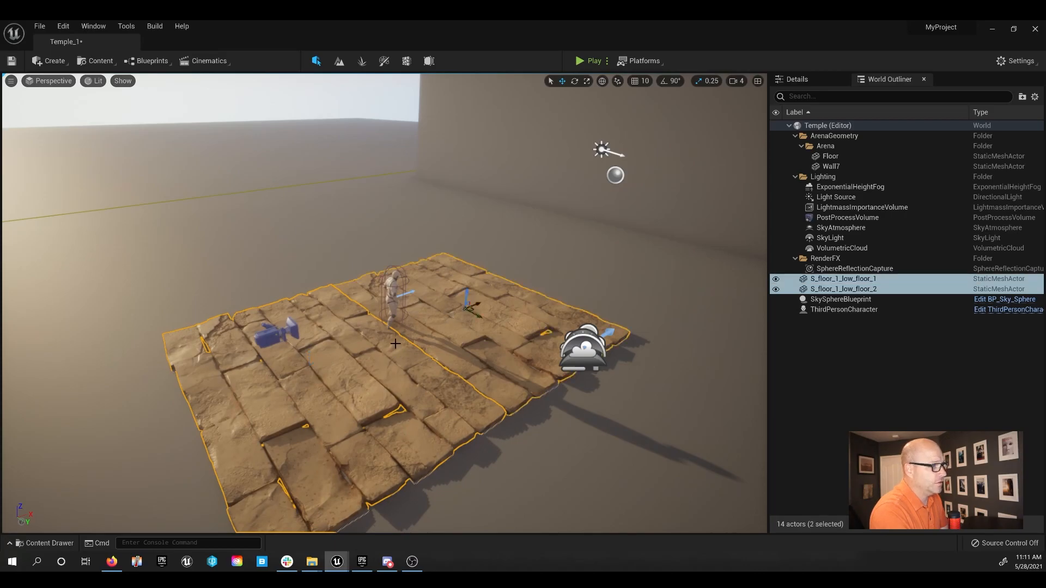
alt+drag(478, 317, 205, 170)
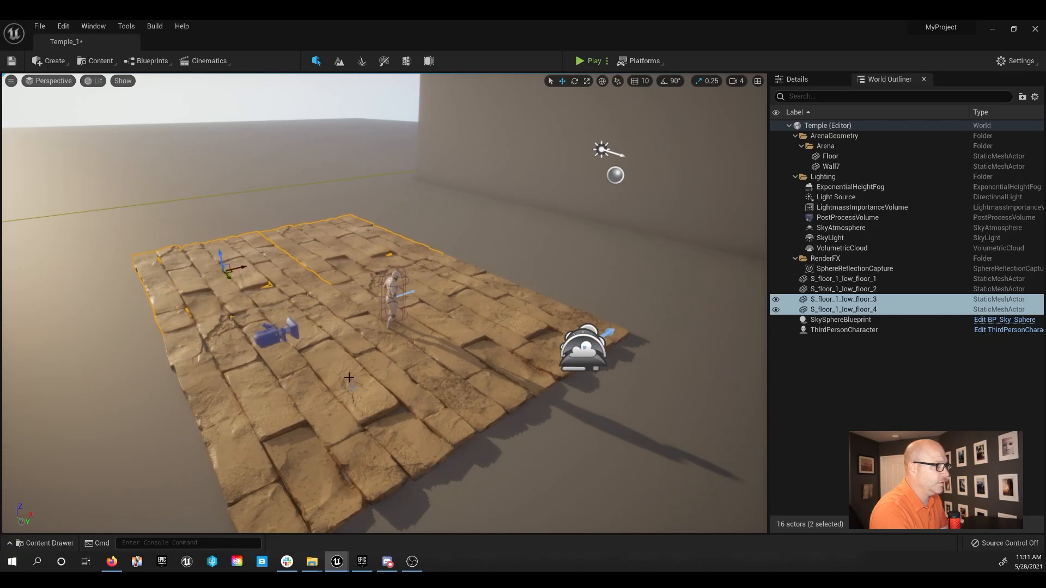
Select the four floor tiles and duplicate them alongside, and duplicate the resulting eight tiles to make a 16-tile floor
ctrl+click(369, 403)
ctrl+click(462, 306)
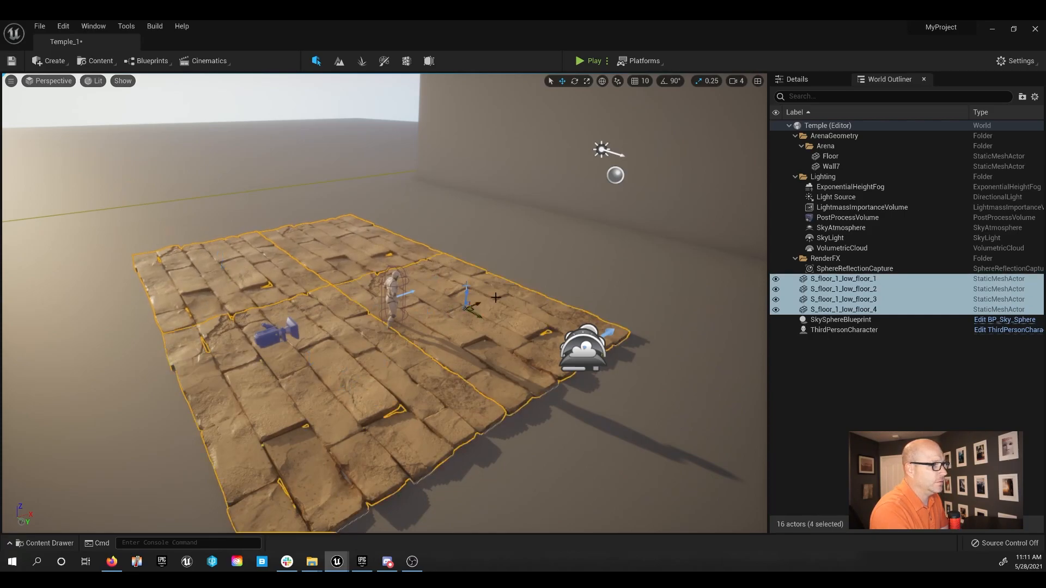
scroll(326, 308, down, 4)
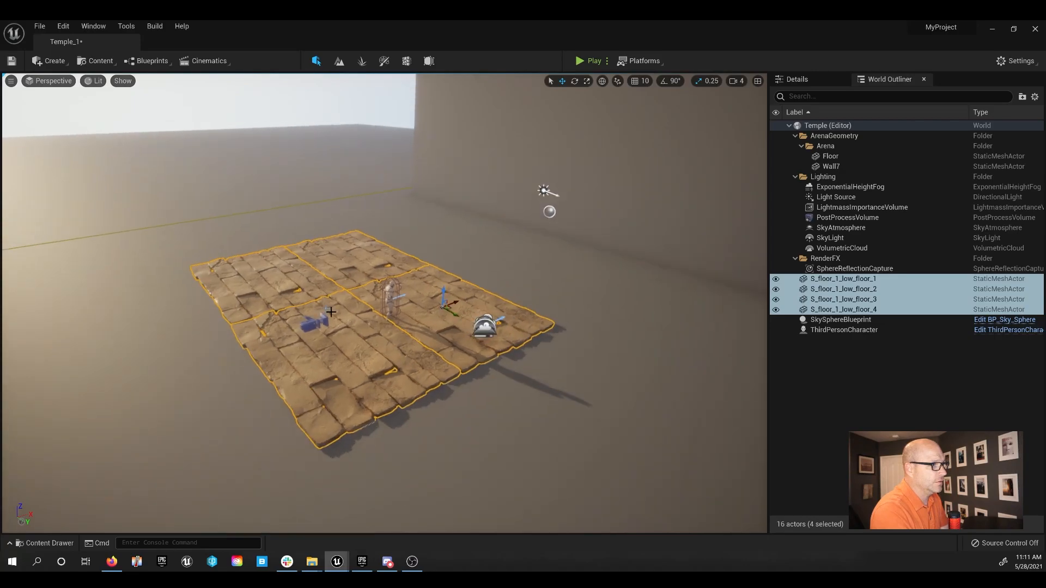
ctrl+click(568, 450)
ctrl+click(428, 327)
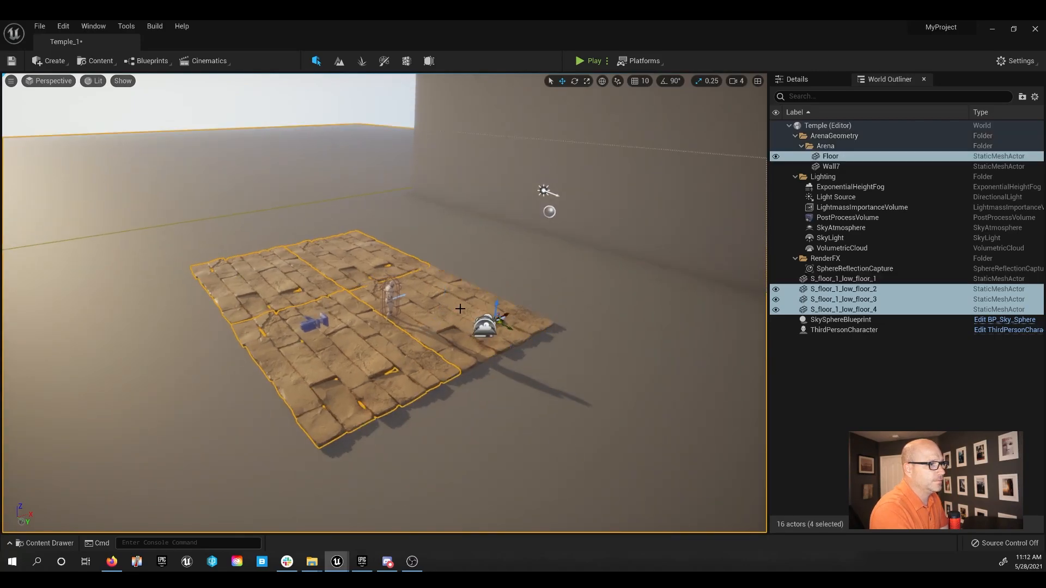
ctrl+click(435, 305)
alt+drag(288, 276, 476, 285)
right_drag(476, 285, 469, 345)
alt+drag(327, 250, 469, 345)
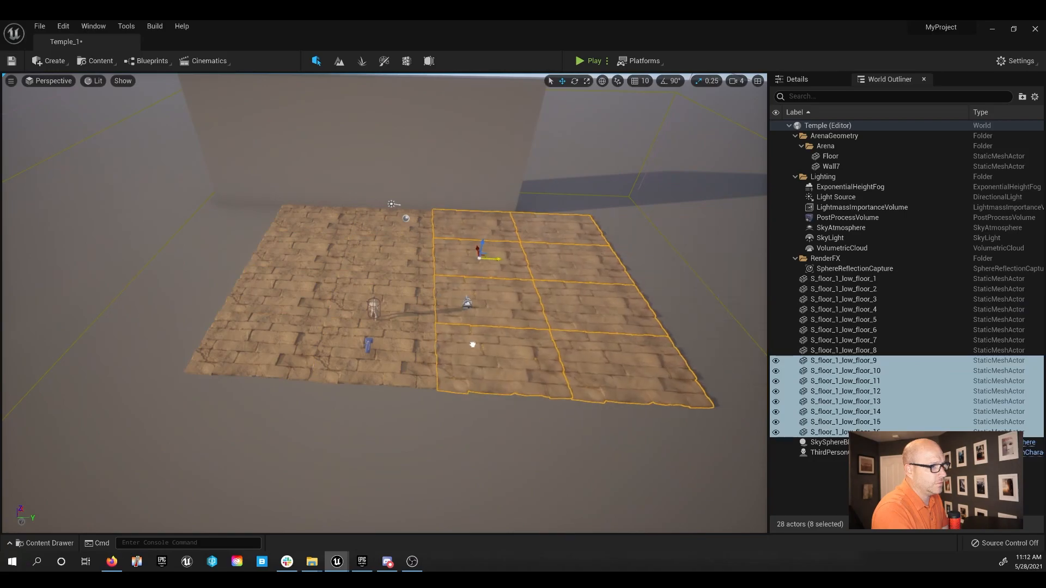
Duplicate the eight-tile block onto the opposite side, and duplicate all 24 floor tiles to extend the floor to 48 tiles
alt+drag(476, 224, 127, 216)
right_drag(127, 217, 231, 214)
click(843, 278)
scroll(833, 381, down, 3)
shift+click(829, 491)
alt+drag(390, 191, 208, 232)
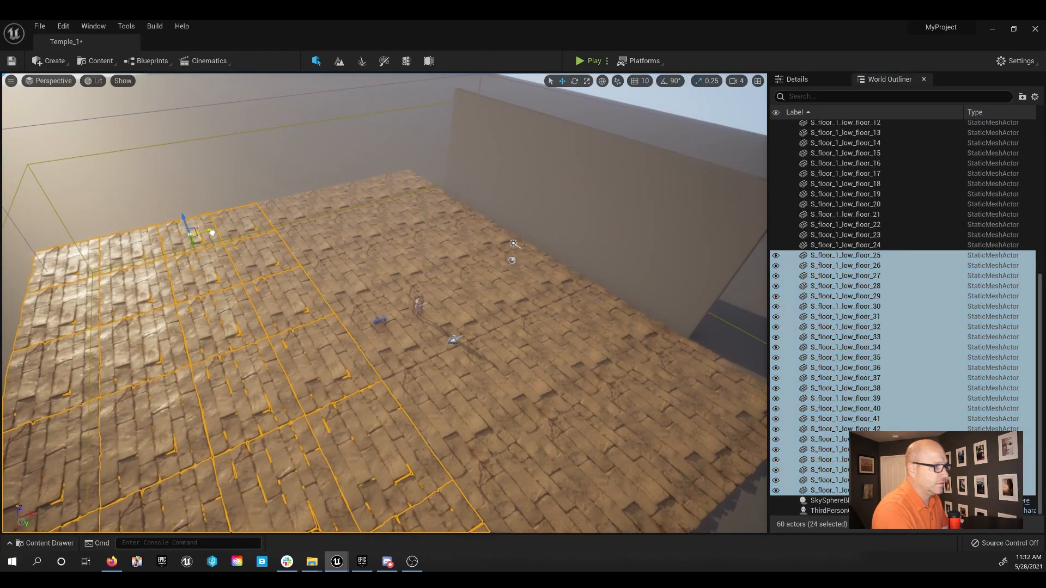
Delete the large arena wall standing at the edge of the stone floor
right_drag(208, 232, 381, 240)
click(599, 218)
key(Delete)
Select all 48 floor tiles, shift the whole floor sideways, and duplicate it alongside to double its area
click(833, 268)
scroll(828, 436, down, 5)
shift+click(828, 486)
drag(220, 216, 390, 212)
alt+drag(389, 212, 26, 253)
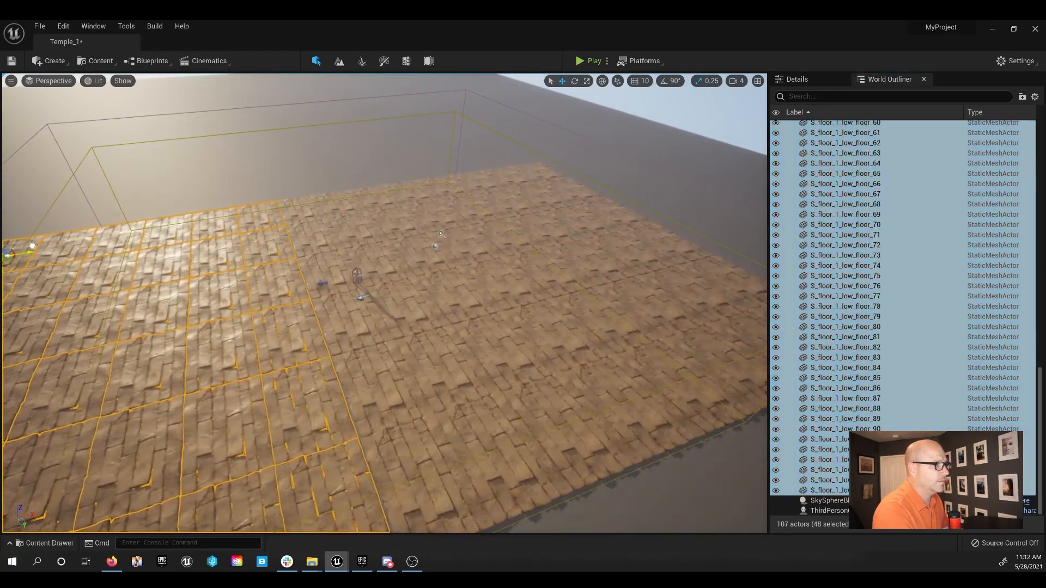
Select all 96 floor tiles and duplicate them adjacent to the existing floor to reach 192 tiles
scroll(827, 428, up, 10)
scroll(827, 427, up, 5)
click(833, 273)
scroll(858, 391, down, 15)
shift+click(830, 491)
right_drag(599, 305, 714, 322)
alt+drag(335, 201, 457, 156)
Focus on the third-person character and inspect the surrounding stone floor from a low viewpoint
right_drag(458, 155, 515, 391)
click(515, 392)
key(f)
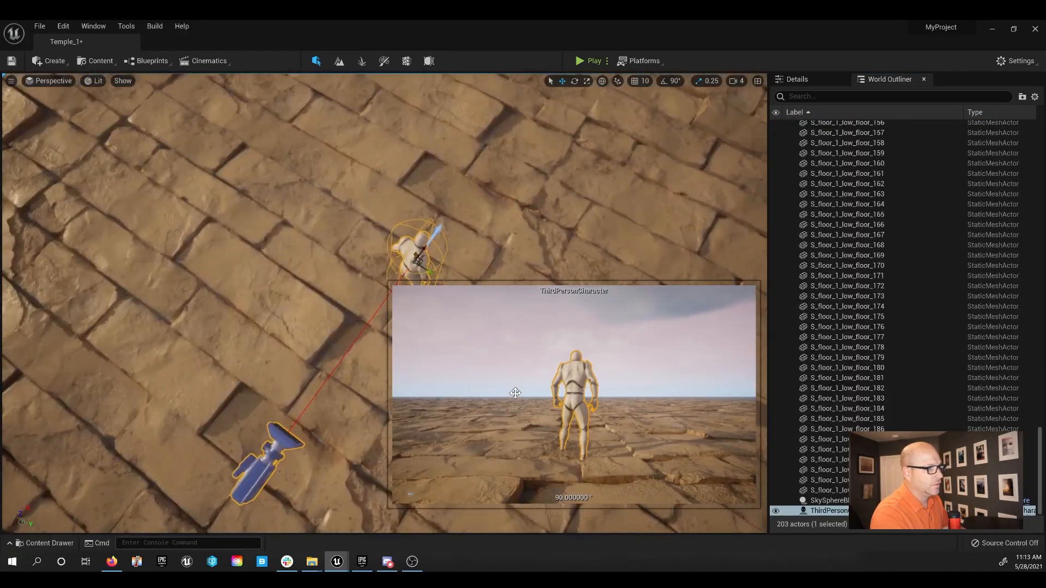
click(311, 276)
scroll(310, 276, down, 6)
right_drag(311, 276, 318, 256)
right_drag(385, 303, 400, 253)
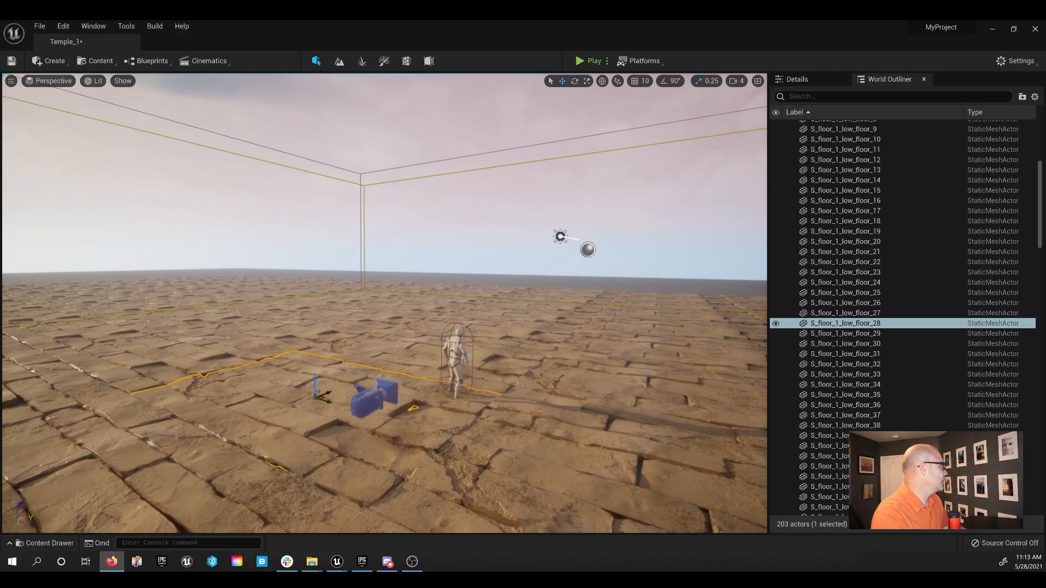
Review the Tomb of General Tarsis concept art in the browser and frame a low view past the character across the floor
drag(0, 109, 861, 71)
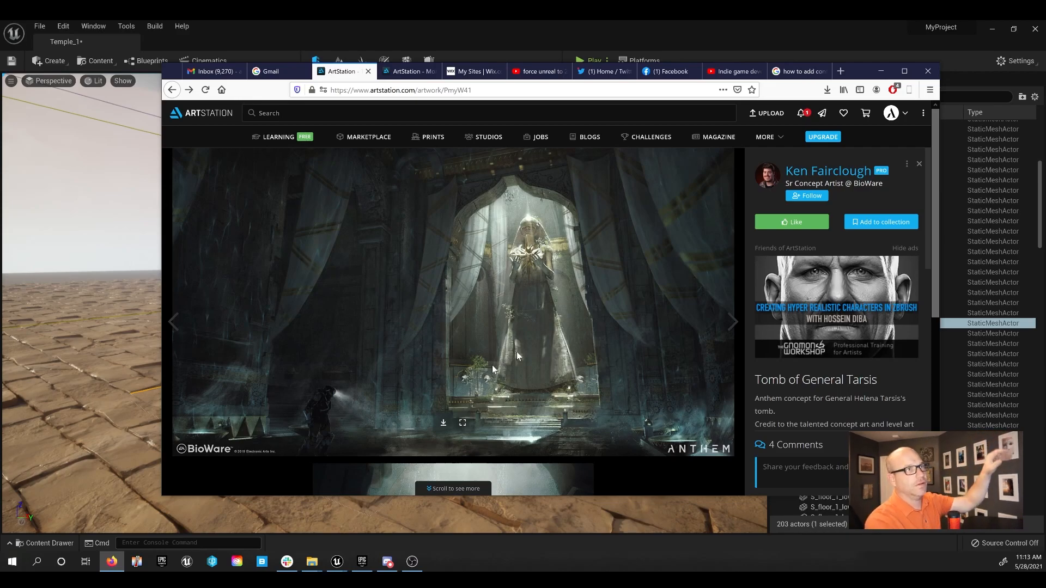
drag(866, 77, 0, 180)
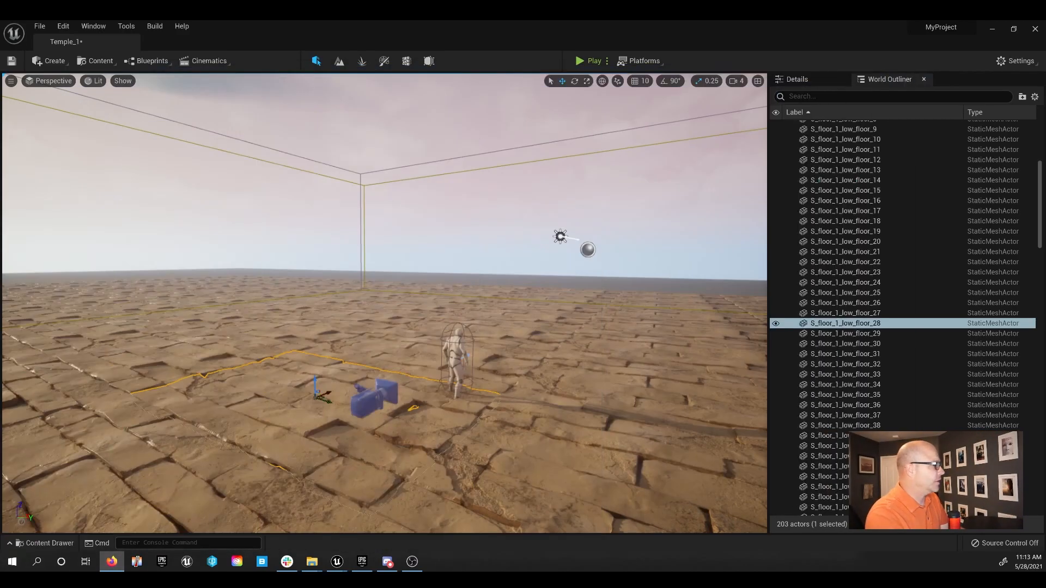
mouse_move(429, 249)
right_down()
mouse_move(429, 340)
mouse_move(429, 249)
mouse_move(381, 326)
mouse_move(441, 234)
right_up()
key(w)
key(s)
key(s)
key(w)
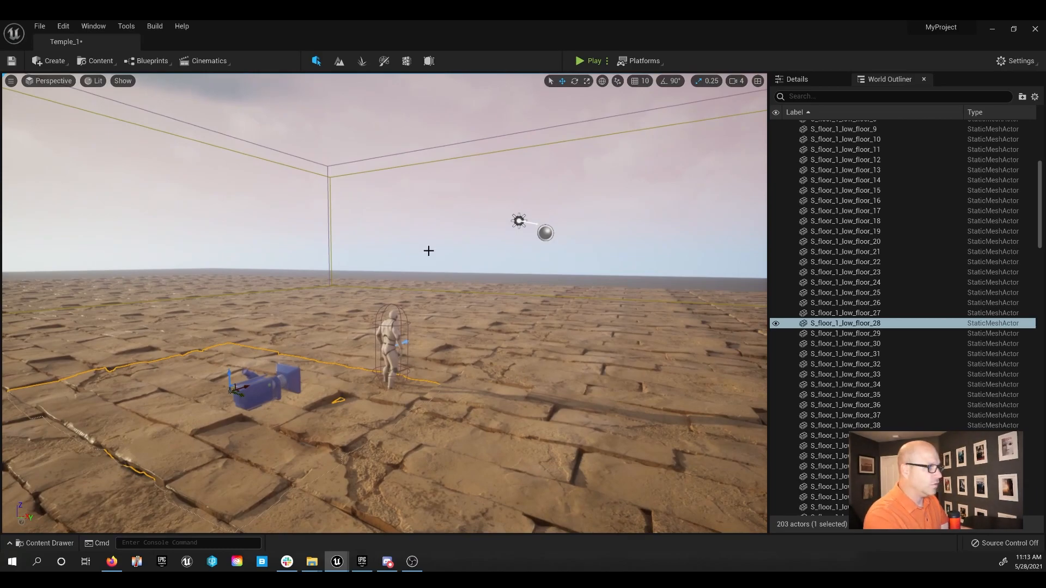
right_drag(426, 257, 398, 261)
key(d)
key(a)
key(s)
right_drag(428, 228, 441, 208)
key(w)
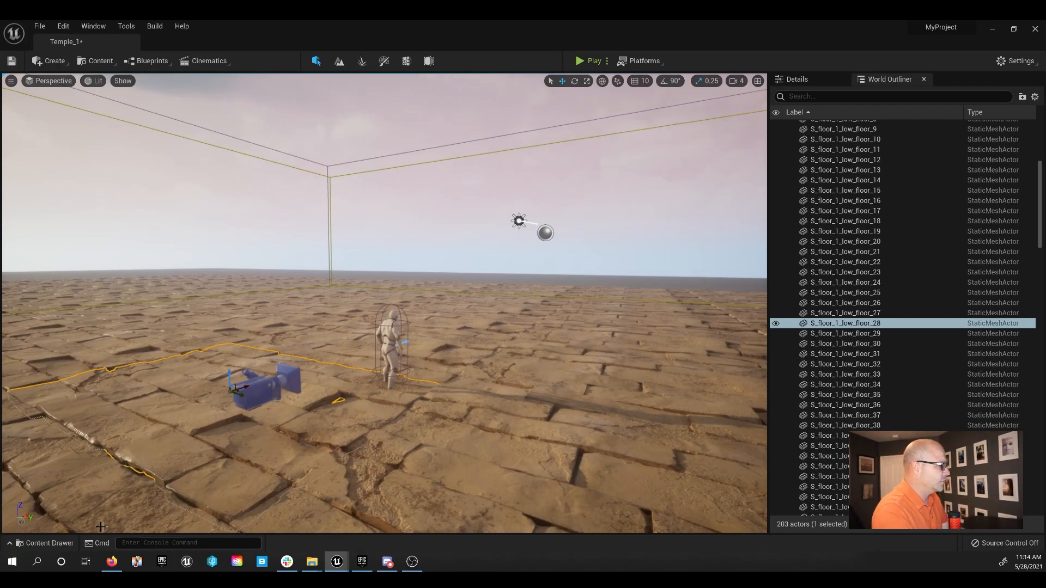
Place the S_Wall_1_2 static mesh from the Egypt_Environment Meshes folder on the floor beyond the character
click(38, 543)
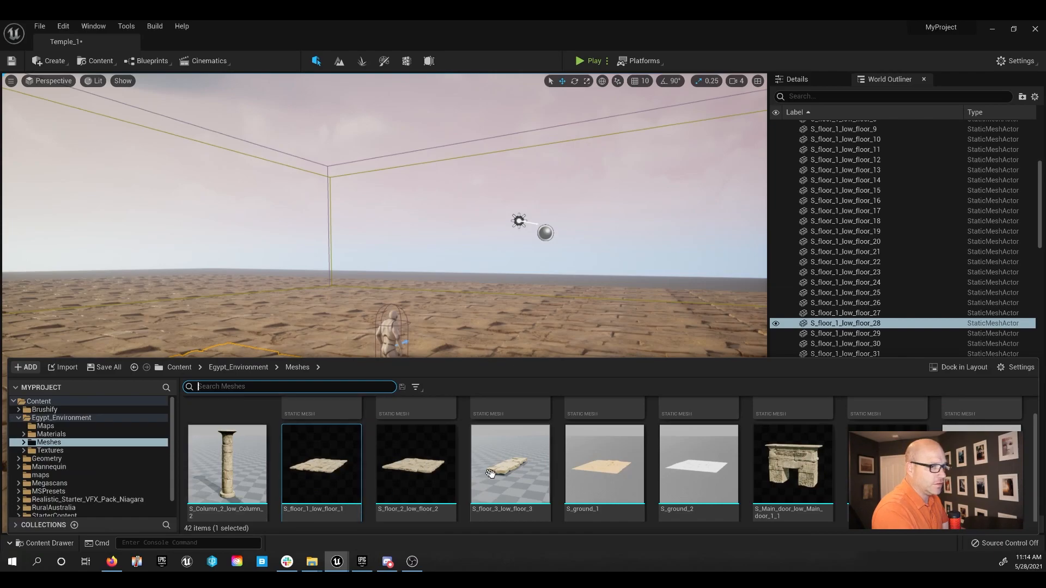
scroll(809, 500, down, 1)
scroll(809, 500, down, 1)
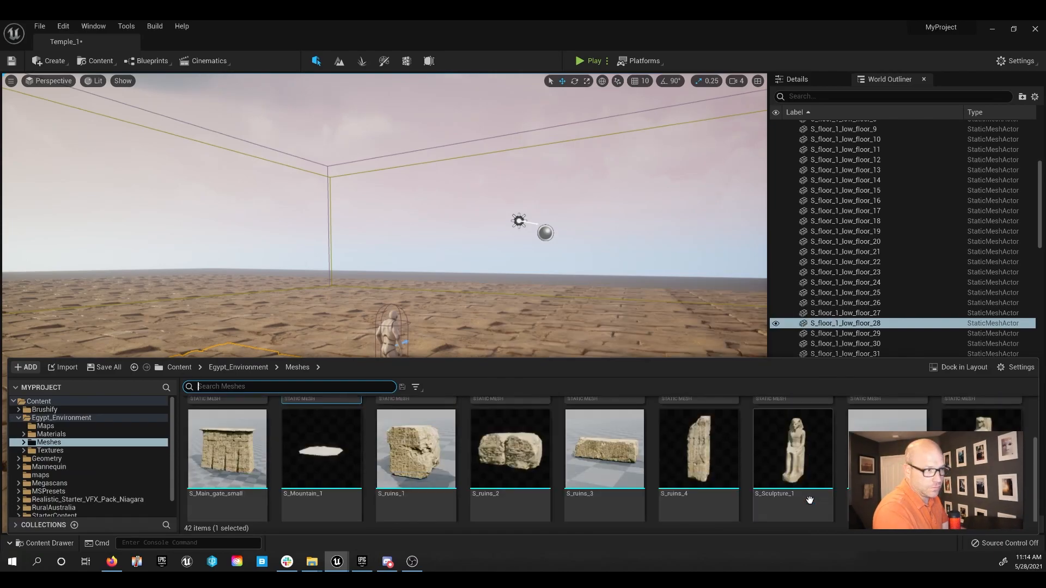
scroll(810, 500, down, 1)
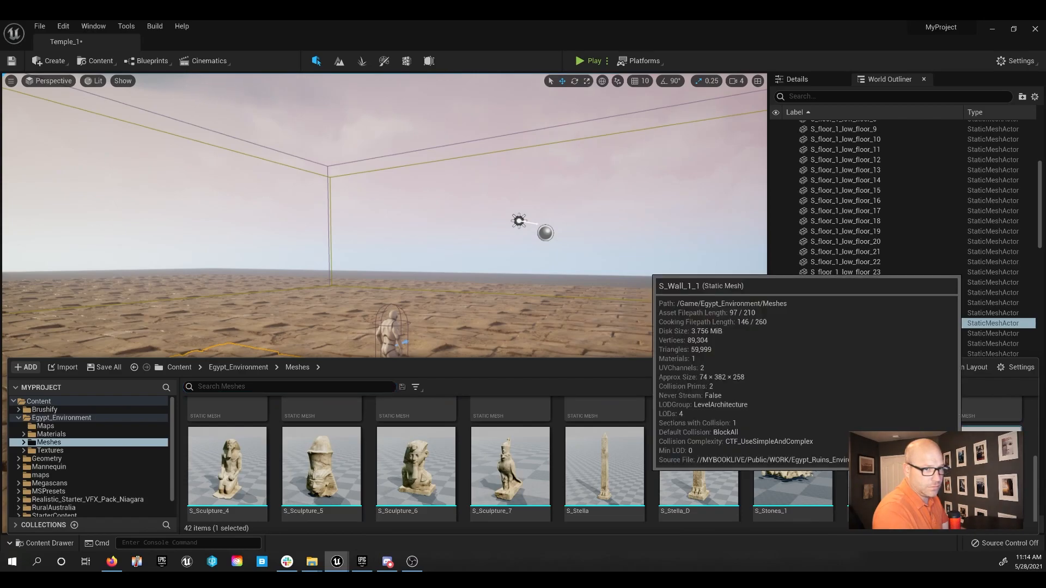
scroll(814, 480, down, 1)
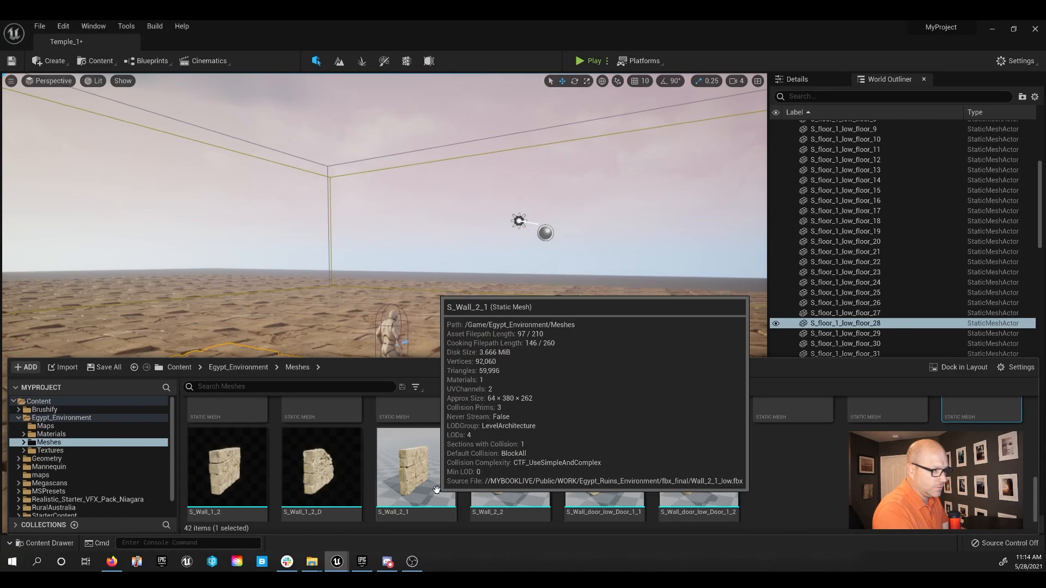
drag(227, 468, 574, 302)
key(f)
right_drag(563, 302, 561, 339)
key(s)
key(a)
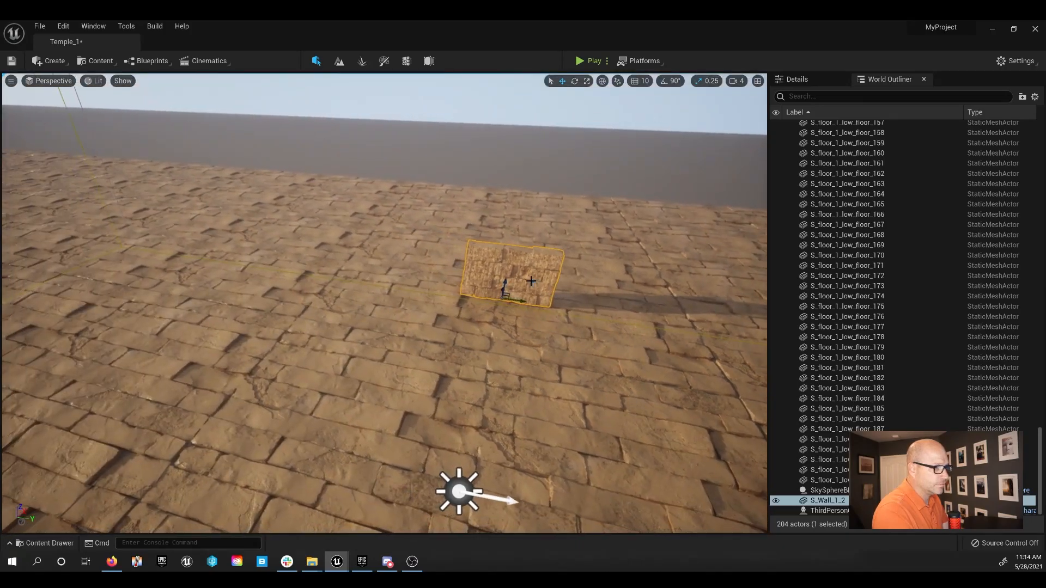
Duplicate the wall segment three times end to end to form a straight row of four
alt+drag(522, 299, 288, 263)
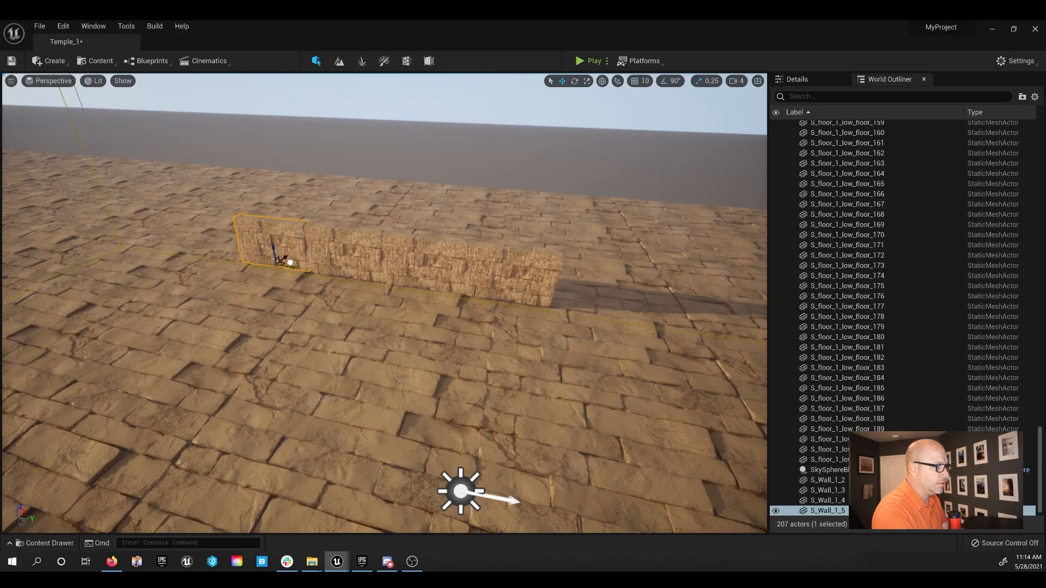
key(s)
right_drag(373, 290, 386, 201)
Select all four wall segments and slide the row along its length across the floor
ctrl+click(391, 221)
ctrl+click(360, 212)
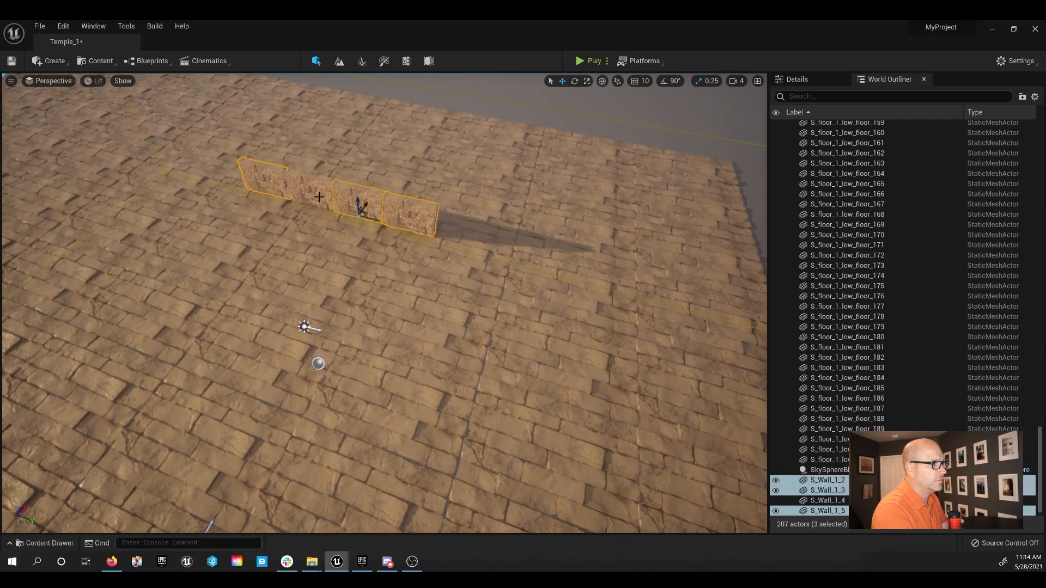
ctrl+click(325, 207)
drag(330, 210, 373, 224)
right_drag(396, 311, 369, 349)
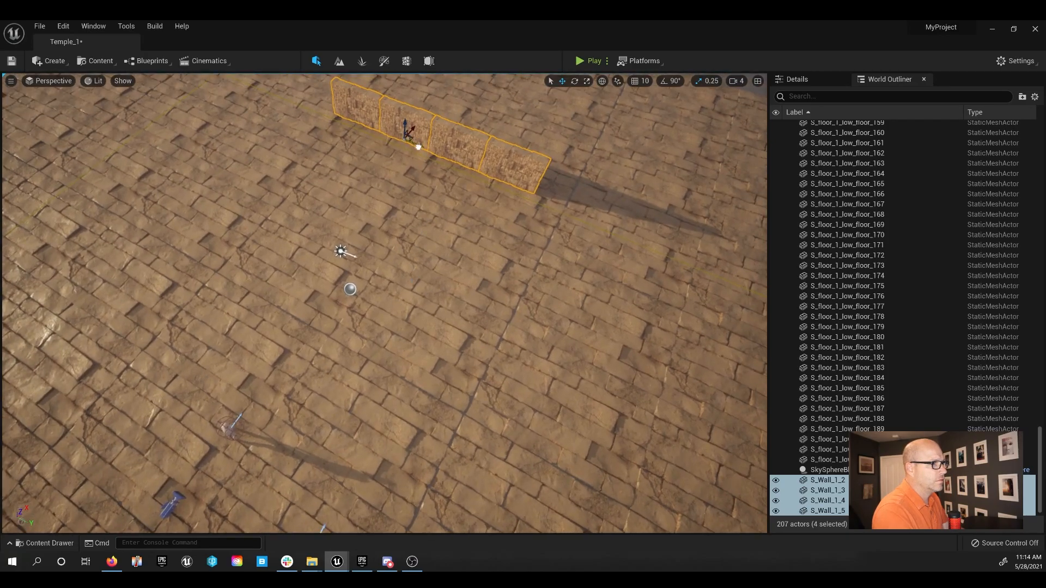
drag(418, 147, 424, 150)
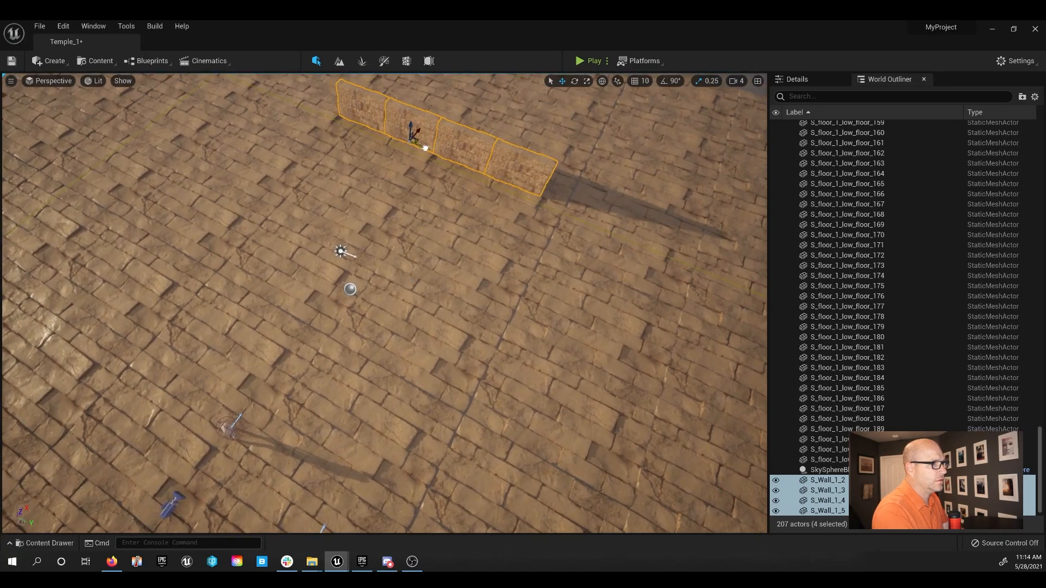
Stack S_Wall_2_1 static meshes on top of the wall row to form a second row of four segments
click(49, 543)
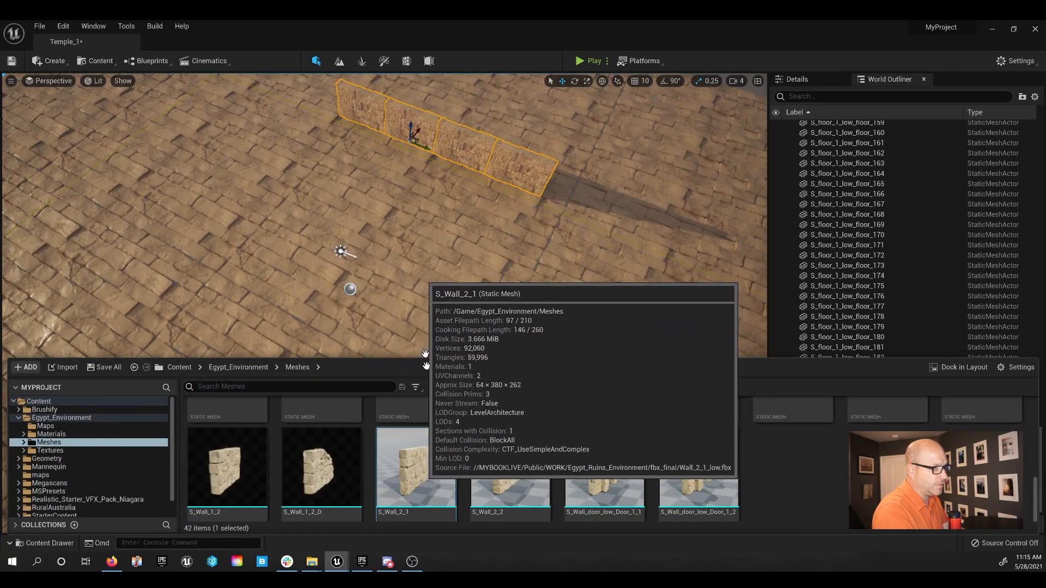
drag(438, 255, 438, 256)
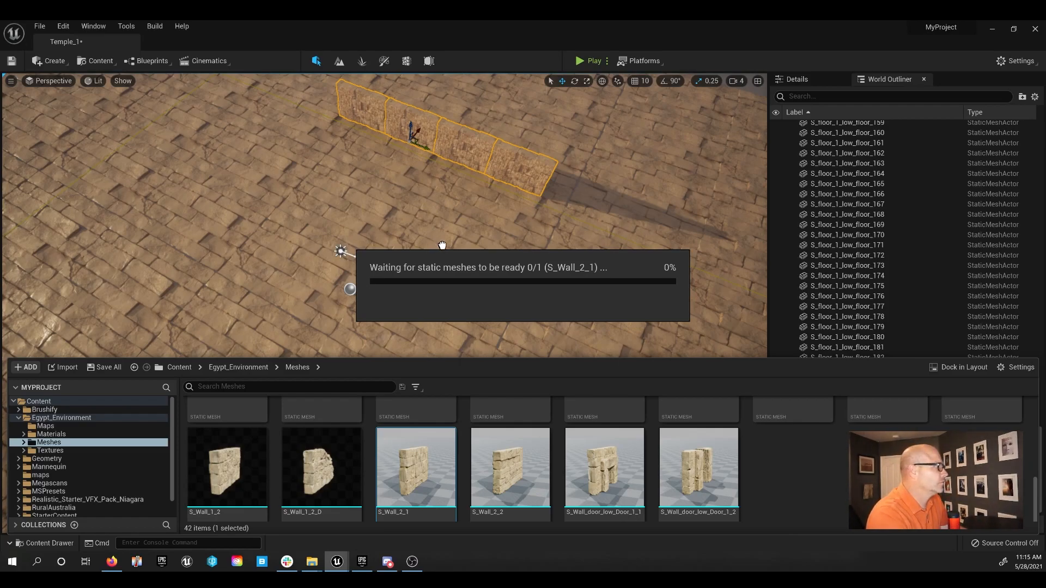
drag(434, 254, 379, 95)
right_drag(442, 230, 441, 226)
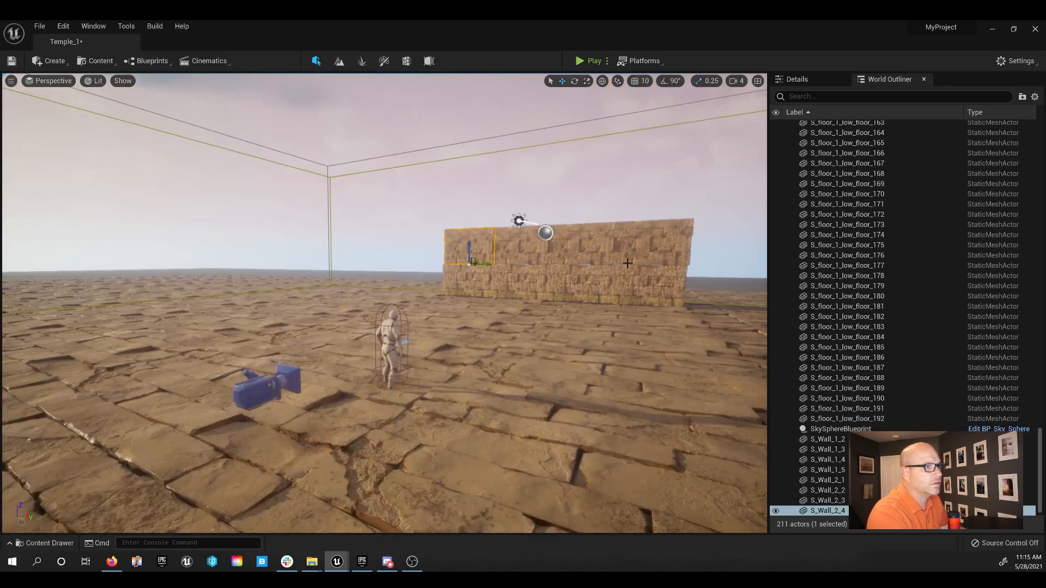
Select all eight segments of both wall rows and duplicate them upward to make the wall four rows high
ctrl+click(653, 247)
ctrl+click(568, 241)
ctrl+click(517, 244)
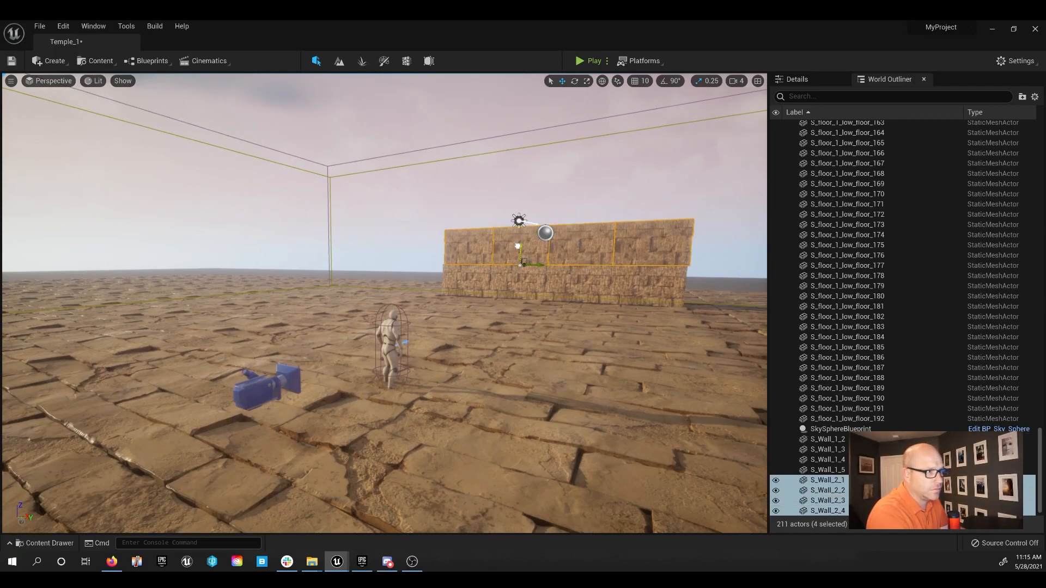
ctrl+click(473, 278)
ctrl+click(518, 286)
ctrl+click(577, 286)
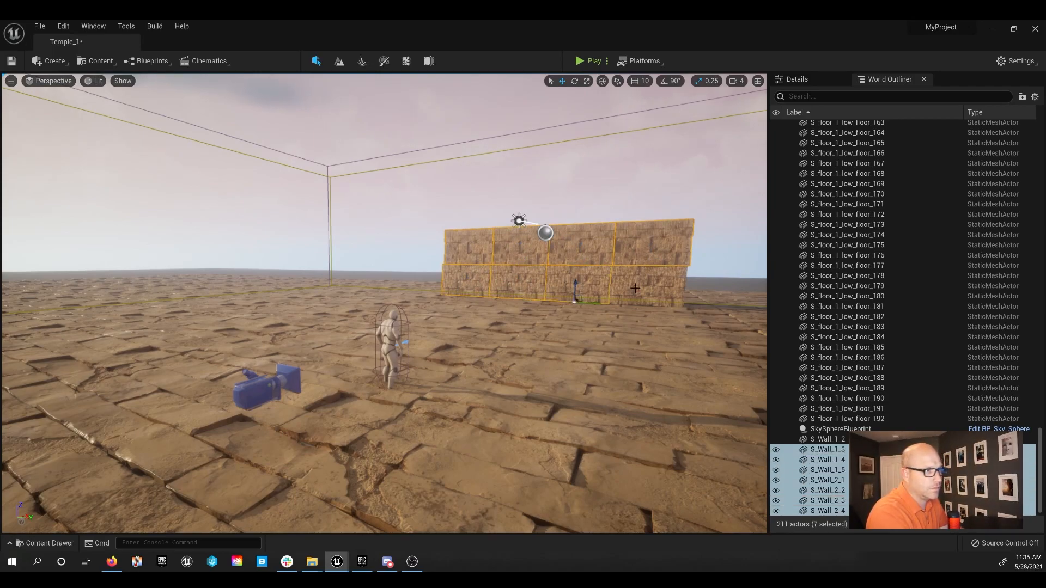
ctrl+click(638, 288)
alt+drag(645, 289, 648, 162)
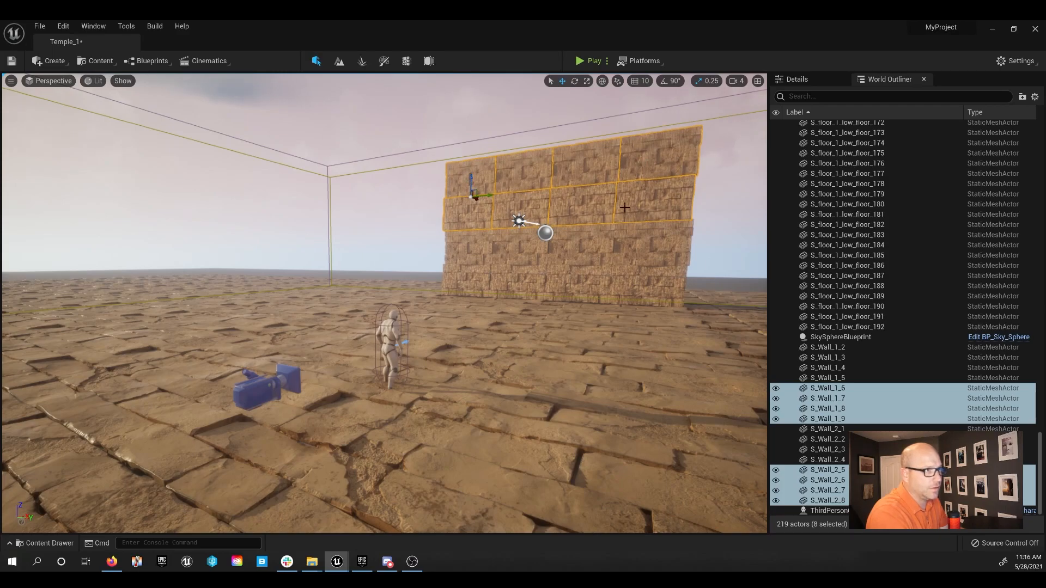
Select all 16 wall segments and duplicate them upward to make the wall eight rows high
ctrl+click(633, 259)
ctrl+click(578, 255)
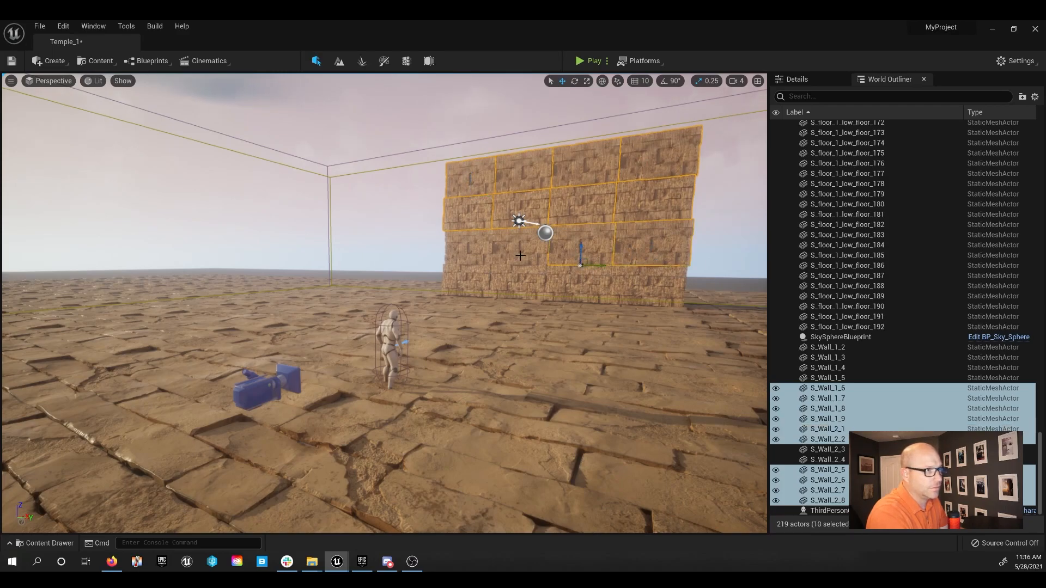
ctrl+click(520, 254)
ctrl+click(466, 254)
ctrl+click(466, 280)
ctrl+click(521, 286)
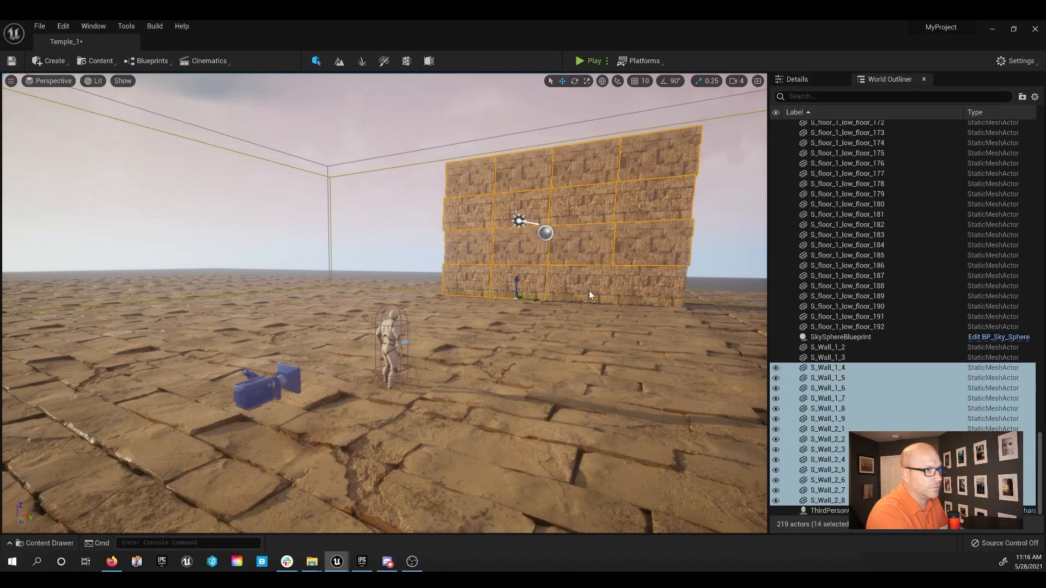
ctrl+click(588, 291)
ctrl+click(647, 290)
alt+drag(642, 289, 643, 134)
mouse_move(473, 369)
right_down()
mouse_move(483, 328)
mouse_move(473, 368)
right_up()
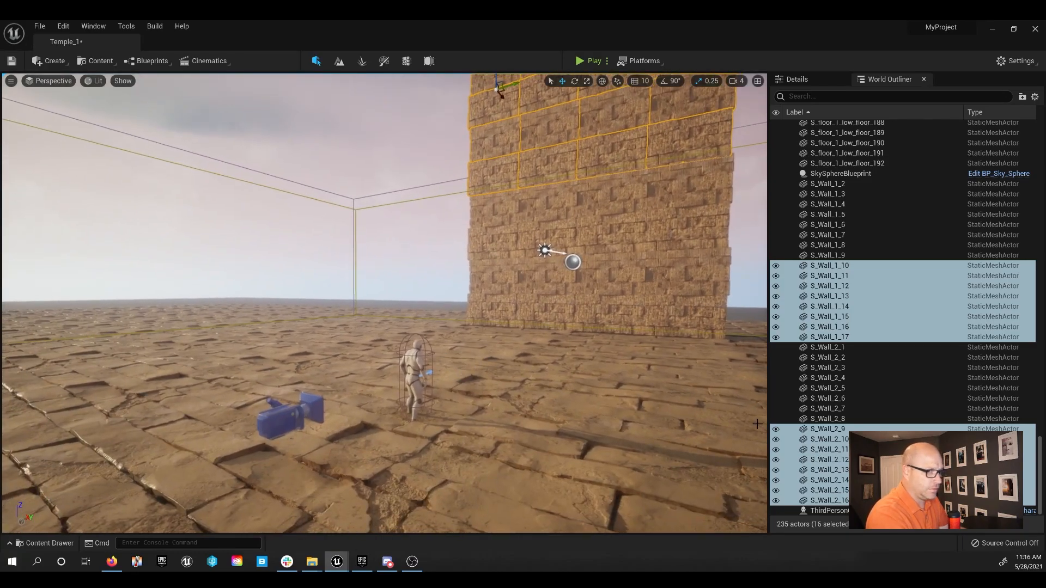
Place the S_Sculpture_1 static mesh from the Egypt_Environment meshes on the floor in front of the wall
click(817, 255)
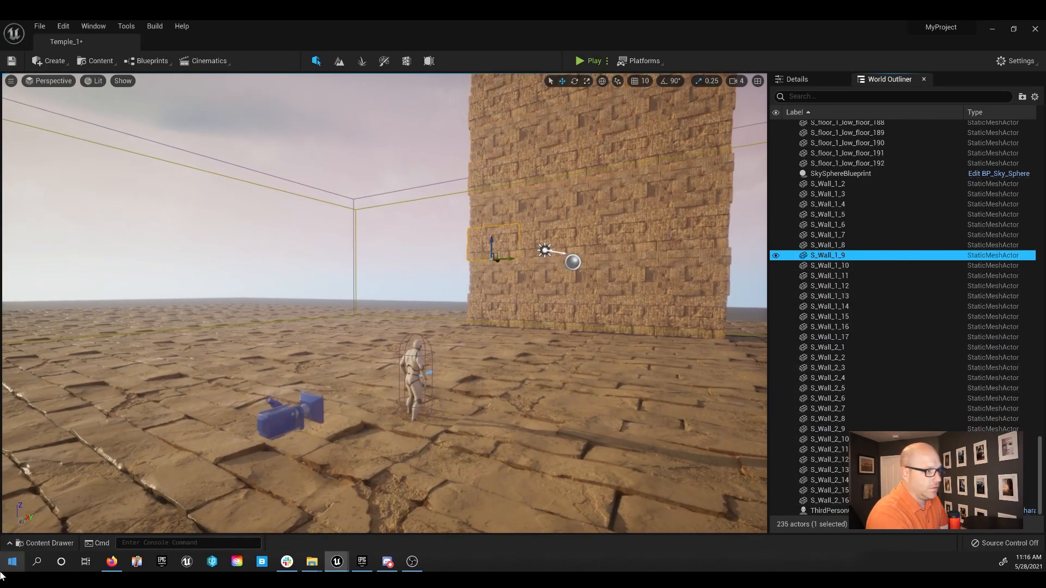
click(60, 542)
scroll(600, 466, up, 2)
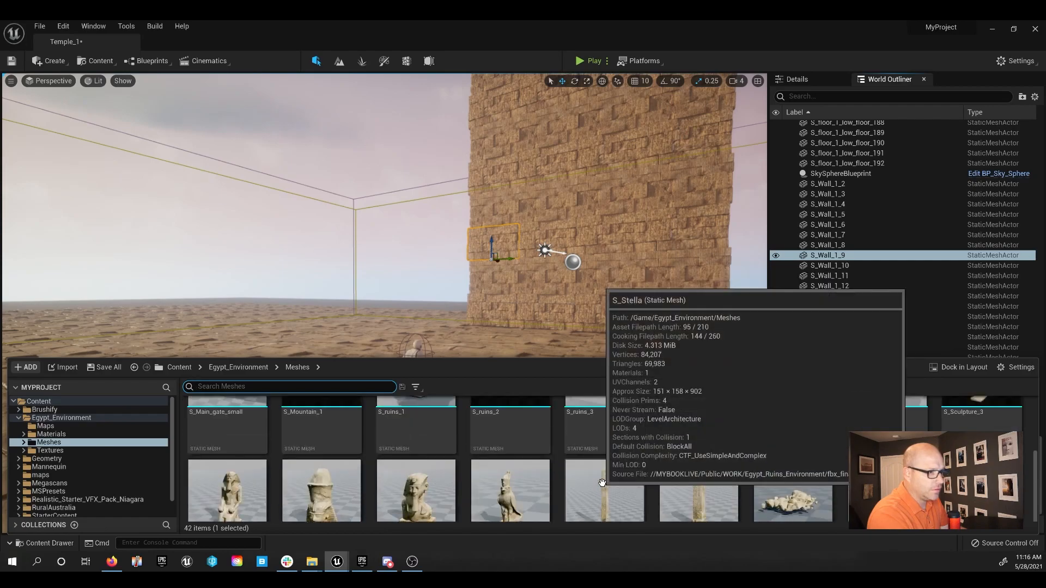
scroll(602, 482, up, 1)
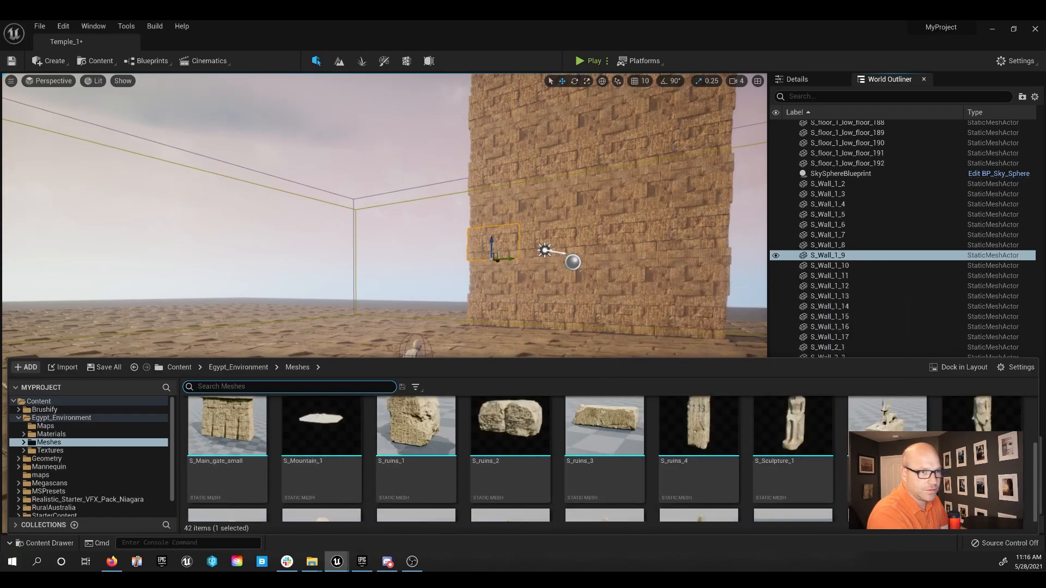
scroll(812, 472, up, 1)
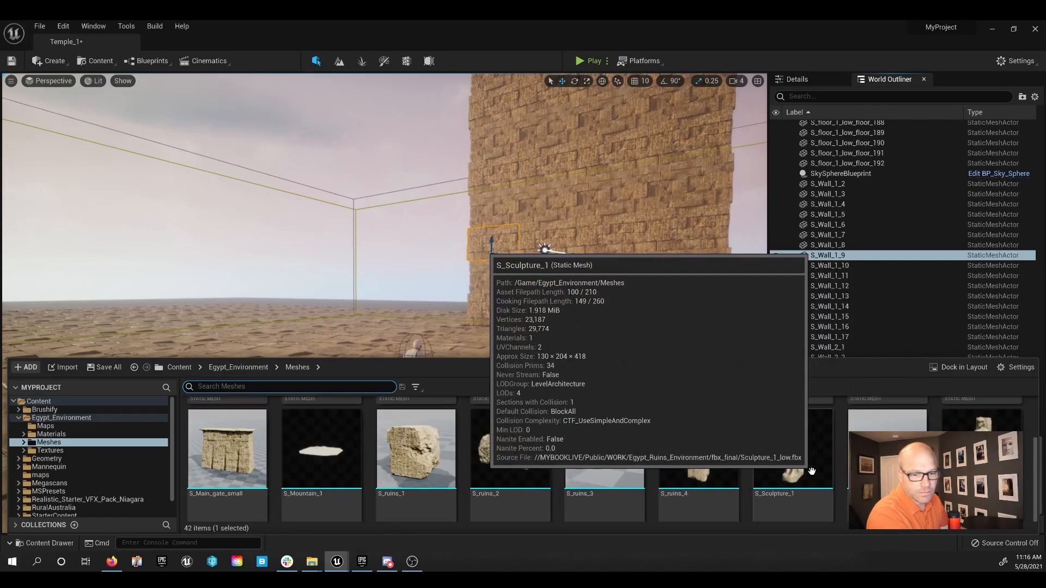
drag(812, 471, 567, 350)
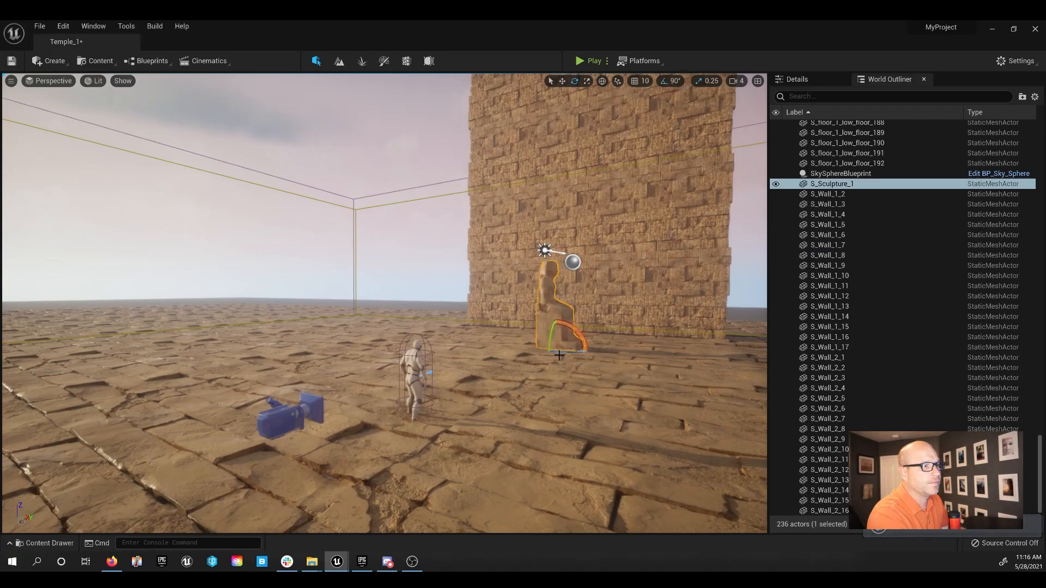
Rotate the statue to face away from the wall and scale it up to nearly the wall's height
drag(571, 351, 594, 310)
right_drag(576, 413, 582, 371)
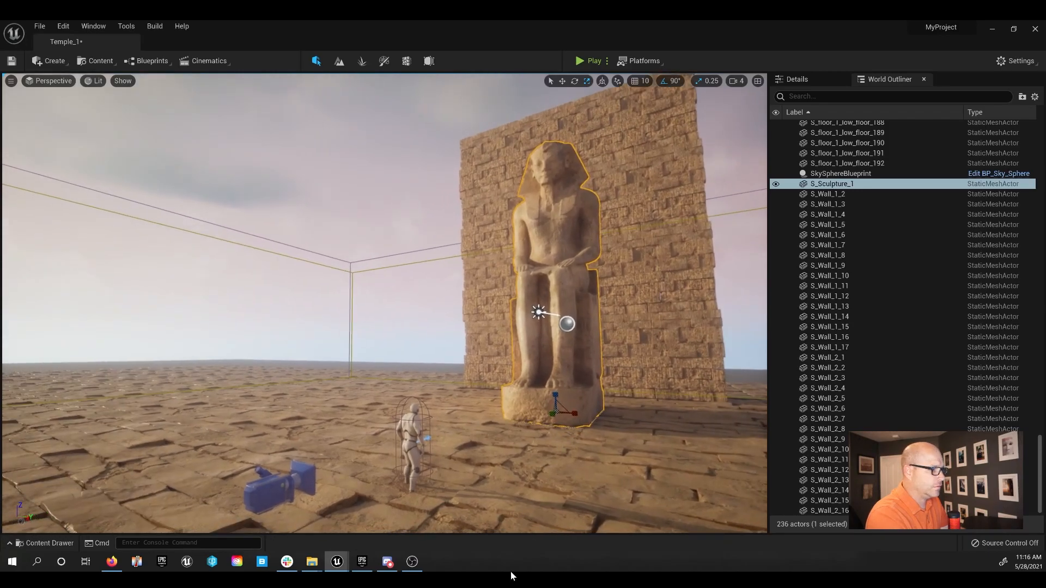
click(412, 562)
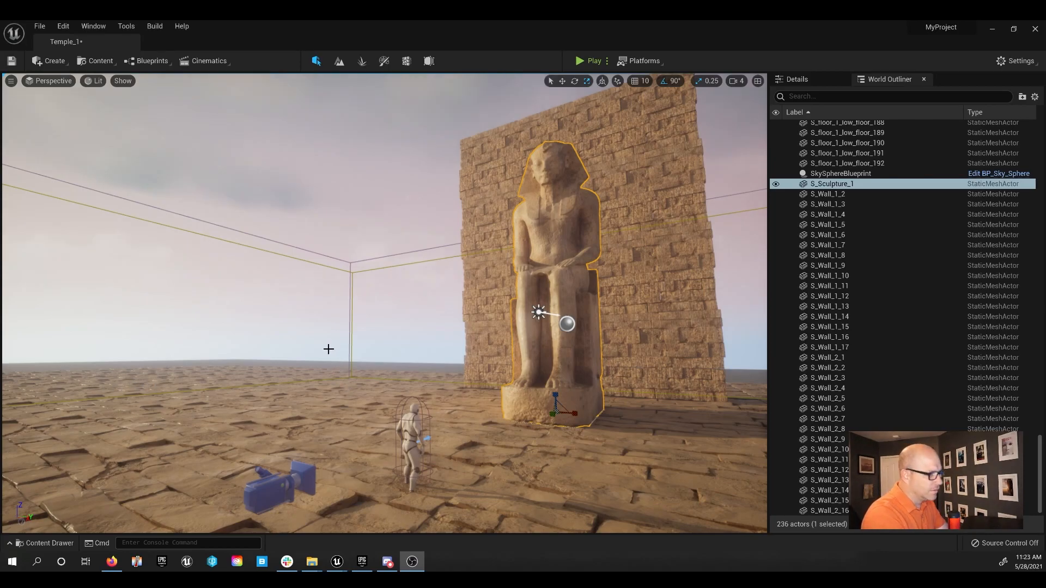
Move the enlarged statue back toward the wall and adjust its position in front of it
right_drag(384, 302, 335, 362)
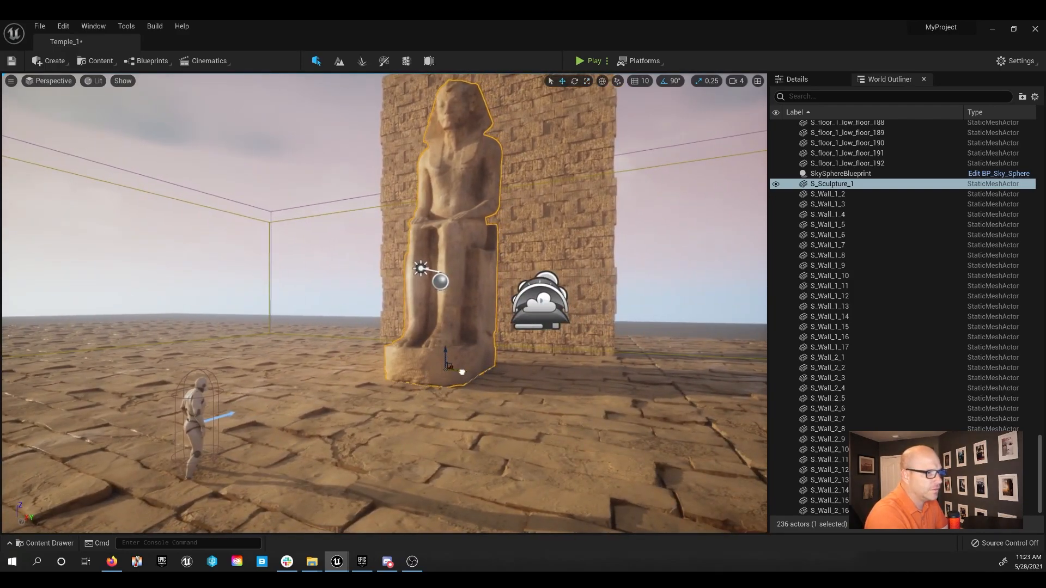
mouse_move(462, 372)
right_down()
mouse_move(425, 436)
mouse_move(409, 436)
mouse_move(376, 397)
mouse_move(445, 379)
right_up()
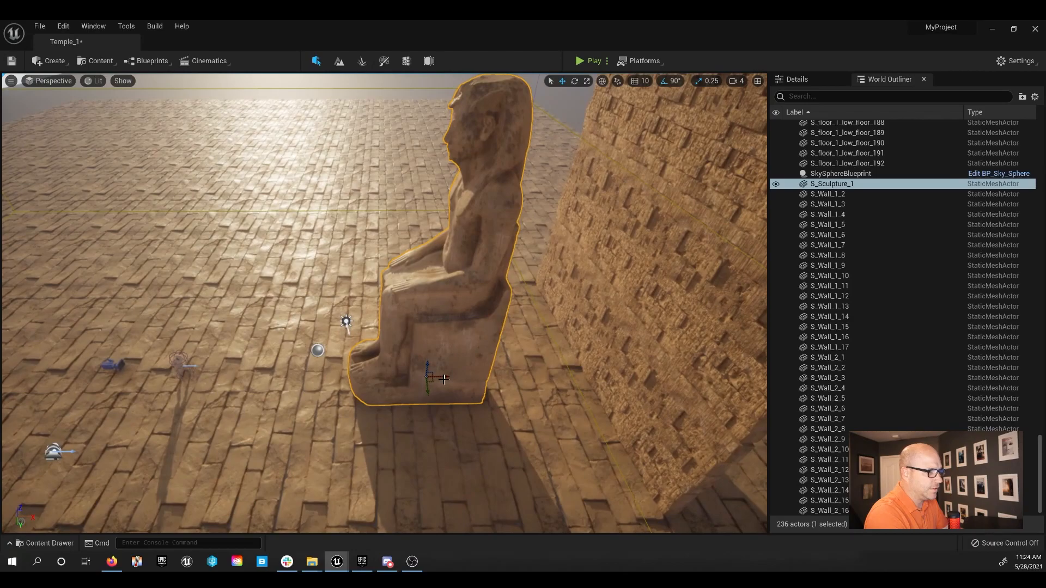
mouse_move(443, 373)
mouse_down()
mouse_move(572, 367)
mouse_move(550, 368)
mouse_up()
right_drag(551, 369, 724, 365)
right_drag(468, 352, 444, 352)
drag(412, 372, 399, 376)
right_drag(400, 376, 401, 317)
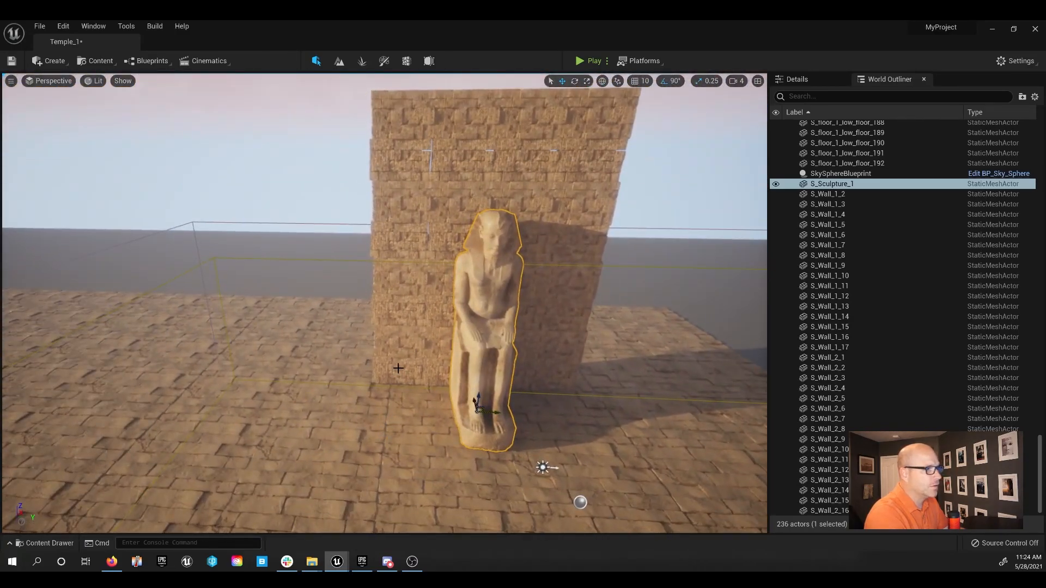
Select all 32 wall segments, S_Wall_1_2 through S_Wall_2_16, and duplicate them rotated 90 degrees
click(401, 317)
ctrl+click(403, 325)
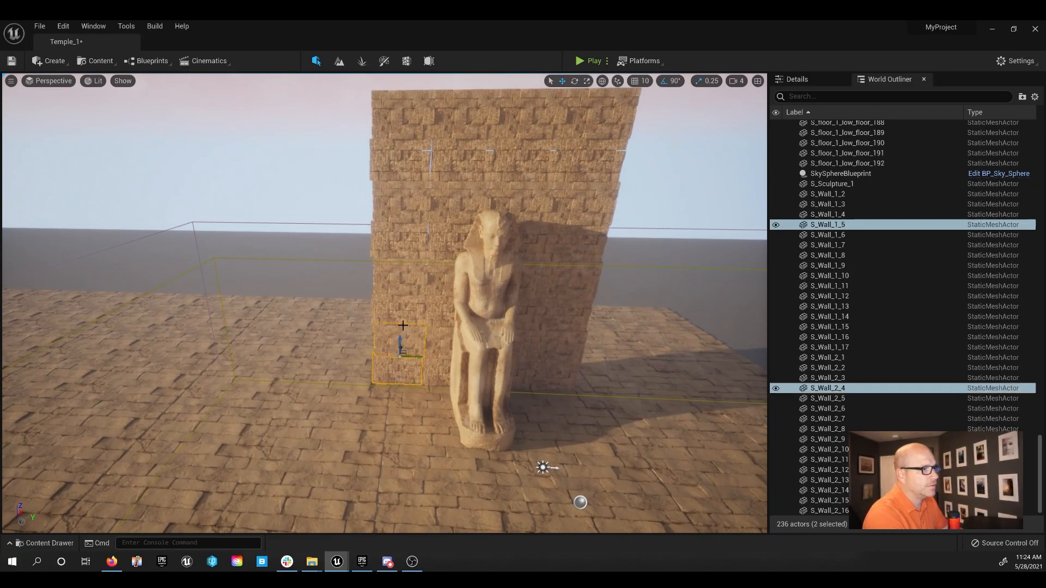
click(830, 194)
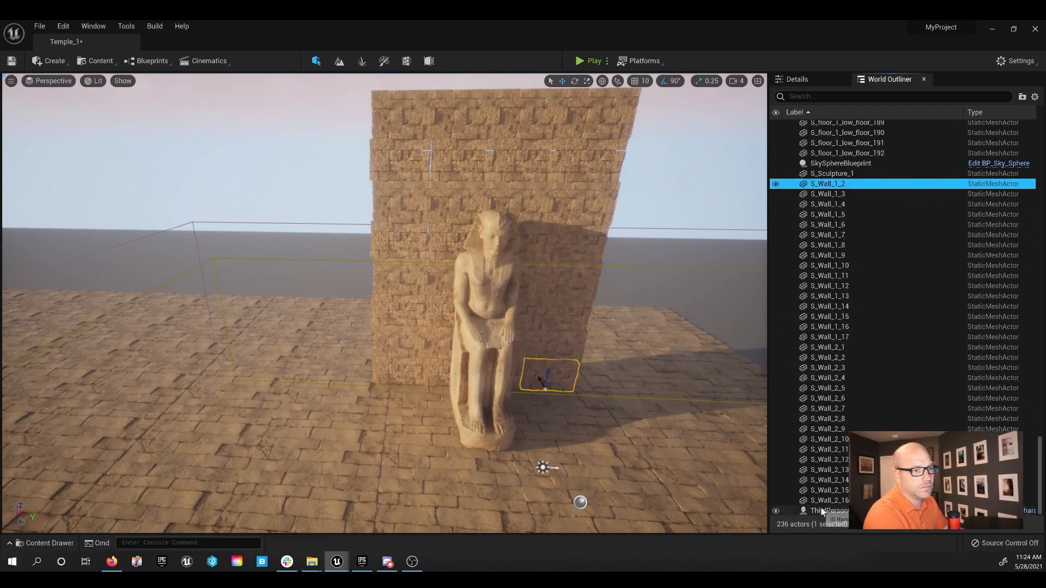
shift+click(825, 500)
right_drag(450, 395, 448, 347)
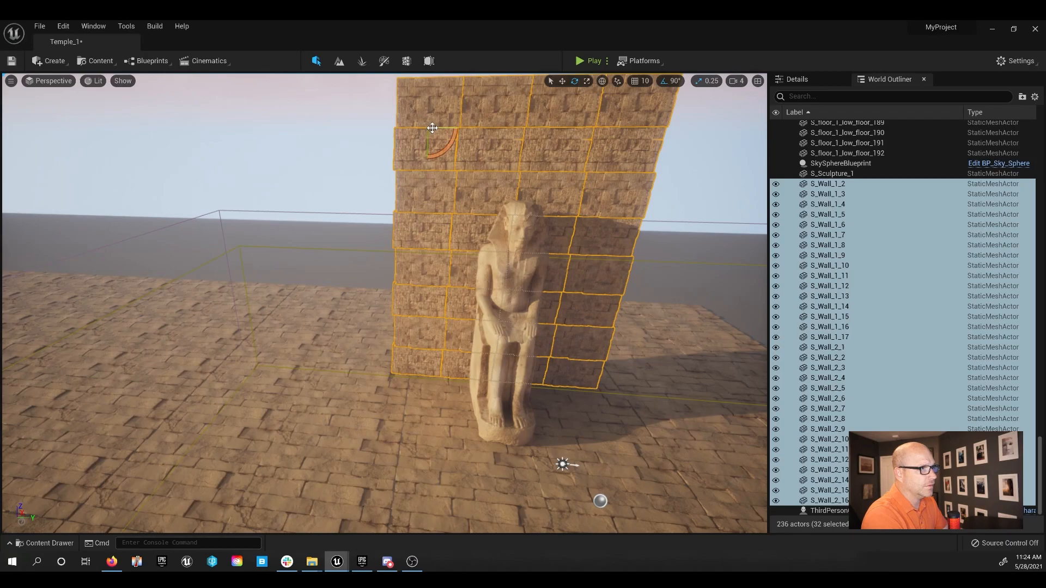
alt+drag(429, 143, 392, 143)
right_drag(392, 143, 463, 68)
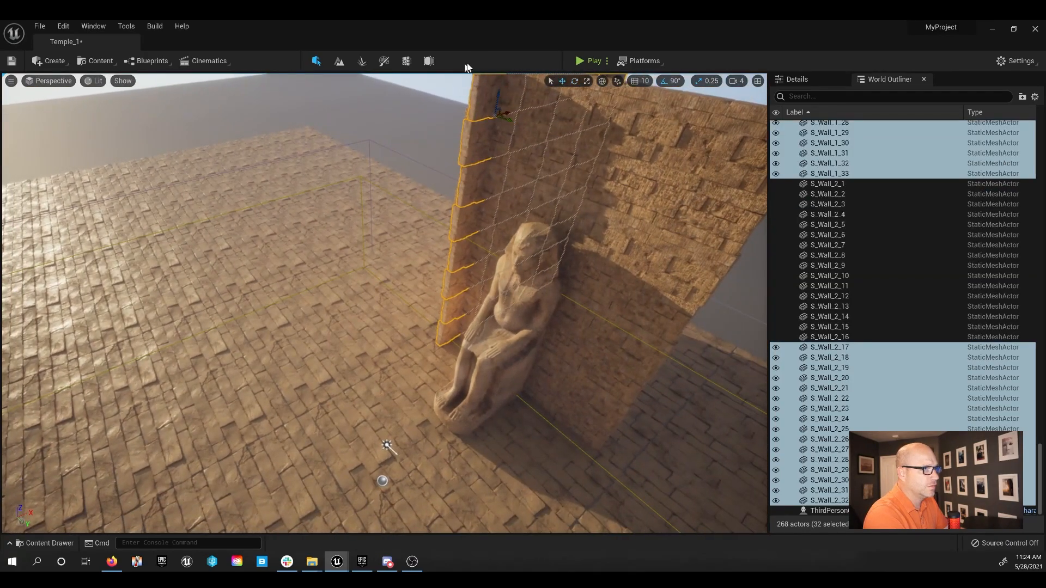
Move the rotated wall forward to stand beside the statue and duplicate it across to the statue's other side
drag(504, 113, 388, 141)
key(a)
right_drag(296, 221, 375, 204)
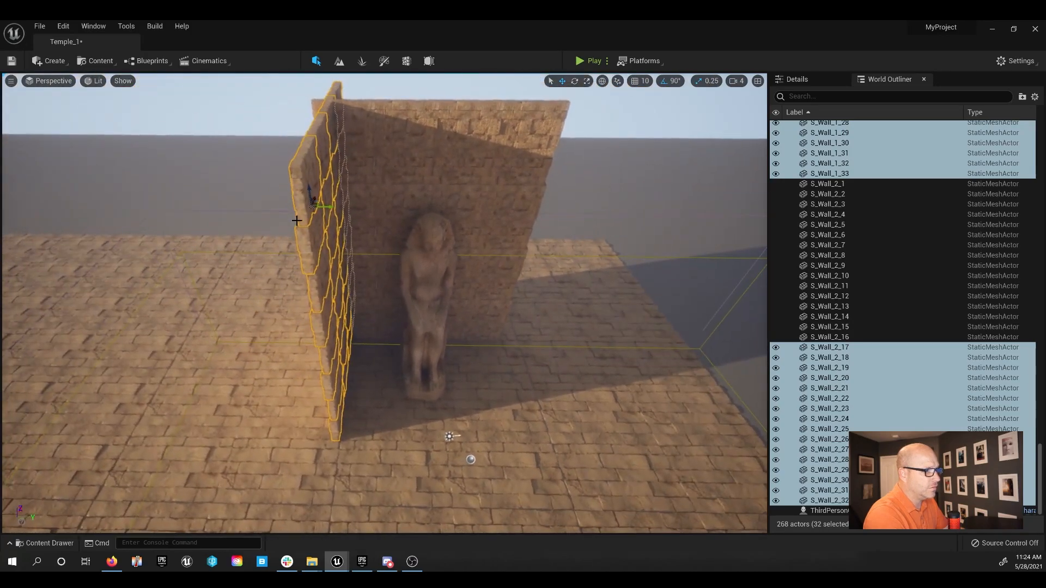
alt+drag(332, 208, 595, 252)
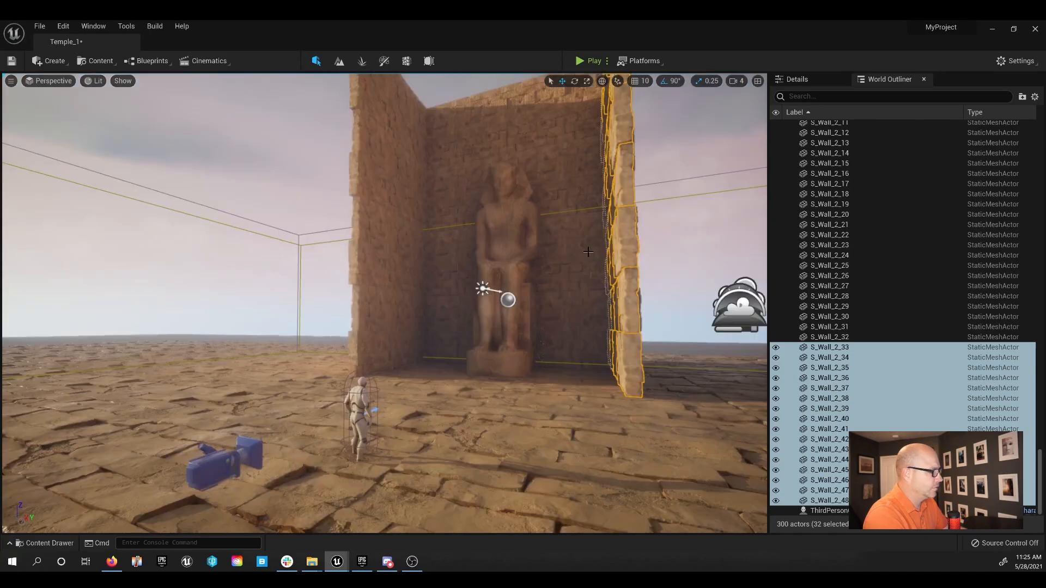
Duplicate the side wall turned 90 degrees and place the copy at the opposite side wall's front edge, extending outward from the alcove
mouse_move(497, 275)
right_down()
mouse_move(479, 215)
mouse_move(496, 253)
mouse_move(495, 321)
mouse_move(482, 291)
mouse_move(488, 263)
right_up()
key(w)
key(s)
key(e)
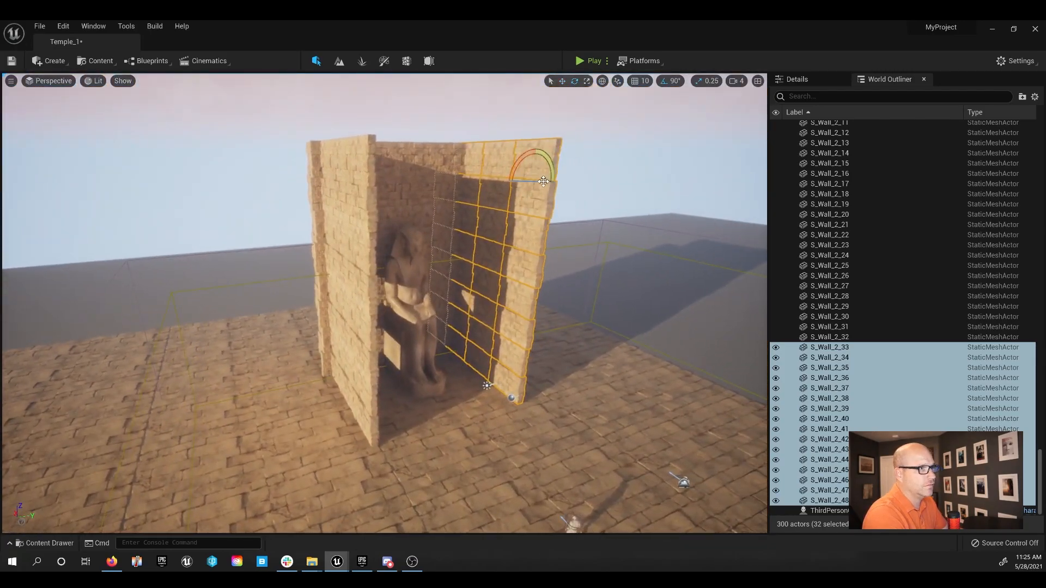
alt+drag(535, 183, 342, 210)
right_drag(342, 210, 434, 220)
drag(442, 184, 416, 195)
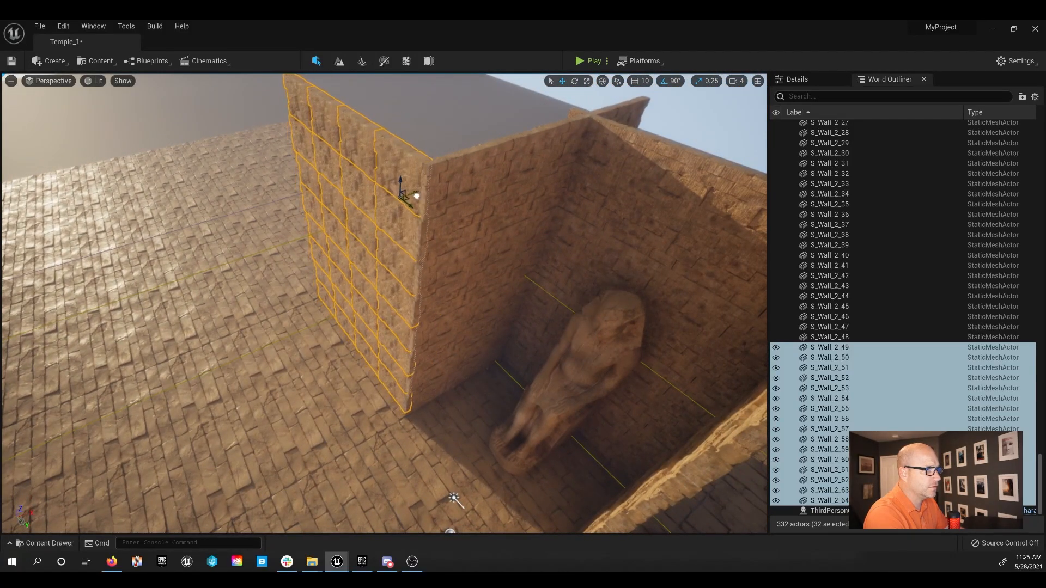
Deselect the front wall's column nearest the alcove and push the remaining 24 segments back behind it
ctrl+click(388, 211)
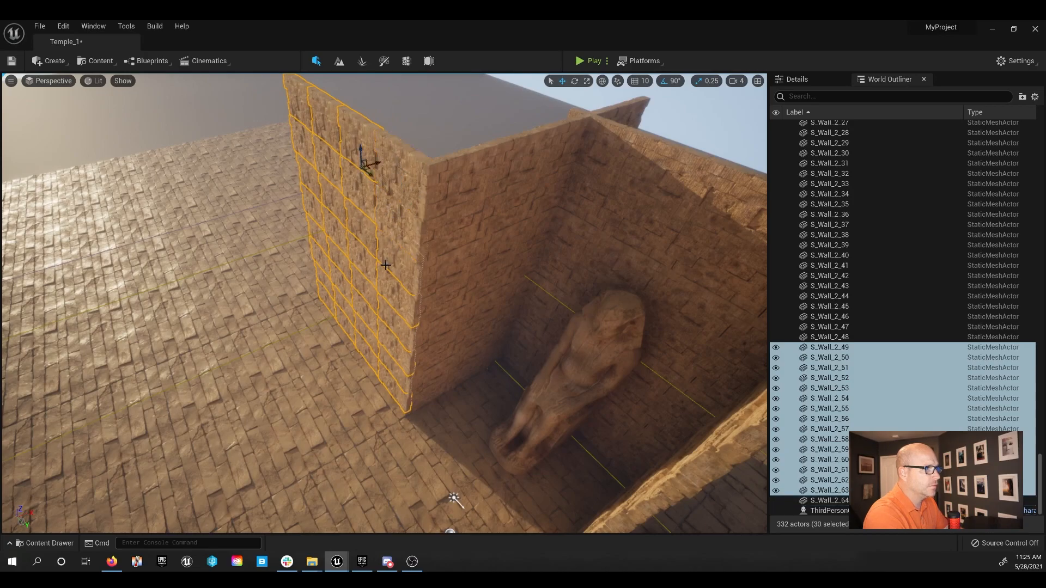
ctrl+click(399, 347)
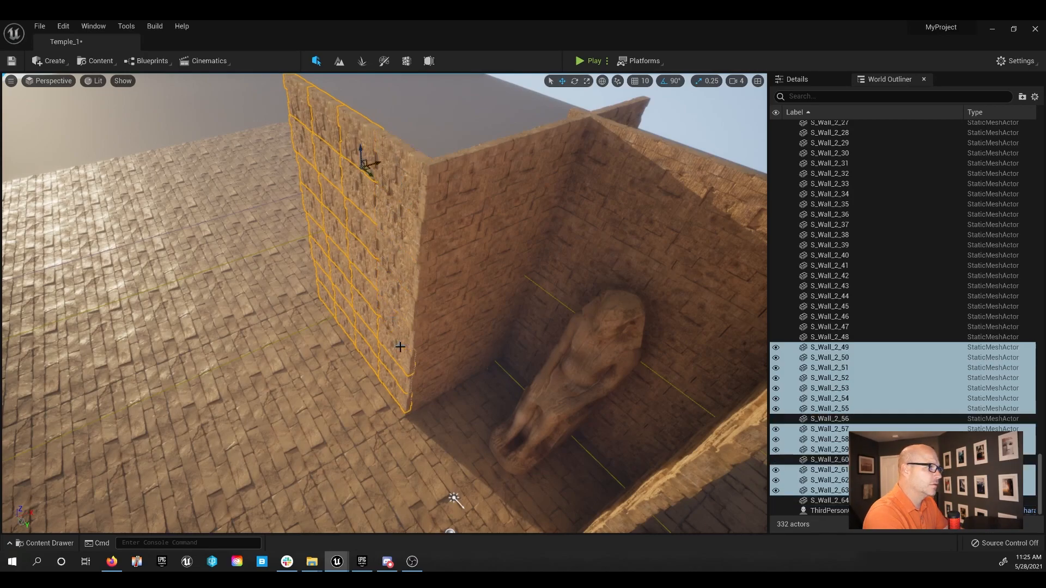
ctrl+click(391, 385)
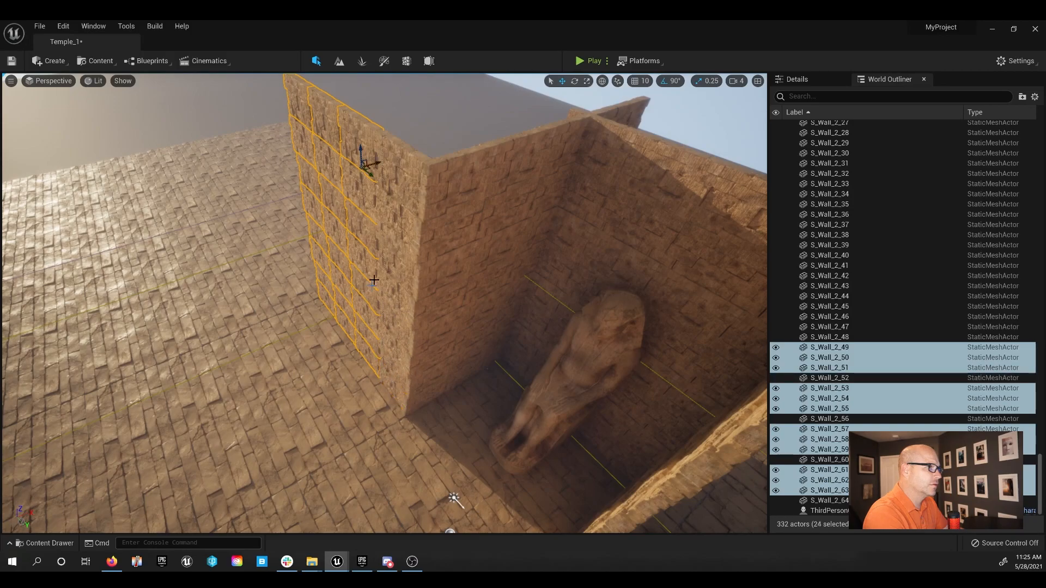
drag(379, 162, 417, 157)
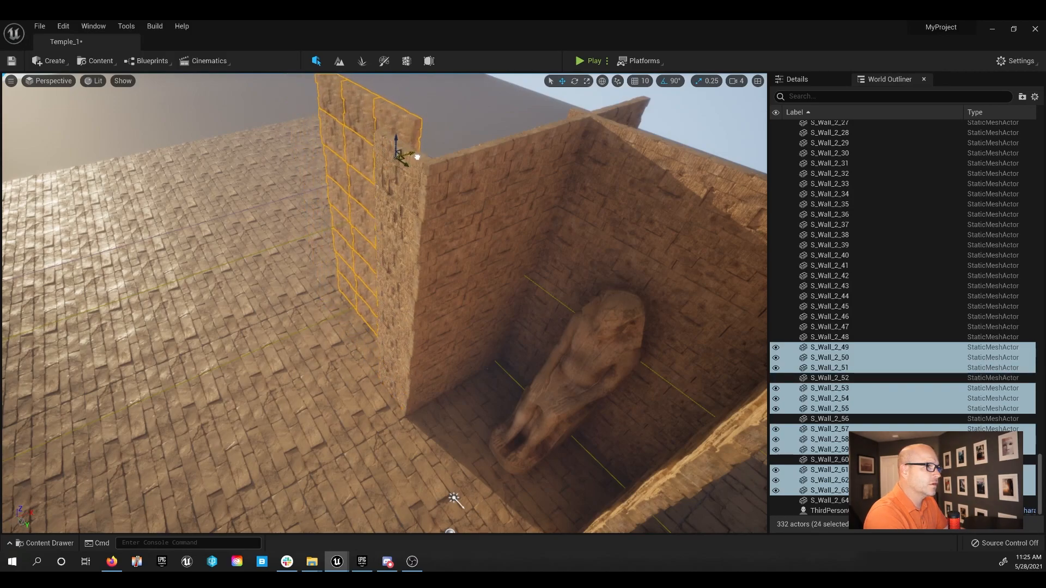
Select the eight-segment front column beside the alcove, duplicate it to the alcove's other side, and make a rotated copy there
mouse_move(249, 378)
right_down()
mouse_move(305, 397)
mouse_move(249, 377)
right_up()
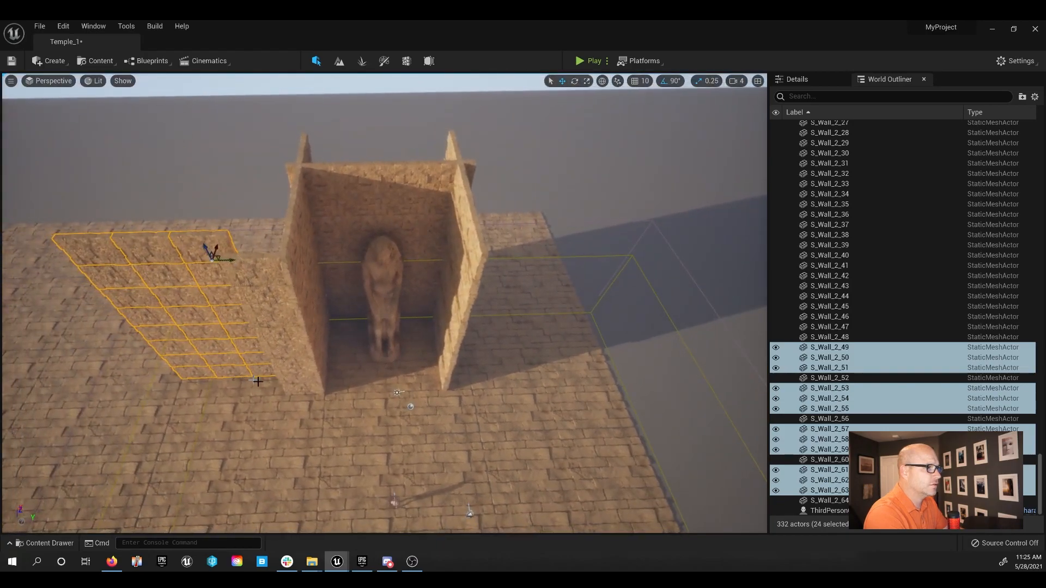
click(308, 388)
ctrl+click(292, 365)
ctrl+click(284, 349)
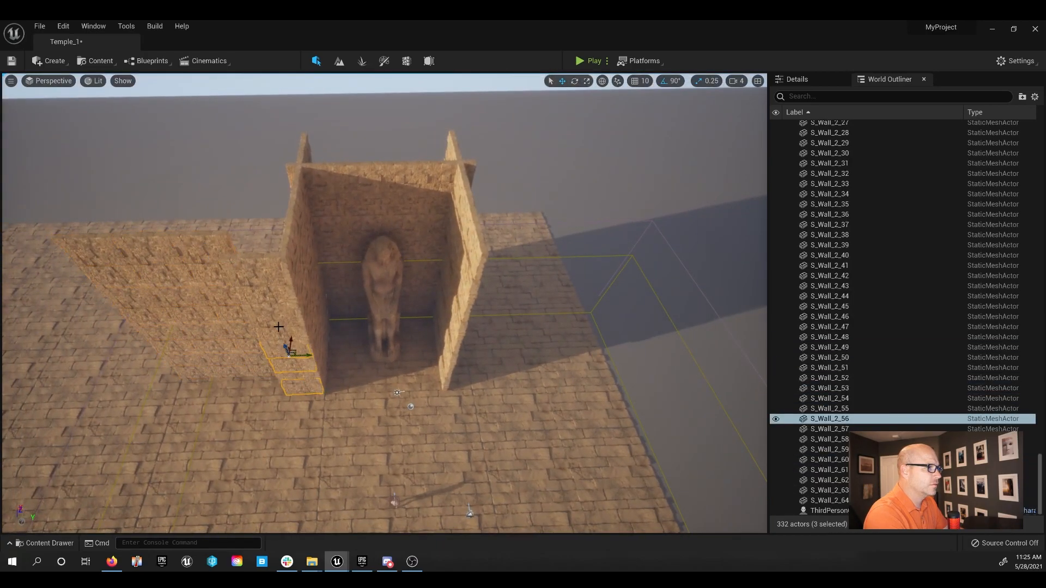
ctrl+click(278, 329)
ctrl+click(270, 311)
ctrl+click(266, 294)
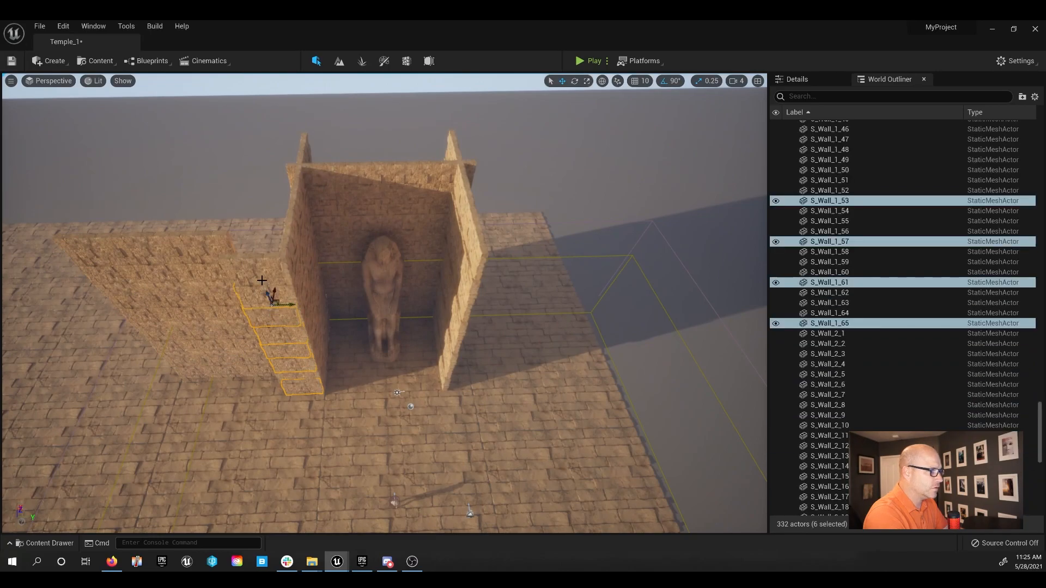
ctrl+click(262, 279)
ctrl+click(297, 377)
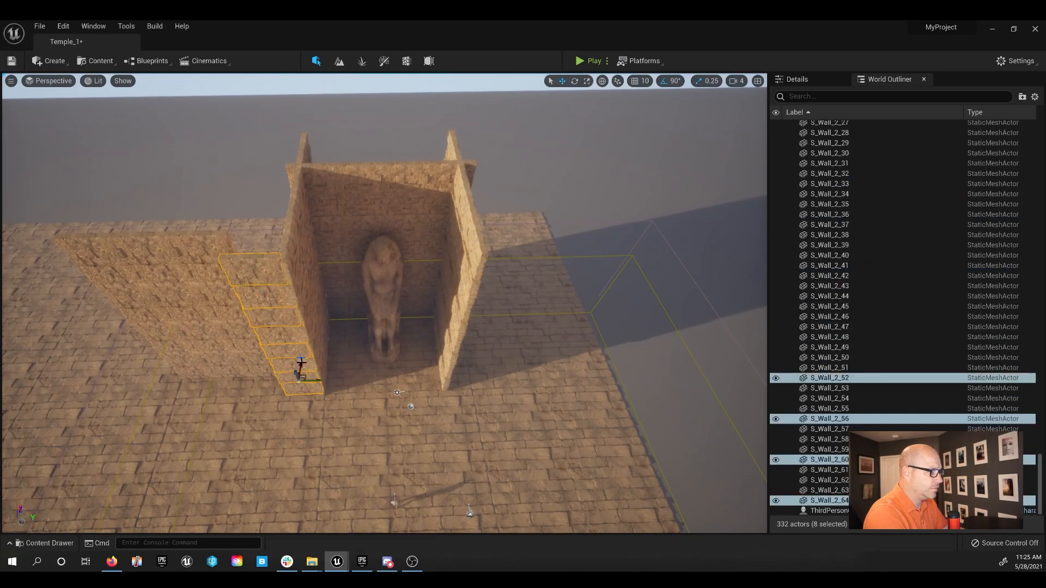
alt+drag(316, 378, 567, 378)
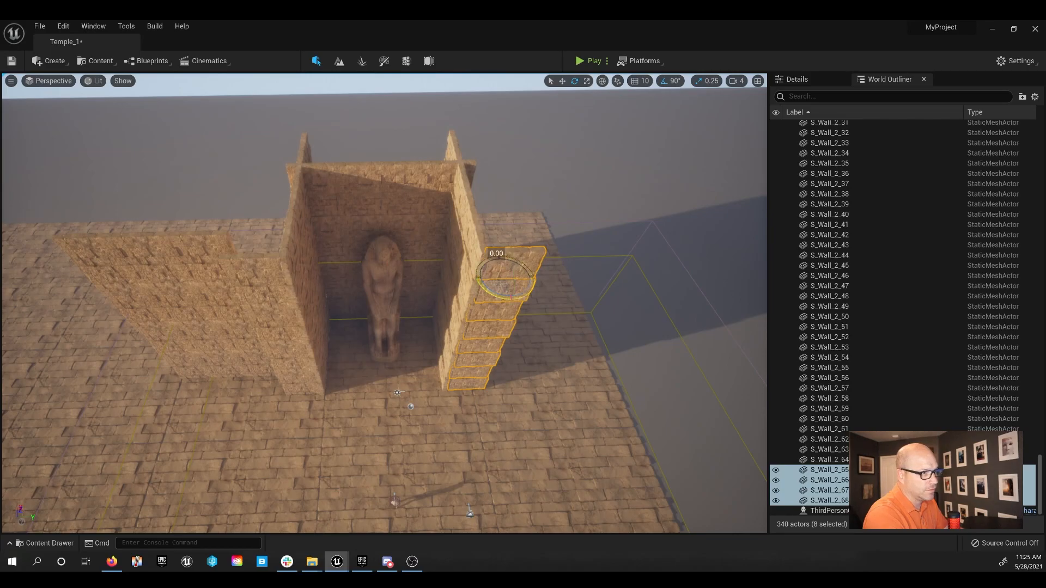
alt+drag(506, 298, 555, 297)
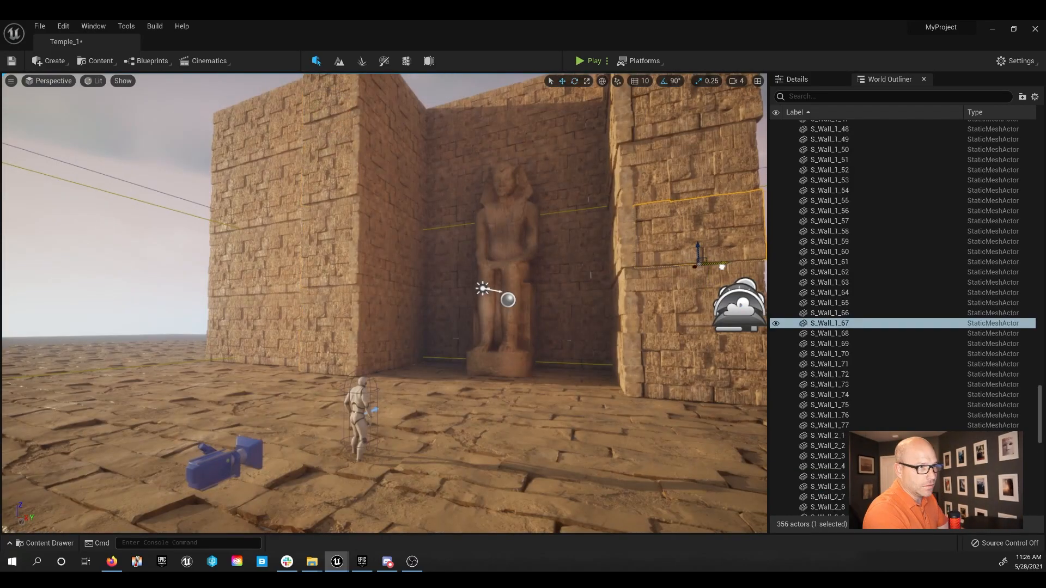
Compare the walled temple interior with the Tomb of General Tarsis concept on ArtStation in Firefox
right_drag(361, 282, 337, 275)
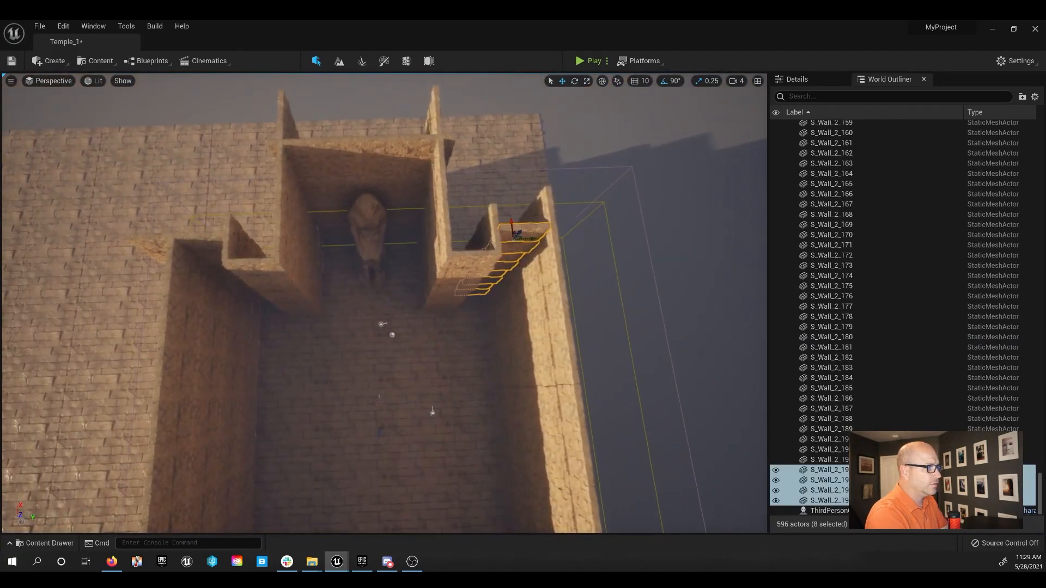
right_drag(357, 251, 425, 251)
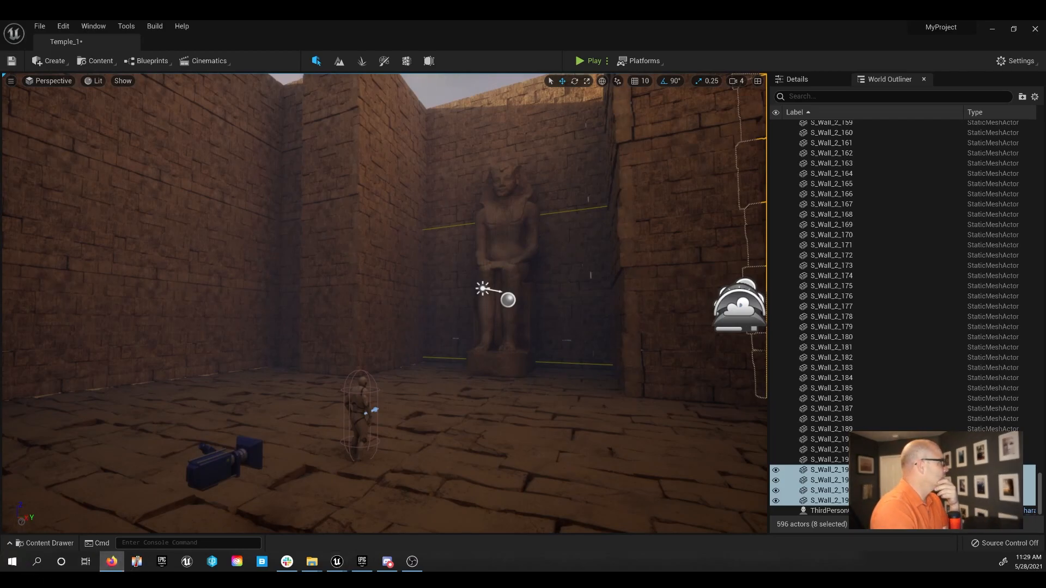
click(111, 561)
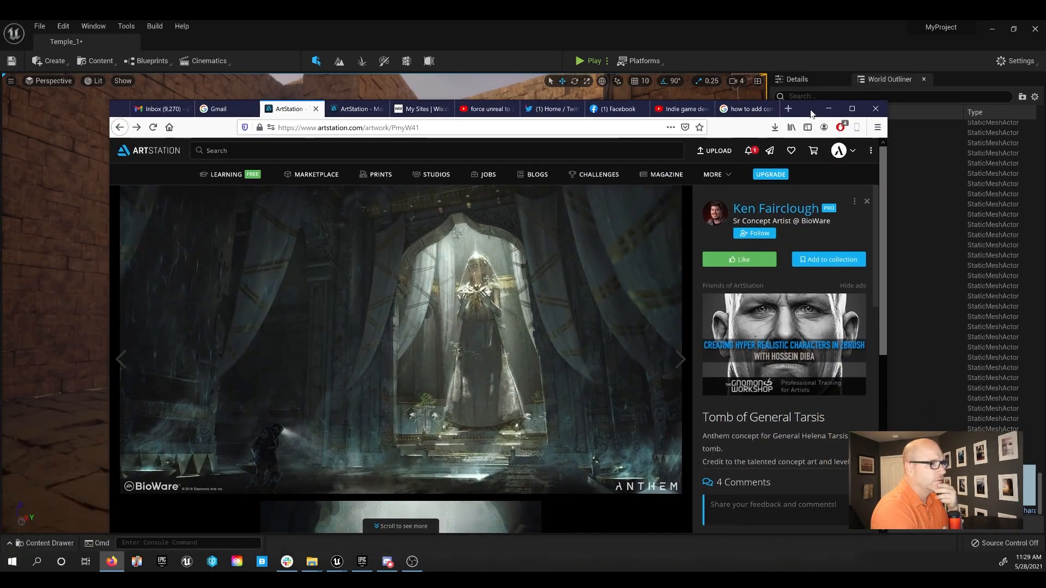
drag(848, 98, 0, 129)
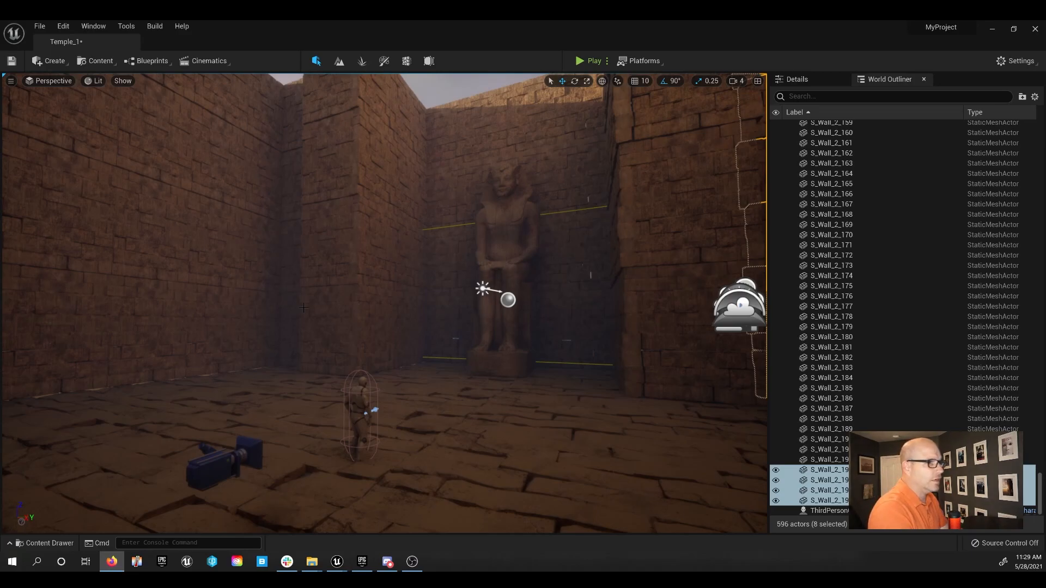
Find the Nordic_Coastal_Cliff mesh in the Megascans 3D_Assets folder and place it on the temple floor beside the character
right_drag(303, 308, 370, 265)
right_drag(297, 305, 222, 347)
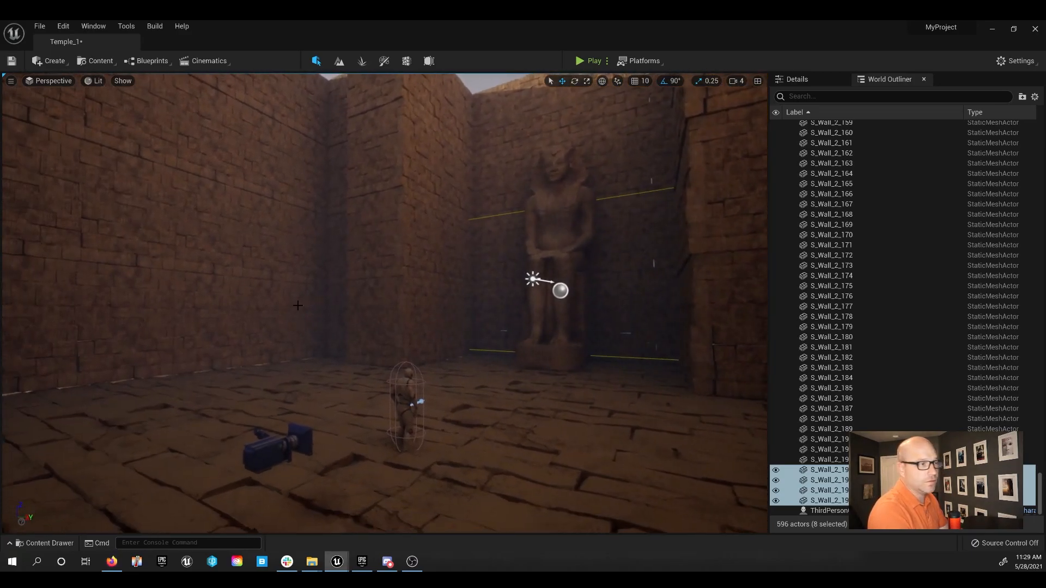
click(44, 543)
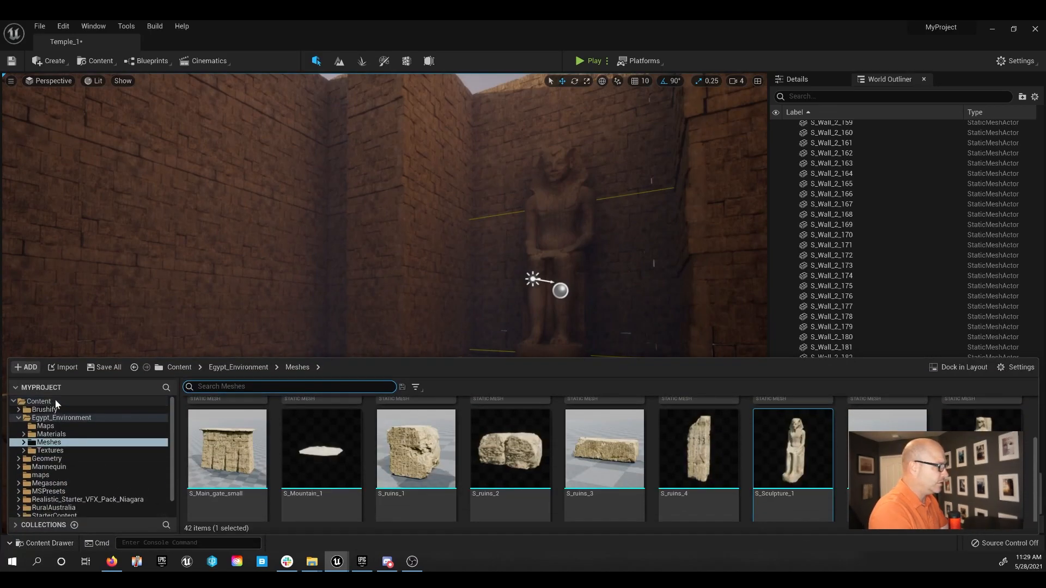
click(69, 485)
click(222, 433)
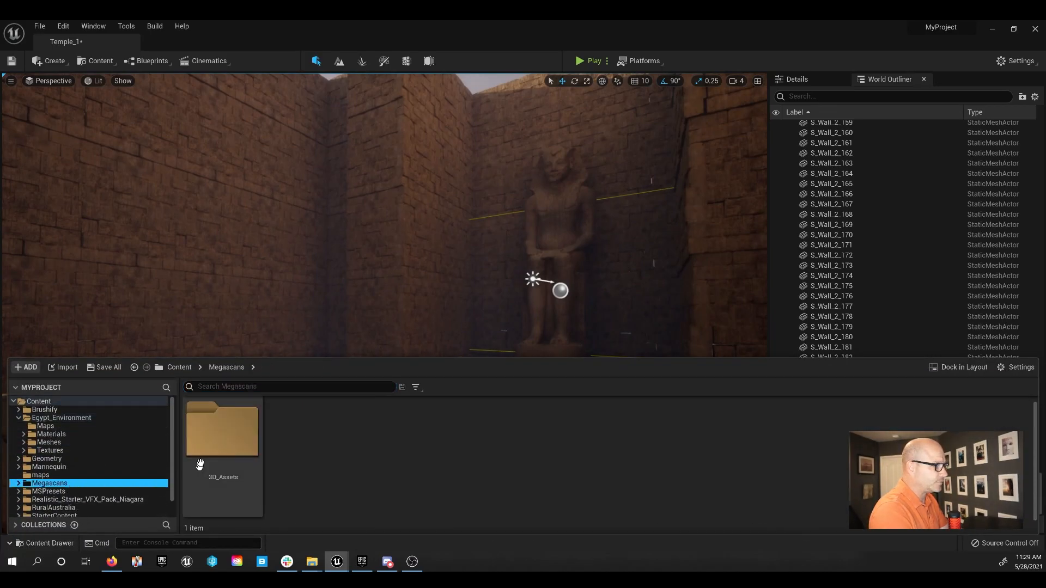
double_click(249, 444)
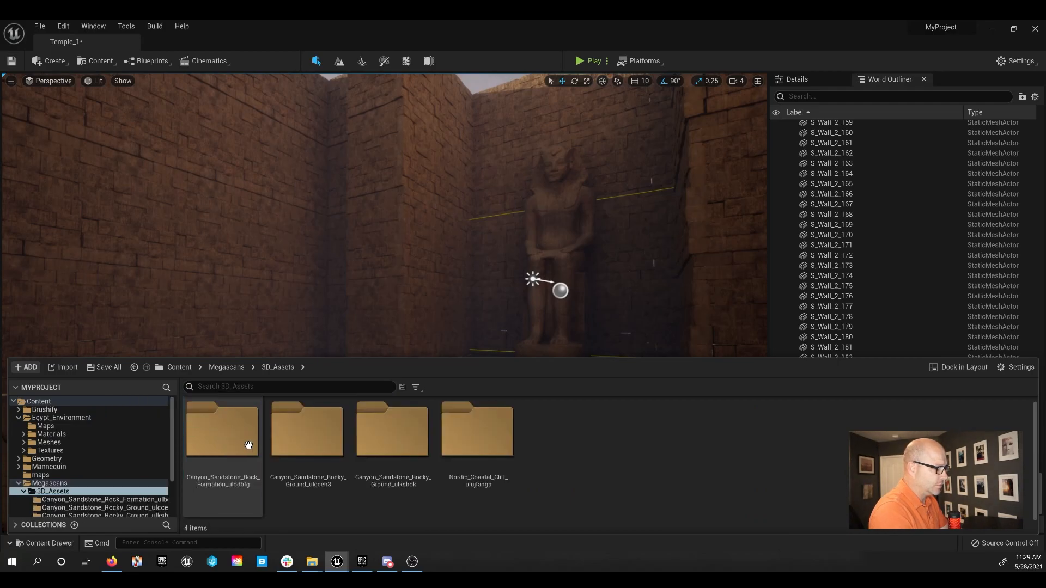
double_click(248, 446)
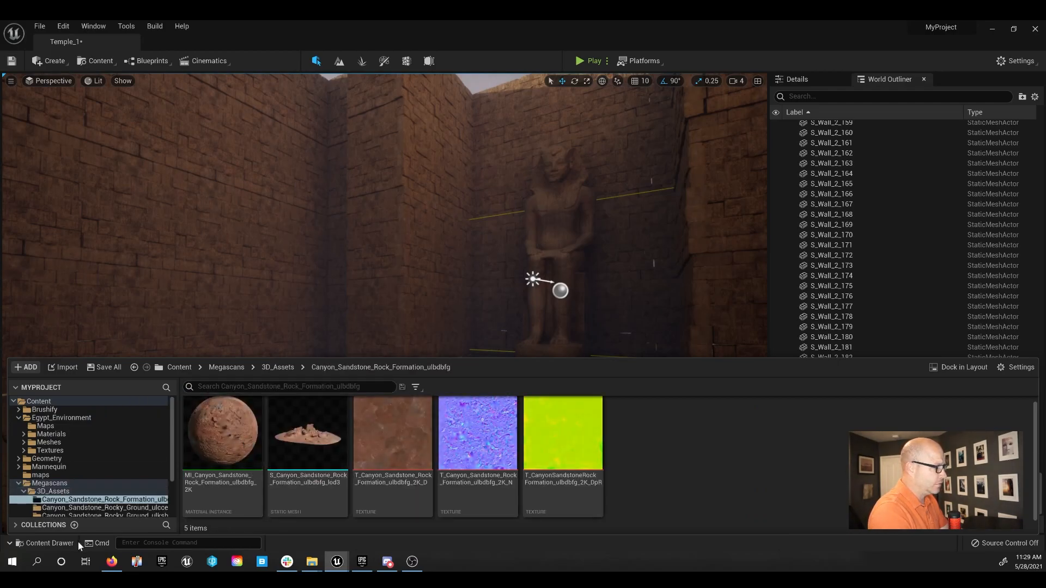
click(103, 508)
scroll(113, 469, down, 2)
click(108, 475)
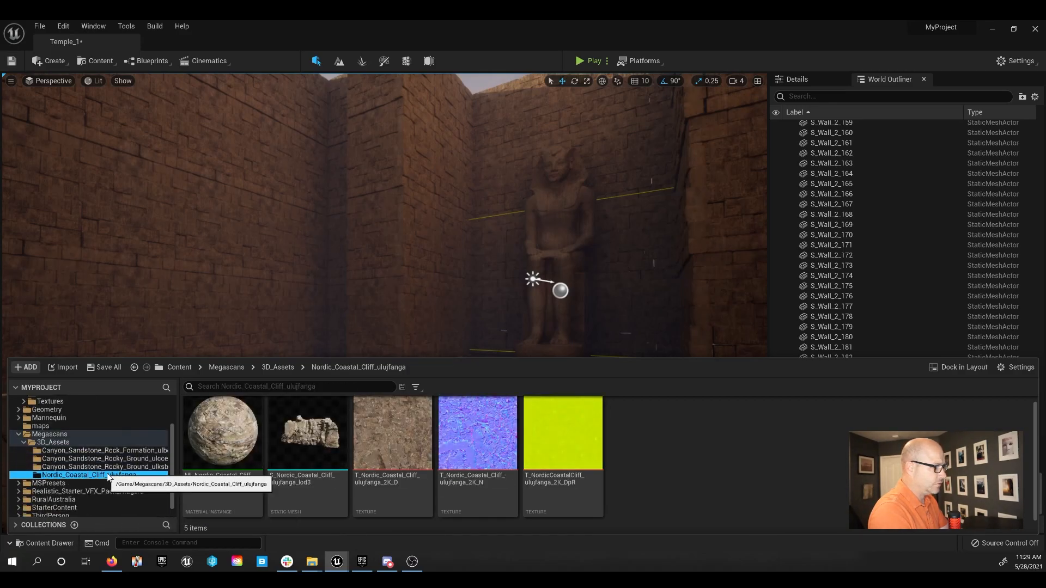
drag(338, 467, 336, 396)
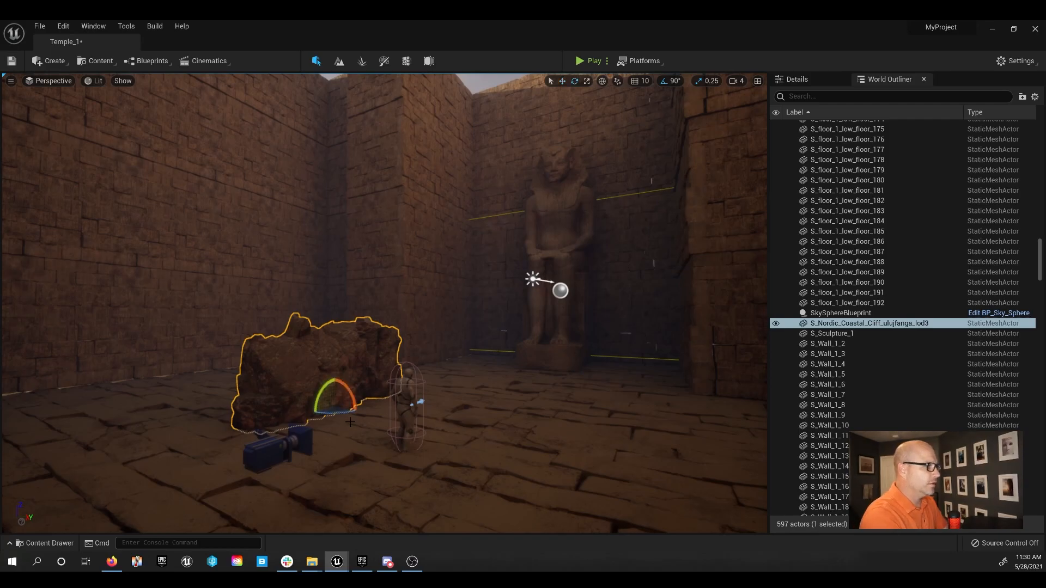
Rotate the coastal cliff 90 degrees so it lies flat and enlarge it to nearly span the temple room
drag(347, 412, 398, 362)
right_drag(336, 406, 381, 493)
key(s)
key(s)
mouse_move(282, 357)
right_down()
mouse_move(310, 351)
mouse_move(282, 357)
right_up()
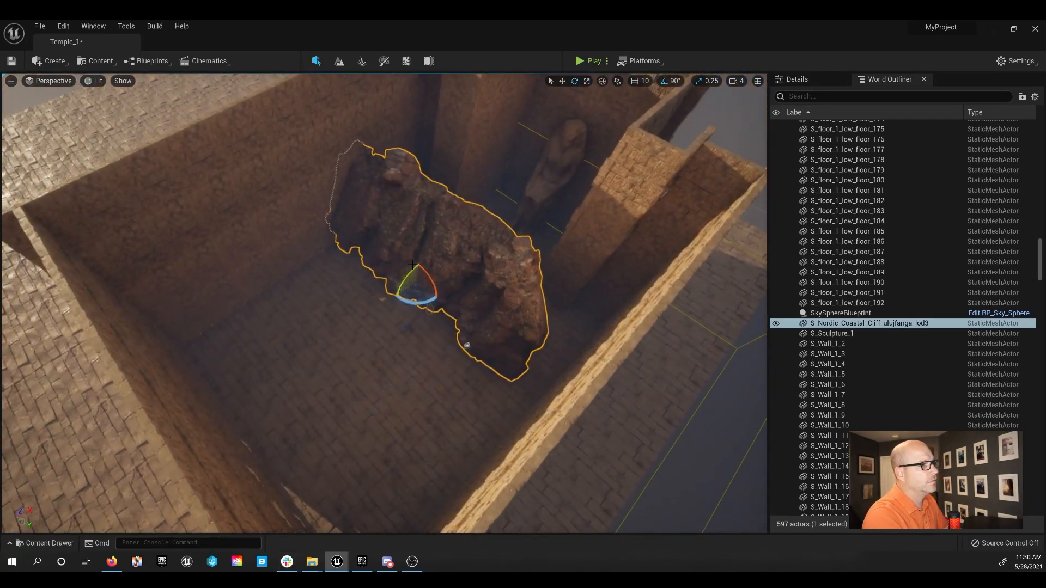
Raise the cliff above the temple walls and slide it over the opening in front of the statue alcove
drag(413, 269, 404, 172)
key(1)
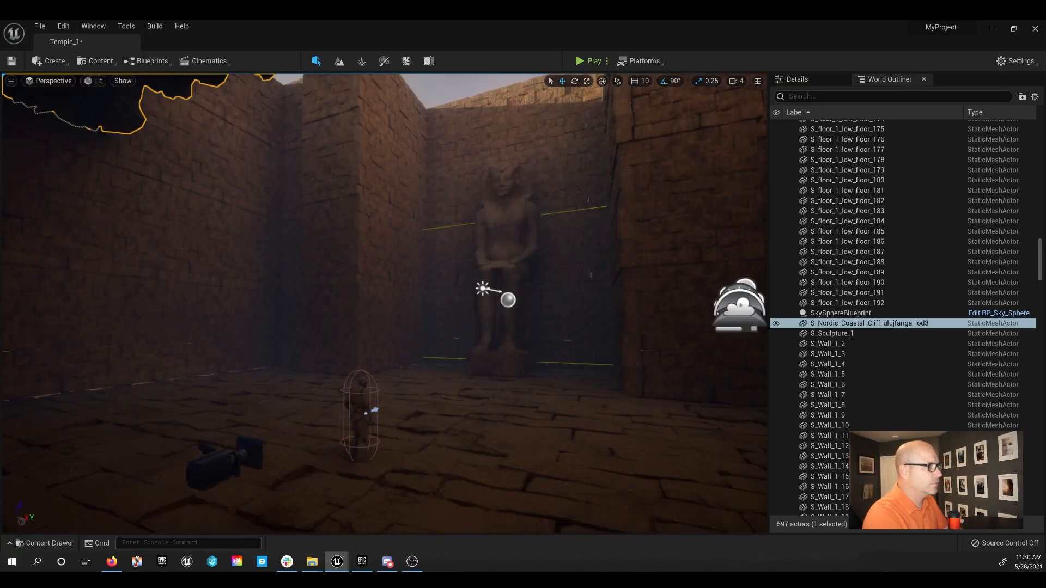
right_drag(404, 172, 399, 109)
drag(354, 281, 437, 261)
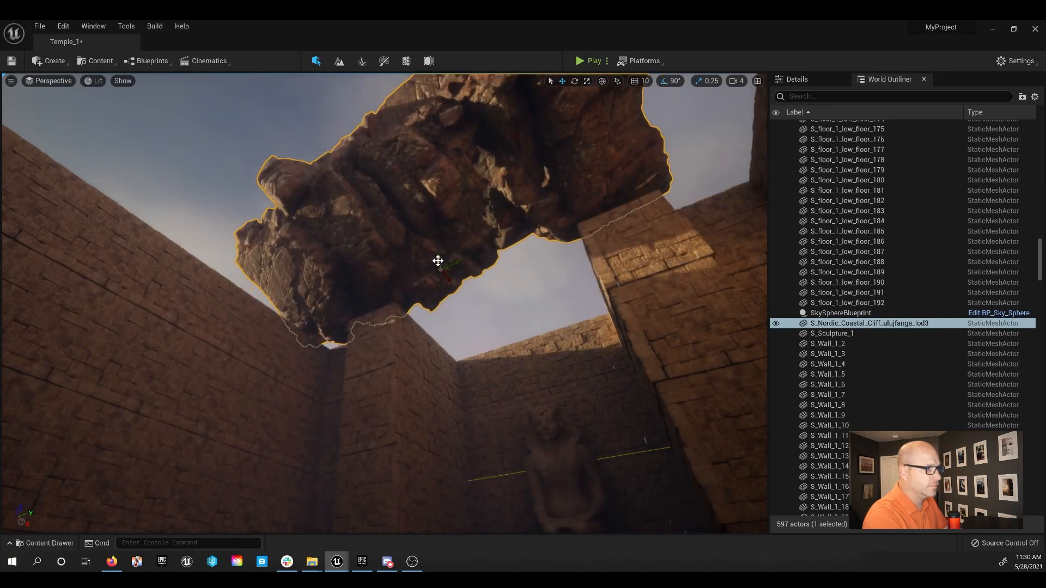
drag(460, 264, 426, 293)
Adjust the raised cliff's rotation so it bridges the tops of the temple walls
key(e)
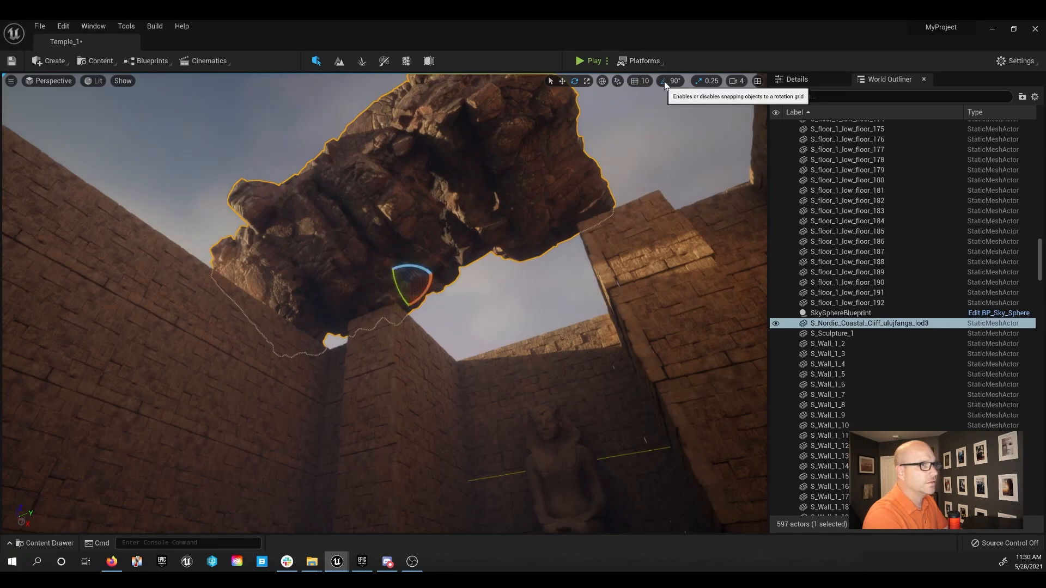
drag(430, 290, 404, 290)
right_drag(426, 320, 381, 310)
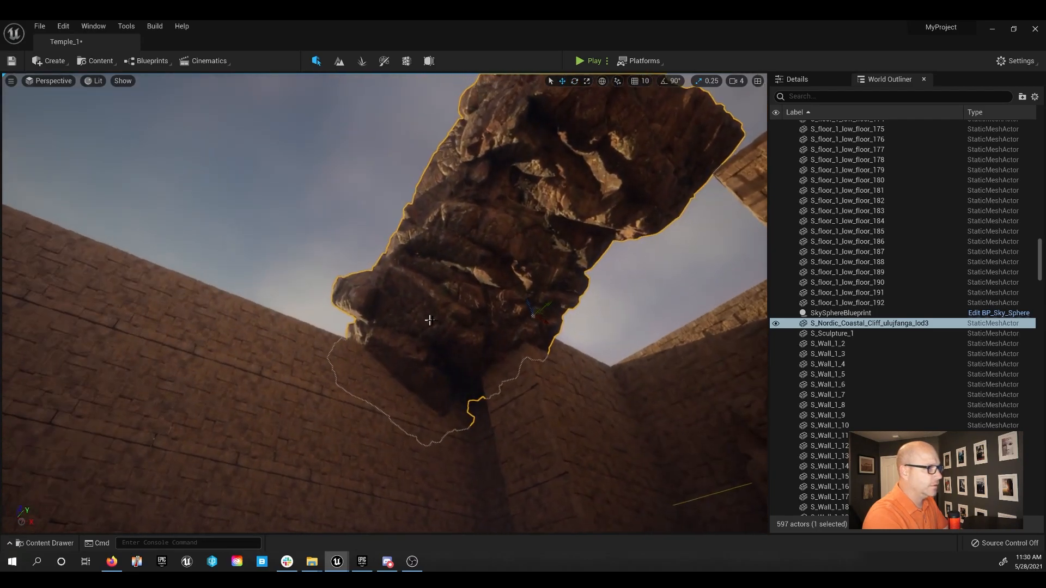
Duplicate the cliff three times in a row away from the statue to extend the rocky ceiling over the room
alt+drag(548, 324, 267, 237)
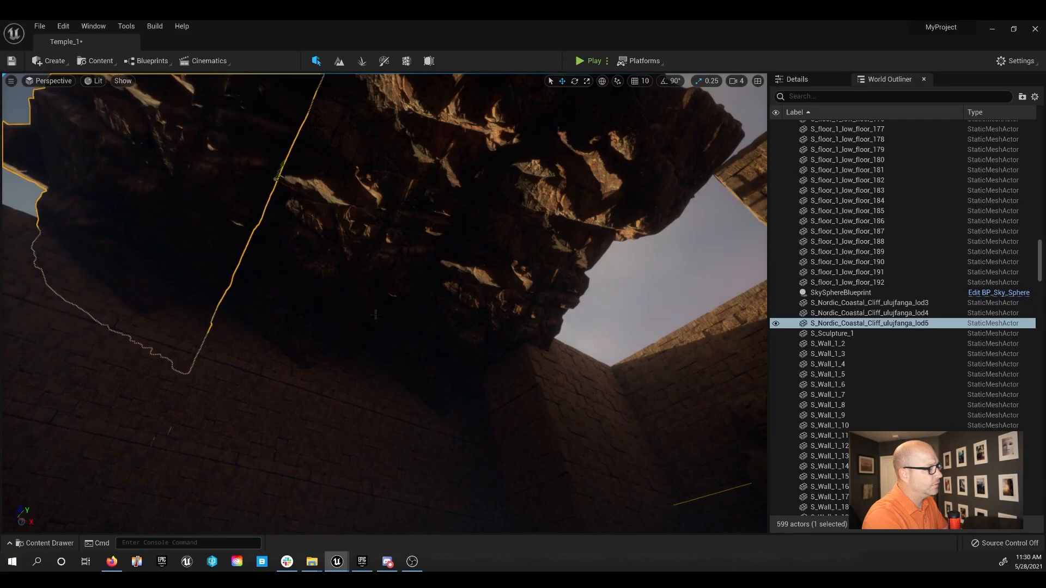
right_drag(374, 312, 375, 311)
alt+drag(447, 281, 299, 298)
right_drag(277, 296, 332, 332)
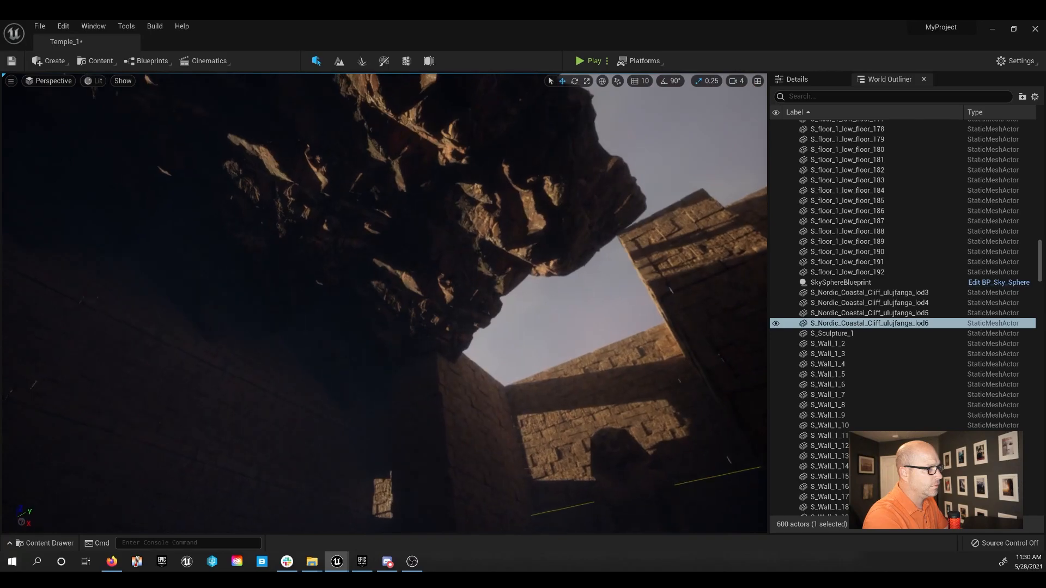
Select the original cliff and duplicate it once toward the statue alcove
click(457, 324)
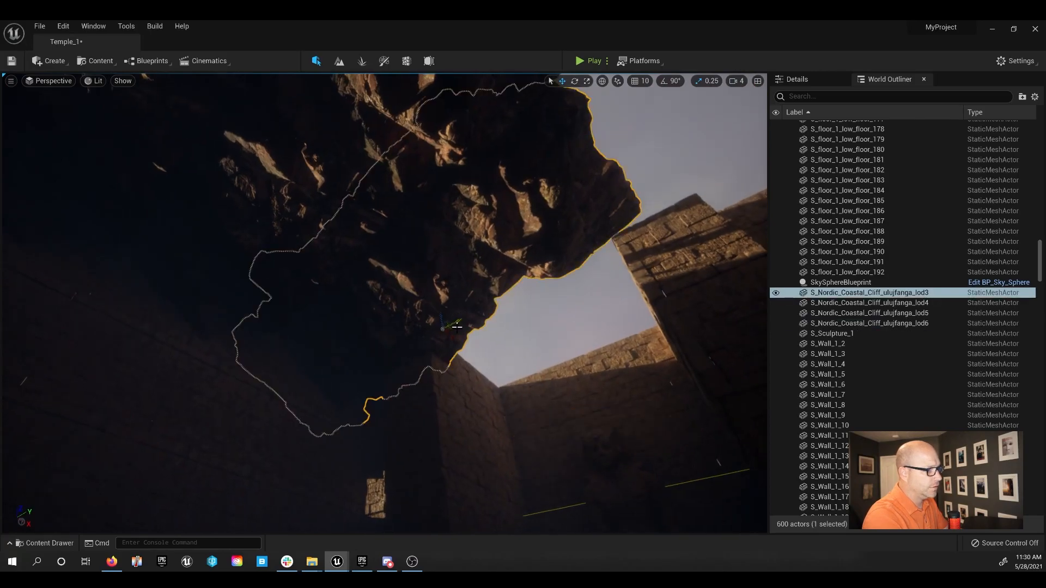
alt+drag(450, 340, 514, 398)
right_drag(515, 398, 569, 466)
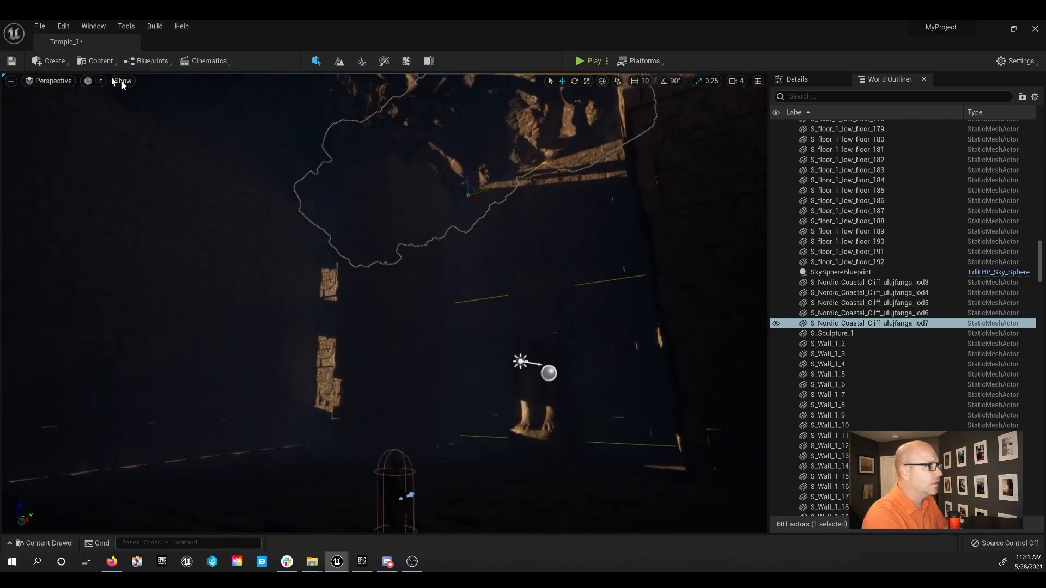
Switch the viewport to Unlit shading and view the cliff ceiling from above the temple
click(95, 81)
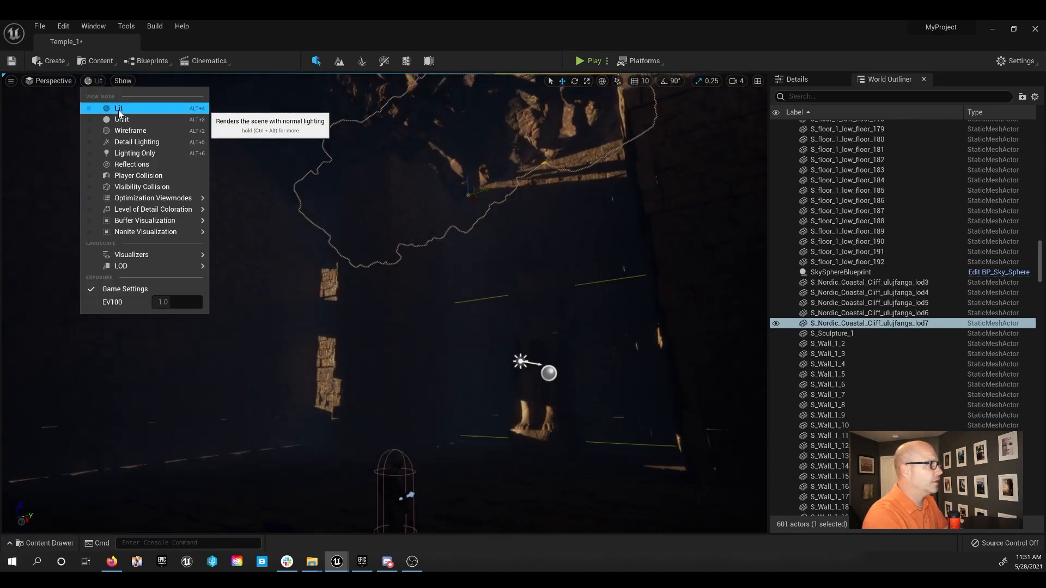
click(119, 122)
right_drag(312, 329, 370, 318)
key(s)
key(s)
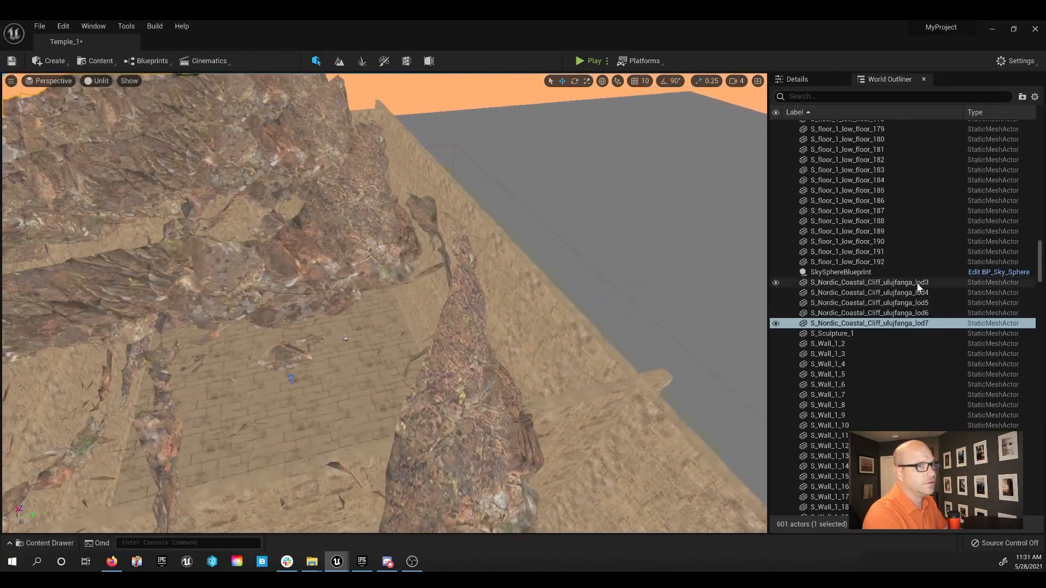
Select all five ceiling cliffs and duplicate them across to the other side of the temple
shift+click(912, 286)
key(d)
right_drag(490, 294, 381, 302)
key(f)
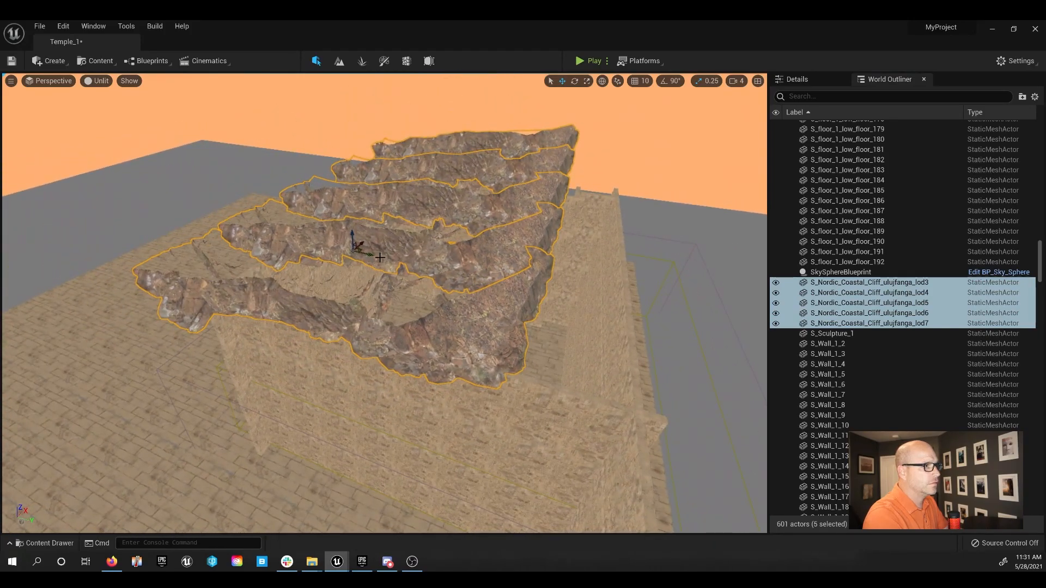
alt+drag(370, 255, 602, 311)
right_drag(602, 310, 588, 305)
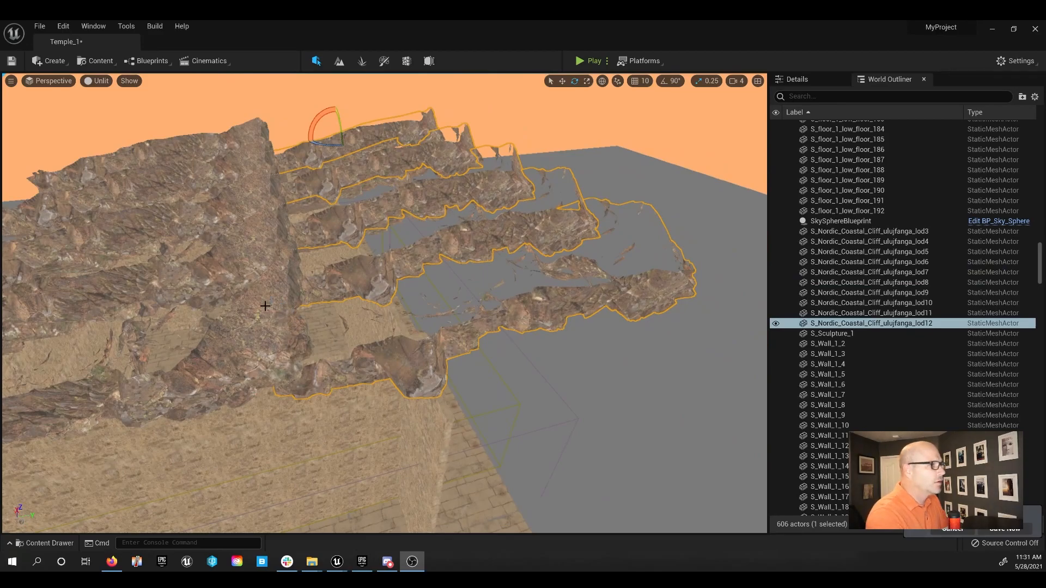
Toggle rotation snapping, turn the five copied cliffs and fit them against the first row above the walls
click(666, 83)
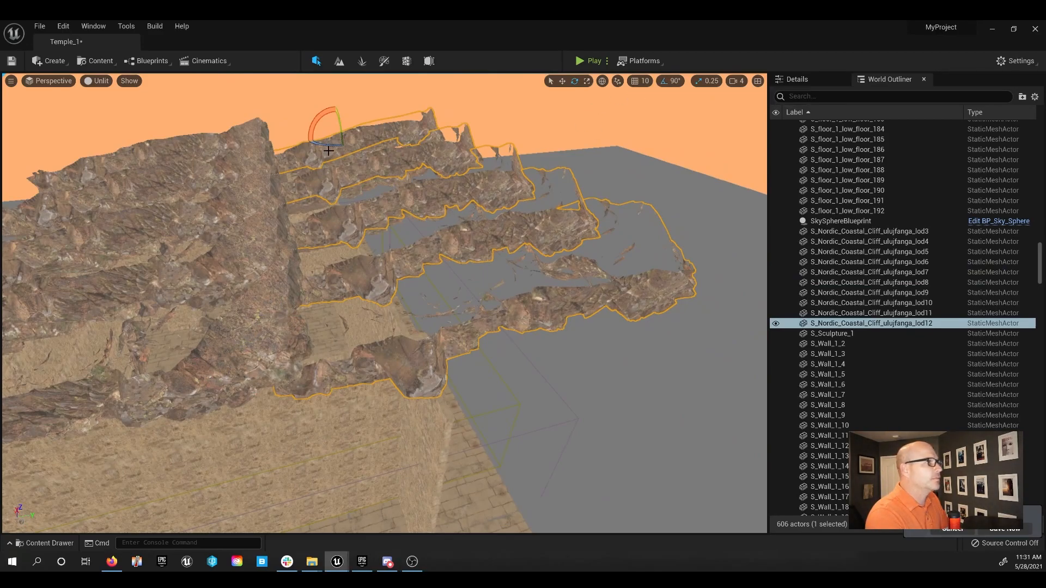
drag(326, 146, 456, 320)
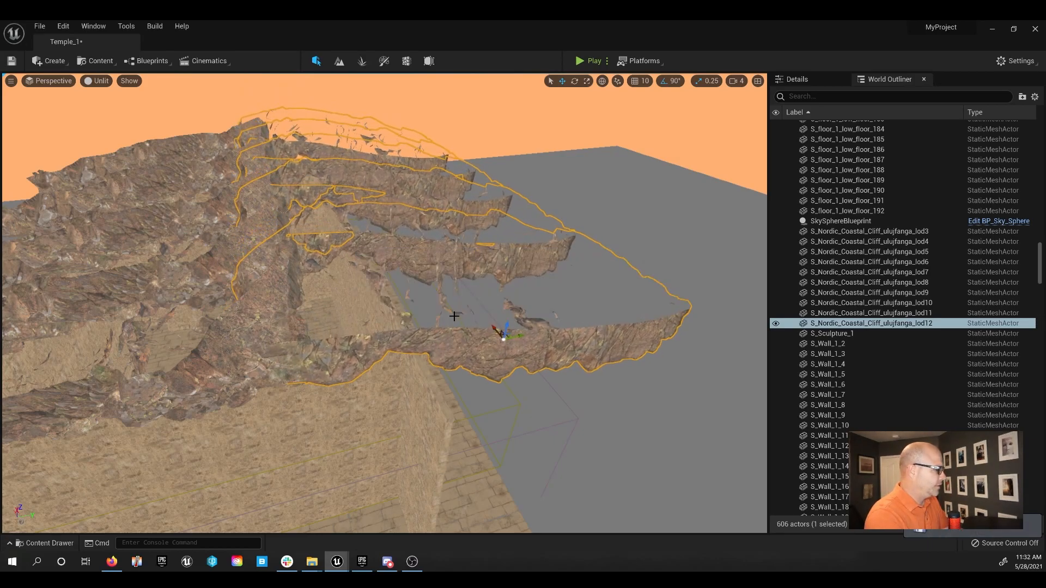
key(1)
right_drag(453, 316, 455, 349)
key(w)
key(1)
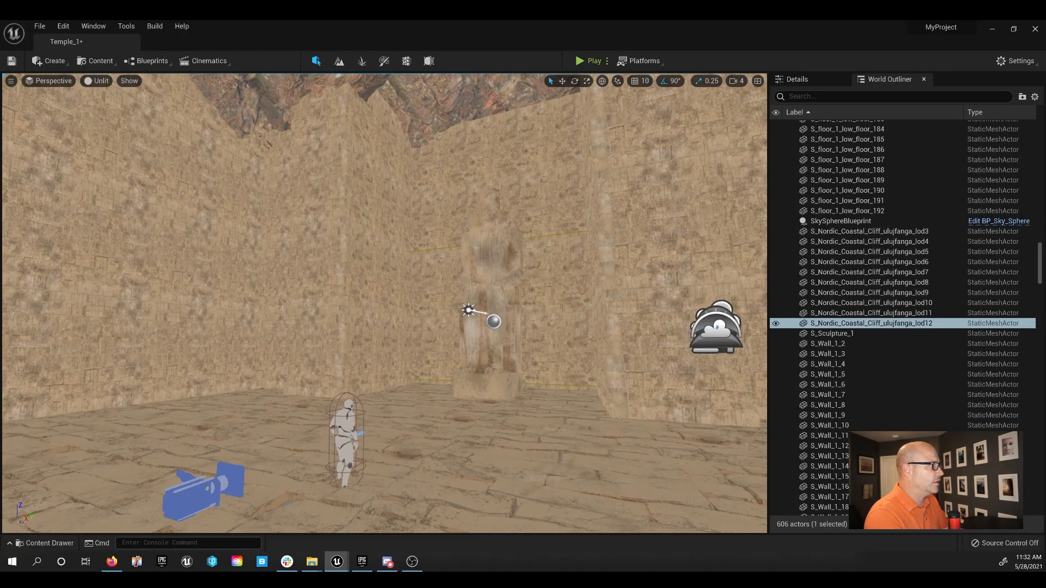
Switch the viewport back to Lit shading and view the temple from above
click(99, 82)
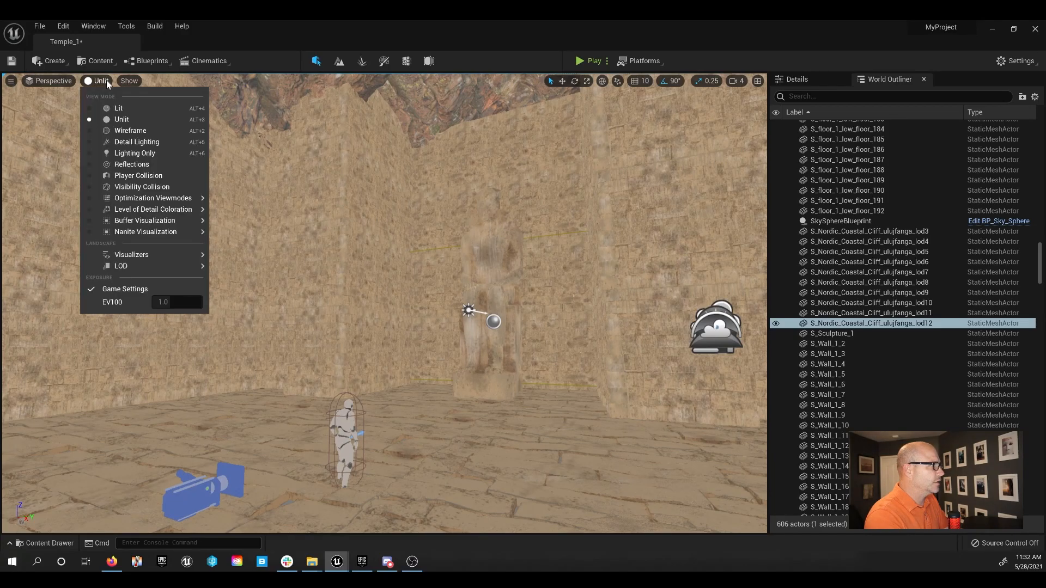
click(119, 109)
right_drag(417, 312, 553, 320)
click(53, 61)
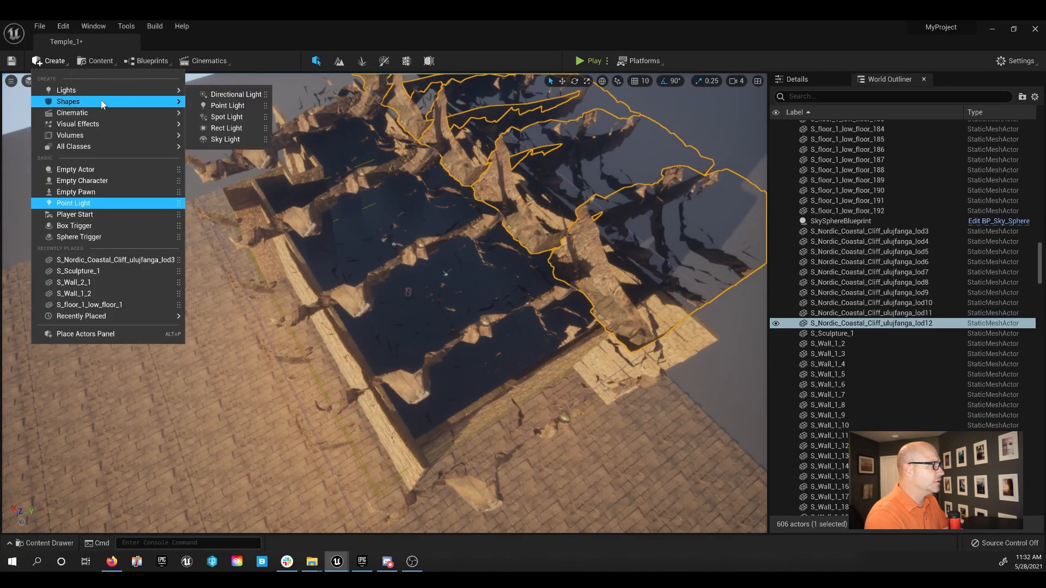
mouse_move(98, 137)
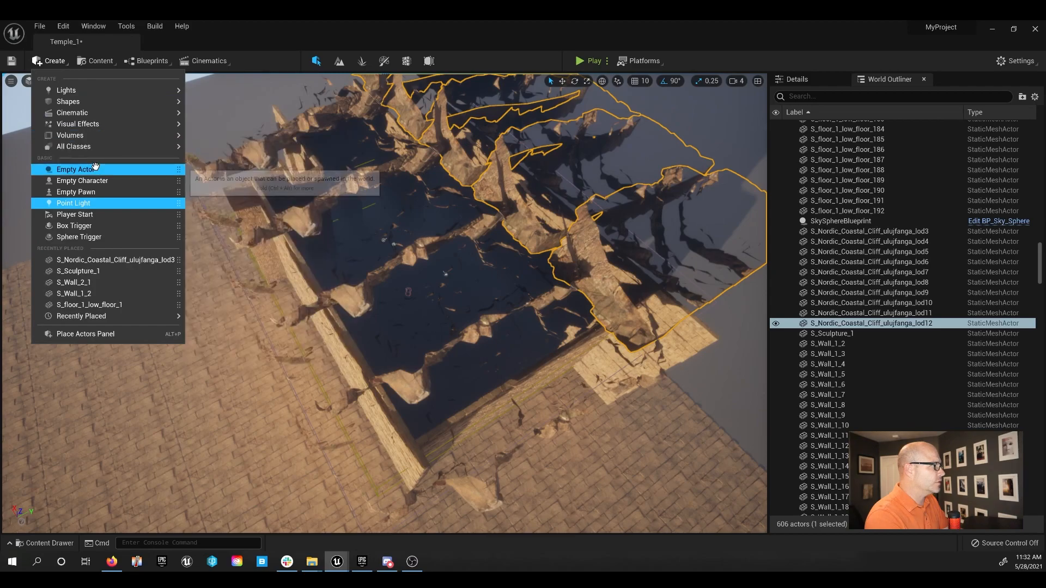
mouse_move(96, 106)
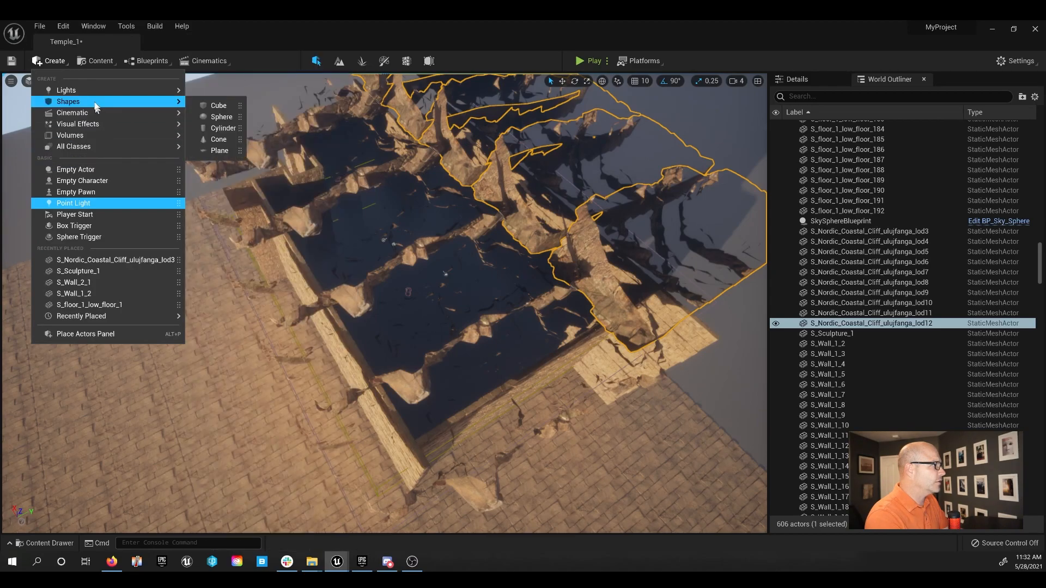
click(220, 150)
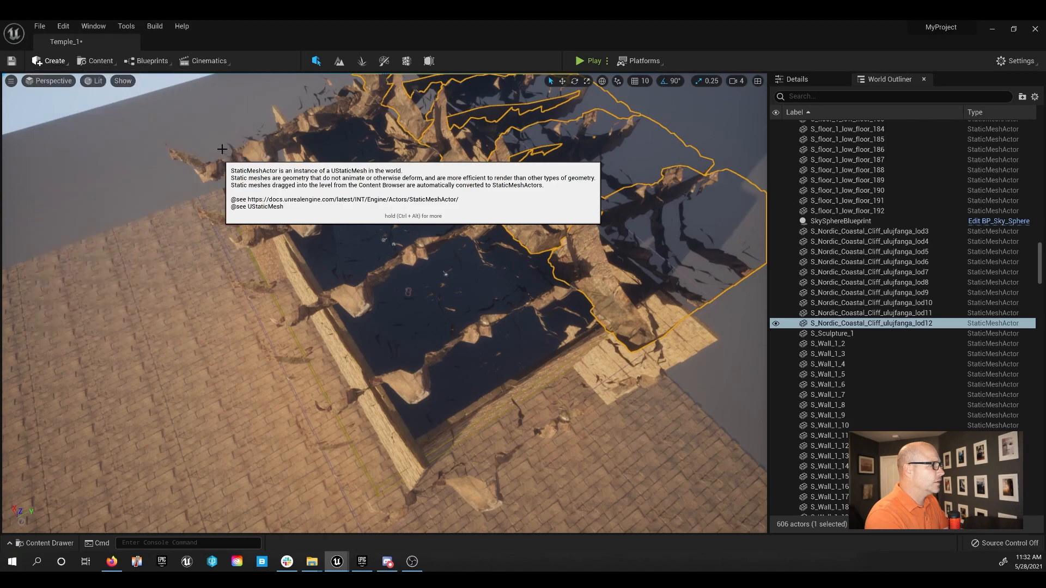
key(Delete)
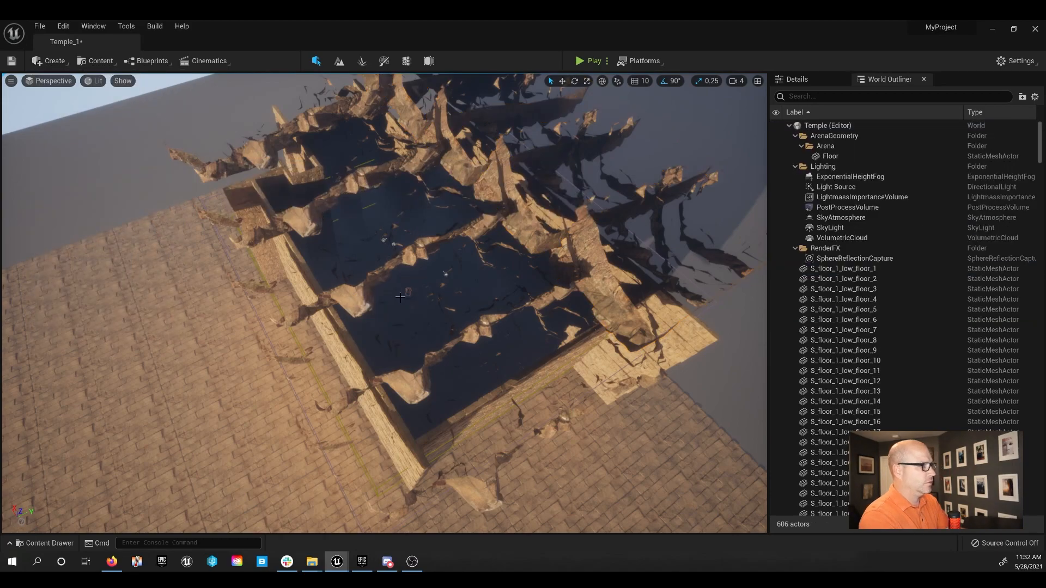
Add a cube above the temple and stretch it along both horizontal axes into a broad flat slab
click(67, 63)
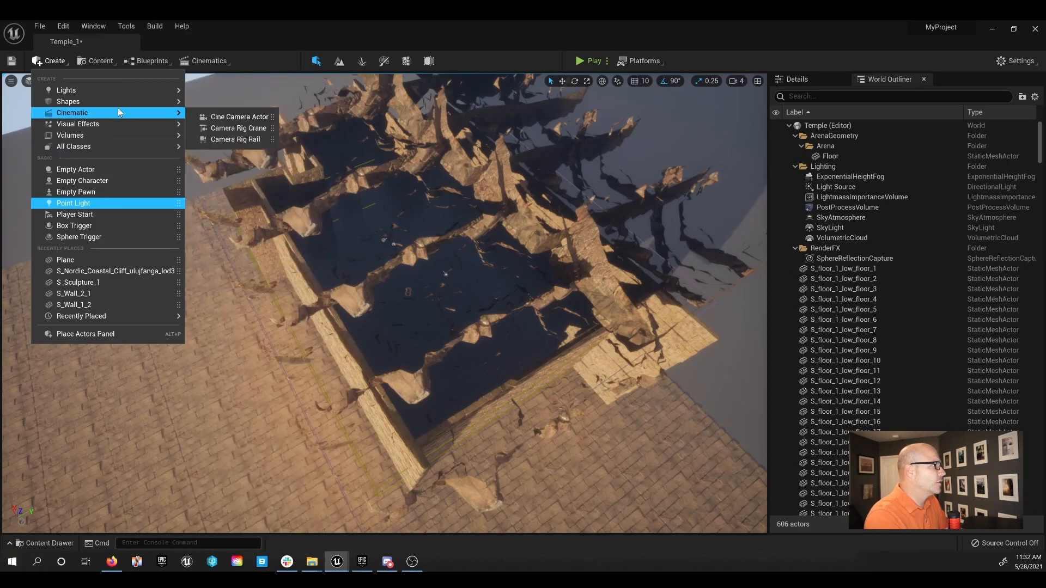
mouse_move(116, 102)
click(216, 104)
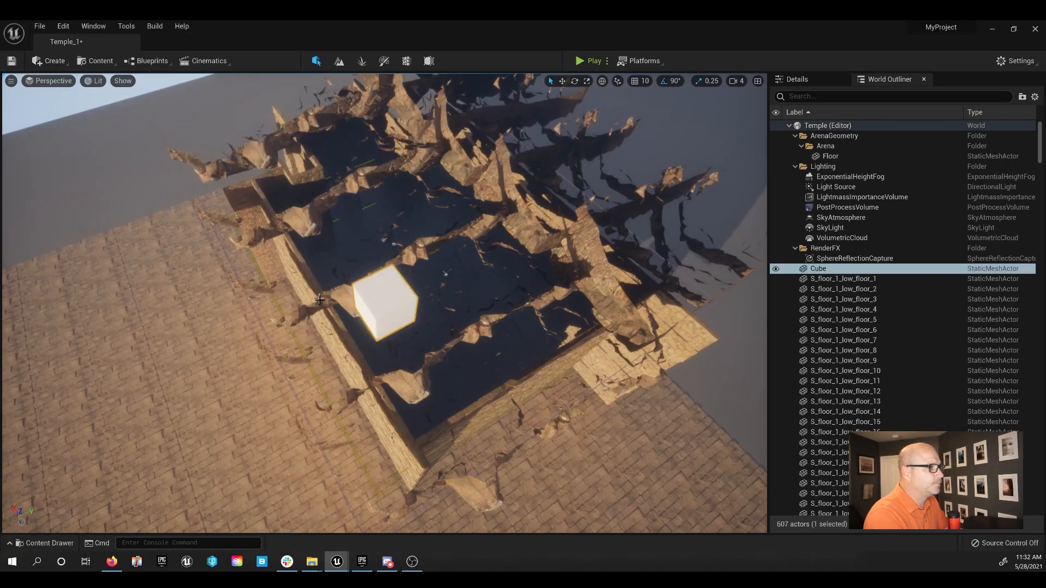
drag(374, 291, 308, 193)
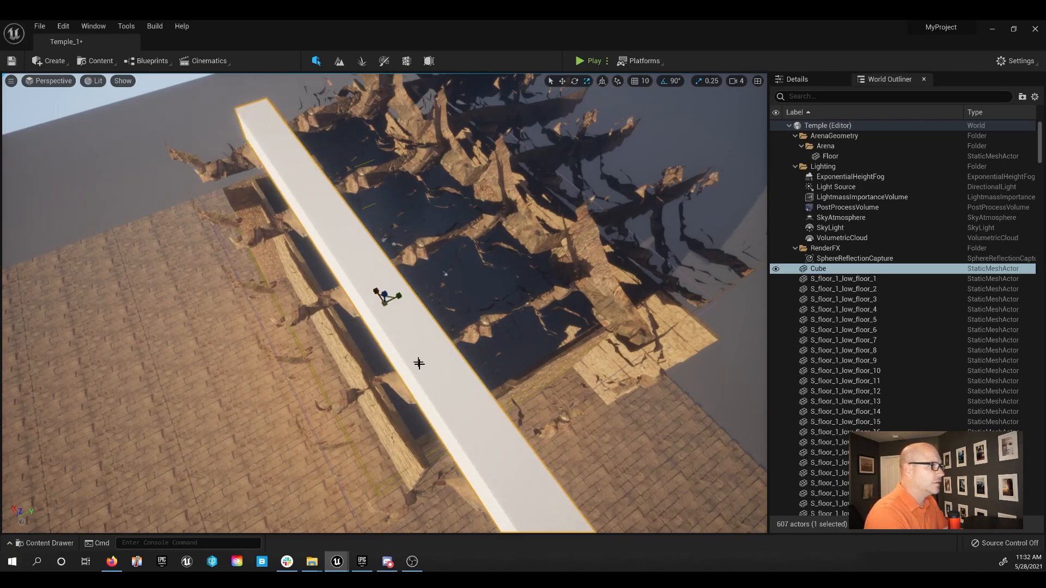
drag(401, 294, 310, 262)
Lengthen the slab and move it over the temple's side wall beneath the overhanging cliff ends
key(s)
right_drag(309, 286, 350, 235)
right_drag(453, 245, 453, 245)
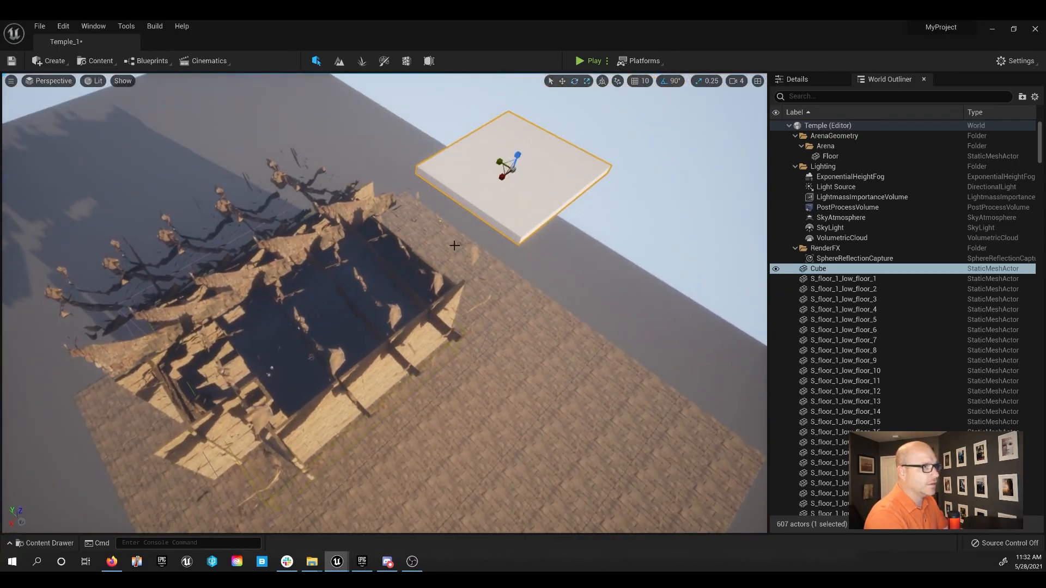
drag(503, 178, 628, 94)
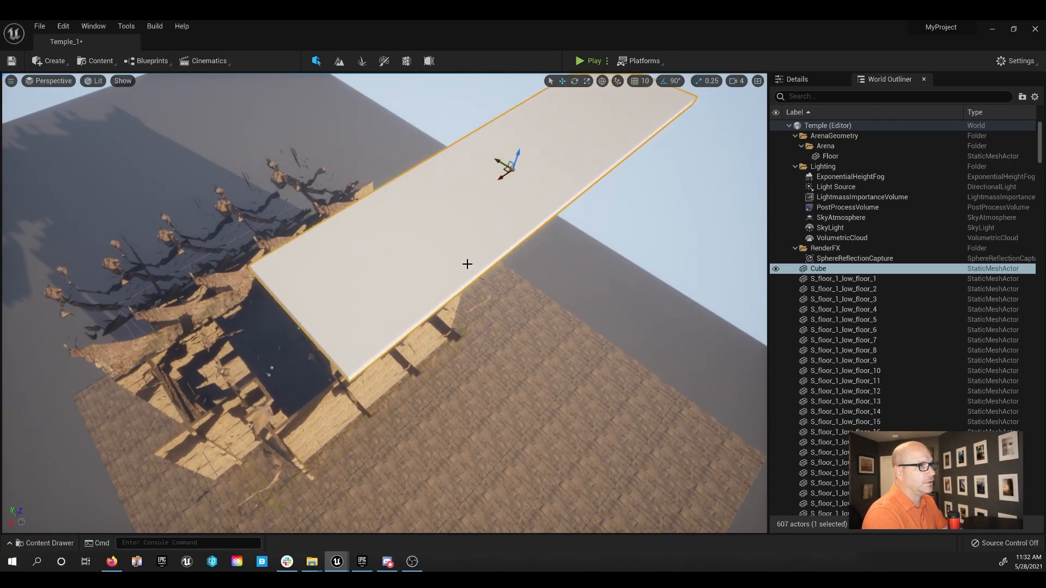
drag(516, 152, 381, 371)
key(f)
right_drag(366, 371, 272, 349)
mouse_move(344, 347)
right_down()
mouse_move(349, 357)
mouse_move(305, 338)
mouse_move(345, 347)
right_up()
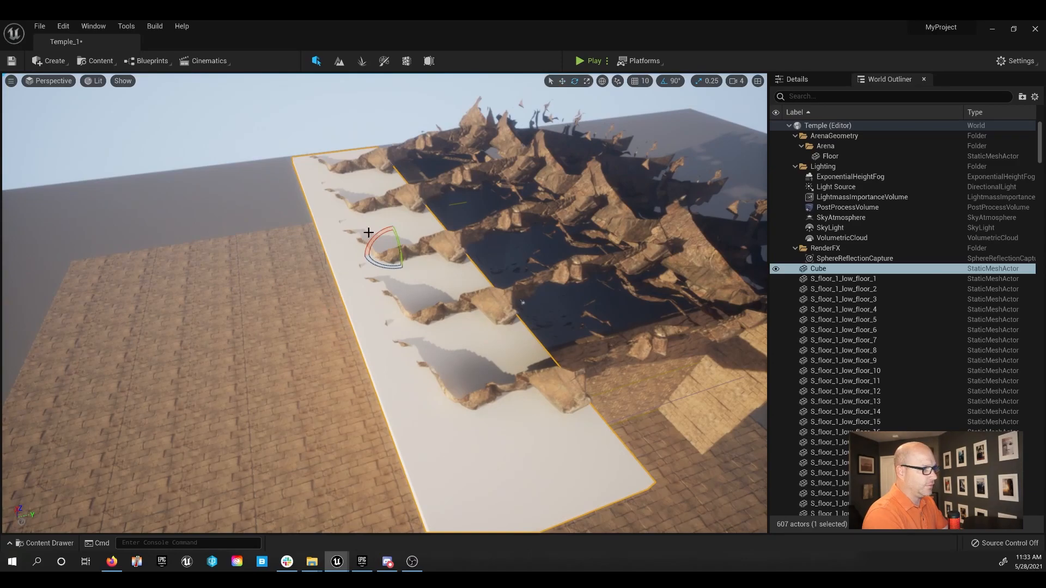
Widen the slab and adjust its position above the temple interior to close the light gaps along the ceiling
drag(376, 237, 380, 214)
key(1)
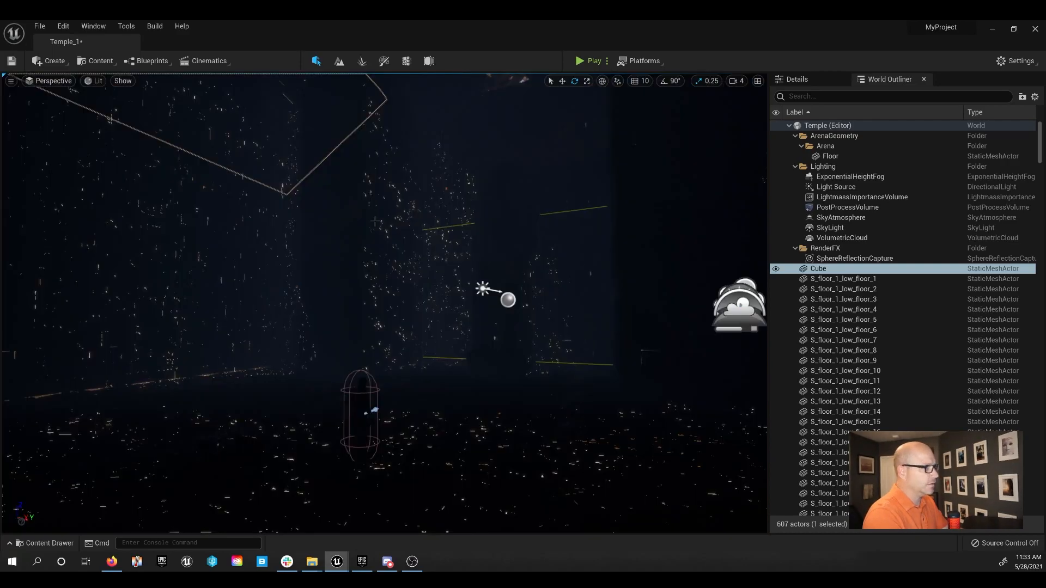
right_drag(463, 275, 398, 207)
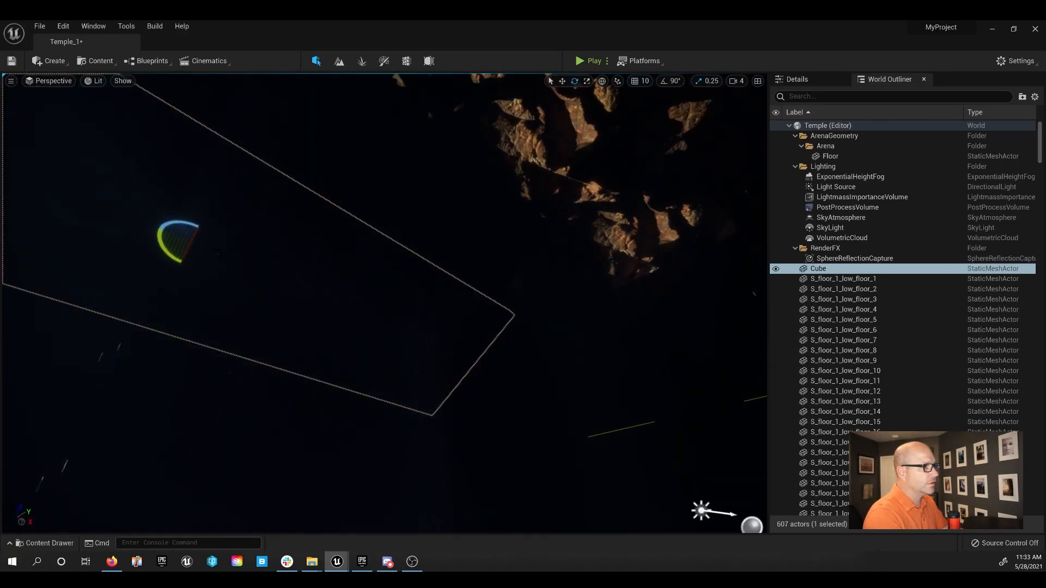
key(r)
drag(197, 228, 201, 204)
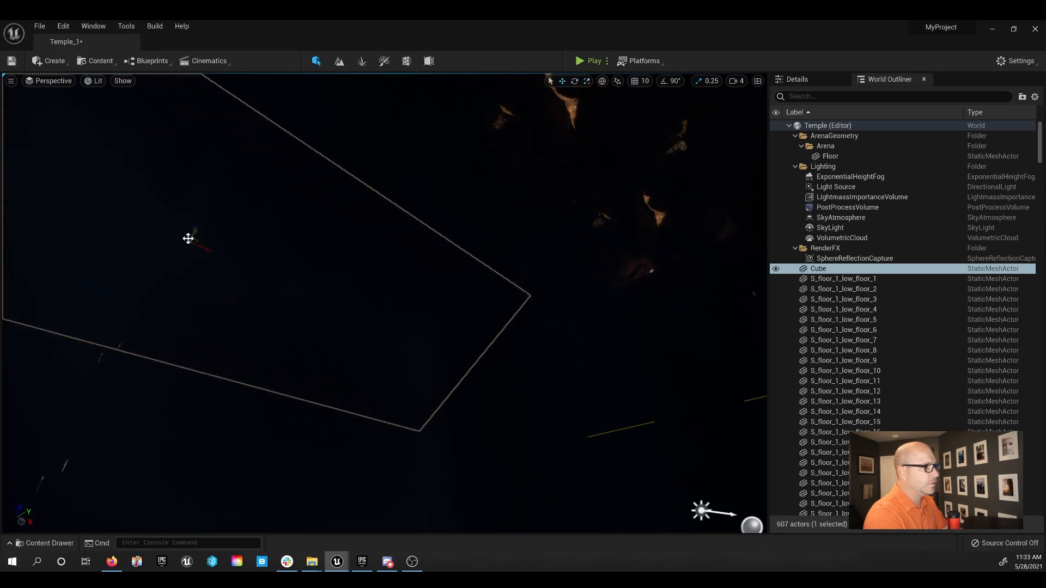
right_drag(298, 341, 258, 234)
drag(263, 236, 265, 222)
right_drag(265, 222, 280, 368)
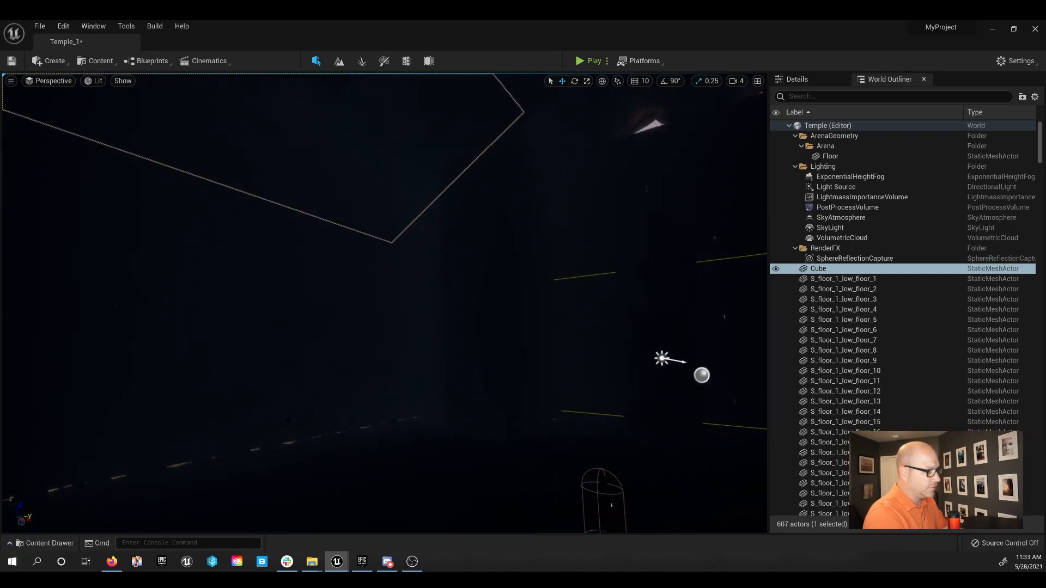
Select a block at the base of the side wall and switch the viewport to Unlit shading
click(288, 421)
click(94, 81)
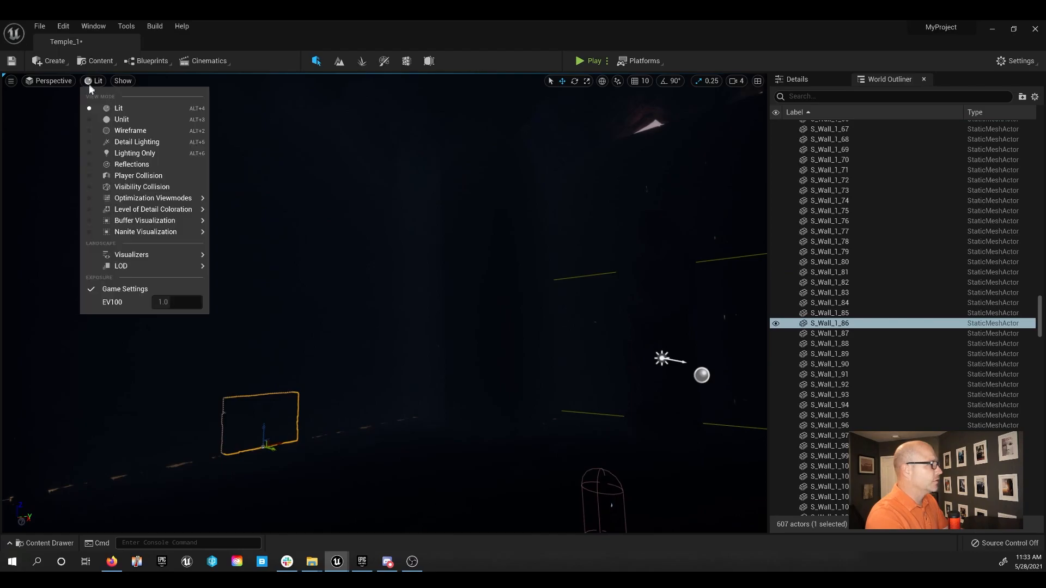
click(105, 121)
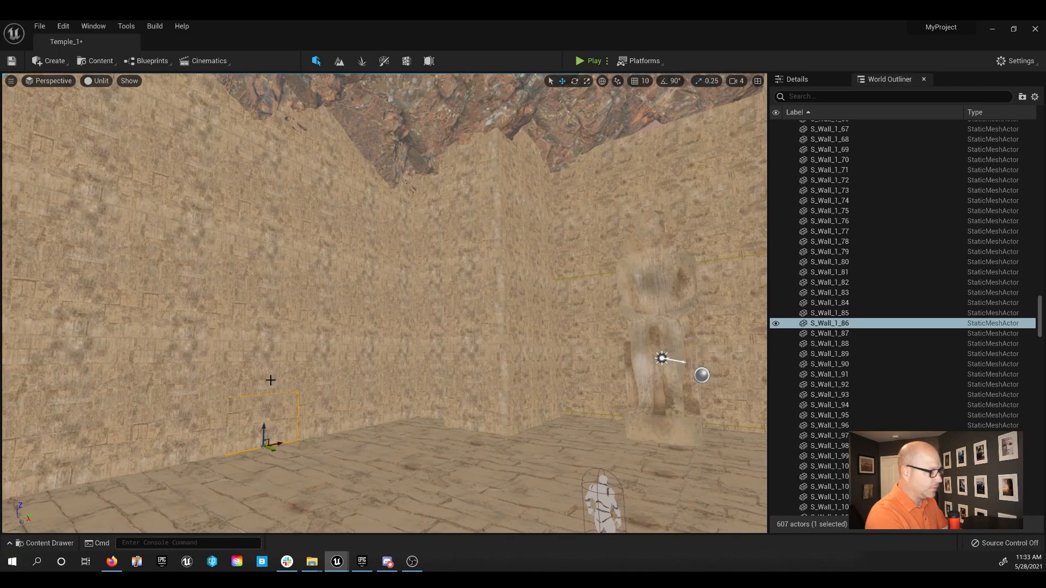
Select two separate columns of wall blocks, each four high, return to Lit shading and delete them to open two doorways
ctrl+click(267, 330)
key(f)
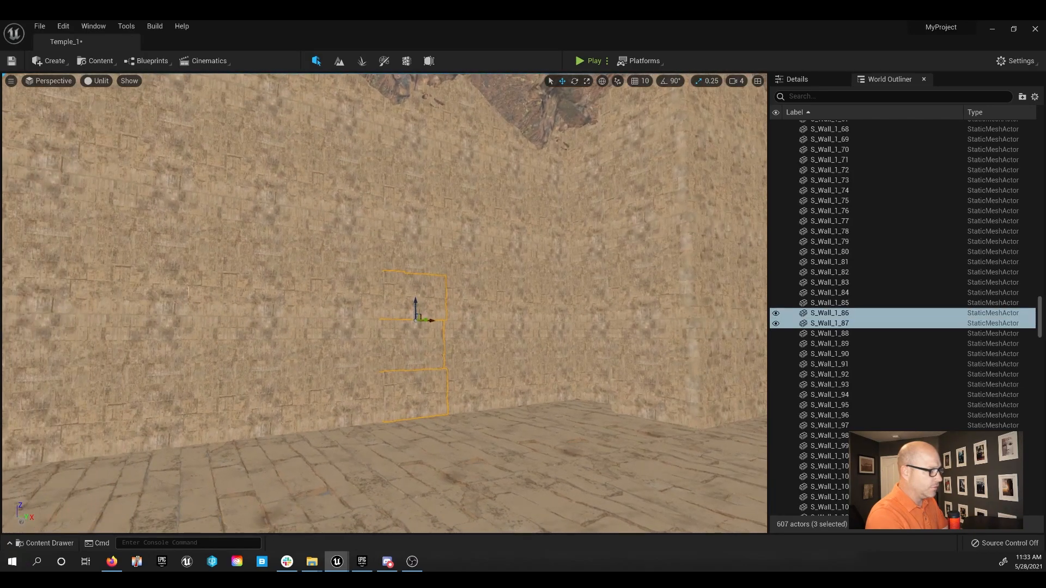
ctrl+click(210, 420)
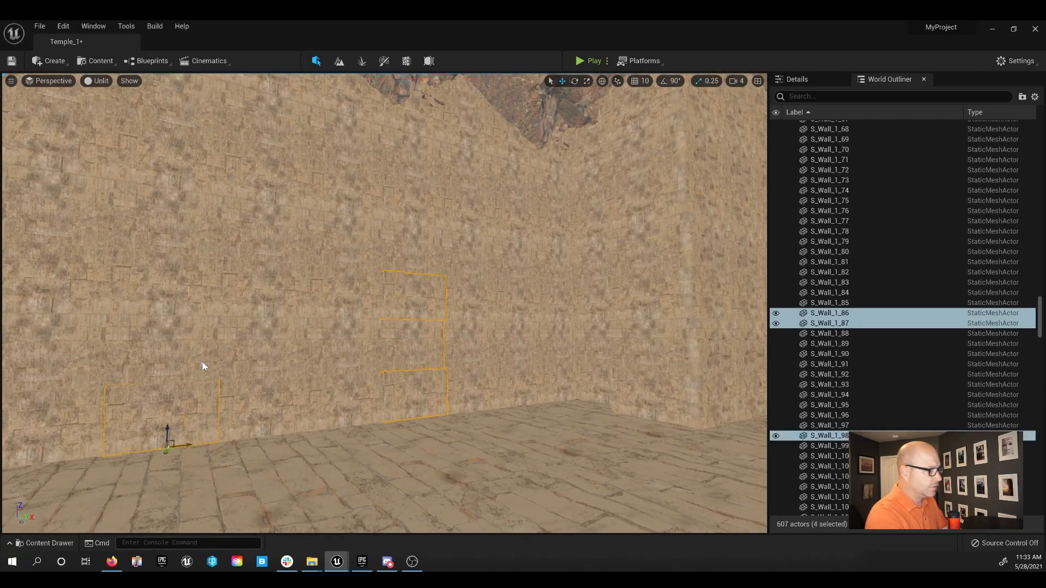
ctrl+click(196, 348)
ctrl+click(181, 283)
ctrl+click(178, 229)
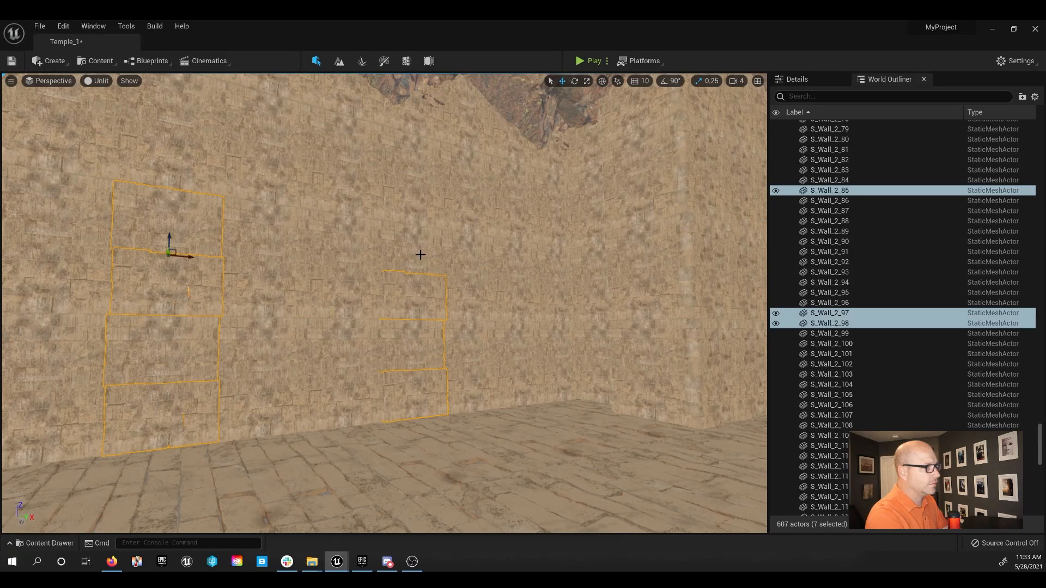
ctrl+click(422, 255)
right_drag(325, 269, 384, 263)
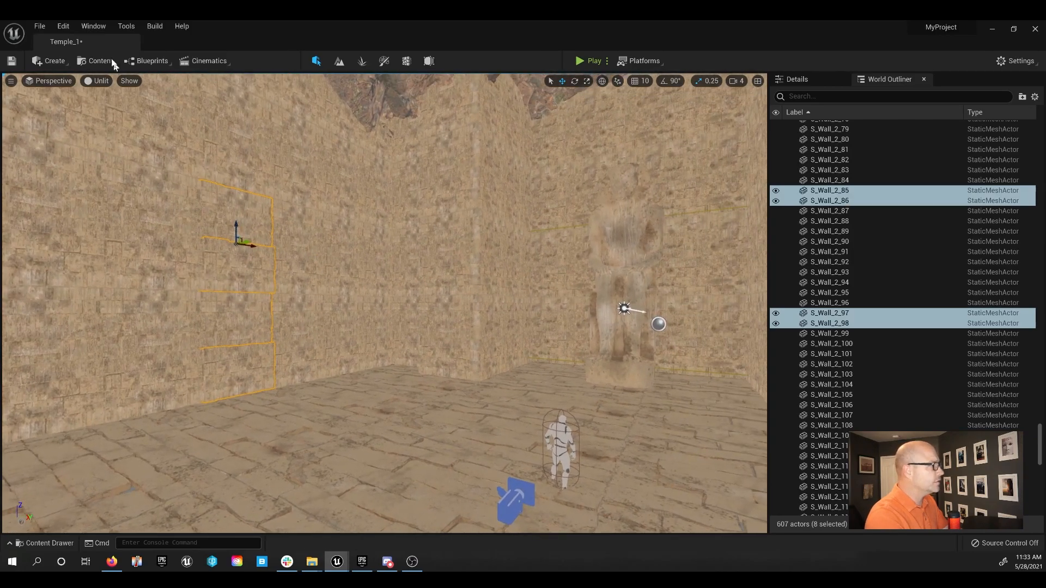
click(101, 81)
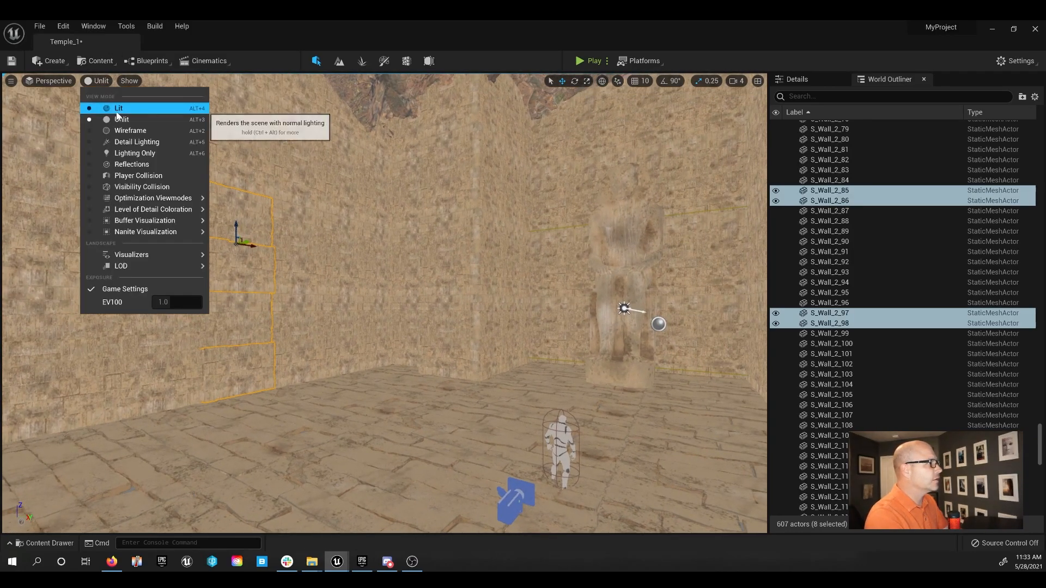
click(111, 105)
key(Delete)
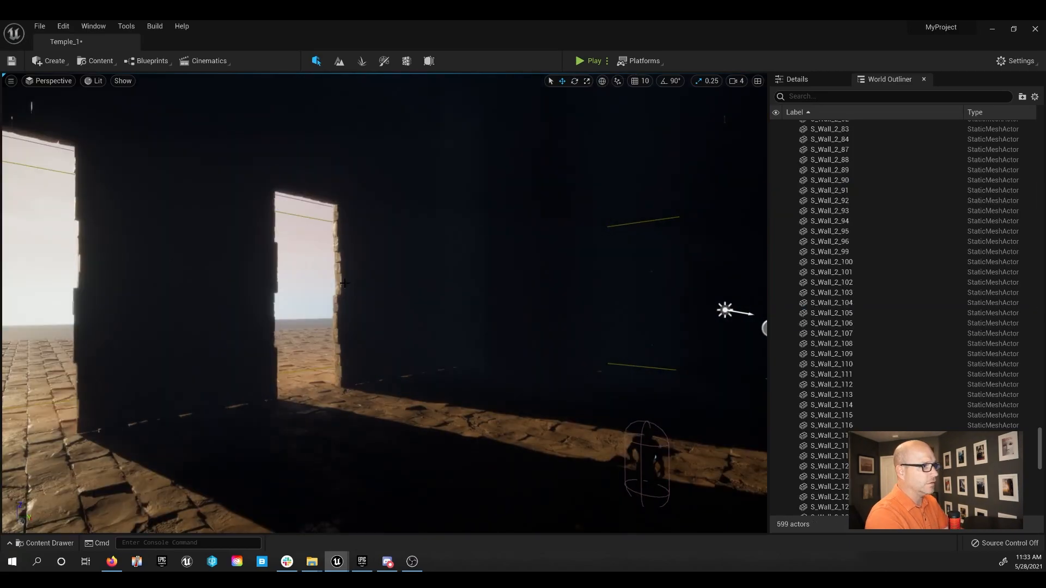
Select the four-block column beside the doorway nearer the statue and delete it to widen the opening
right_drag(349, 283, 278, 273)
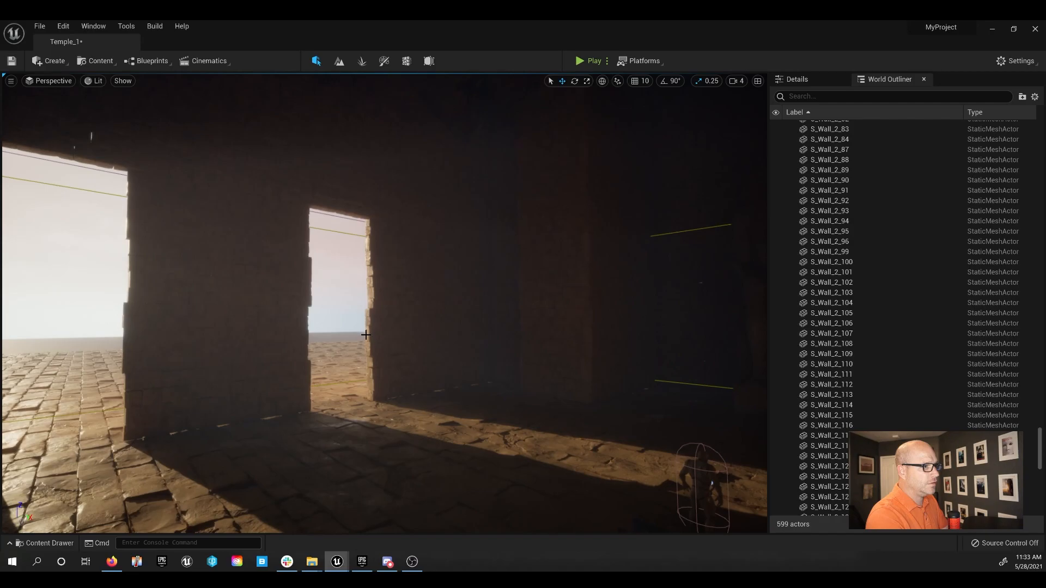
click(387, 361)
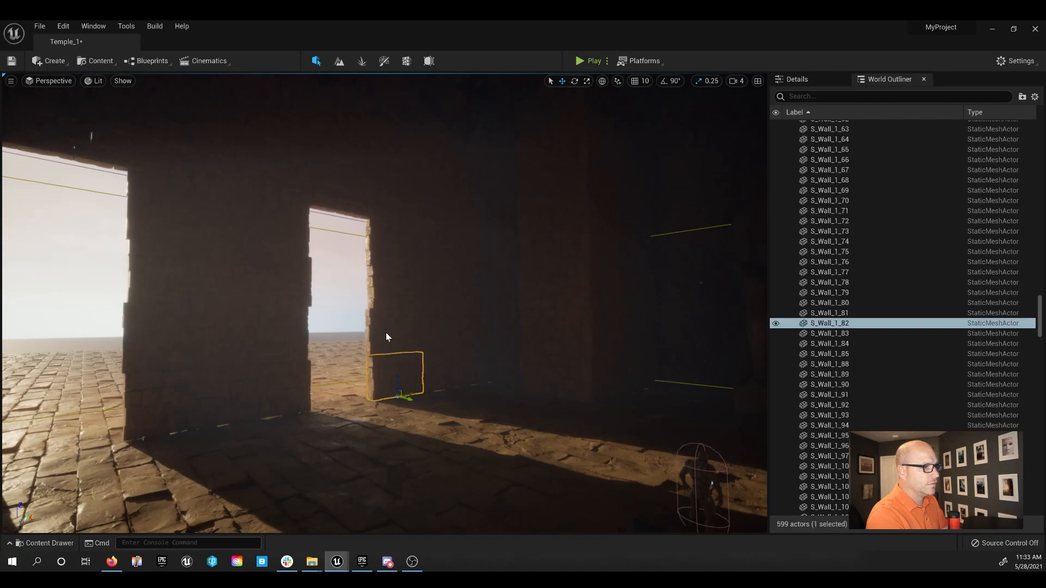
ctrl+click(390, 280)
ctrl+click(389, 242)
right_drag(355, 316, 421, 316)
key(Delete)
Select the four-block column on the statue side of the doorway and move it to the opening's opposite edge
right_drag(355, 316, 308, 310)
right_drag(385, 303, 187, 349)
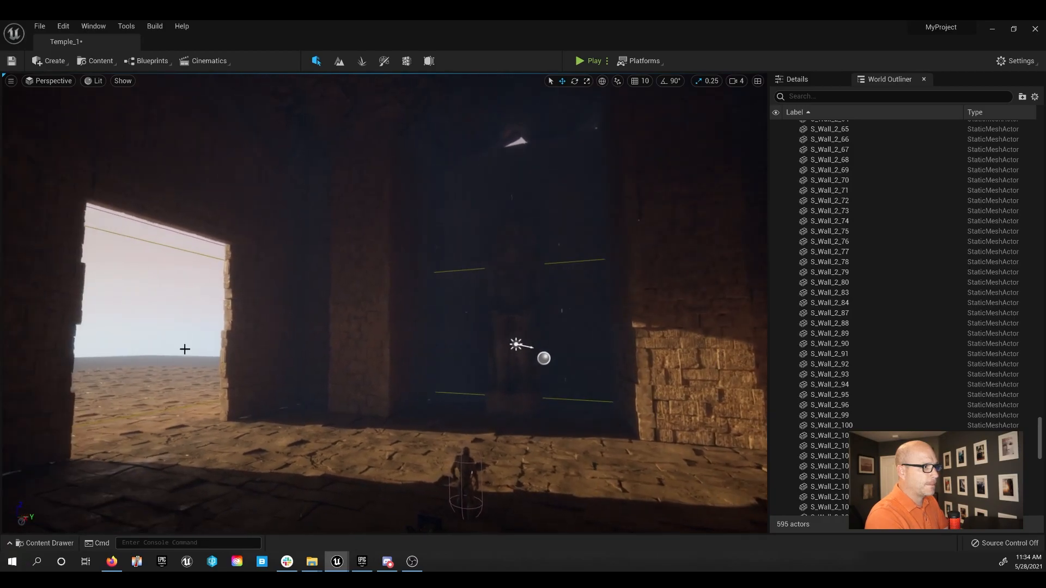
click(243, 376)
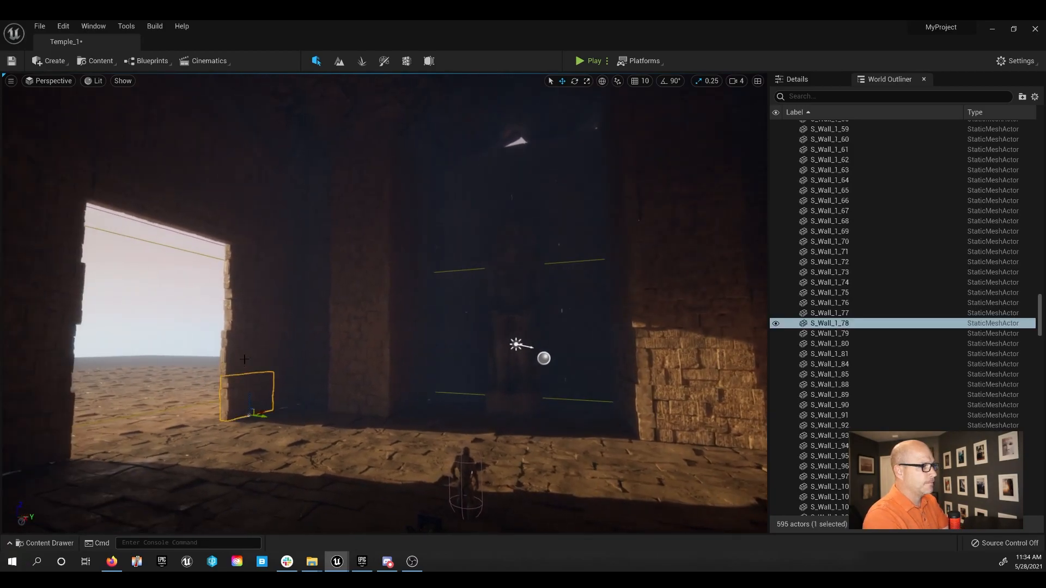
ctrl+click(244, 354)
ctrl+click(245, 314)
ctrl+click(246, 272)
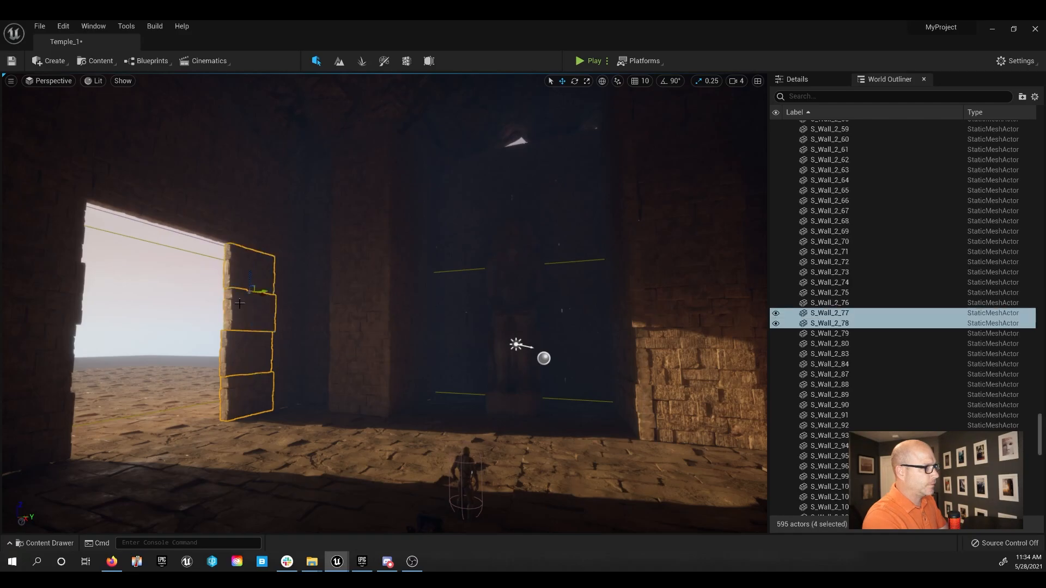
drag(263, 297, 149, 304)
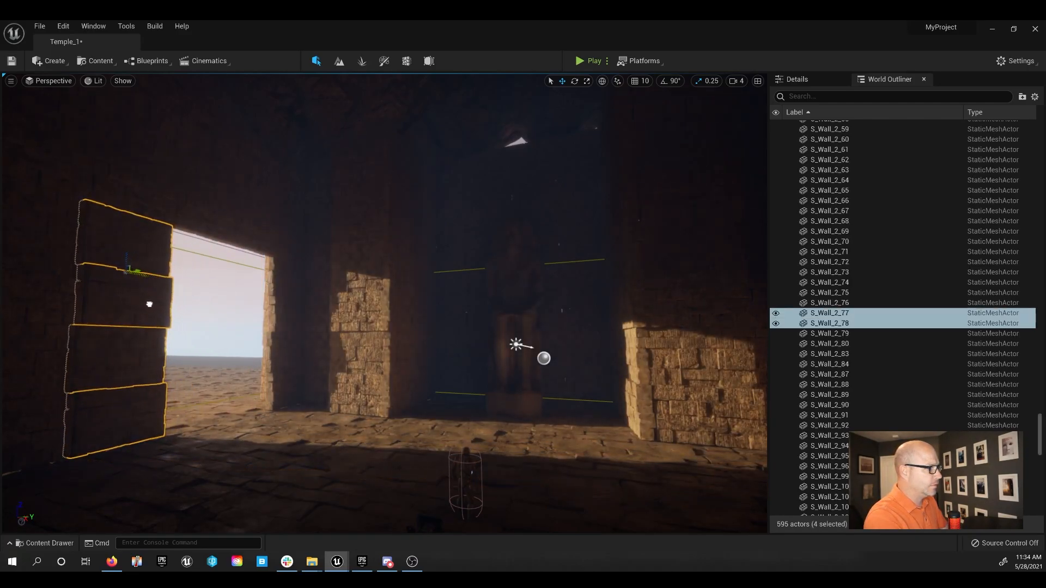
Delete a block high in the side wall of the statue's alcove to let light onto the statue
right_drag(149, 304, 180, 314)
key(w)
right_drag(479, 276, 485, 256)
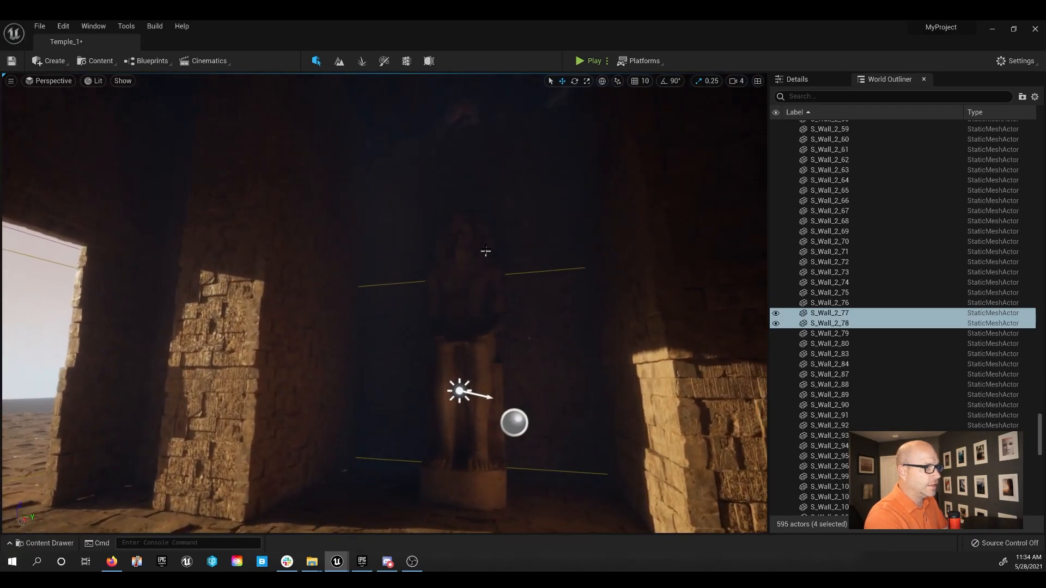
right_drag(470, 293, 421, 272)
click(420, 272)
key(Delete)
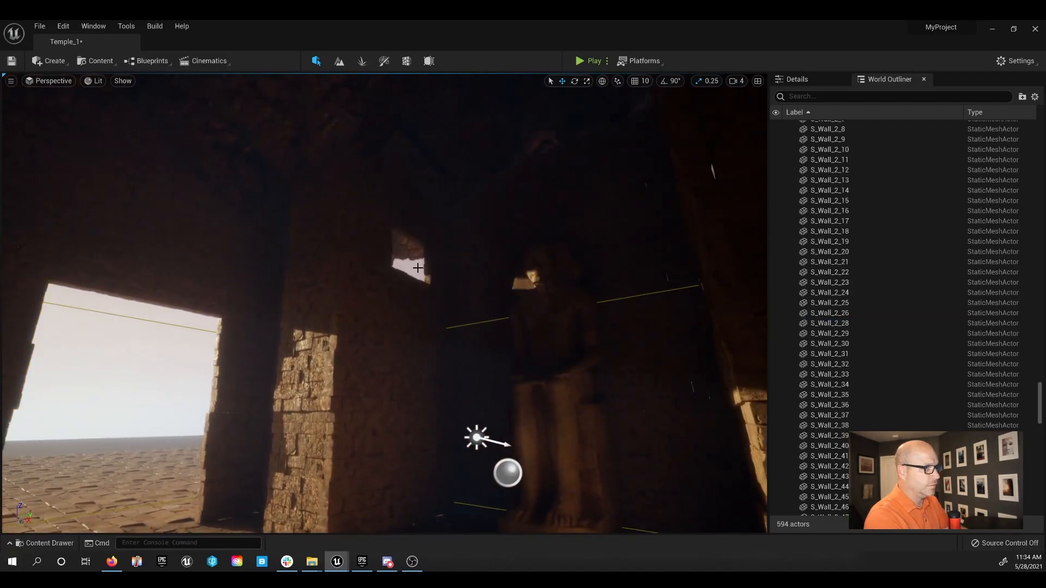
Enlarge the high opening beside the statue by deleting the block next to it and the one below
click(380, 247)
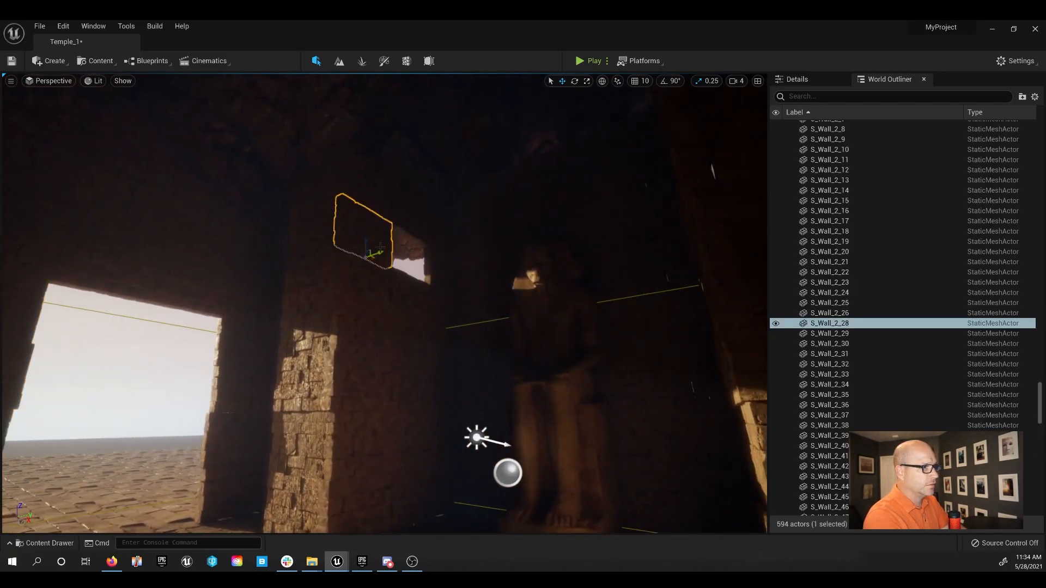
key(Delete)
right_drag(379, 248, 326, 240)
key(ctrl+z)
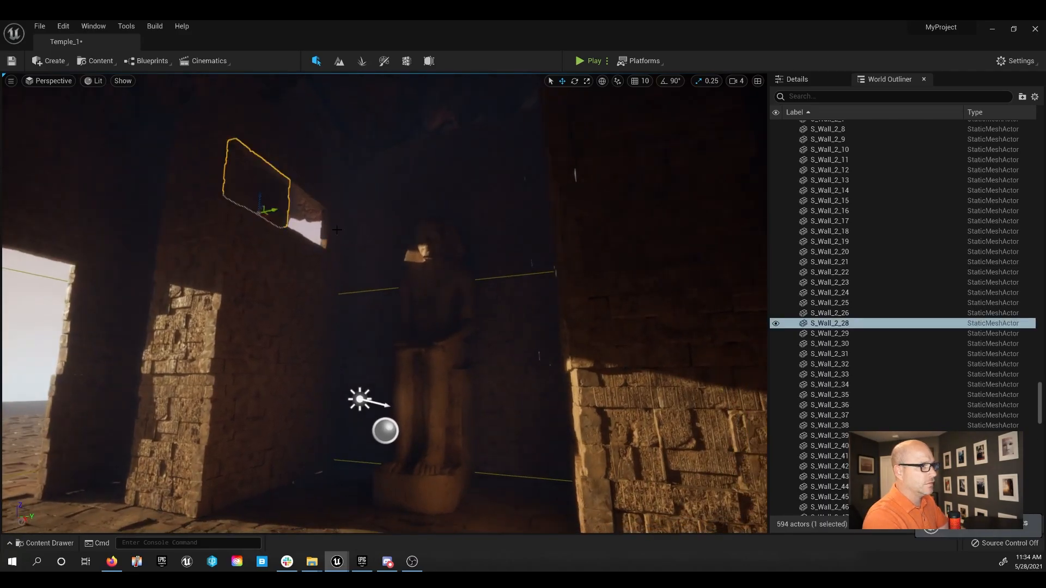
key(Delete)
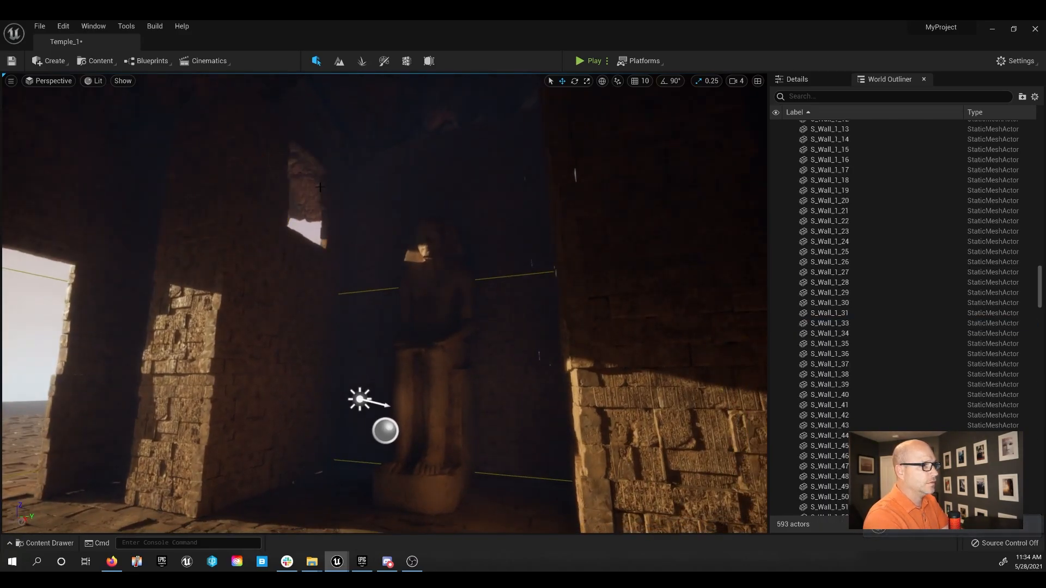
click(311, 275)
key(Delete)
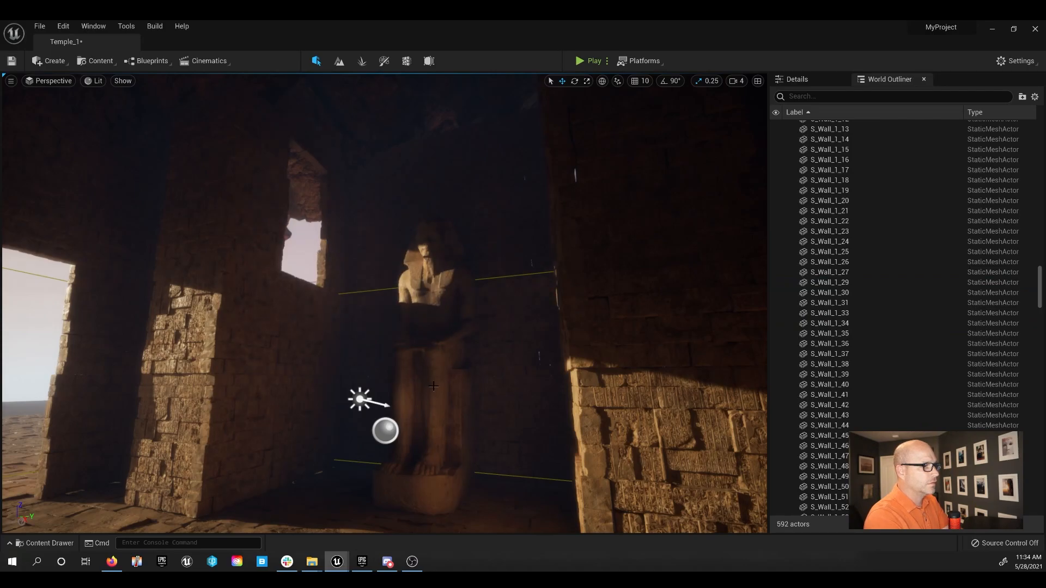
Try to widen the high opening by deleting four more wall blocks around it
key(1)
right_drag(385, 303, 355, 299)
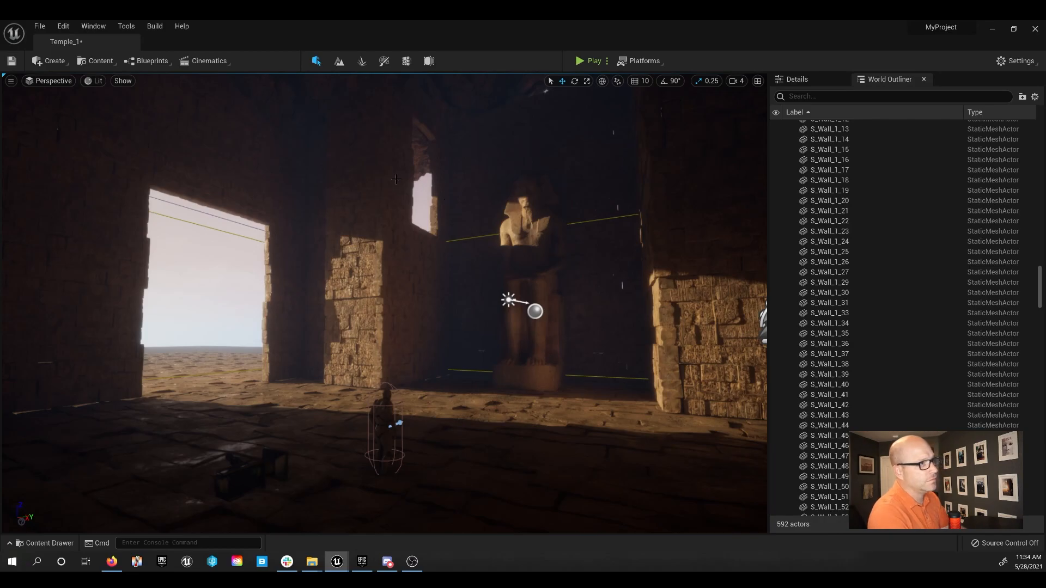
click(401, 175)
key(Delete)
click(431, 199)
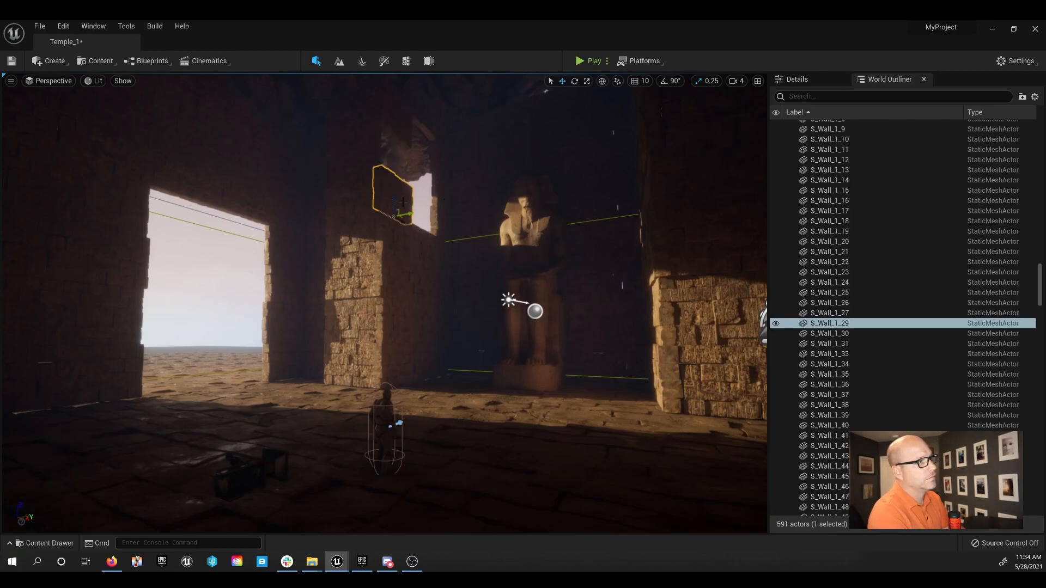
key(Delete)
click(440, 199)
key(Delete)
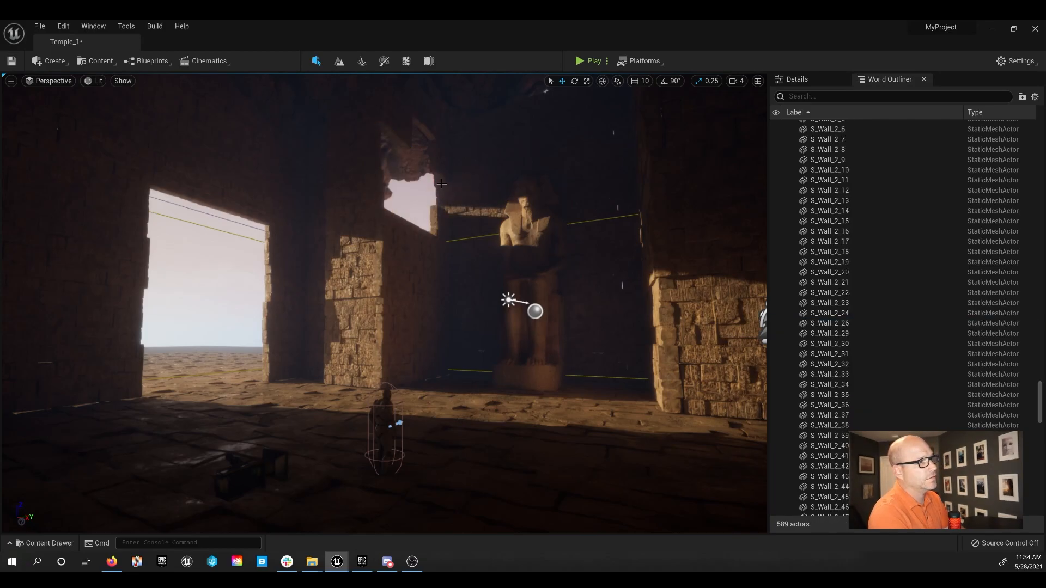
click(439, 166)
key(Delete)
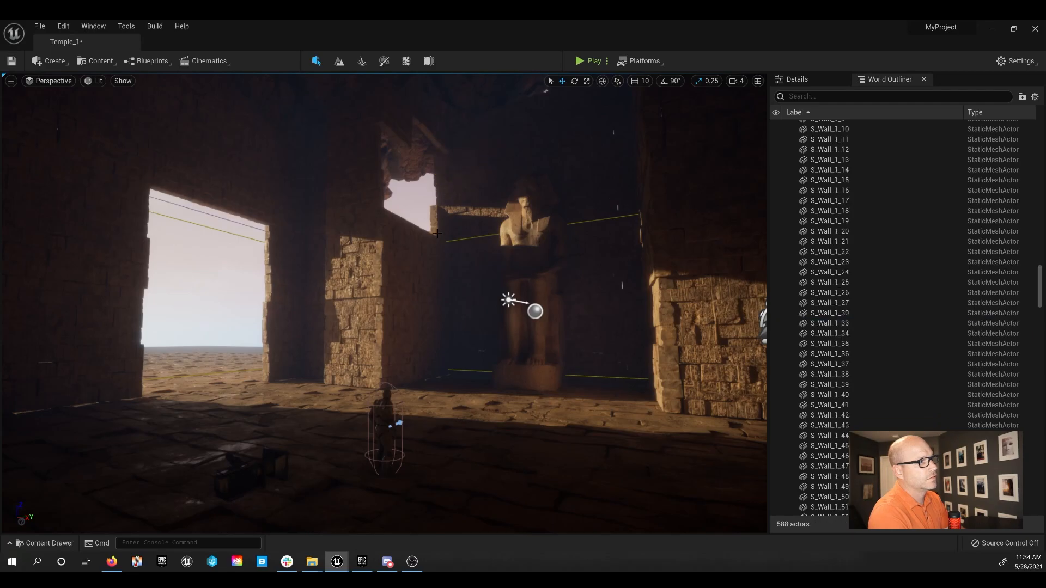
Try moving the statue farther back in its alcove
click(401, 171)
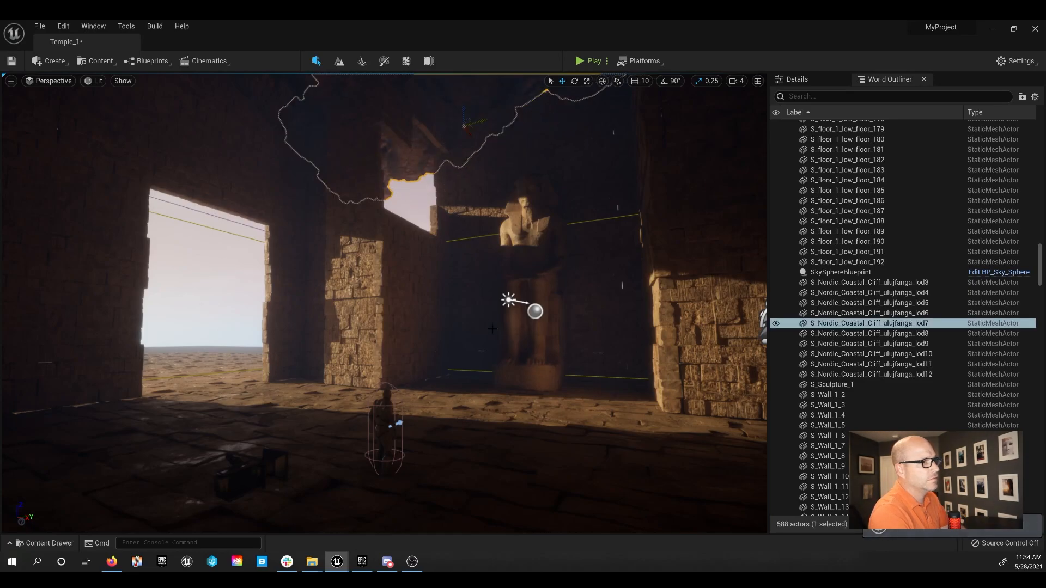
click(518, 388)
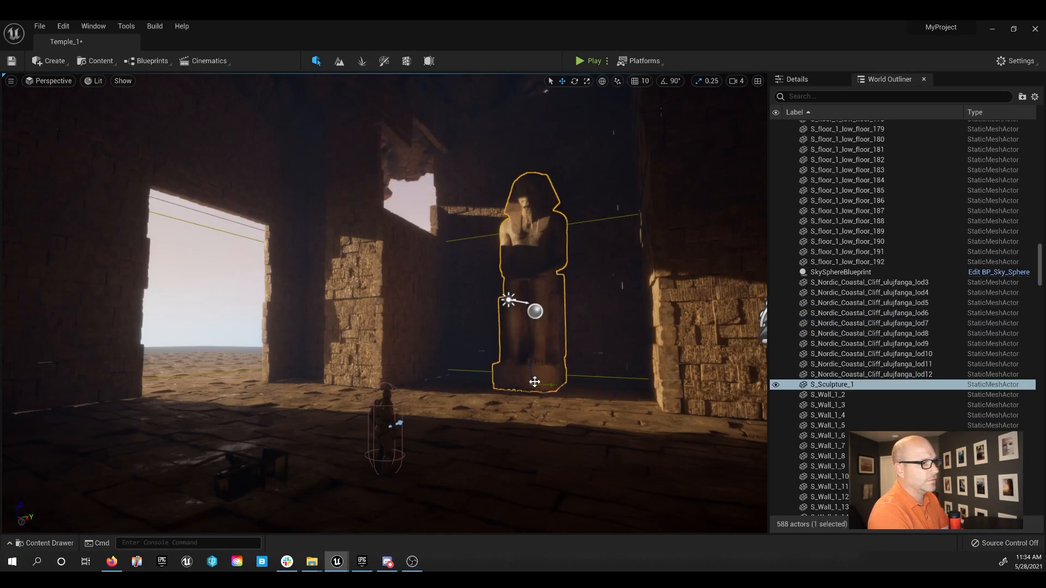
drag(534, 383, 535, 376)
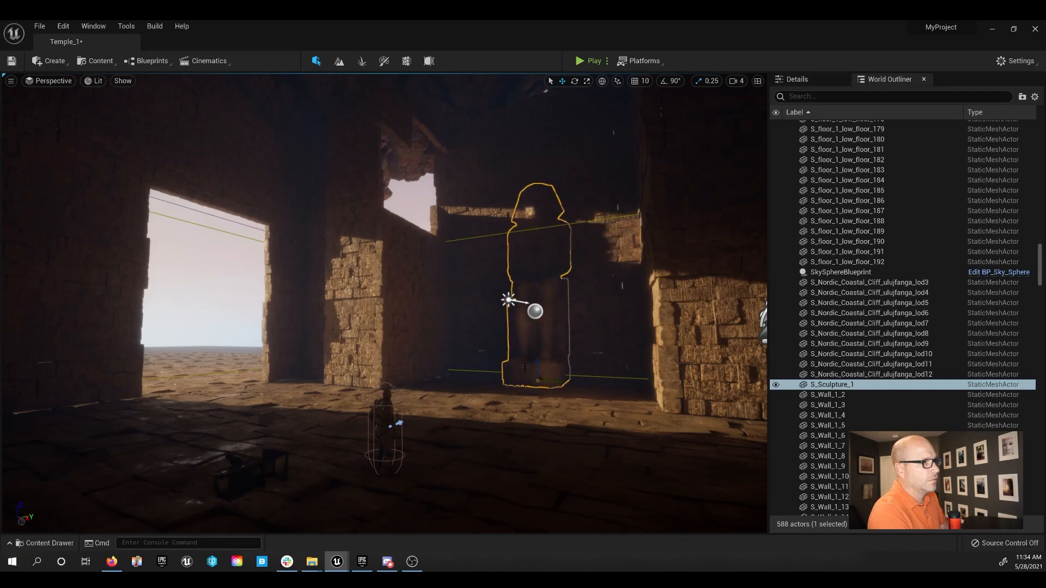
click(350, 181)
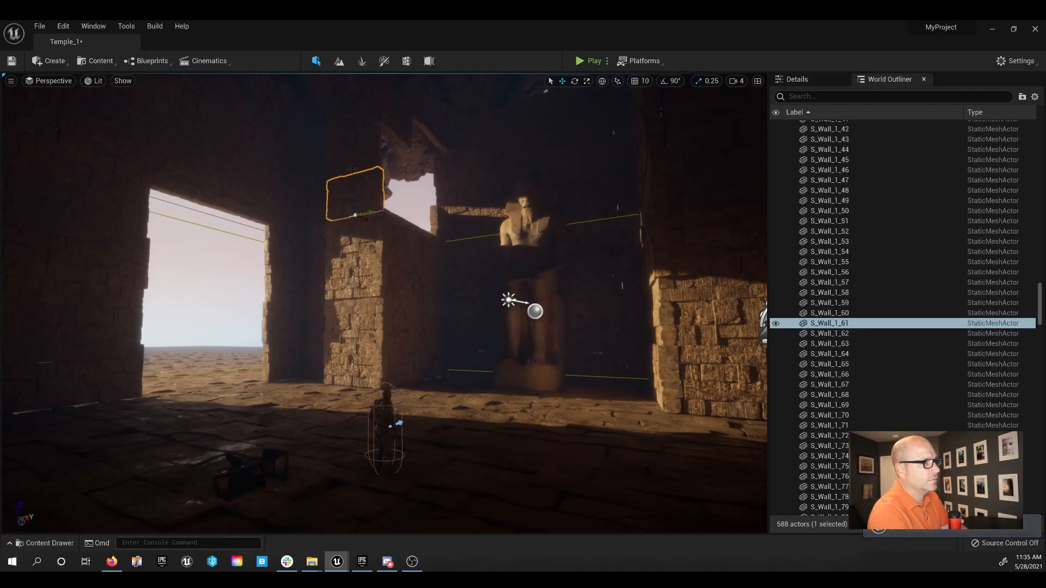
Undo the latest wall block deletions around the high opening beside the statue
key(ctrl+z)
key(ctrl+z)
key(ctrl+z)
key(ctrl+z)
key(ctrl+z)
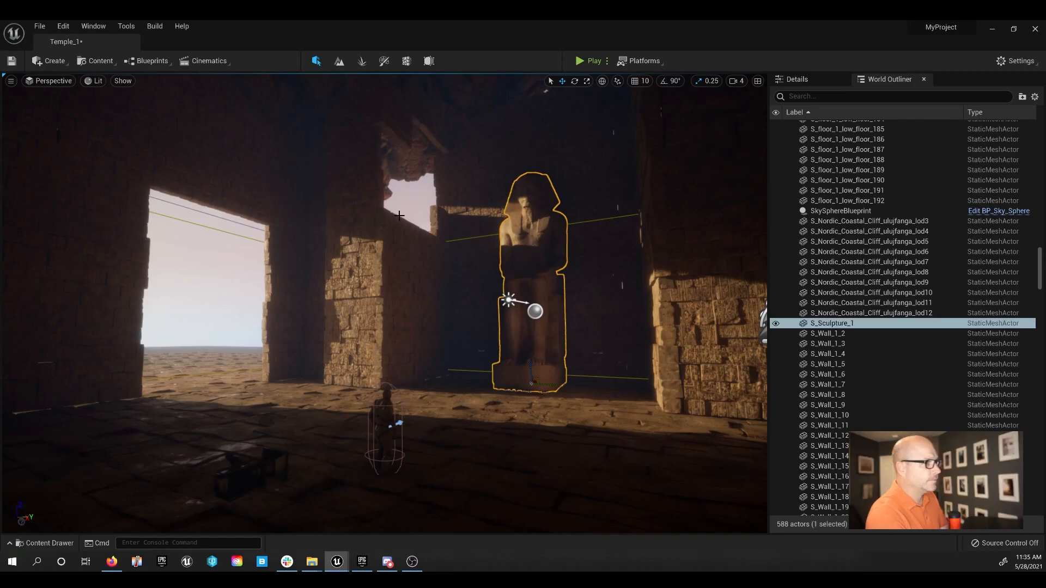
key(ctrl+z)
key(ctrl+z)
key(ctrl+z)
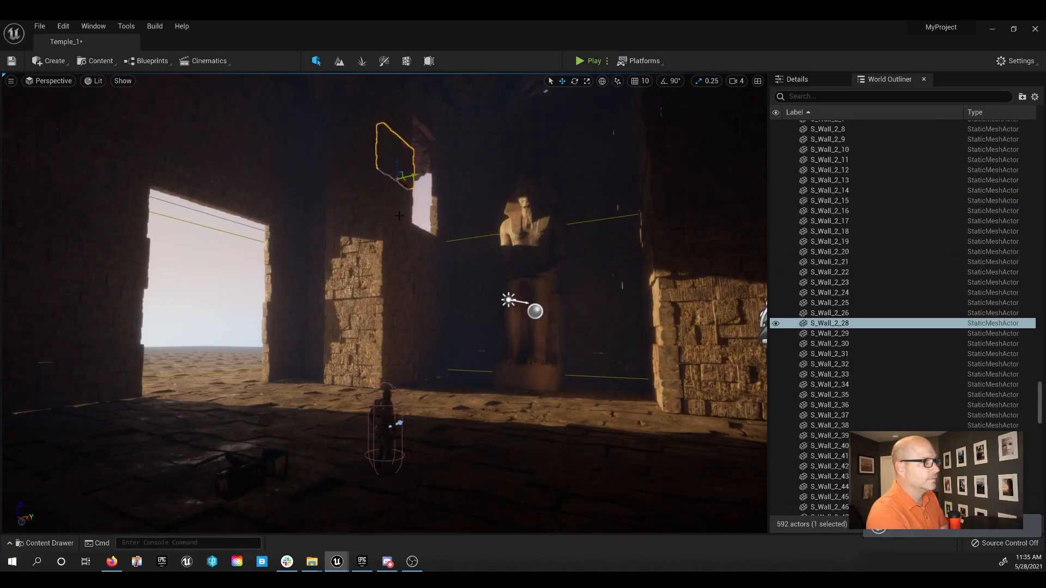
right_drag(444, 242, 456, 155)
key(s)
key(f)
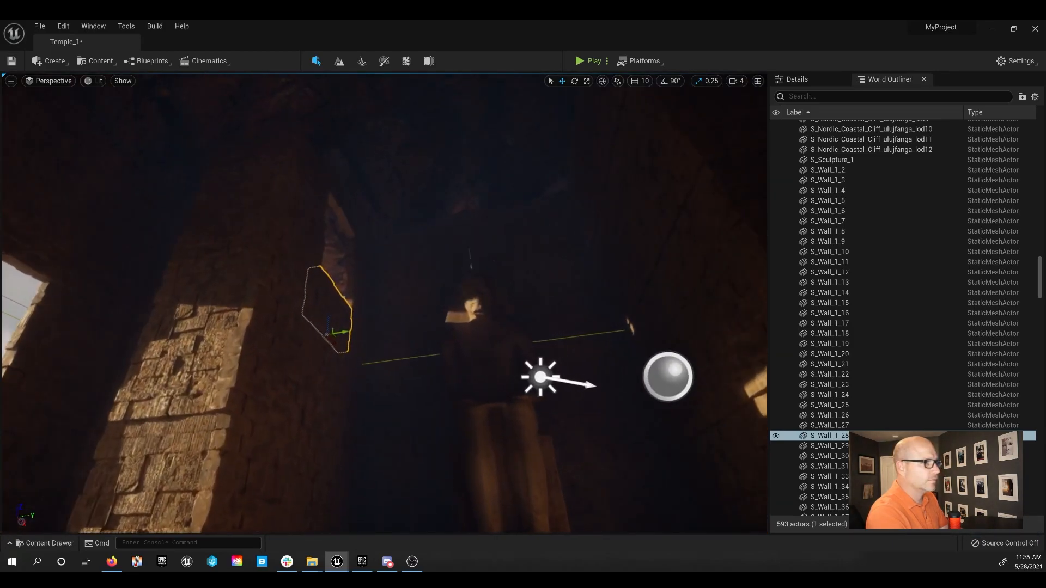
Try to let more light through the high opening by deleting two wall blocks that obstruct it
key(s)
right_drag(421, 258, 421, 215)
click(402, 313)
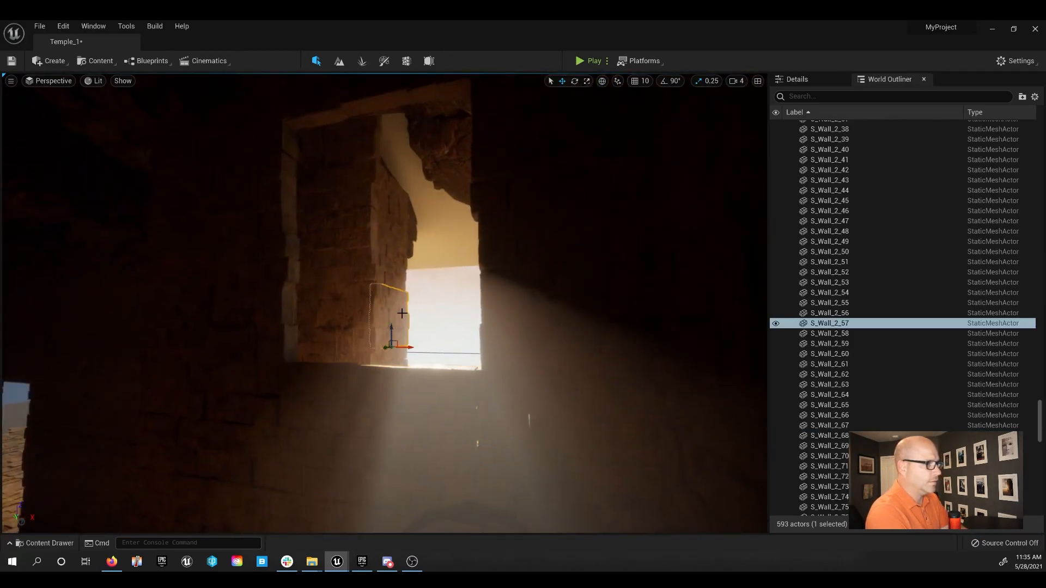
key(Delete)
click(369, 323)
key(Delete)
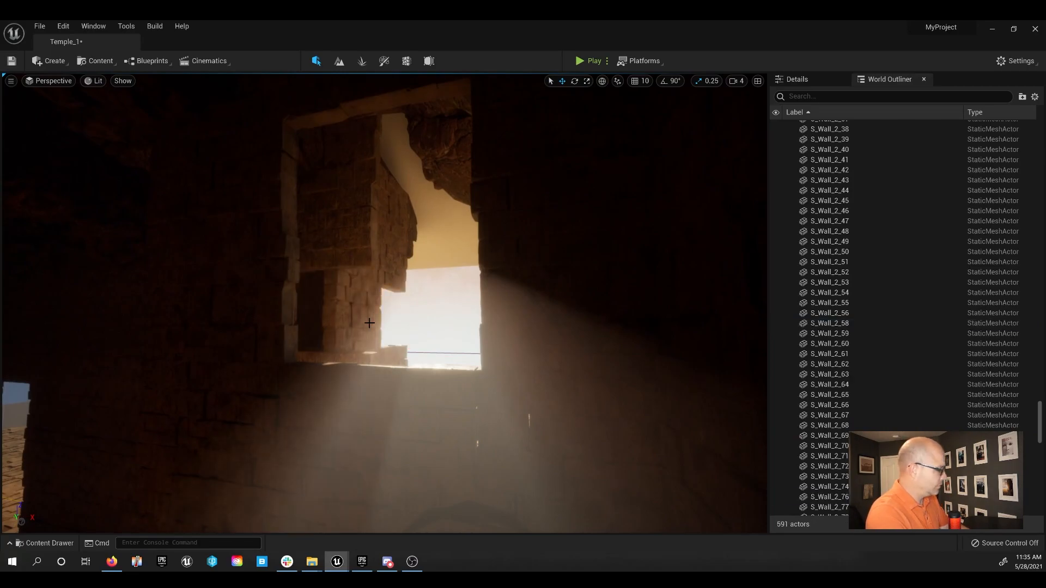
Undo the last two wall block deletions behind the high opening
key(1)
right_drag(372, 320, 390, 256)
key(ctrl+v)
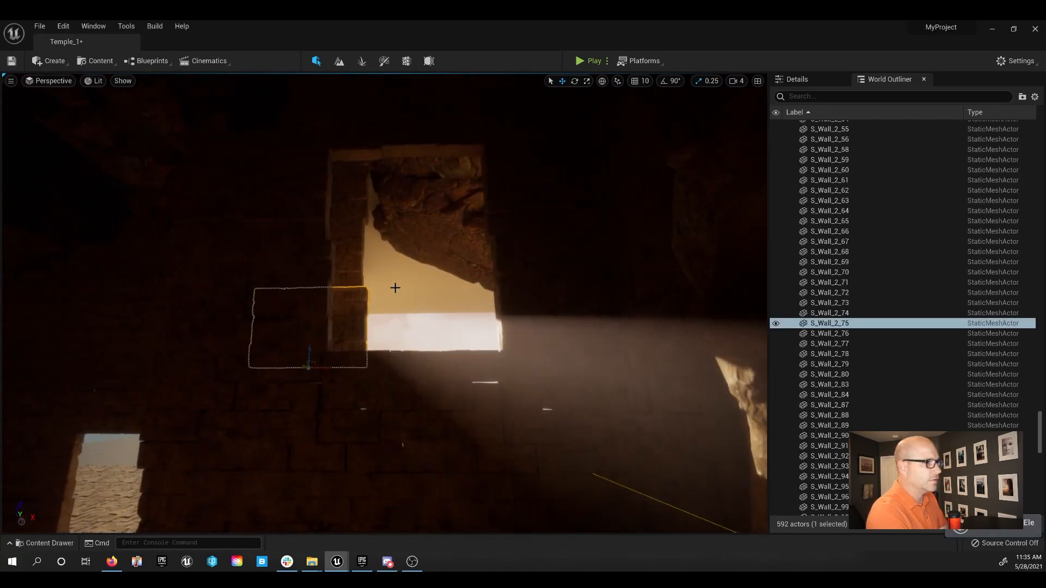
click(396, 288)
key(ctrl+v)
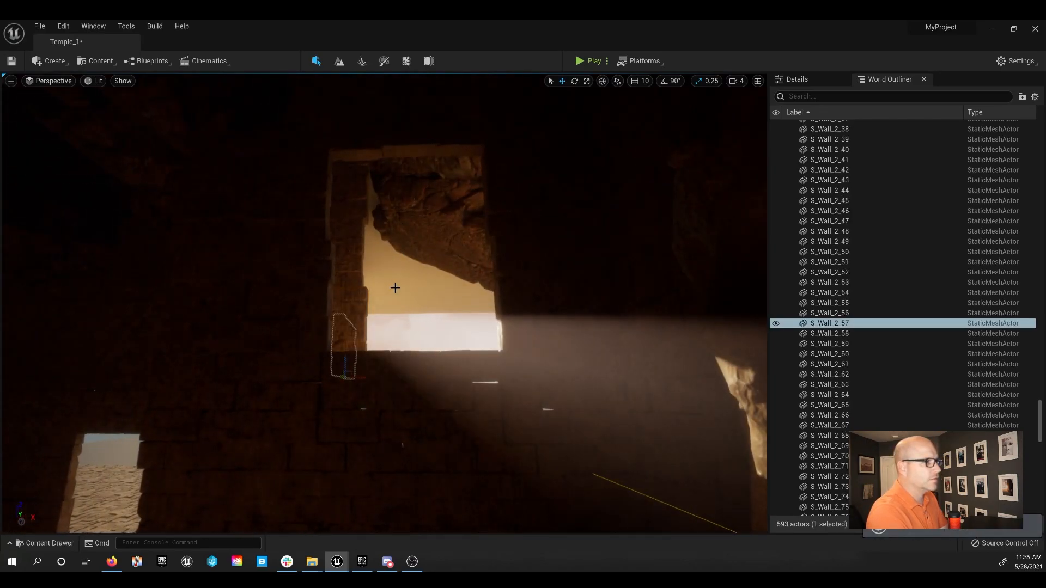
Extend the high opening beside the statue downward by deleting the wall block at its lower edge
click(395, 288)
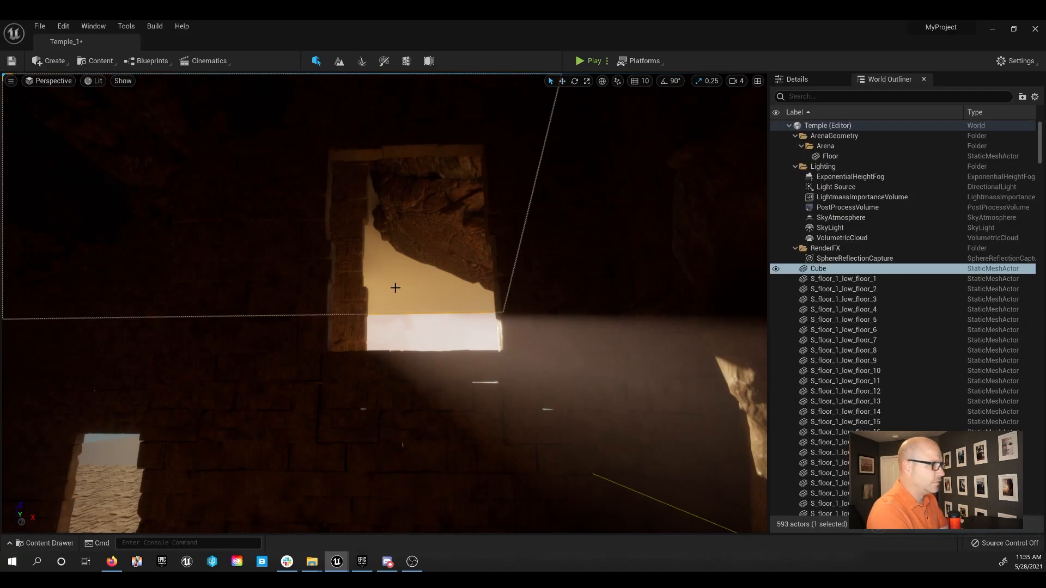
key(f)
right_drag(396, 288, 321, 223)
right_drag(457, 316, 524, 453)
drag(193, 200, 200, 188)
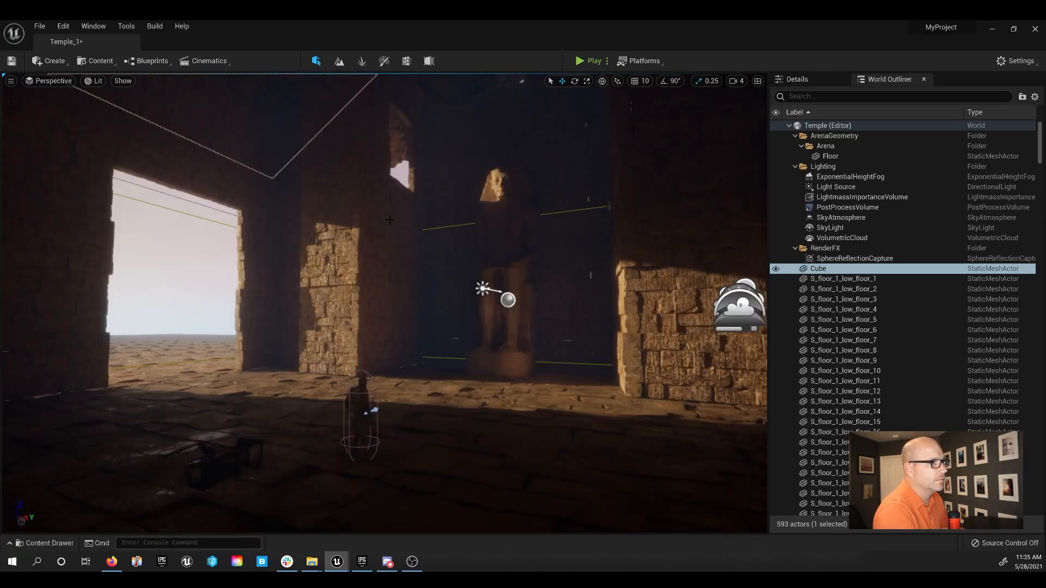
key(Delete)
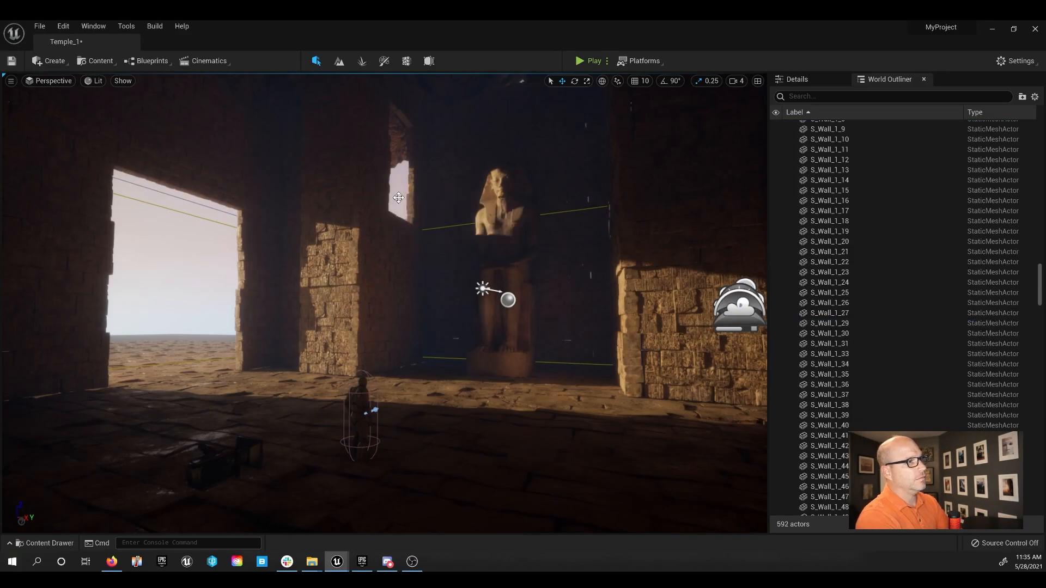
Duplicate a ceiling cliff piece and place the copy upright on the ground outside the large side opening
right_drag(505, 271, 486, 212)
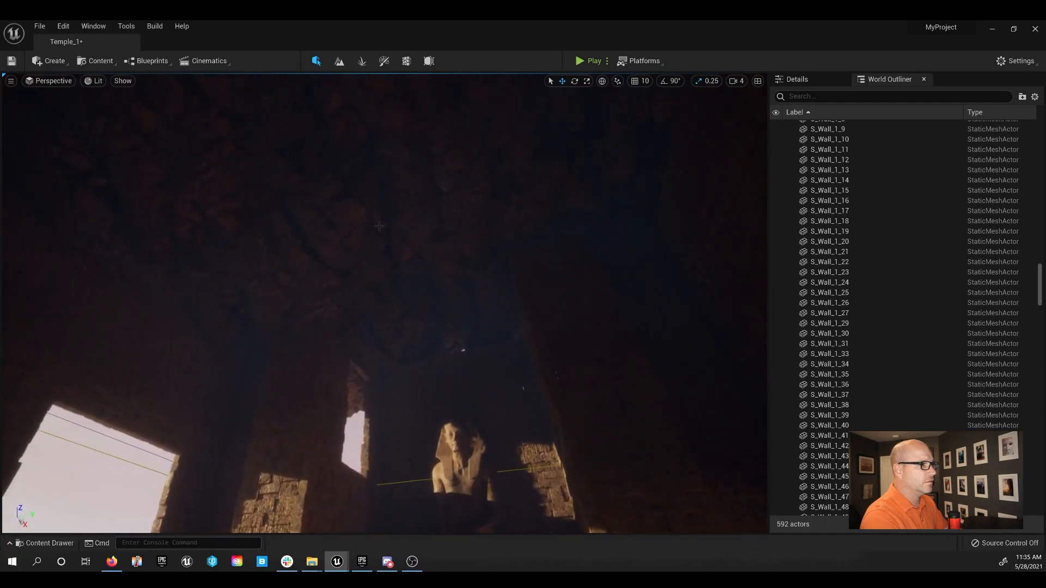
click(379, 225)
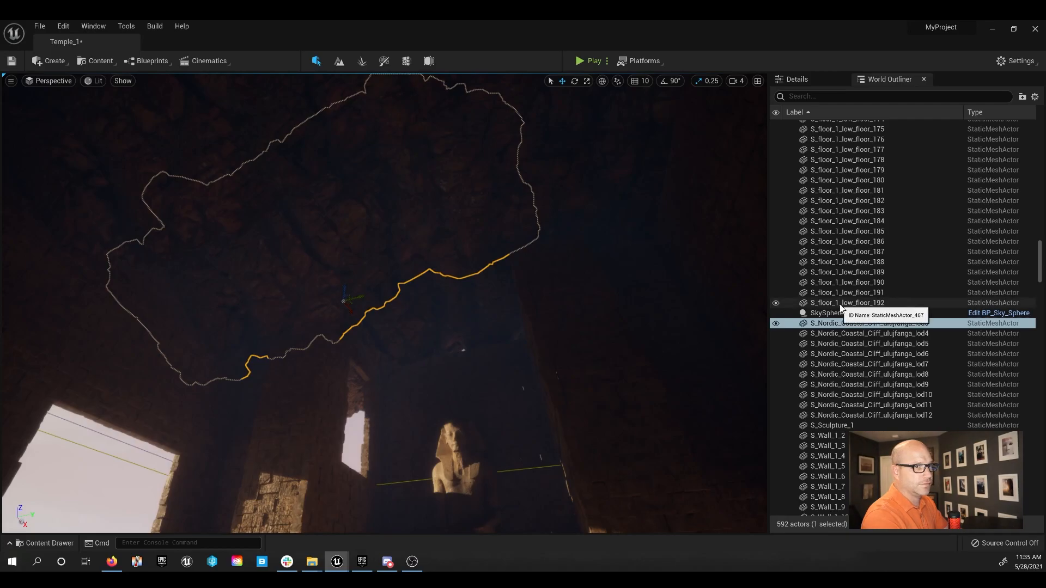
right_drag(362, 230, 355, 271)
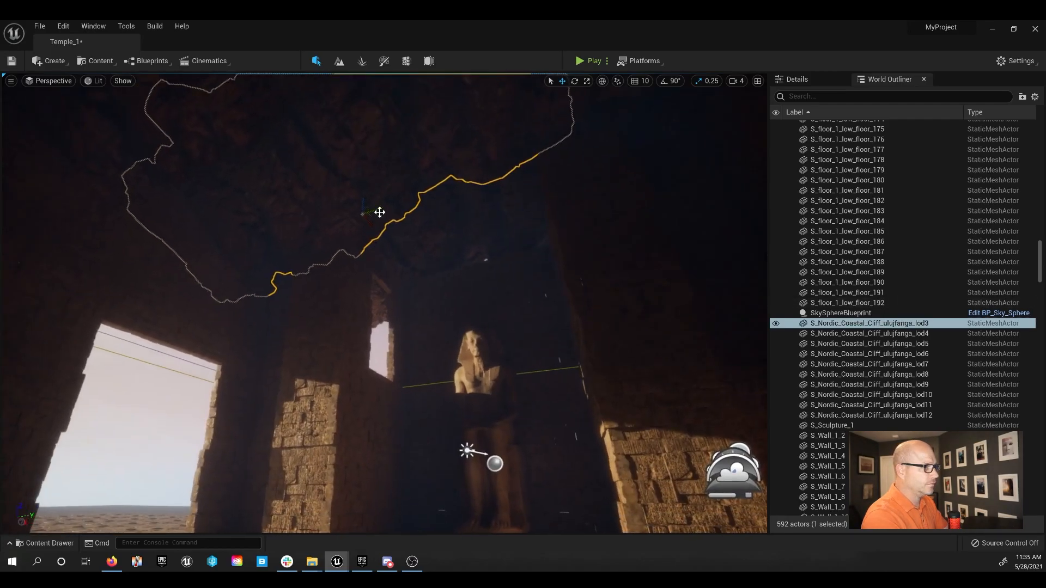
alt+drag(378, 207, 133, 473)
right_drag(133, 473, 100, 520)
key(e)
drag(242, 344, 269, 351)
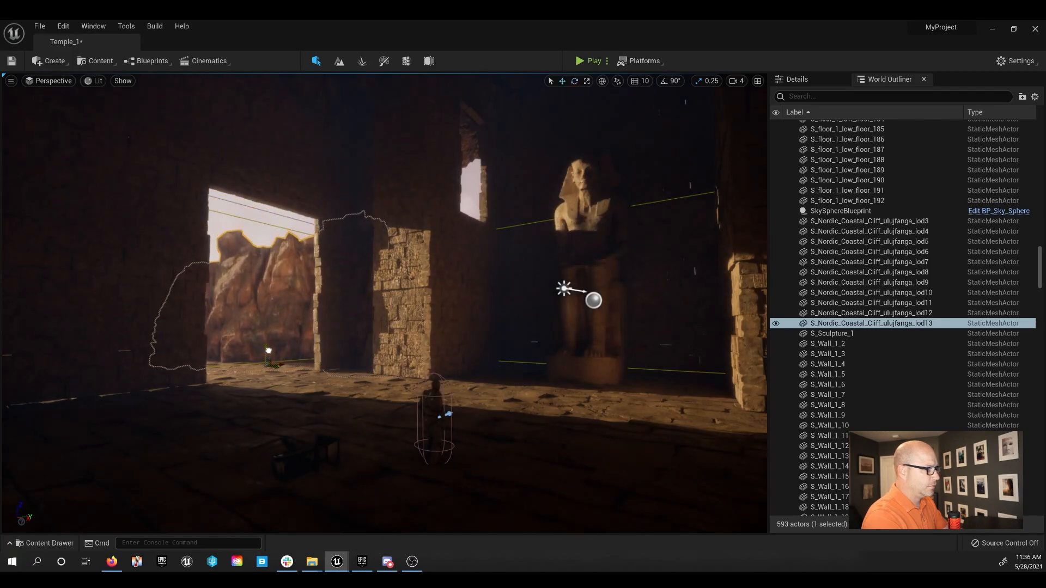
Duplicate the outdoor cliff piece, line the copy up beside it away from the temple, and rotate it
right_drag(383, 379, 421, 460)
right_drag(311, 302, 311, 271)
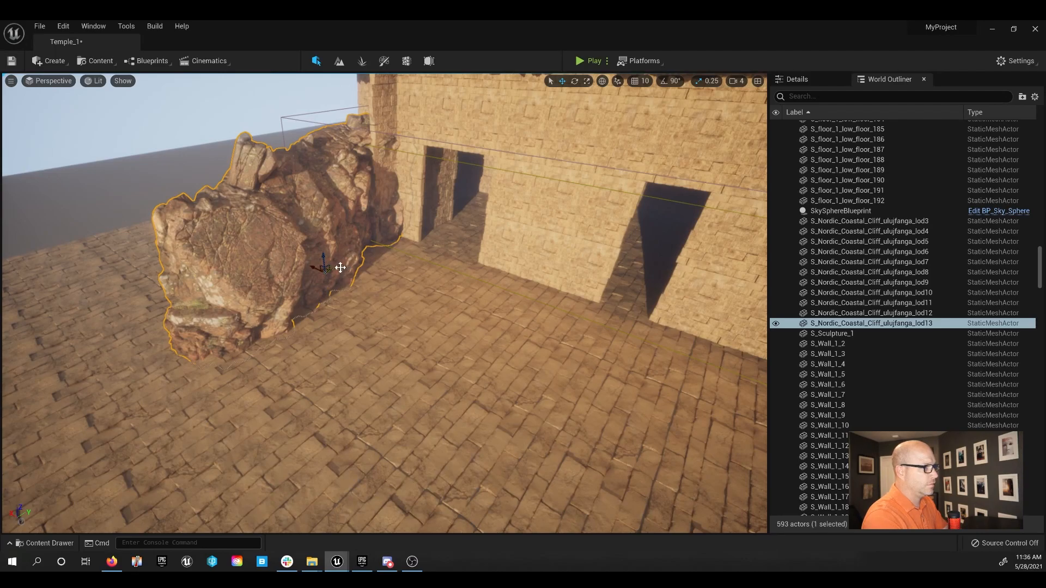
alt+drag(338, 267, 64, 405)
mouse_move(186, 399)
right_down()
mouse_move(177, 428)
mouse_move(172, 406)
mouse_move(189, 399)
right_up()
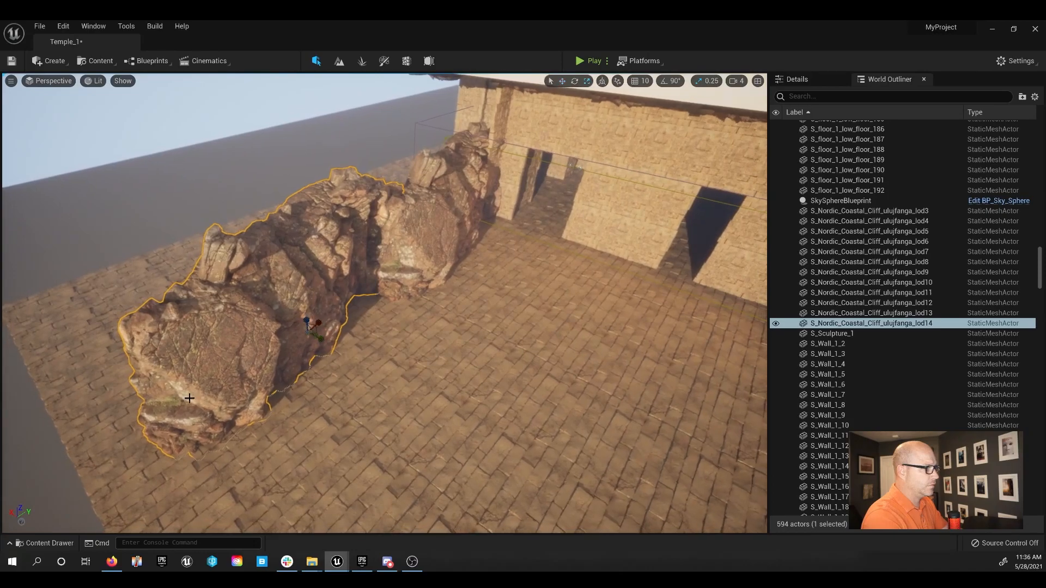
drag(308, 351, 322, 350)
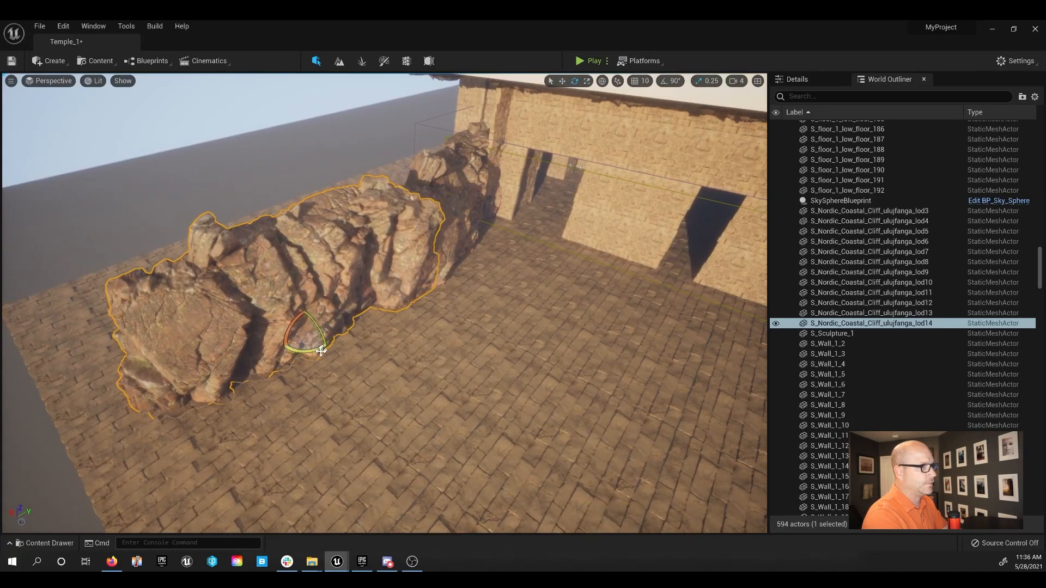
Select both outdoor cliff pieces and duplicate them upward to form a taller rock wall
ctrl+click(441, 204)
key(f)
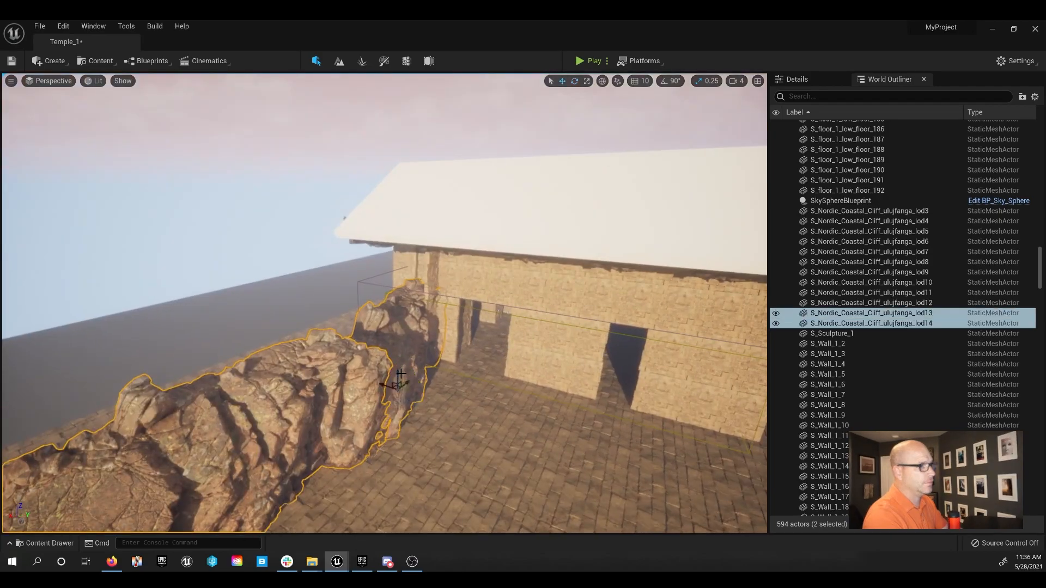
alt+drag(399, 372, 403, 443)
right_drag(403, 444, 490, 458)
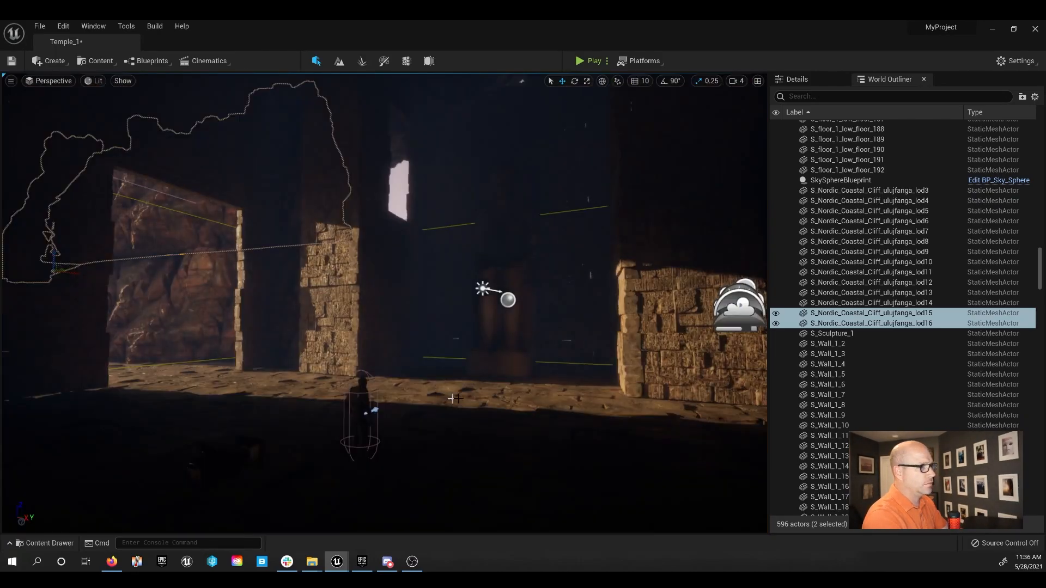
Widen the side opening facing the cliffs by deleting the four wall blocks stacked at its edge
right_drag(479, 294, 523, 300)
right_drag(396, 353, 298, 347)
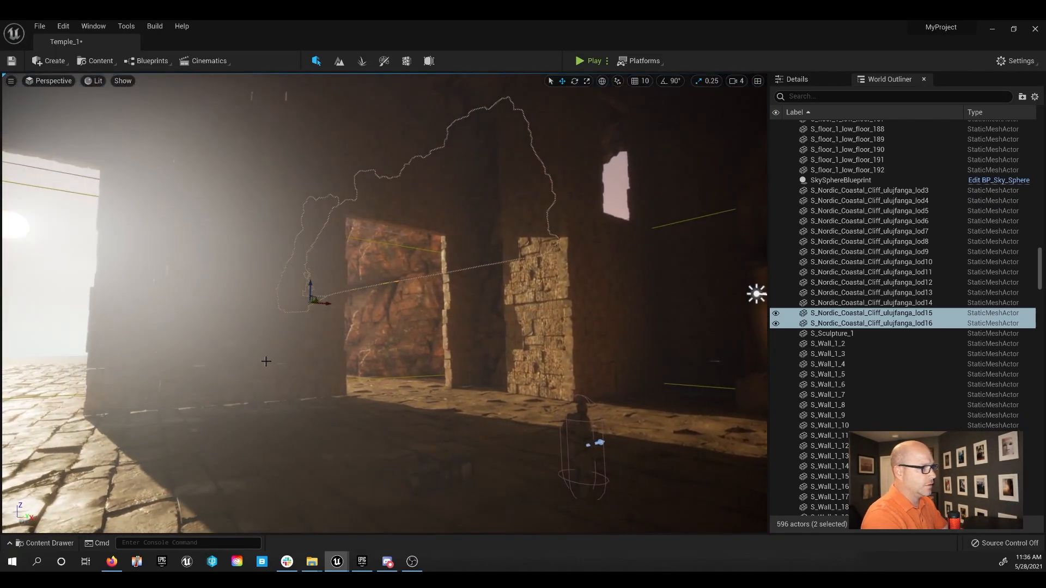
click(308, 357)
key(Delete)
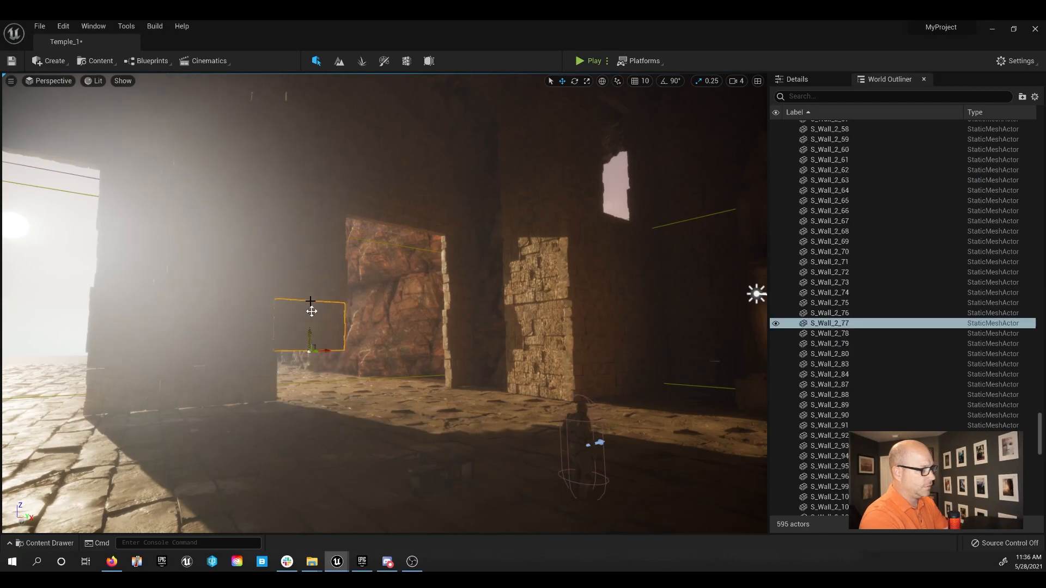
click(311, 310)
key(Delete)
click(311, 275)
key(Delete)
click(311, 246)
key(Delete)
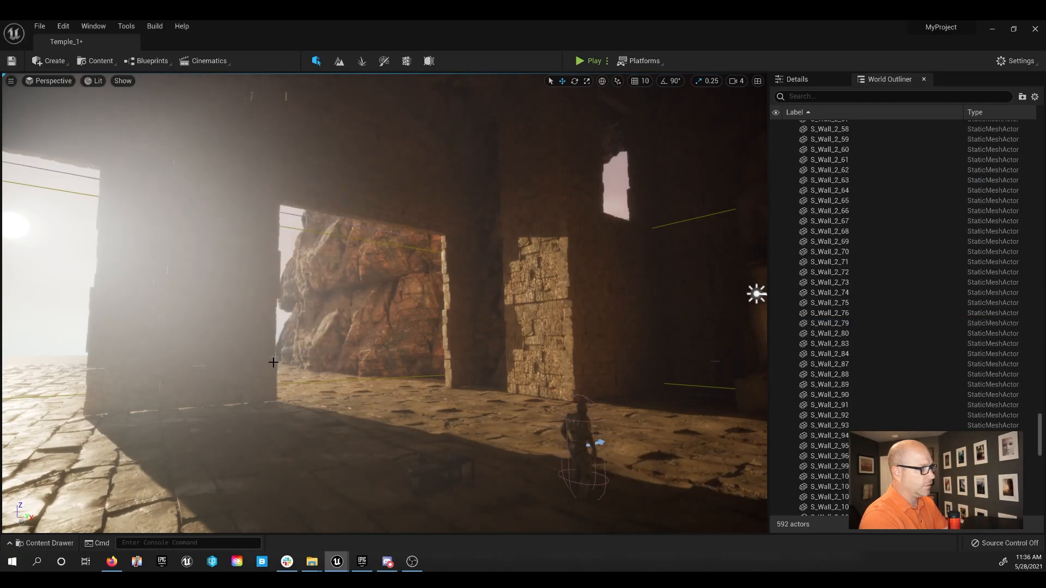
Widen the side opening further by deleting the next column of four wall blocks
click(249, 345)
key(Delete)
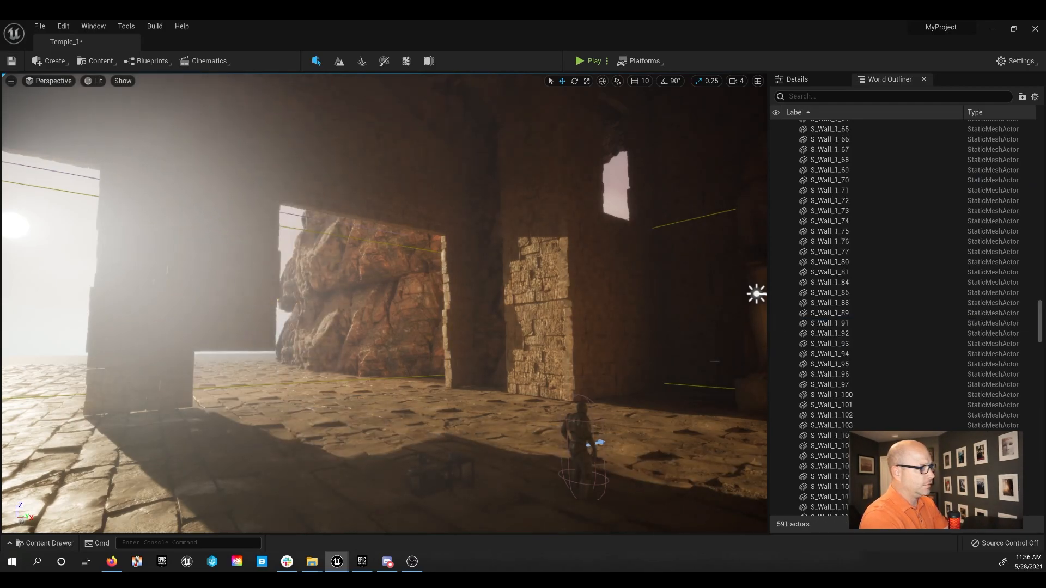
click(249, 333)
key(Delete)
click(253, 256)
key(Delete)
click(255, 266)
key(Delete)
Select the two upper cliff pieces outside the side opening and adjust their placement together
mouse_move(254, 266)
right_down()
mouse_move(204, 272)
mouse_move(376, 270)
mouse_move(248, 267)
mouse_move(294, 256)
mouse_move(253, 253)
right_up()
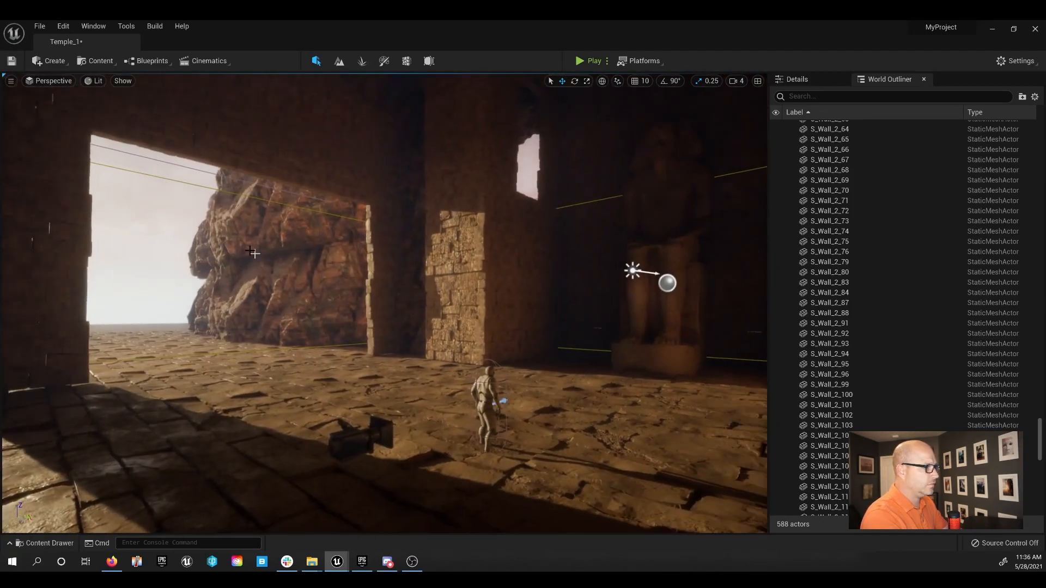
click(243, 209)
ctrl+click(209, 235)
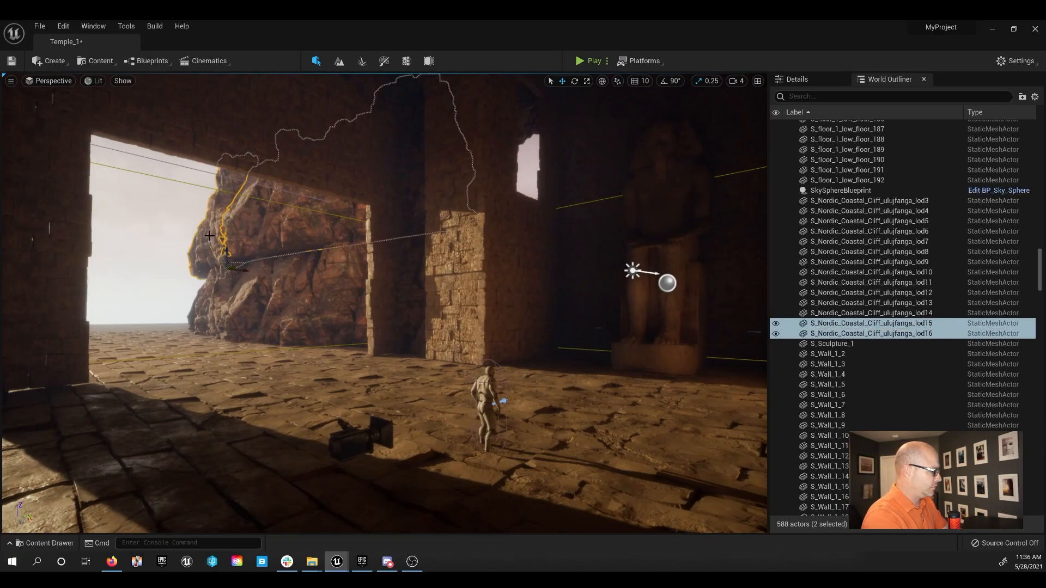
drag(213, 289, 259, 273)
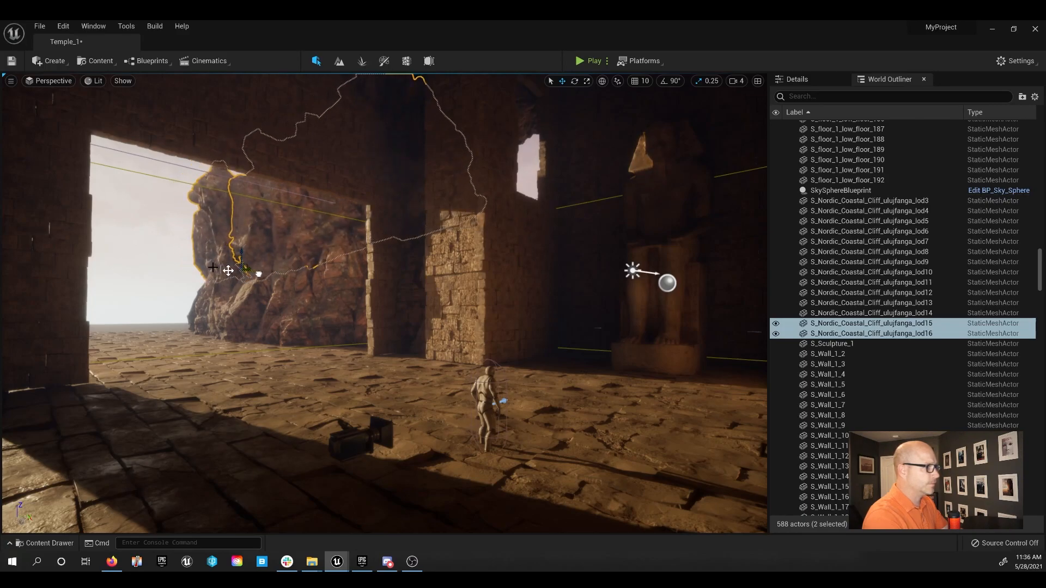
click(166, 259)
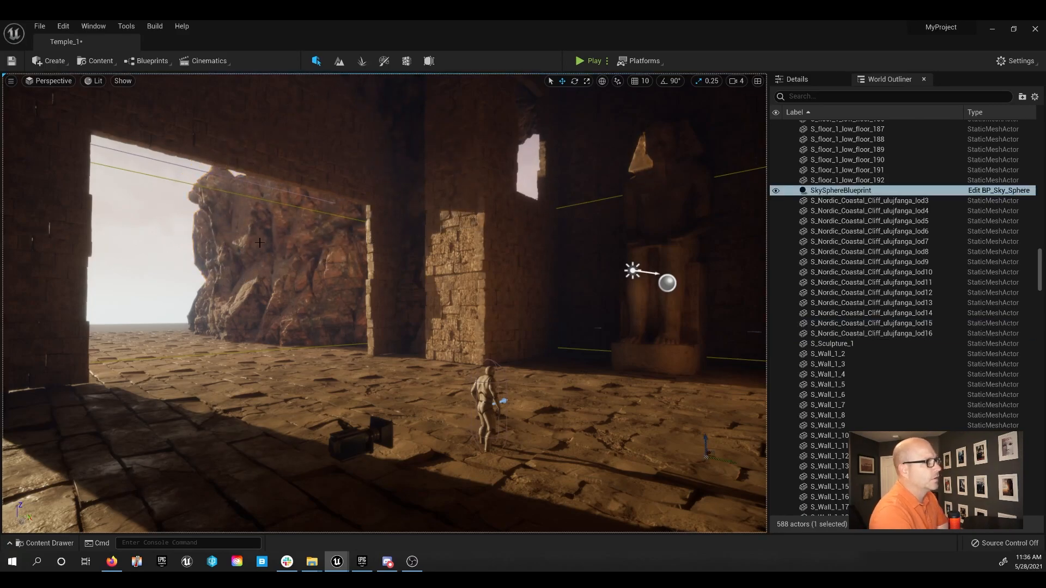
Try lowering the two upper cliff pieces together outside the side opening
mouse_move(381, 305)
right_down()
mouse_move(463, 294)
mouse_move(463, 240)
mouse_move(463, 283)
mouse_move(441, 305)
mouse_move(367, 305)
right_up()
key(a)
click(250, 306)
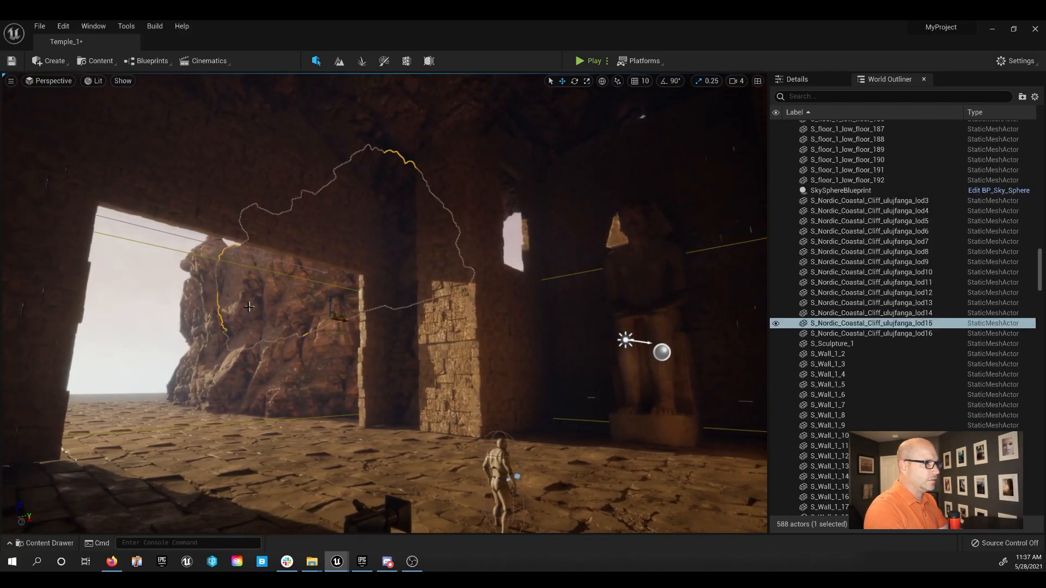
ctrl+click(300, 294)
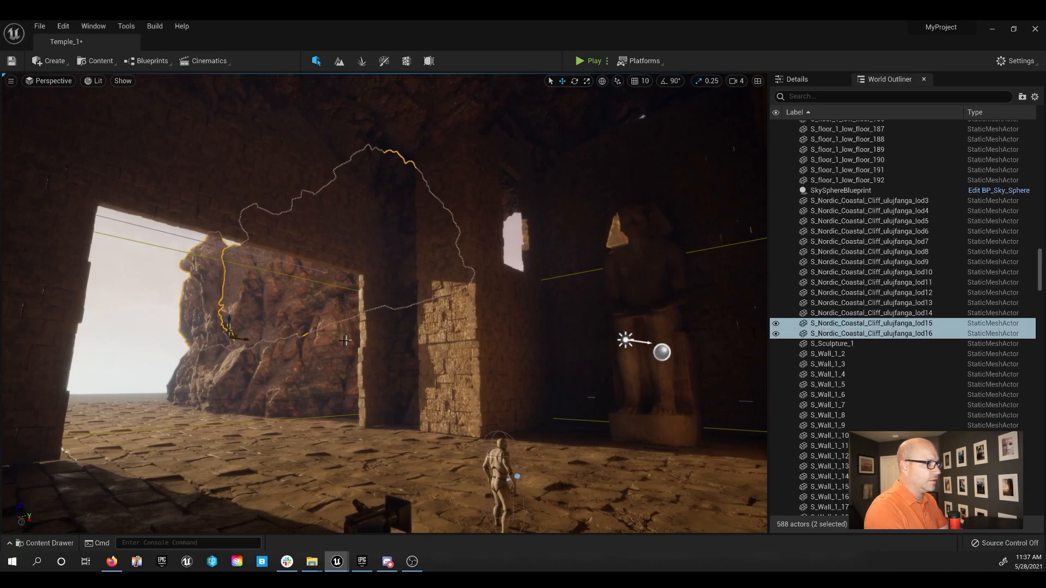
drag(230, 322, 228, 358)
key(ctrl+z)
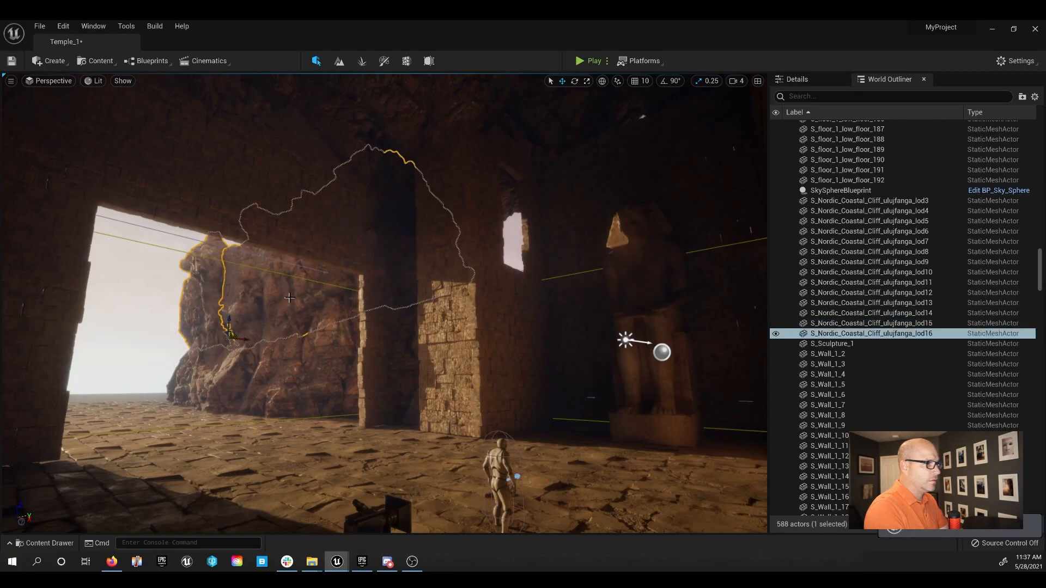
Lower the upper cliff piece nearer the statue and shift it along the wall toward the alcove
click(273, 317)
drag(334, 303, 363, 383)
key(e)
drag(357, 382, 385, 343)
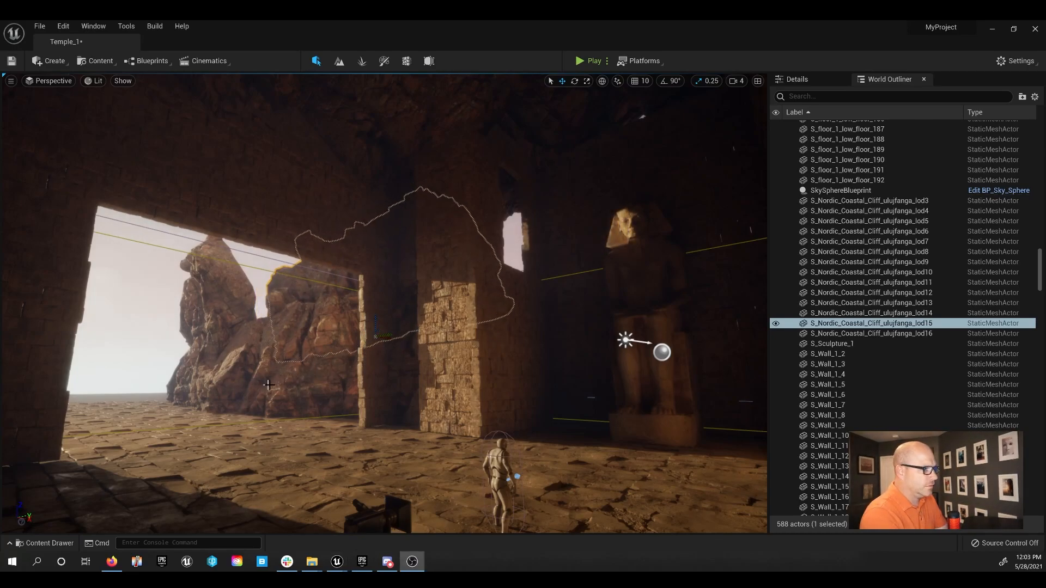
Select all four outdoor cliff pieces and slide them together toward the statue's end of the opening
ctrl+click(215, 362)
ctrl+click(216, 302)
ctrl+click(226, 336)
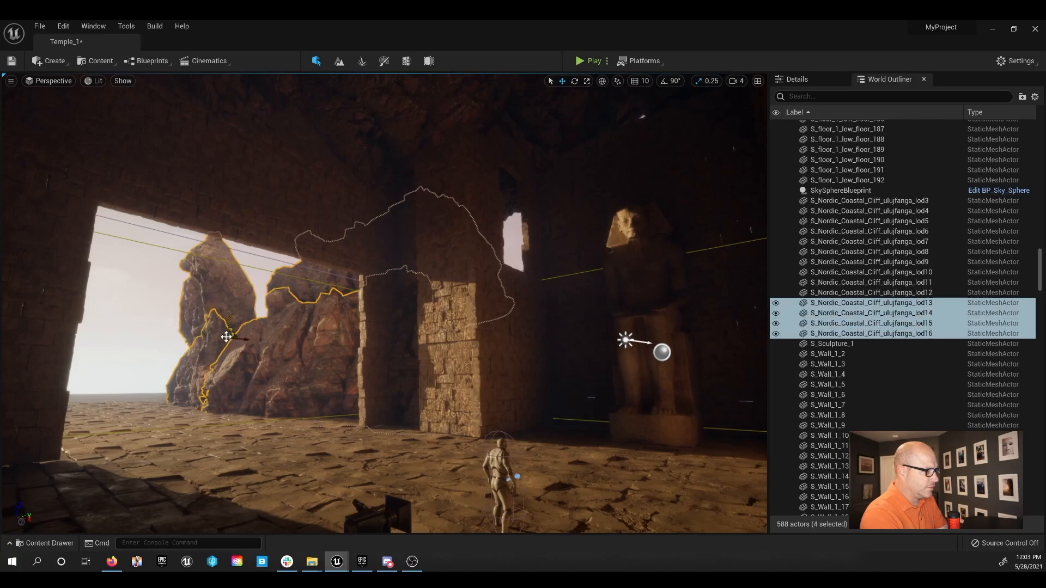
drag(246, 340, 271, 344)
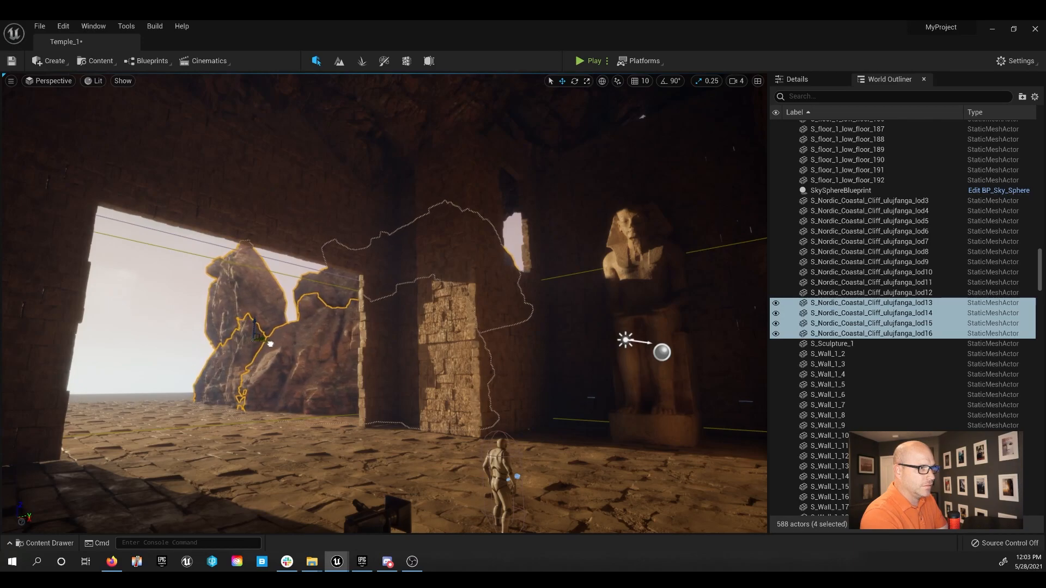
Rotate the outermost upper cliff piece and settle it onto the rocks below to form one rock mass
click(239, 337)
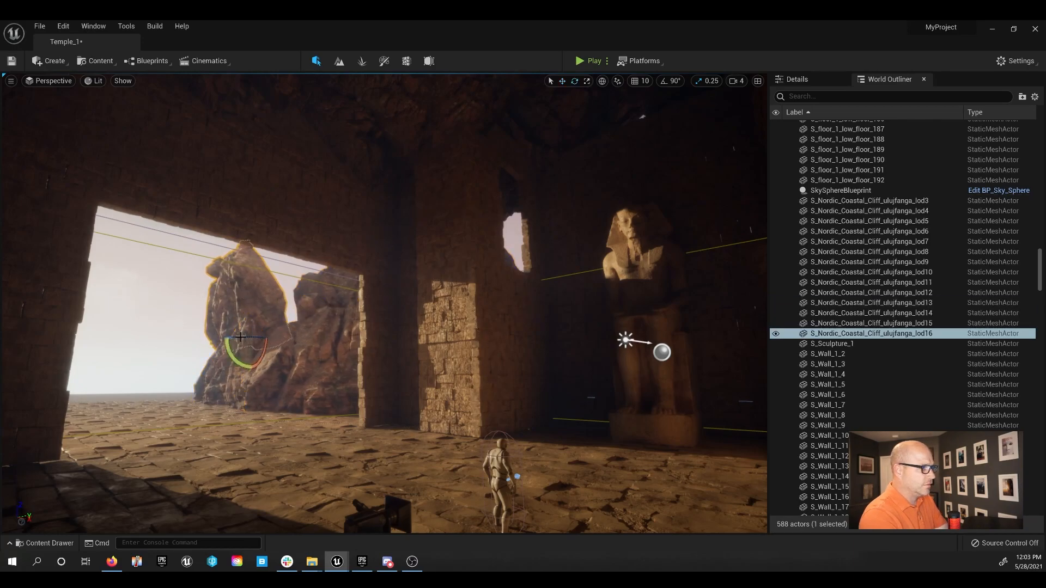
drag(232, 360, 280, 357)
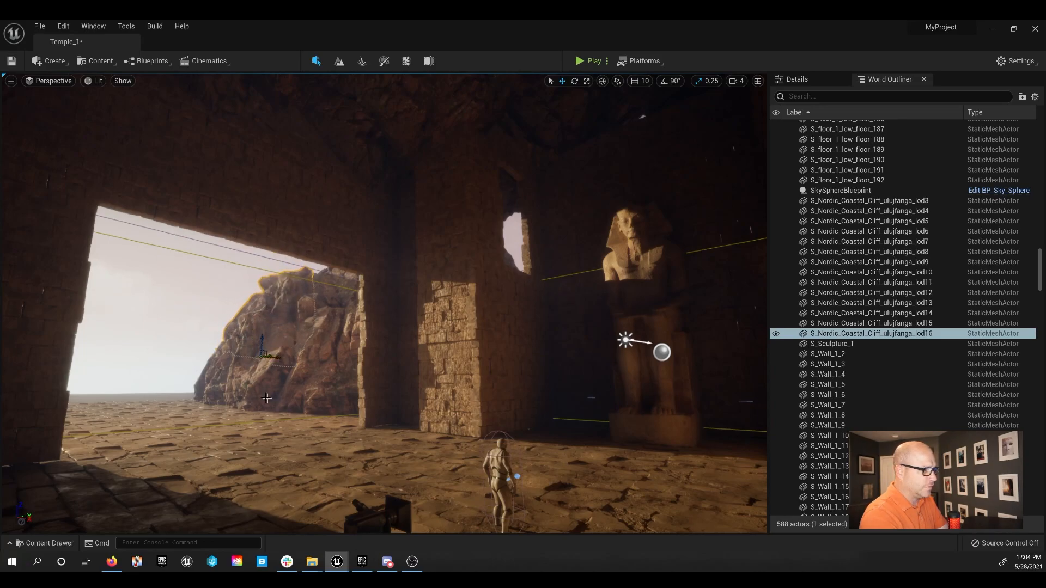
right_drag(237, 380, 272, 358)
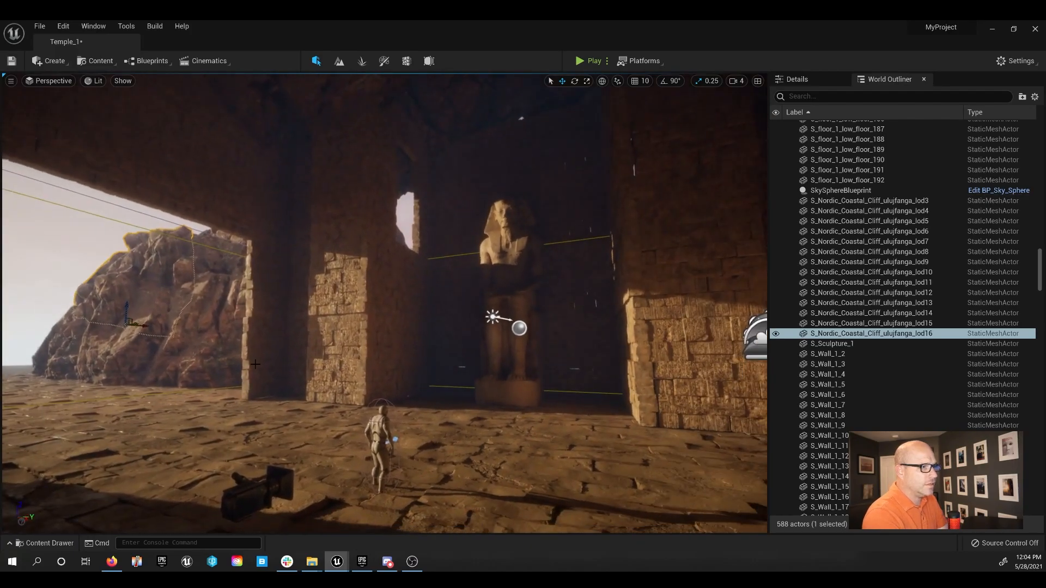
Place two S_Bowl_low_Bowl pedestals from the Egypt_Environment meshes on the floor, one on each side in front of the statue
click(52, 543)
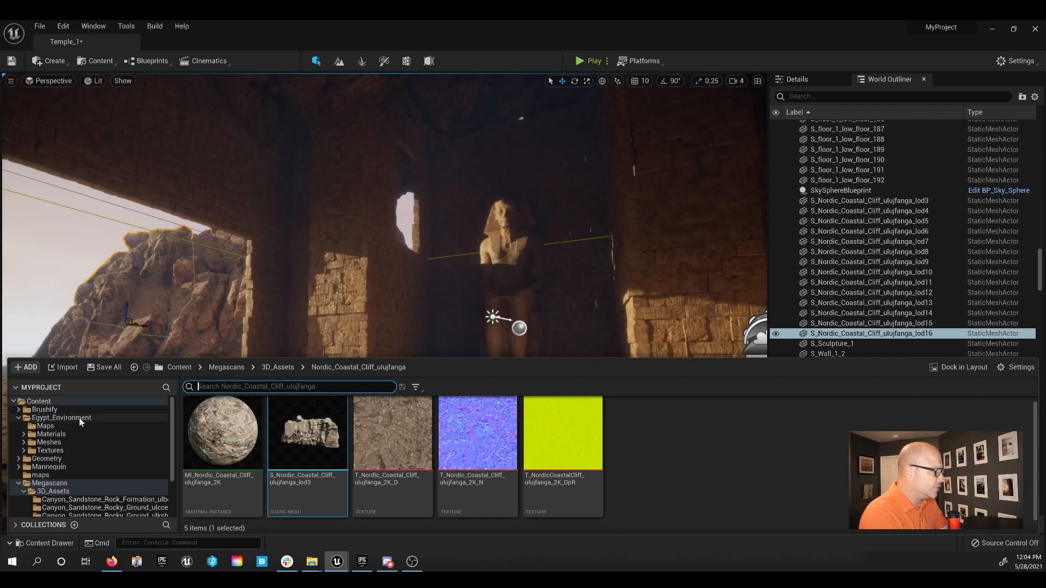
click(80, 418)
click(52, 443)
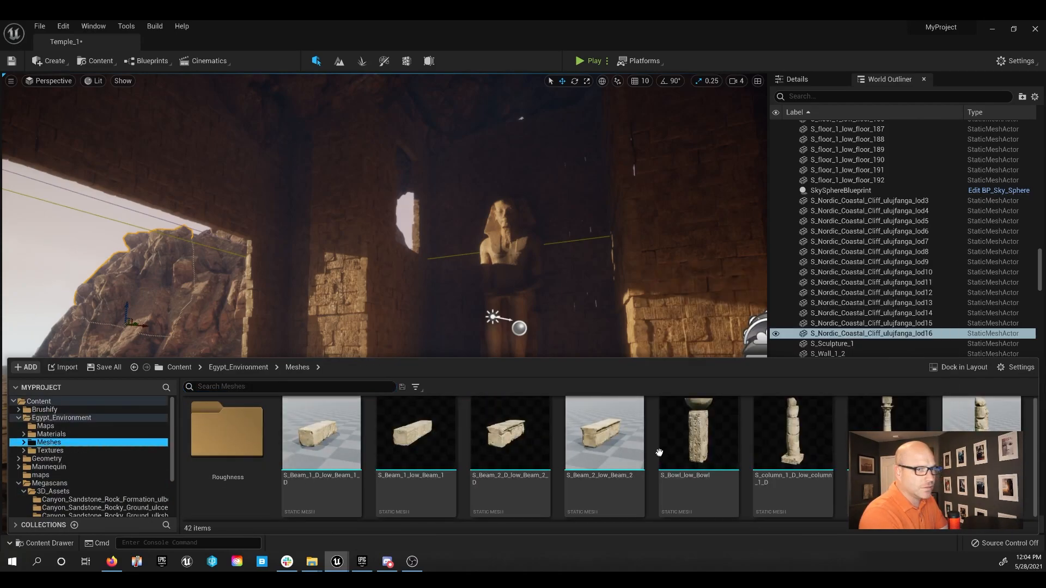
mouse_move(707, 450)
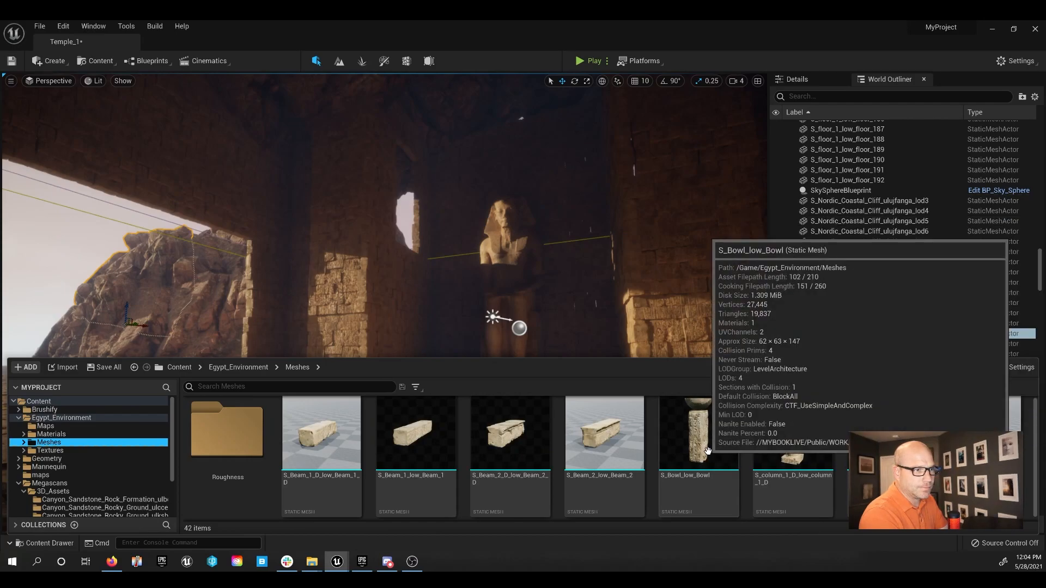
drag(706, 450, 463, 419)
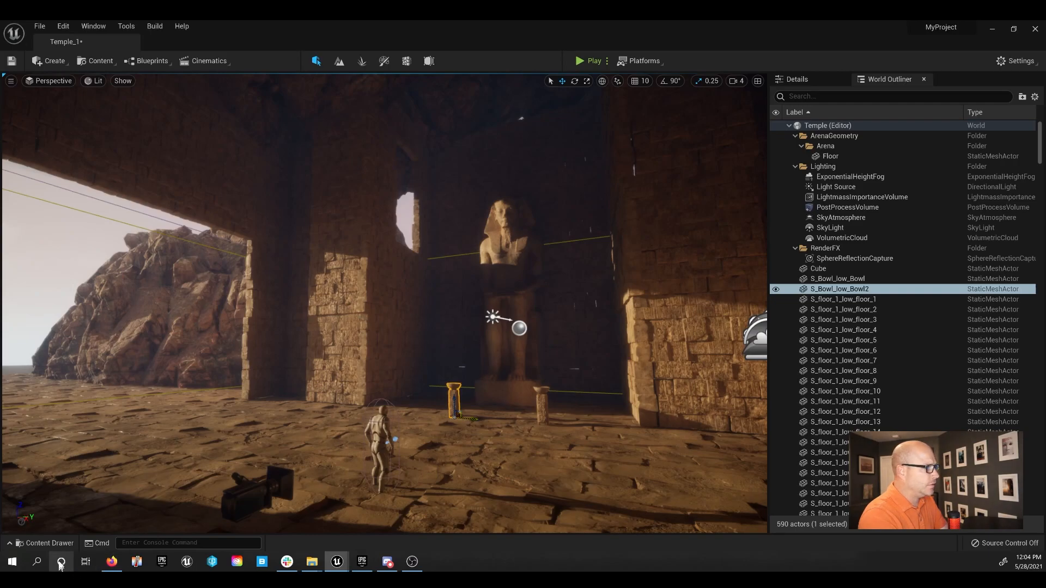
Place an S_column_1_low_column_1 column in the side opening near the statue and make three copies of it along the wall line
click(46, 543)
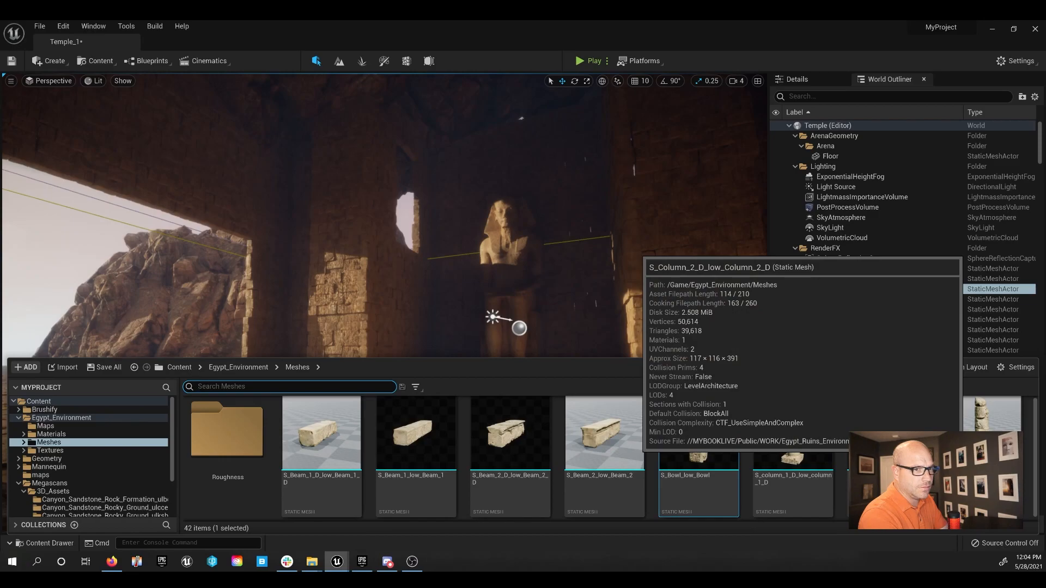
drag(913, 465, 239, 382)
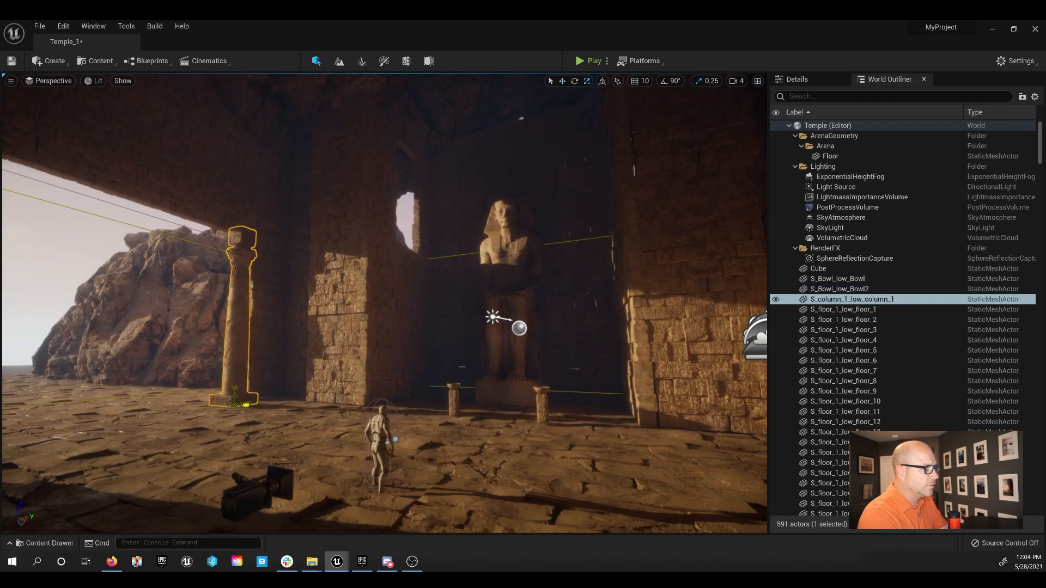
right_drag(379, 387, 316, 389)
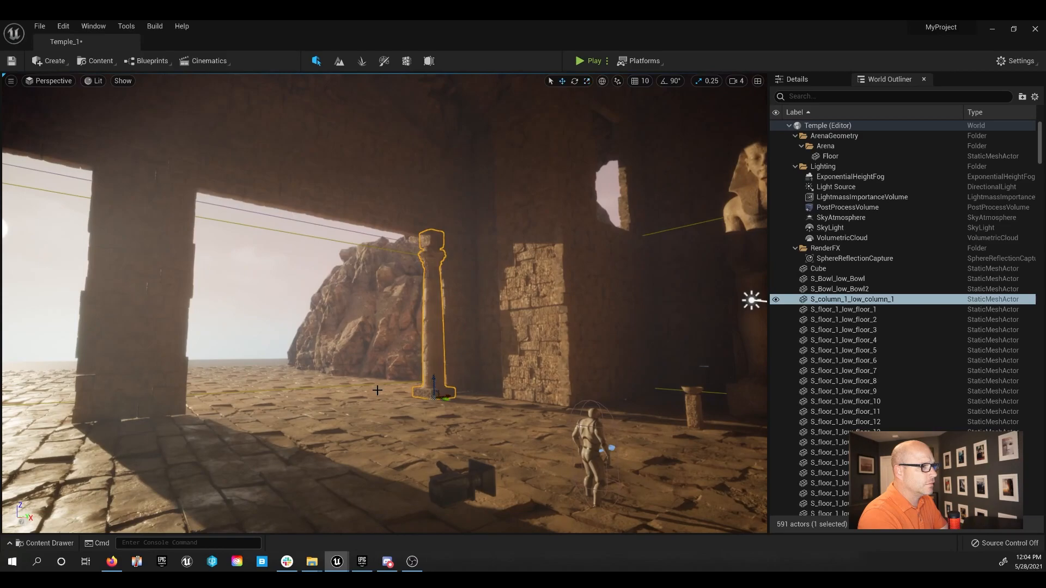
drag(446, 399, 332, 416)
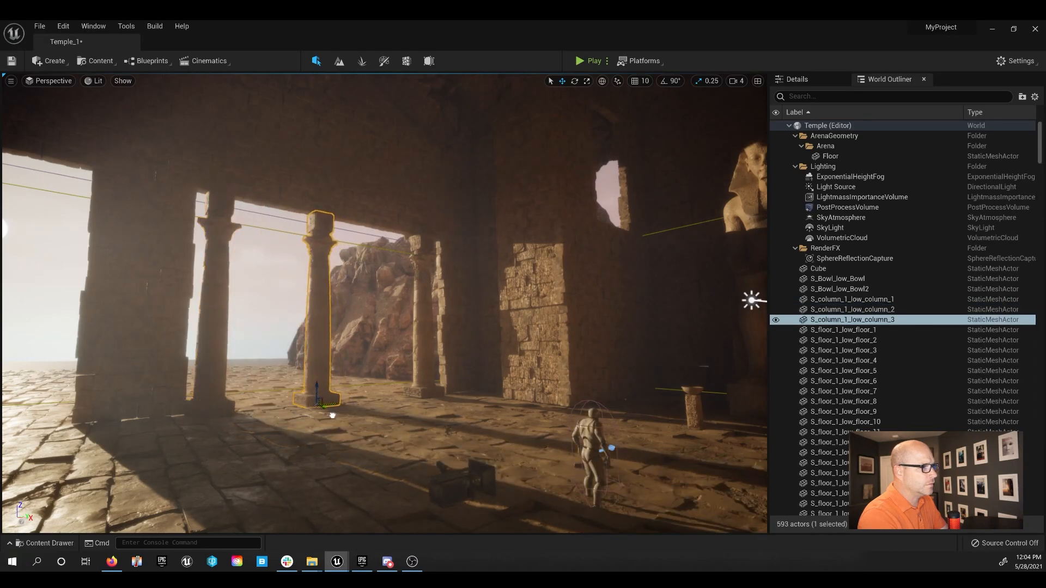
right_drag(333, 415, 358, 410)
alt+drag(473, 411, 265, 402)
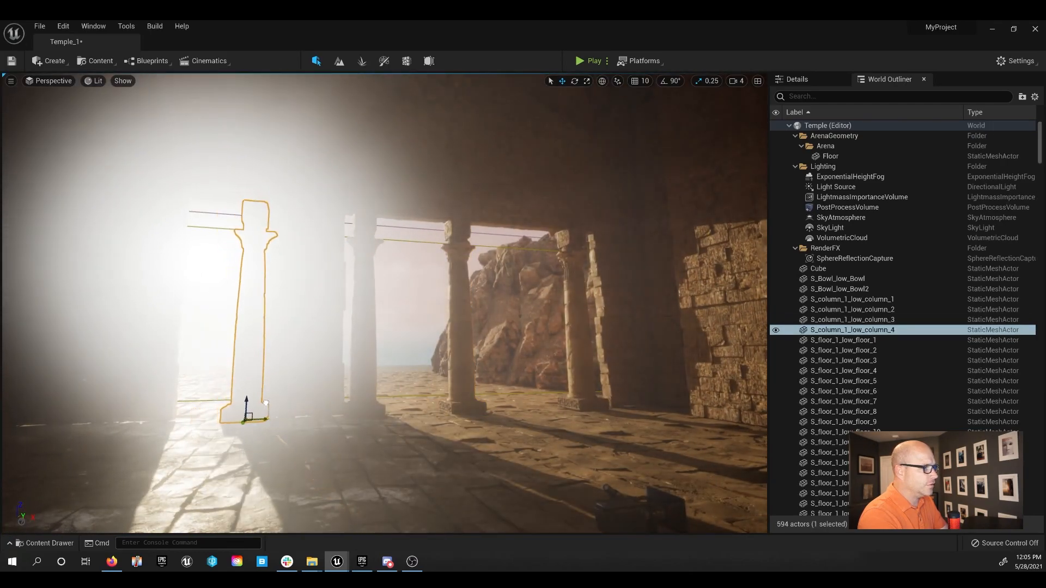
Delete the stack of wall pieces beside the farthest column to widen the sunlit opening
key(Delete)
click(163, 378)
key(Delete)
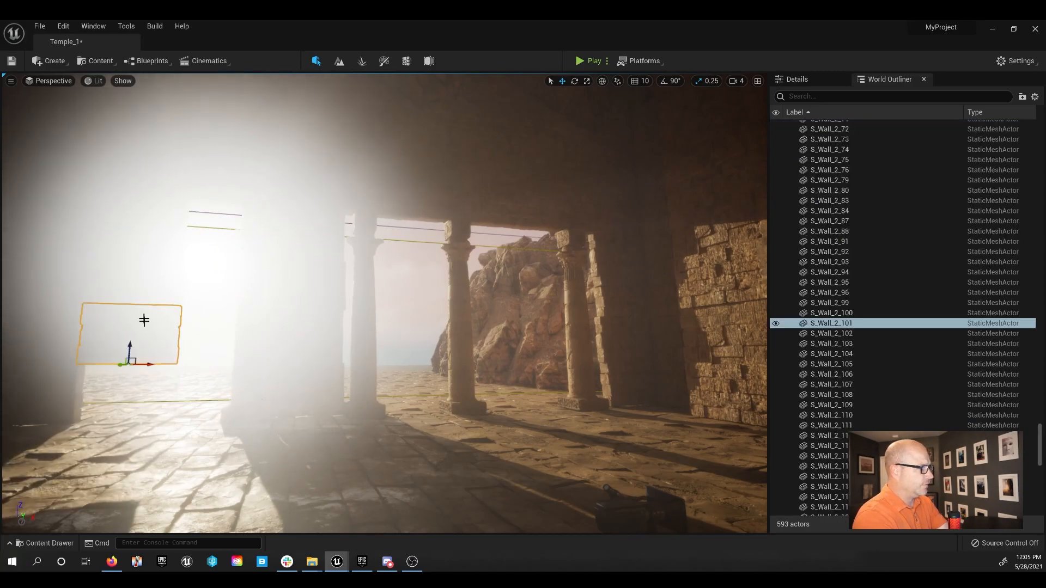
click(142, 294)
key(Delete)
click(174, 240)
key(Delete)
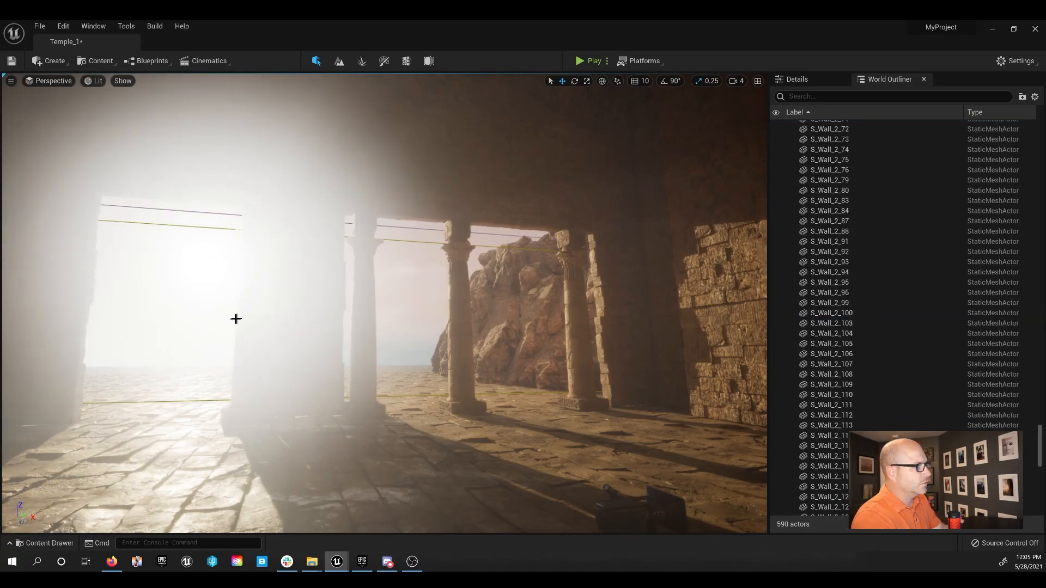
Delete the next stack of wall pieces farther along the side wall, clearing it from the floor up to the lintel
click(245, 318)
right_drag(247, 383, 203, 385)
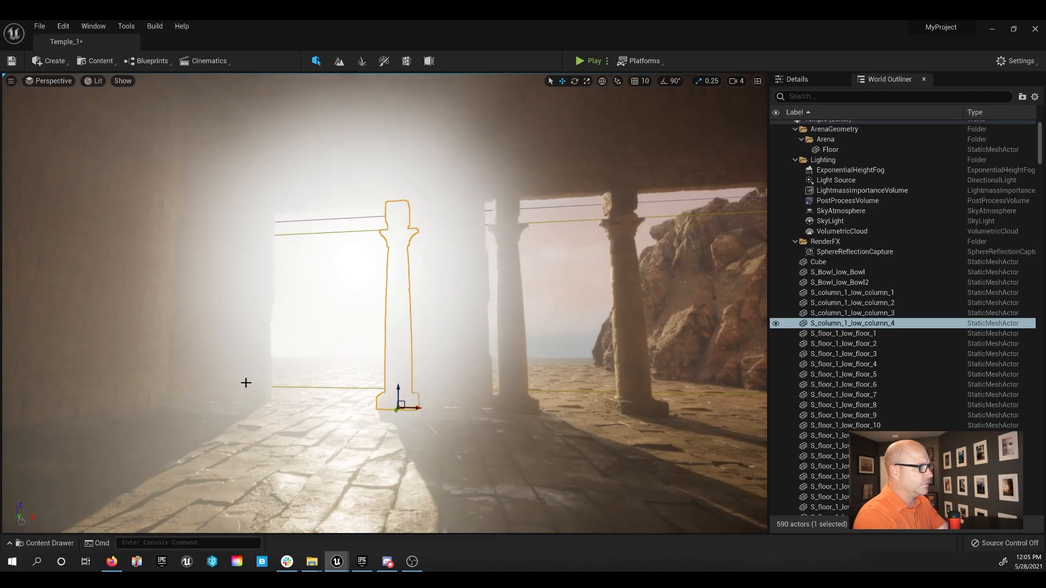
key(Delete)
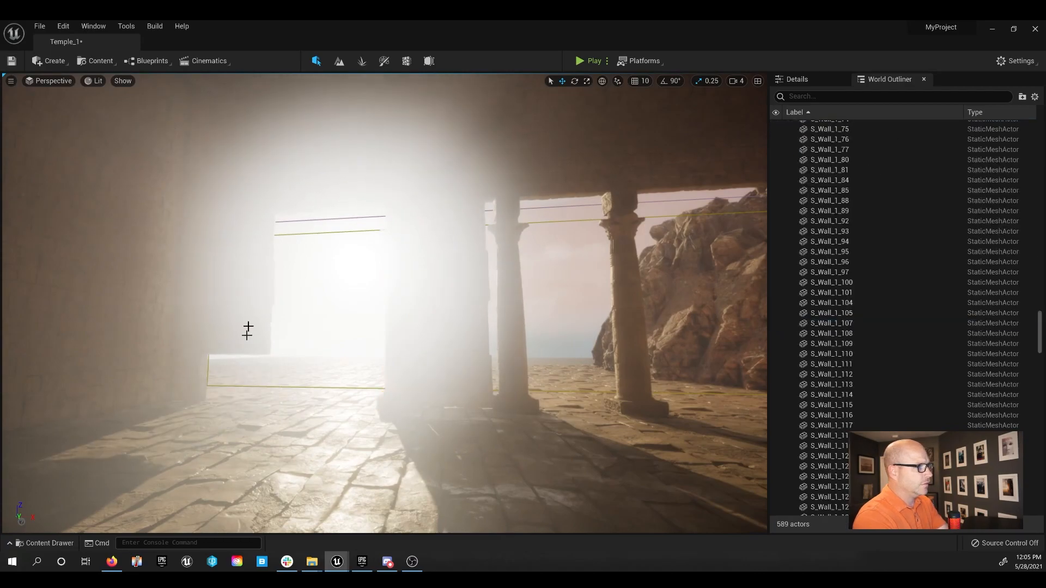
click(247, 335)
key(Delete)
click(250, 297)
key(Delete)
click(250, 252)
key(Delete)
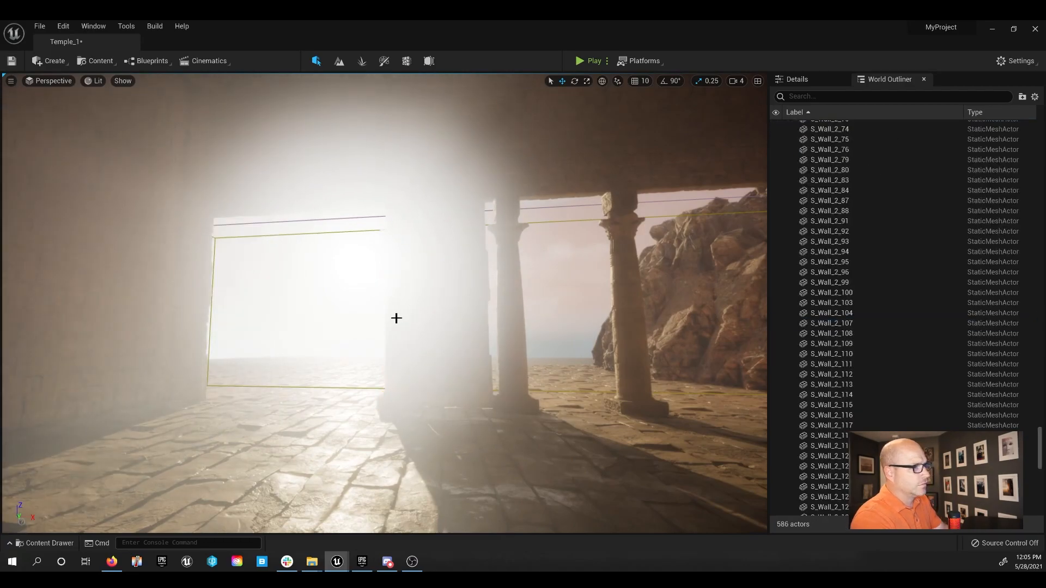
Duplicate the farthest column and slide the copy along the wall line to the far edge of the widened opening
click(397, 319)
alt+drag(416, 407, 230, 406)
mouse_move(244, 454)
right_down()
mouse_move(473, 447)
mouse_move(213, 452)
mouse_move(392, 451)
mouse_move(247, 452)
right_up()
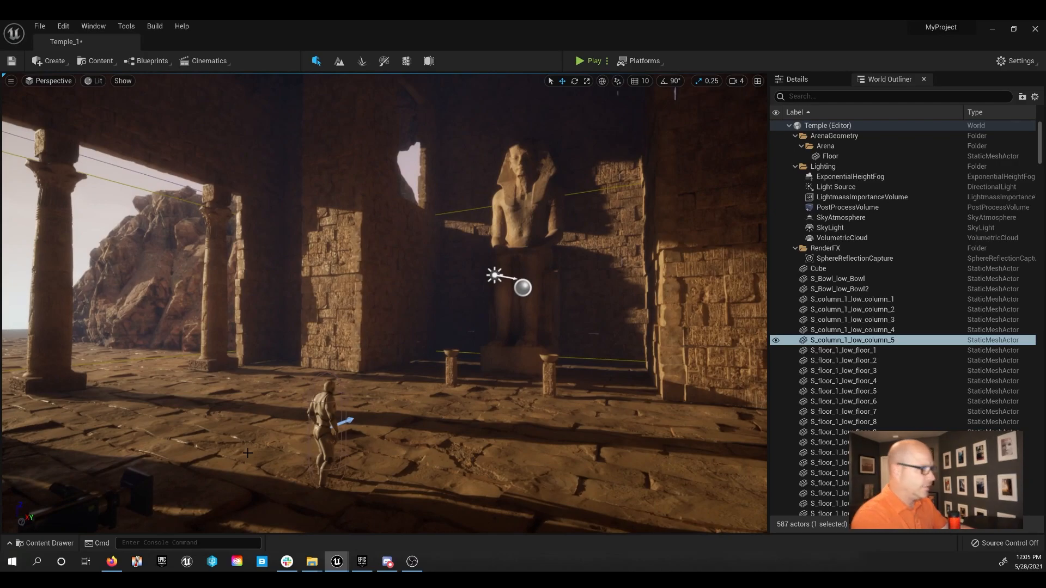
Shift the middle column of the opening nearest the statue slightly along the wall line toward the statue
right_drag(381, 382, 354, 388)
click(287, 340)
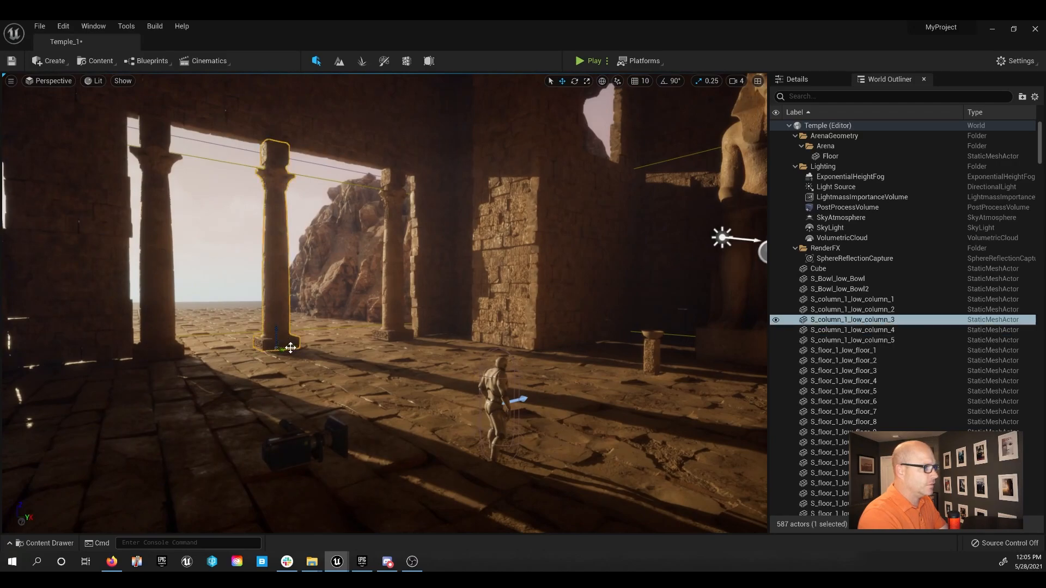
drag(290, 347, 309, 348)
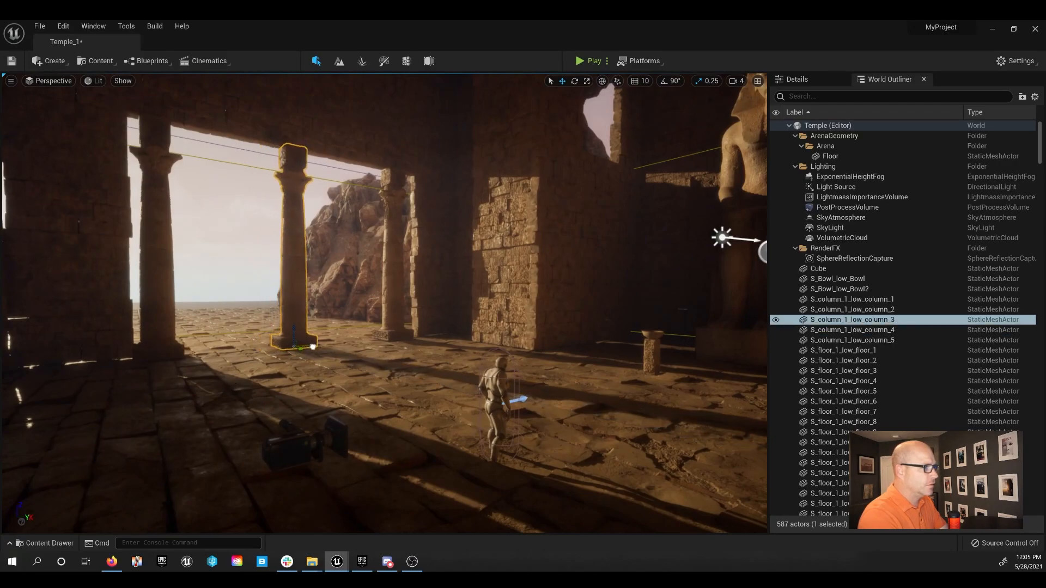
Place the S_Main_door_low_Main_door_1_2 mesh on the temple floor near the mannequin and scale it up uniformly
click(50, 541)
scroll(457, 508, down, 3)
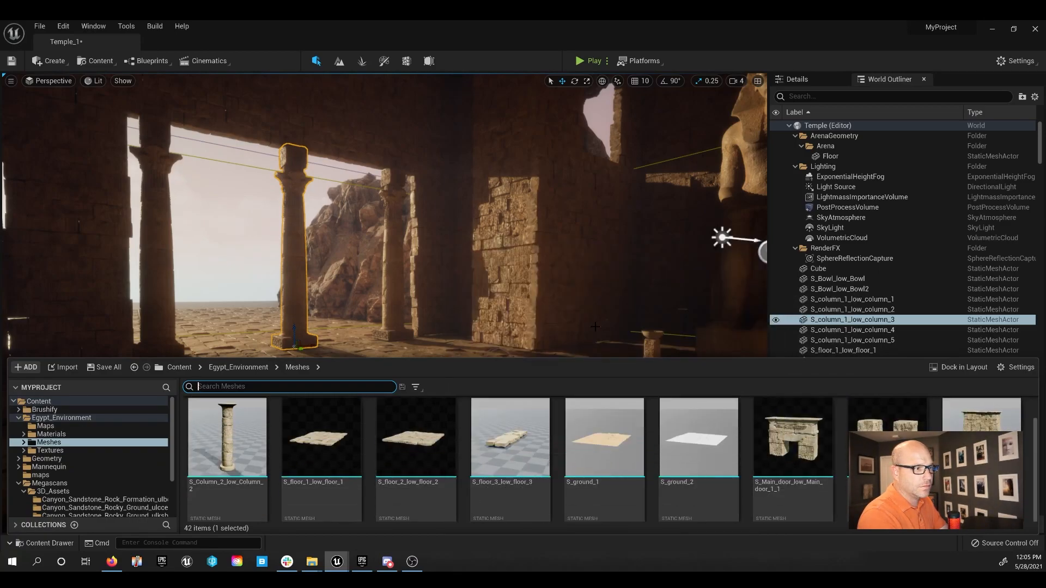
drag(891, 438, 582, 393)
right_drag(589, 381, 724, 376)
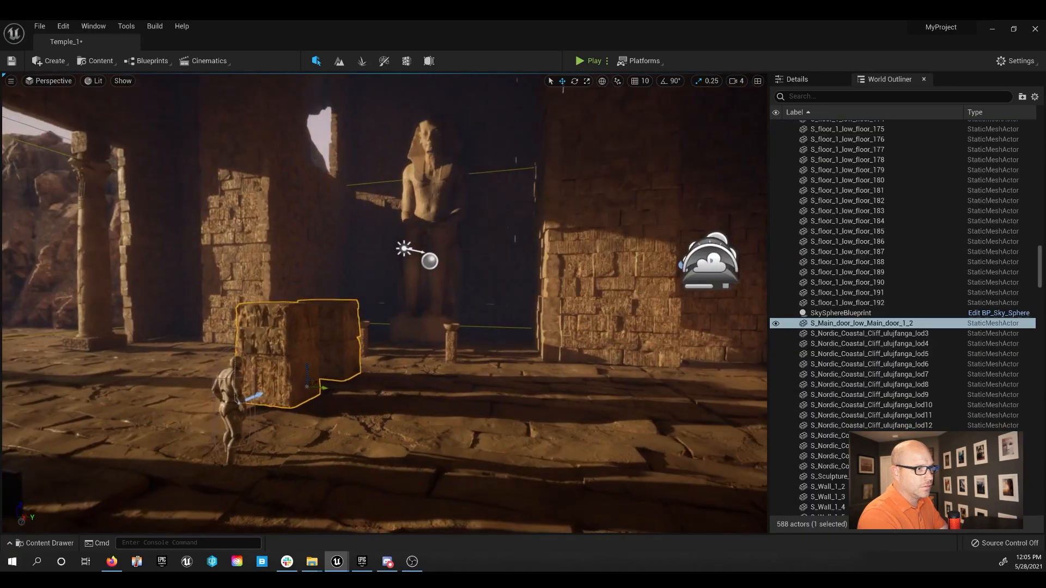
click(839, 80)
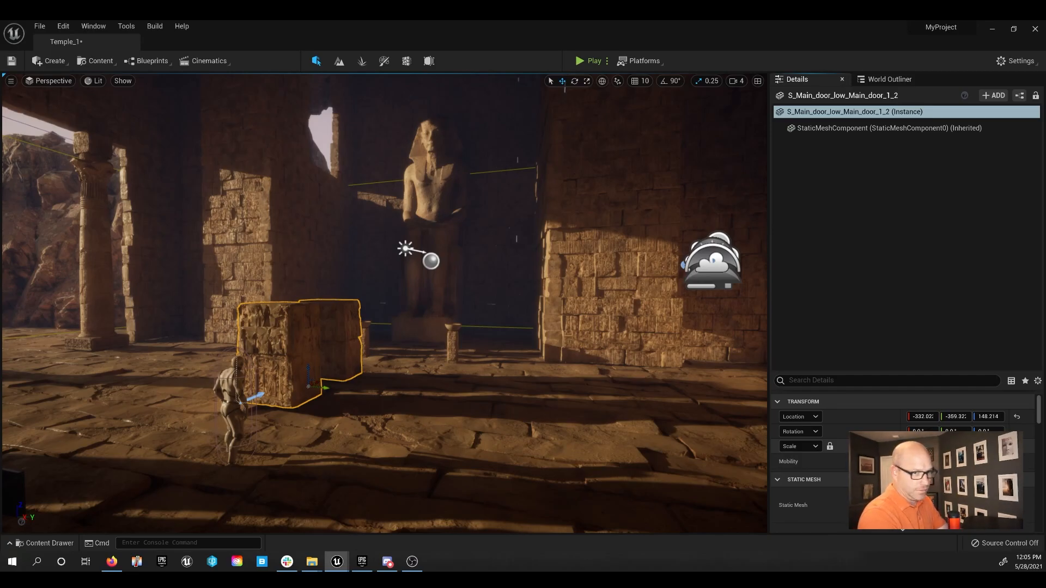
key(Return)
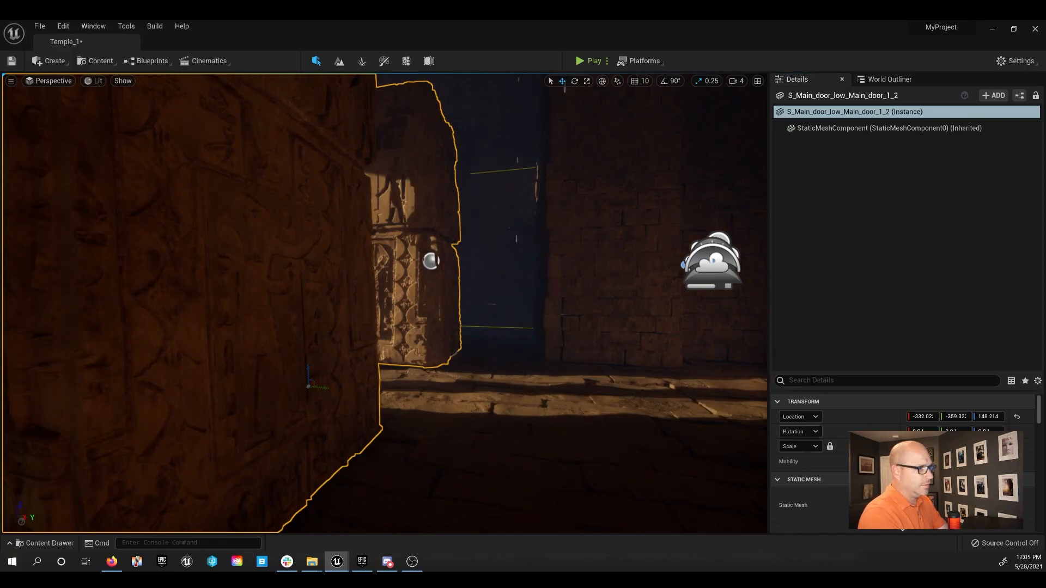
Rotate the lower main door blocks 90° about the vertical axis and move them back to flank the statue's alcove
right_drag(335, 350, 310, 345)
key(e)
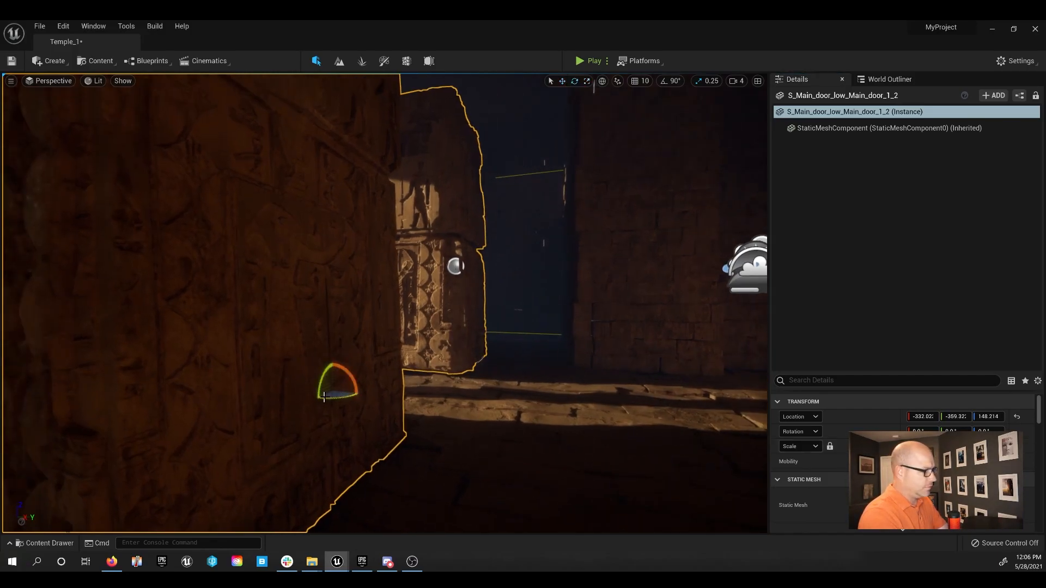
drag(334, 397, 417, 395)
key(ctrl+z)
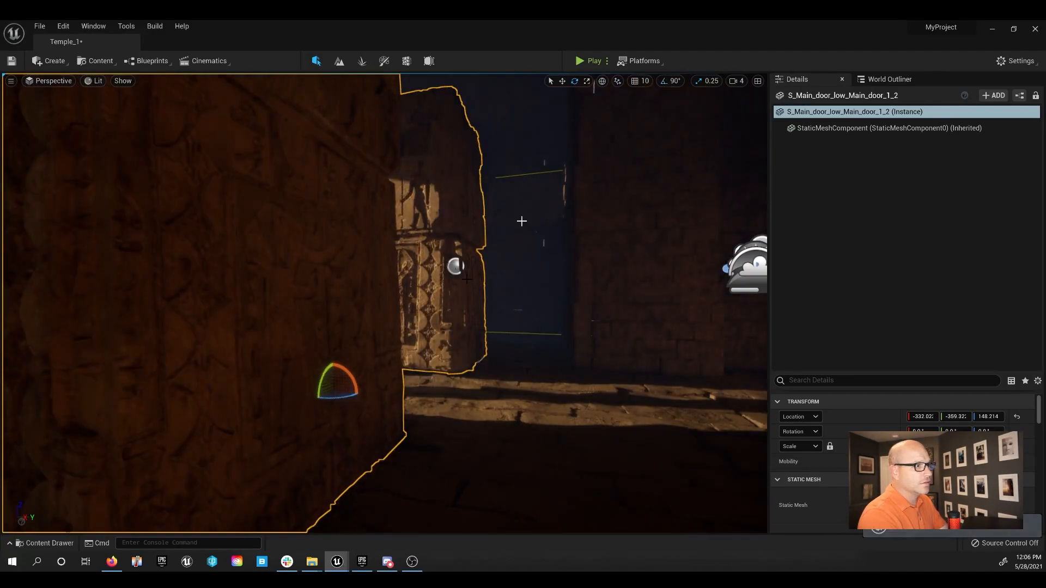
mouse_move(316, 405)
right_down()
mouse_move(403, 405)
mouse_move(335, 405)
right_up()
drag(288, 398, 400, 341)
key(w)
right_drag(472, 441, 451, 390)
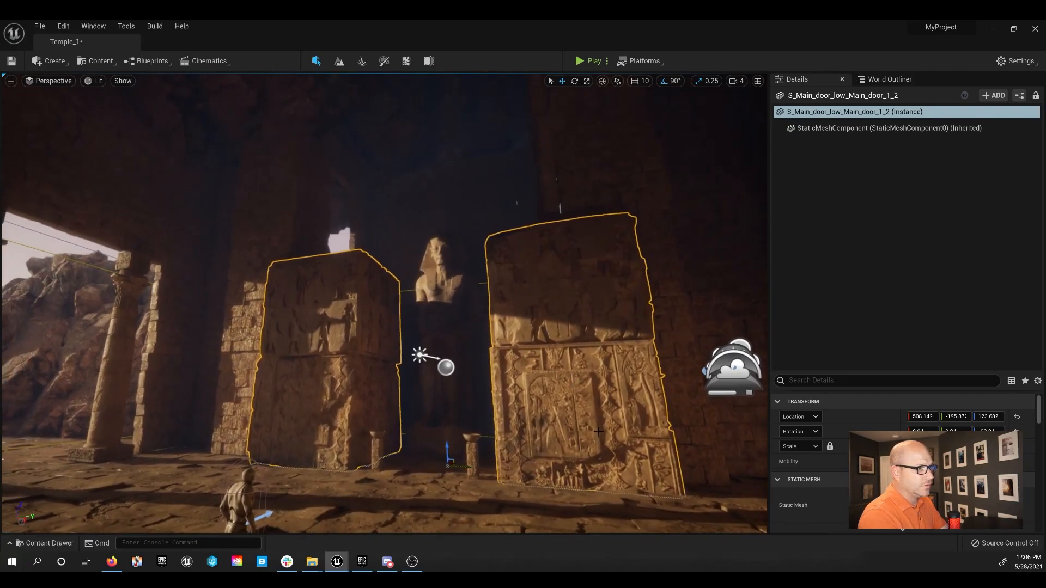
Place the S_Main_door_low_Main_door_1_1 mesh in front of the door blocks and scale it up to match them
click(42, 544)
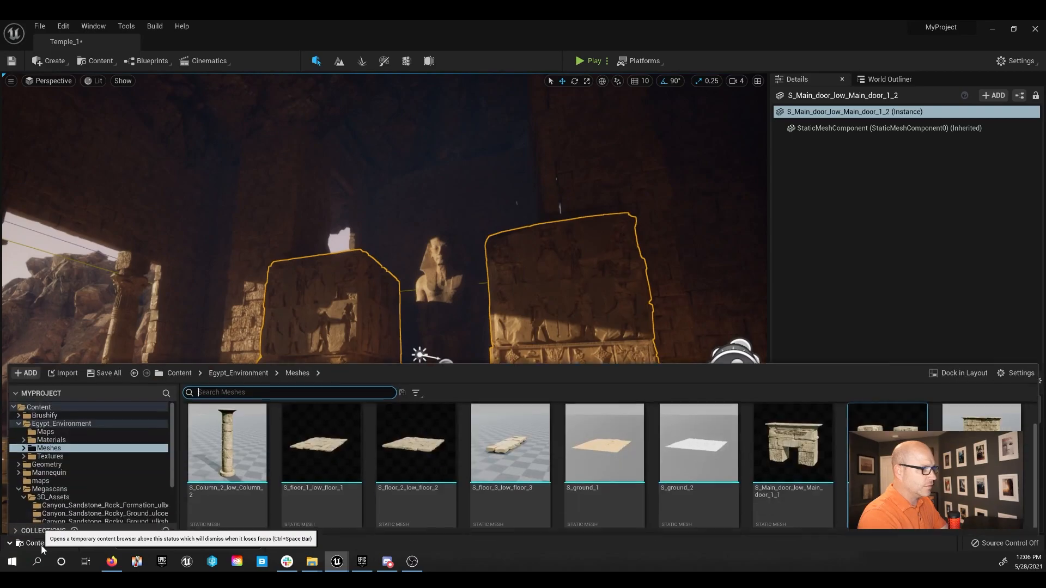
drag(764, 466, 339, 489)
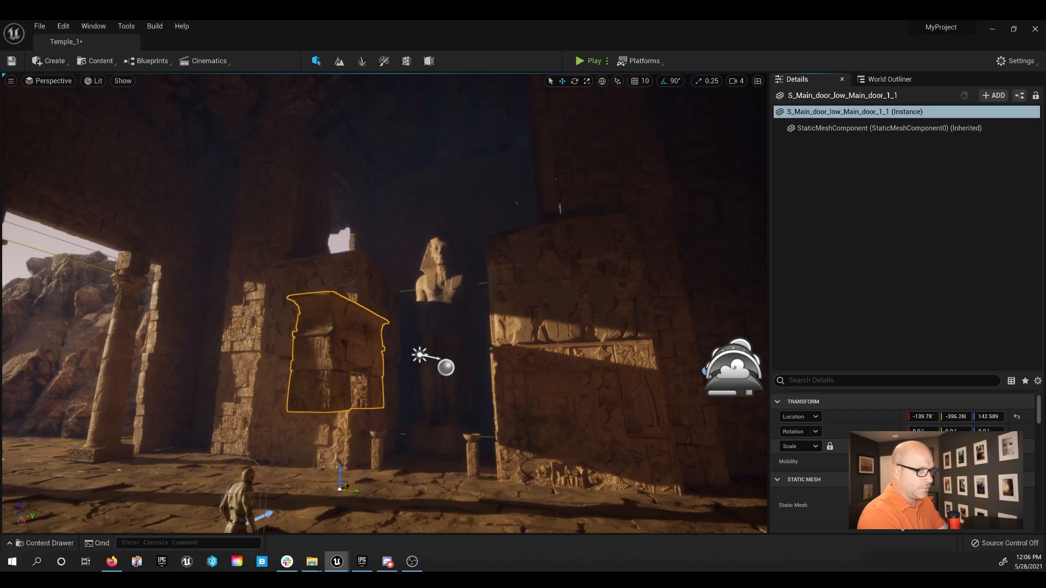
key(Return)
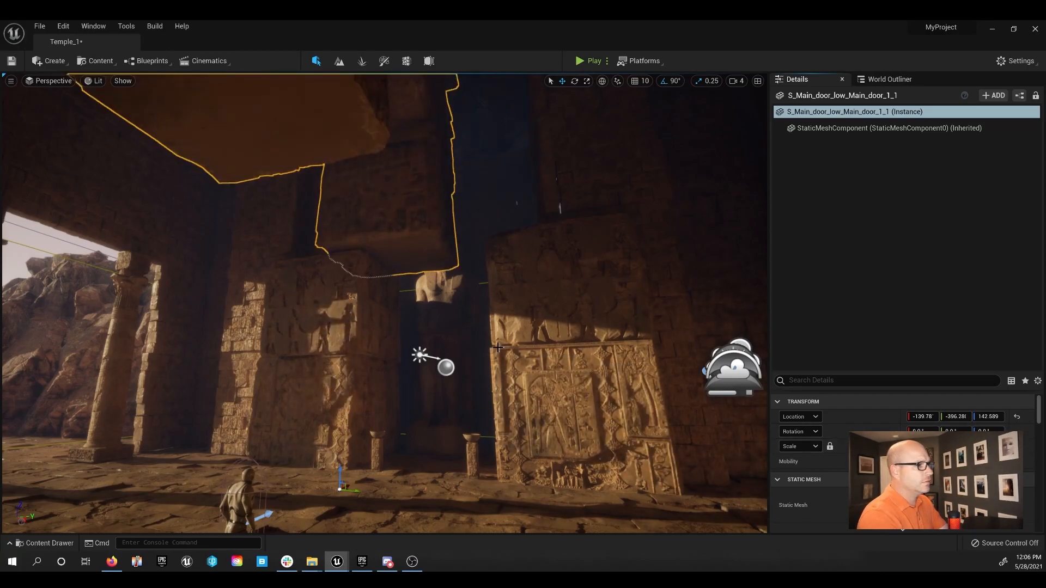
Rotate the upper main door piece 90° about the vertical axis and set it above the lower door blocks
right_drag(399, 304, 360, 307)
key(s)
key(e)
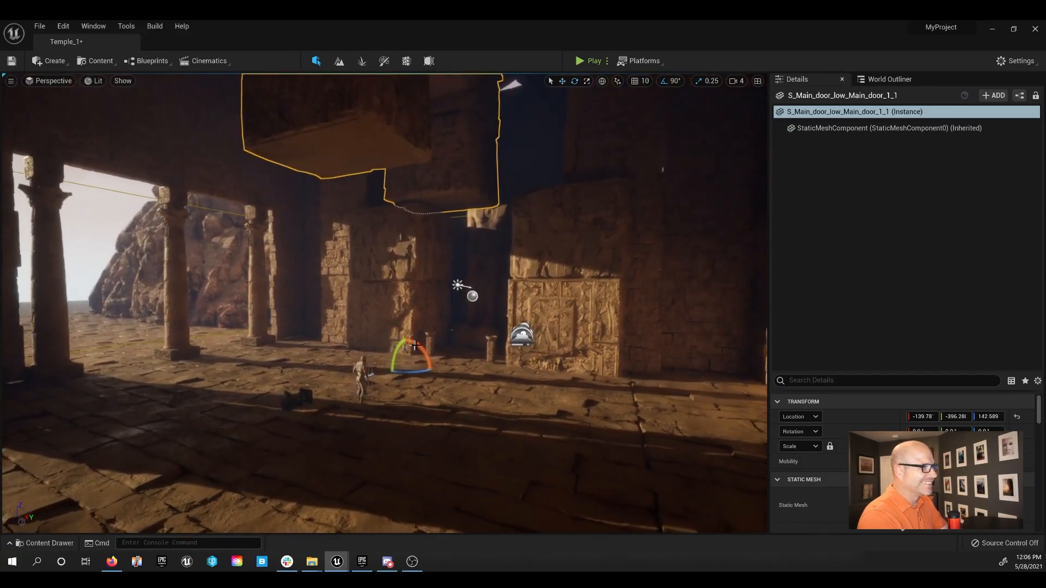
drag(410, 374, 477, 335)
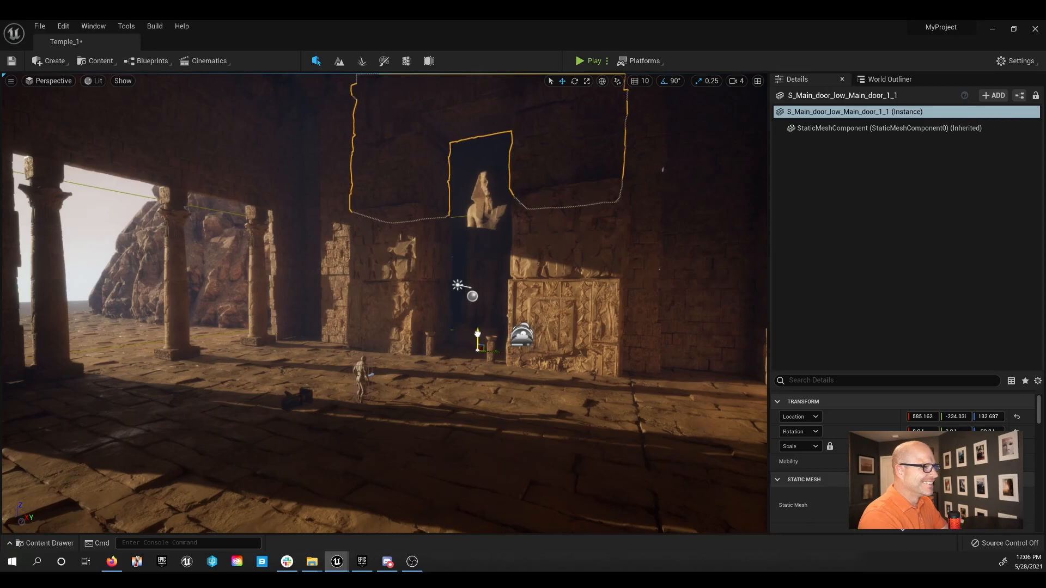
Select both bowl pedestals in front of the alcove, move them back toward the statue to X about 328, and deselect them
click(430, 344)
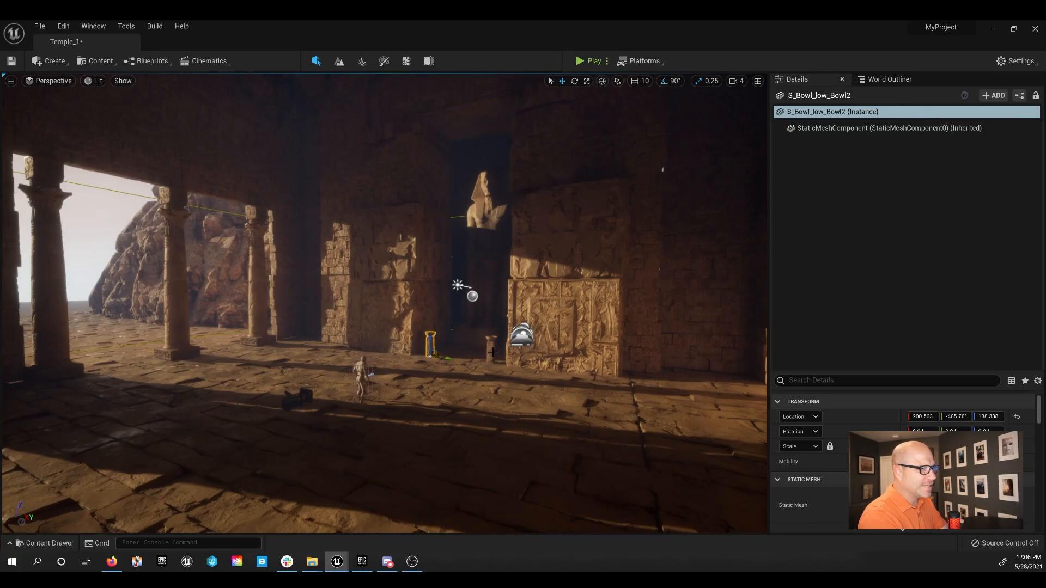
ctrl+click(492, 351)
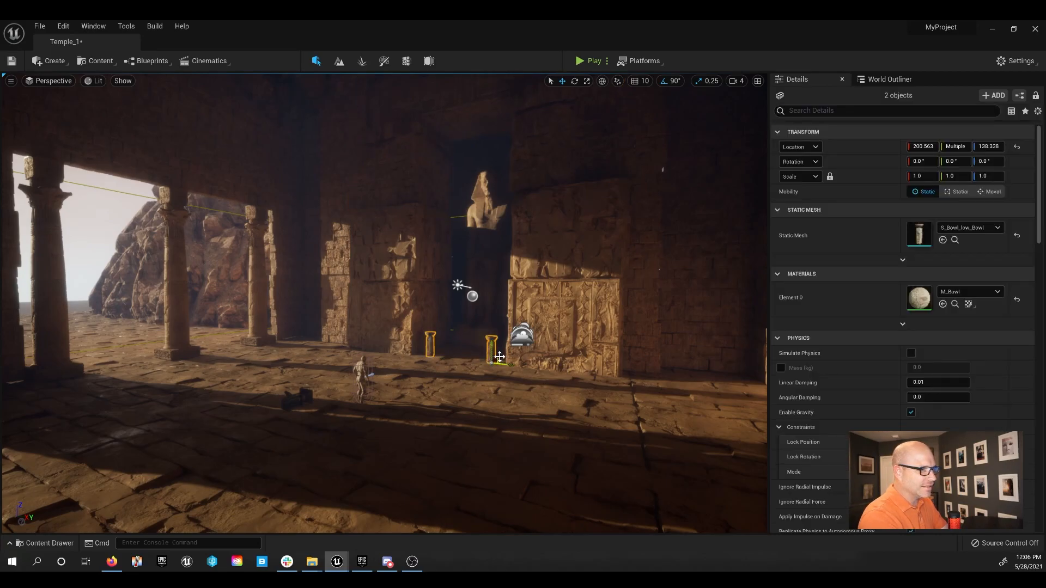
click(500, 357)
key(w)
right_drag(488, 346, 514, 330)
click(500, 444)
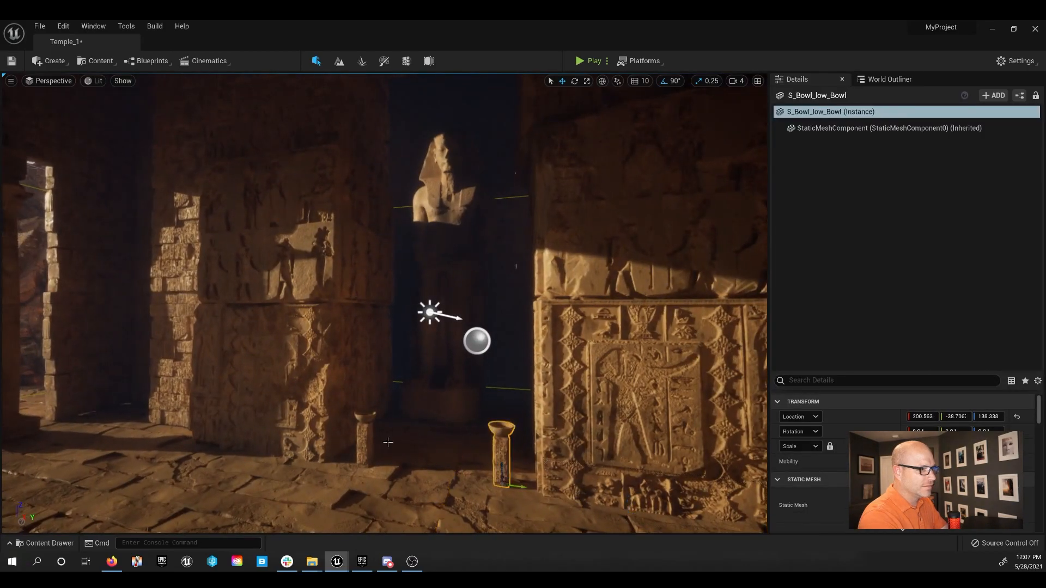
ctrl+click(367, 463)
mouse_move(372, 459)
mouse_down()
mouse_move(392, 442)
mouse_move(385, 450)
mouse_up()
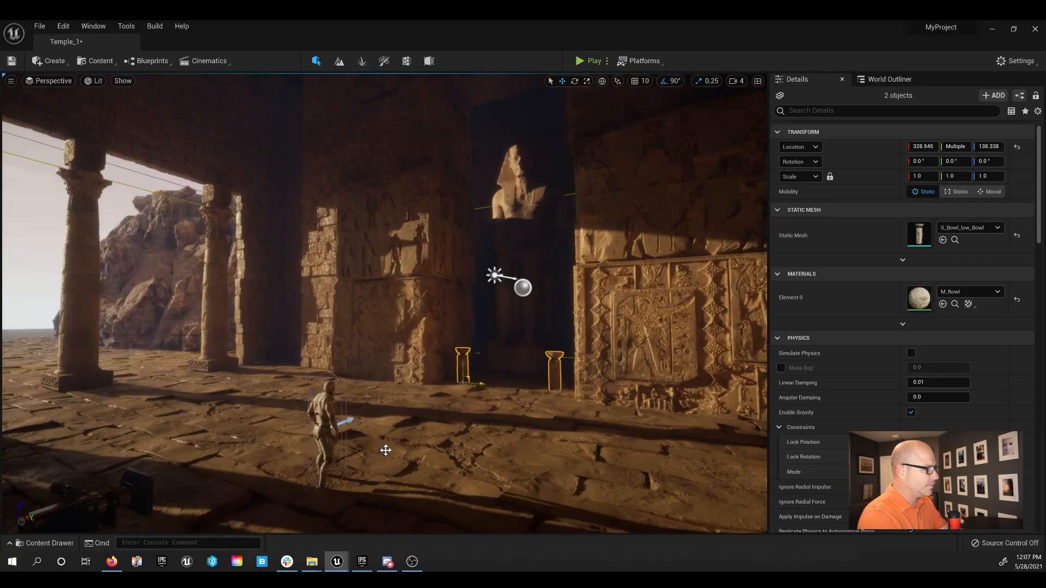
click(508, 401)
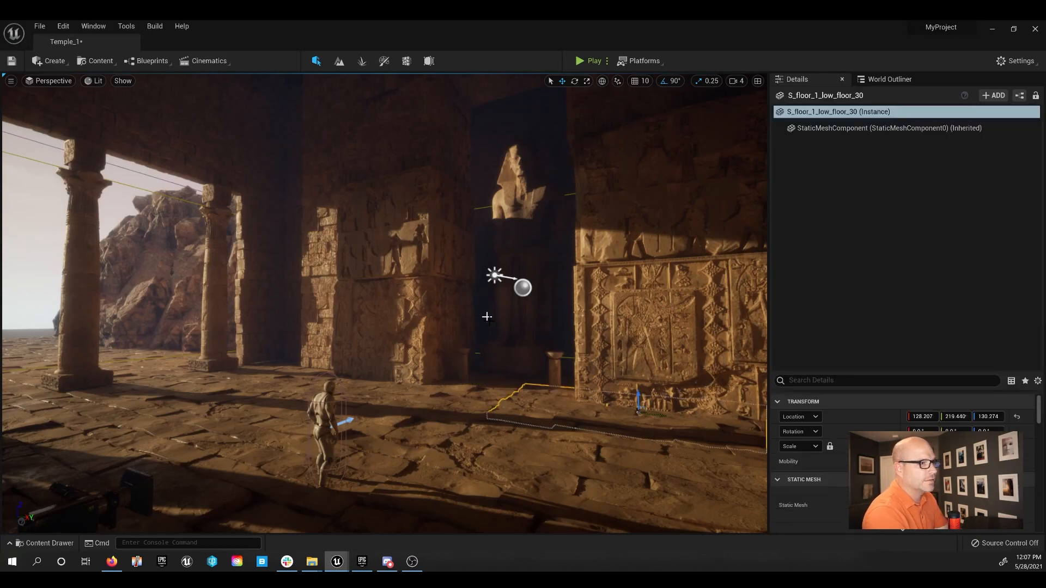
Place the S_ruins_1 static mesh in the temple near the row of columns
right_drag(487, 317, 450, 316)
right_drag(325, 371, 360, 364)
right_drag(504, 197, 447, 216)
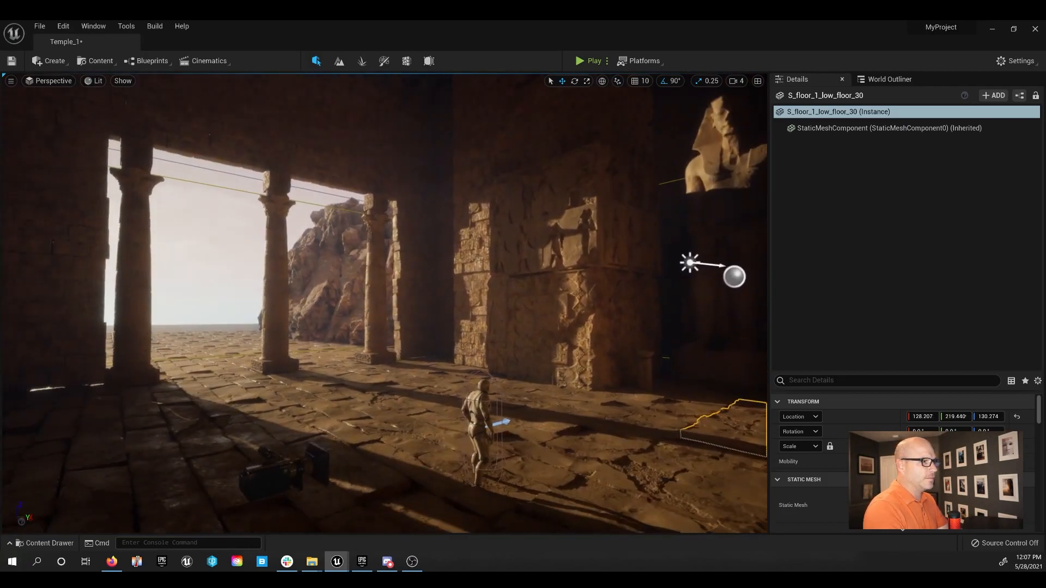
click(57, 543)
scroll(586, 452, down, 2)
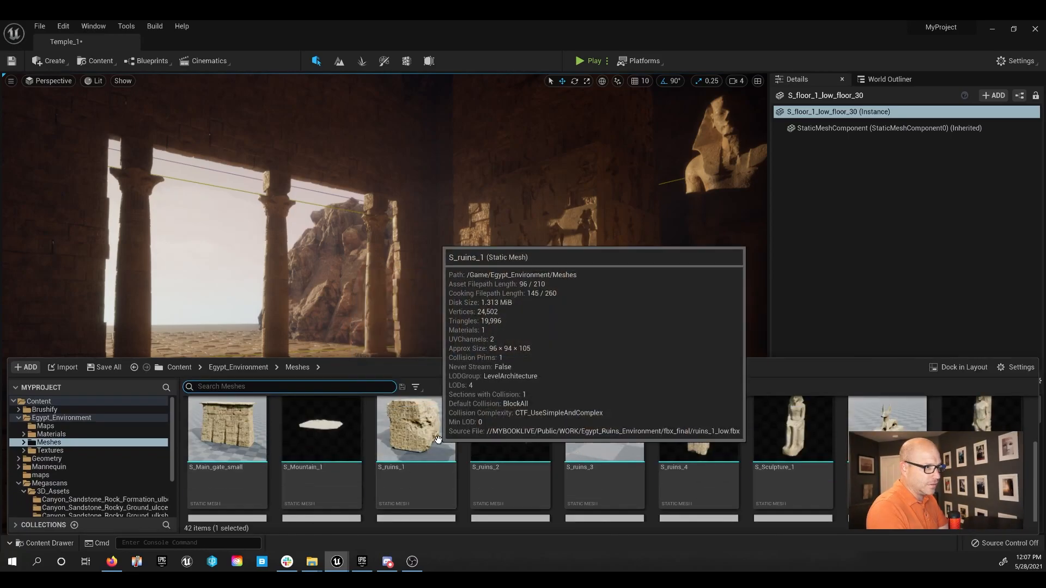
drag(419, 438, 450, 360)
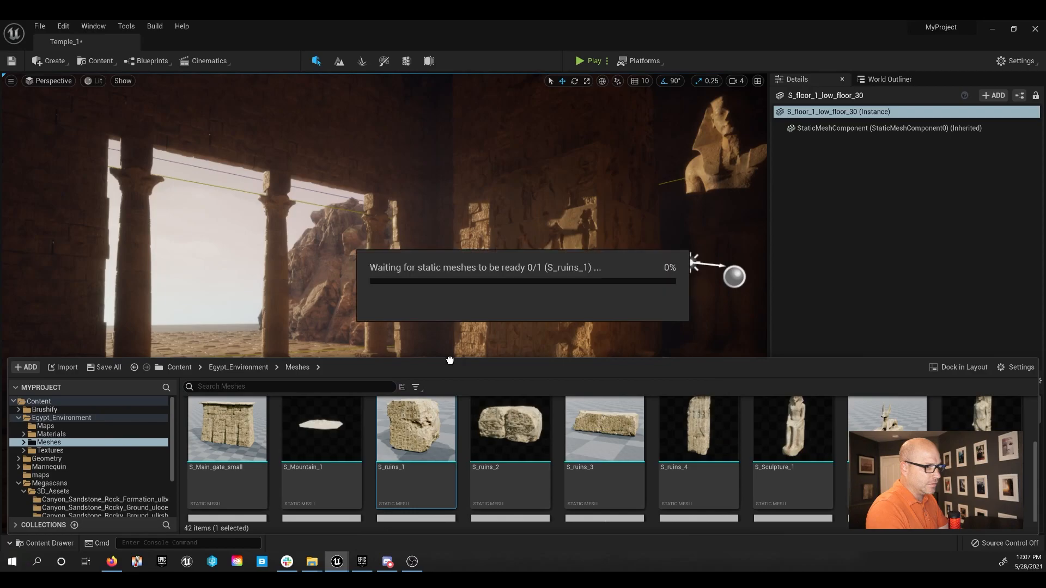
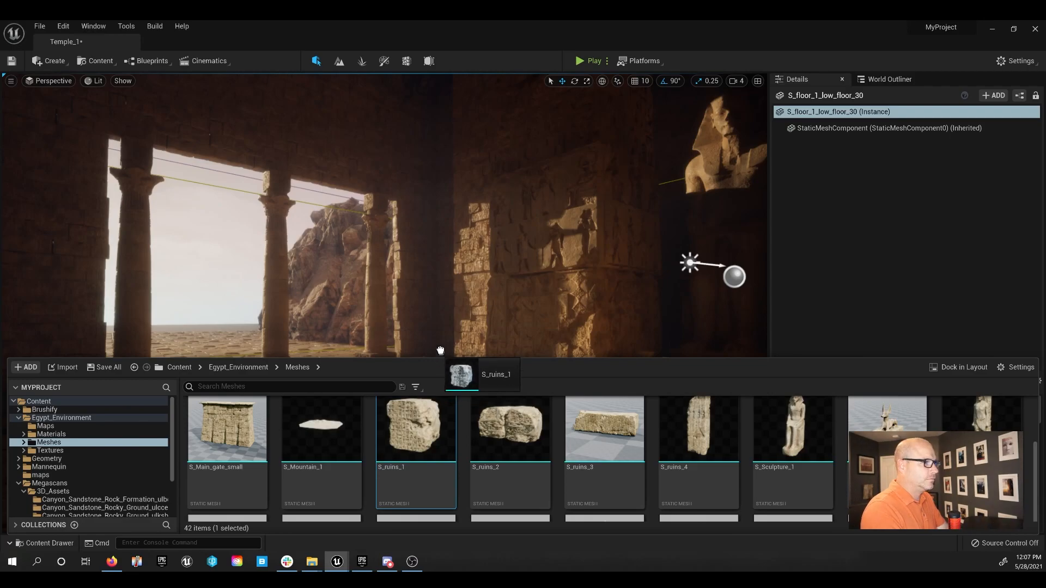
drag(416, 430, 372, 326)
Move the ruin block away from the columns, past the mannequin, to the open floor facing the carved door
right_drag(355, 289, 414, 310)
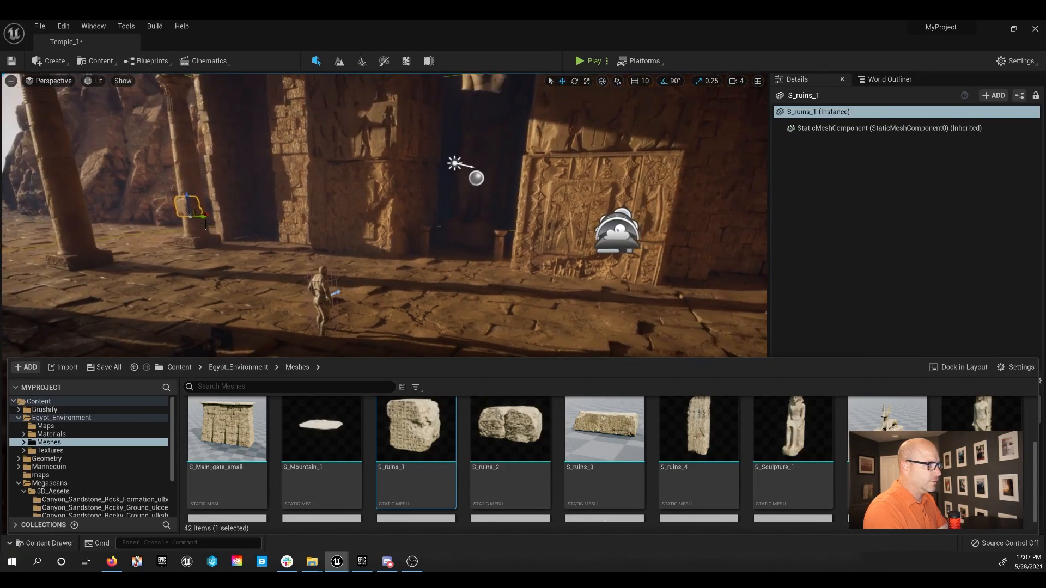
drag(203, 219, 535, 306)
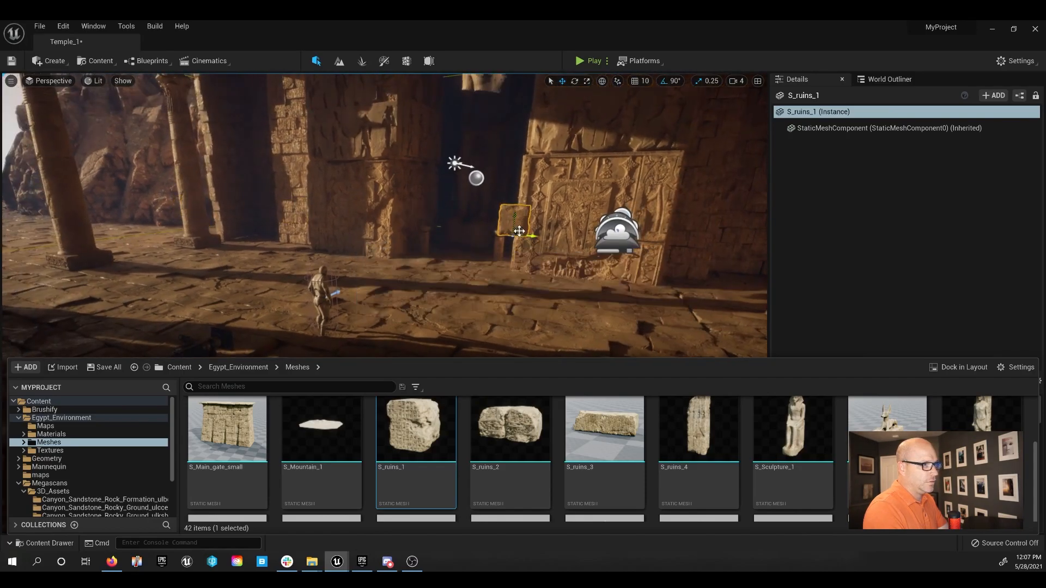
drag(517, 231, 439, 355)
right_drag(456, 252, 454, 296)
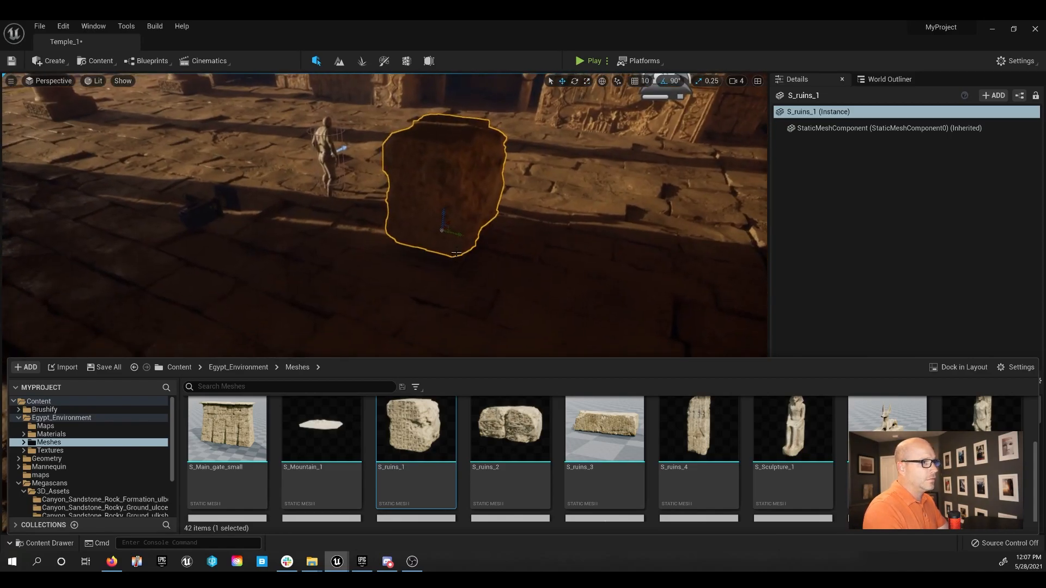
drag(451, 229, 599, 182)
Rotate the ruin block to a free angle with rotation snapping off and settle it into the floor at Y about 427
key(e)
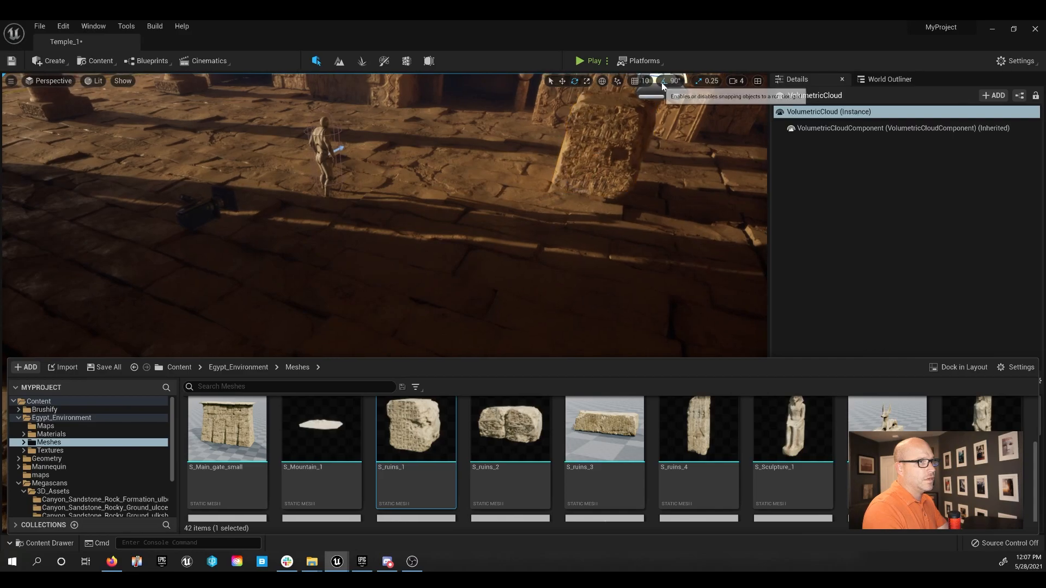
click(589, 183)
click(590, 209)
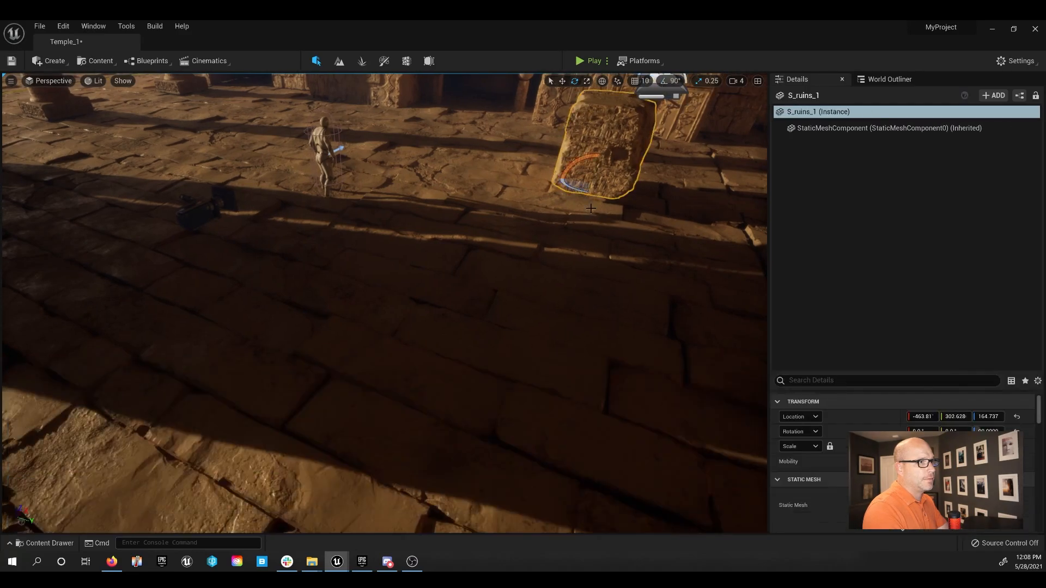
drag(579, 192, 666, 204)
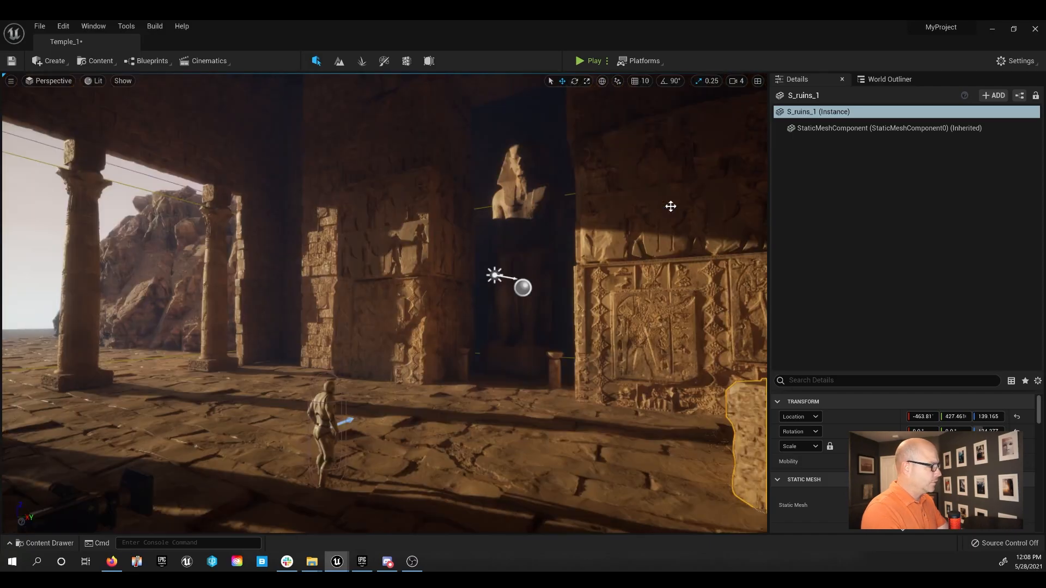
right_drag(403, 268, 382, 313)
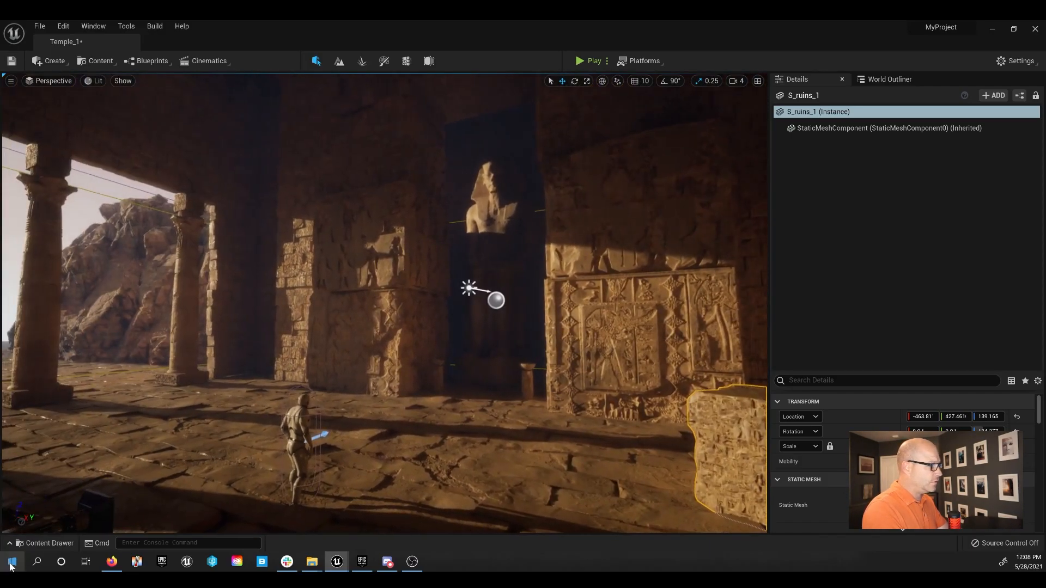
Place the S_Sculpture_3 mesh between the columns and the door and rotate it 90° with rotation snapping on
click(40, 547)
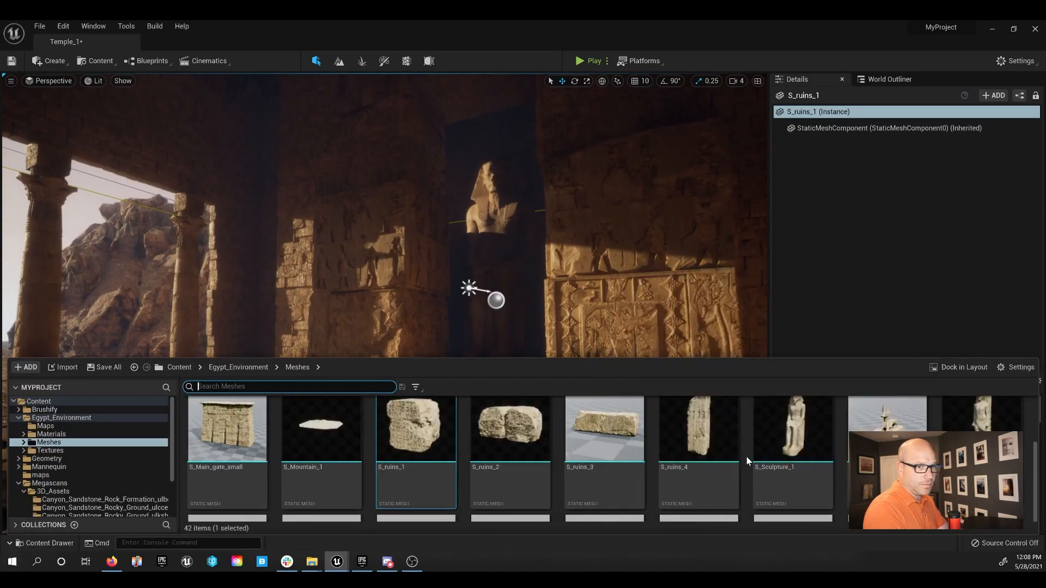
mouse_move(938, 422)
mouse_down()
mouse_move(218, 430)
mouse_move(243, 406)
mouse_move(288, 406)
mouse_up()
key(ctrl+z)
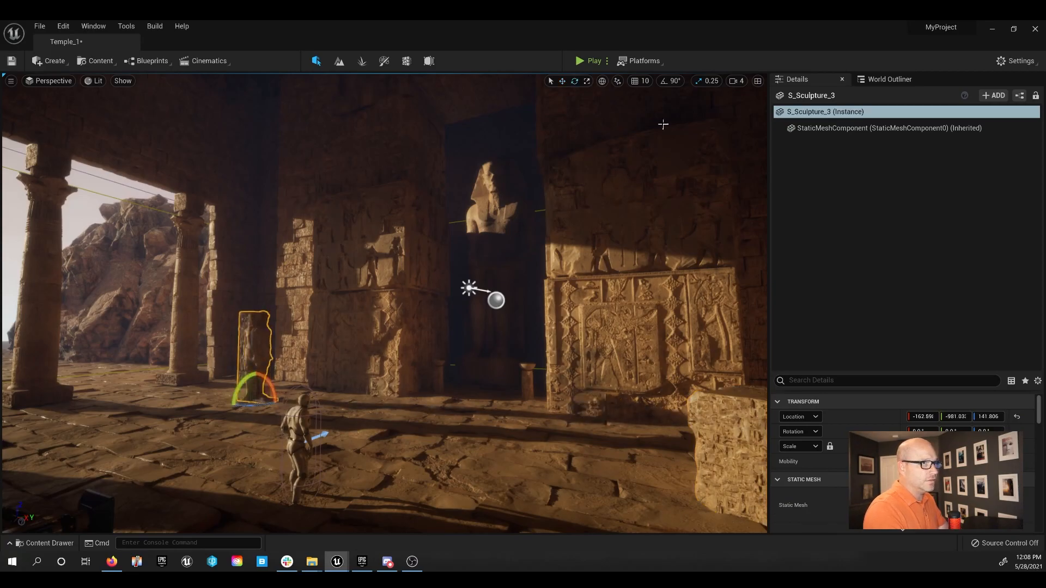
click(663, 82)
drag(258, 405, 300, 406)
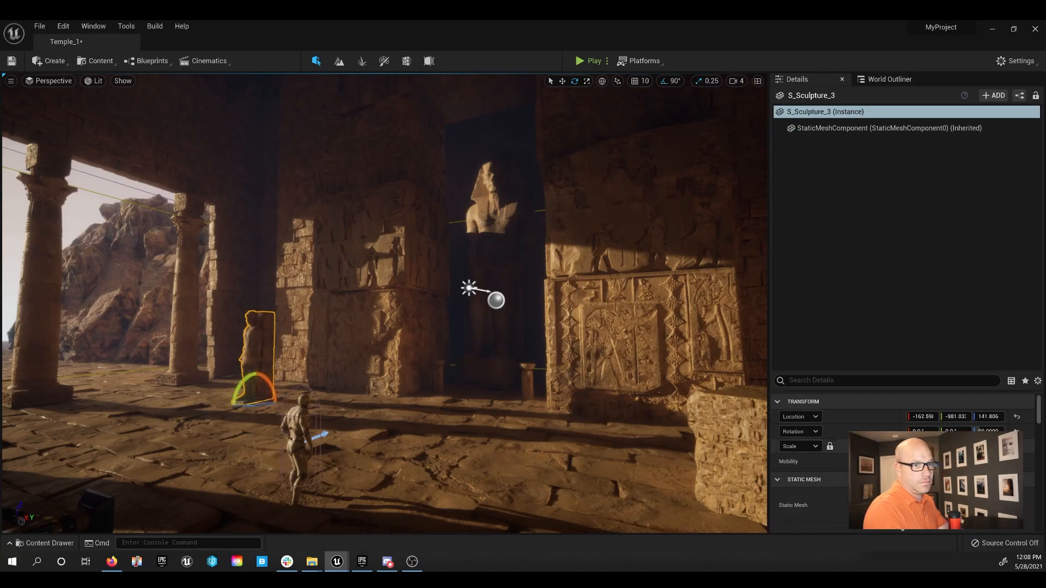
Scale the standing sculpture to 3 and move it back toward the temple wall, to X about 197
text(3)
key(Return)
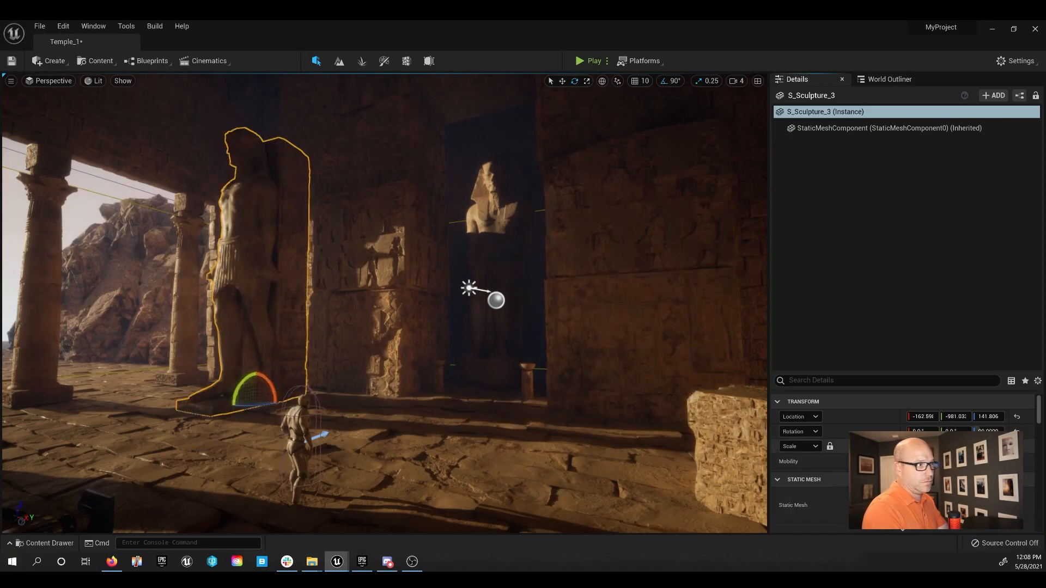
right_drag(309, 470, 310, 470)
key(w)
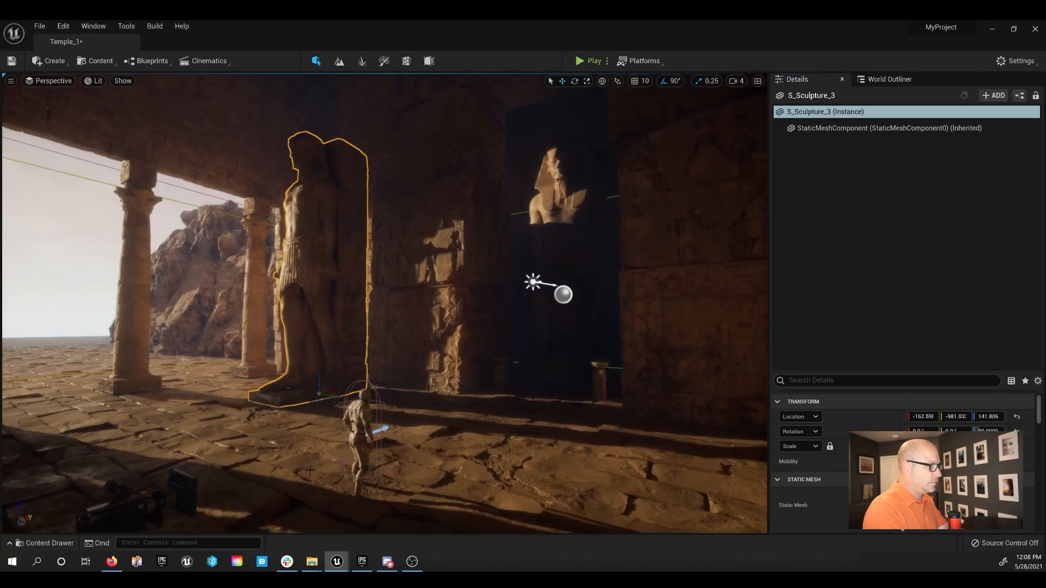
drag(332, 390, 385, 380)
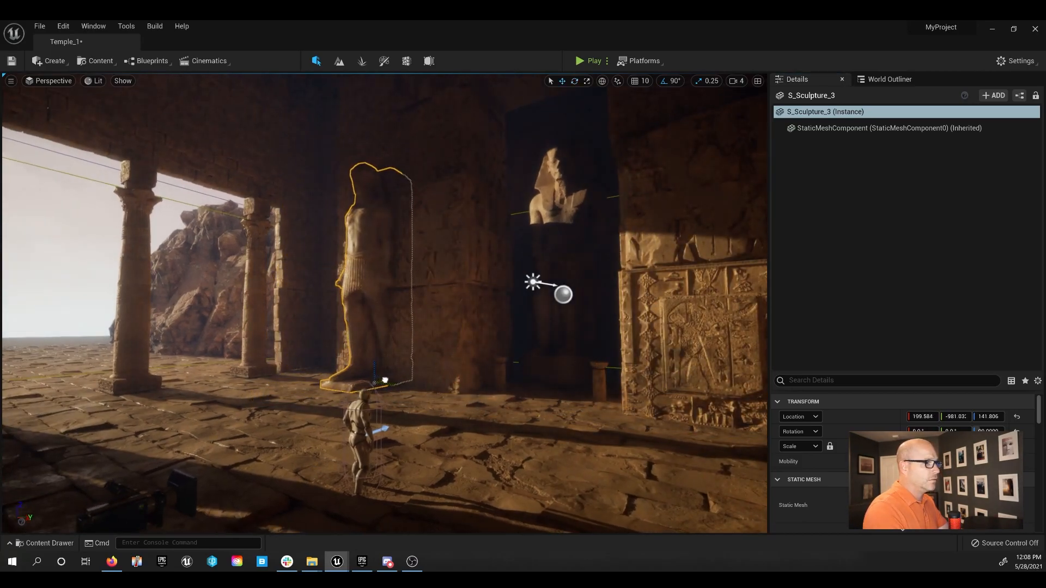
right_drag(387, 383, 408, 383)
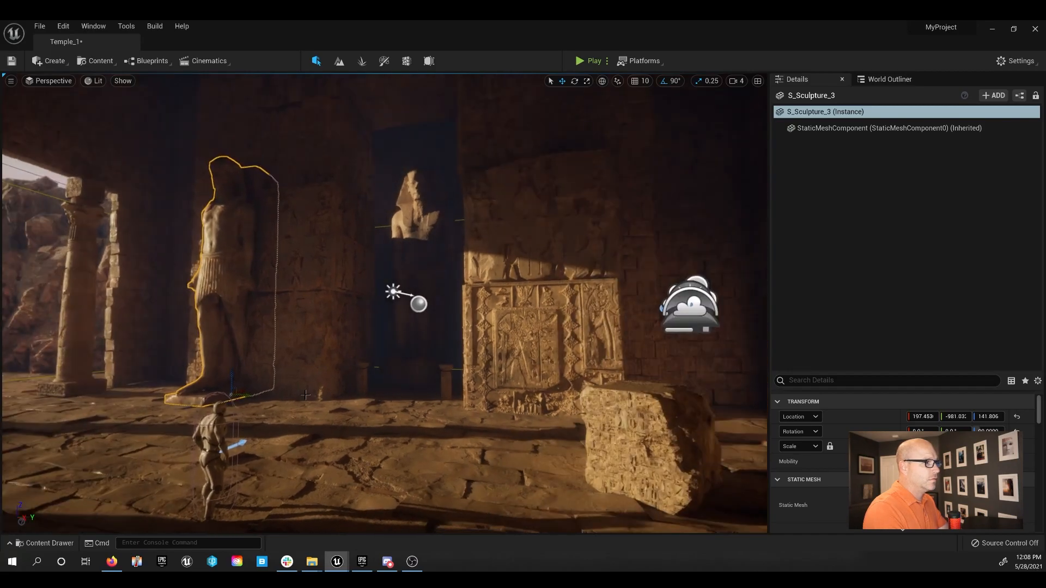
Duplicate the standing sculpture to the carved door side, at Y about 417, and scale the copy down
drag(253, 393, 607, 443)
right_drag(551, 422, 521, 415)
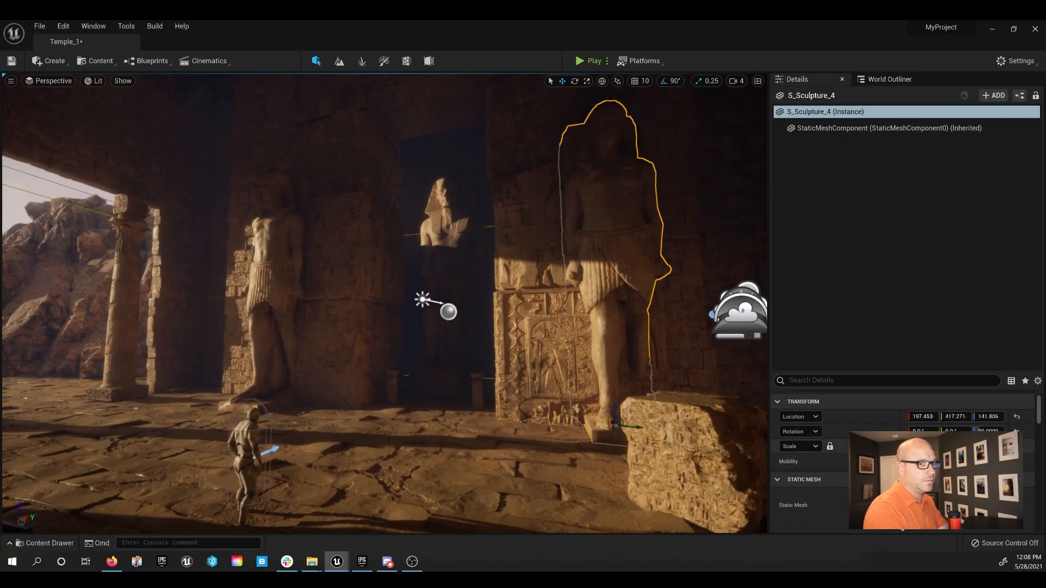
key(Return)
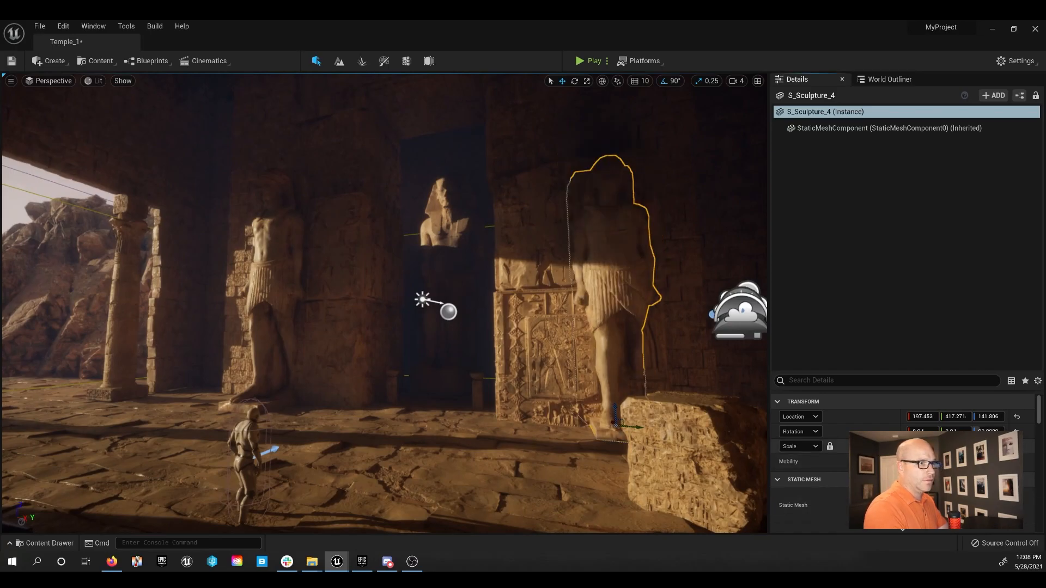
Scale down the standing sculpture beside the columns to match its copy by the carved door
click(283, 284)
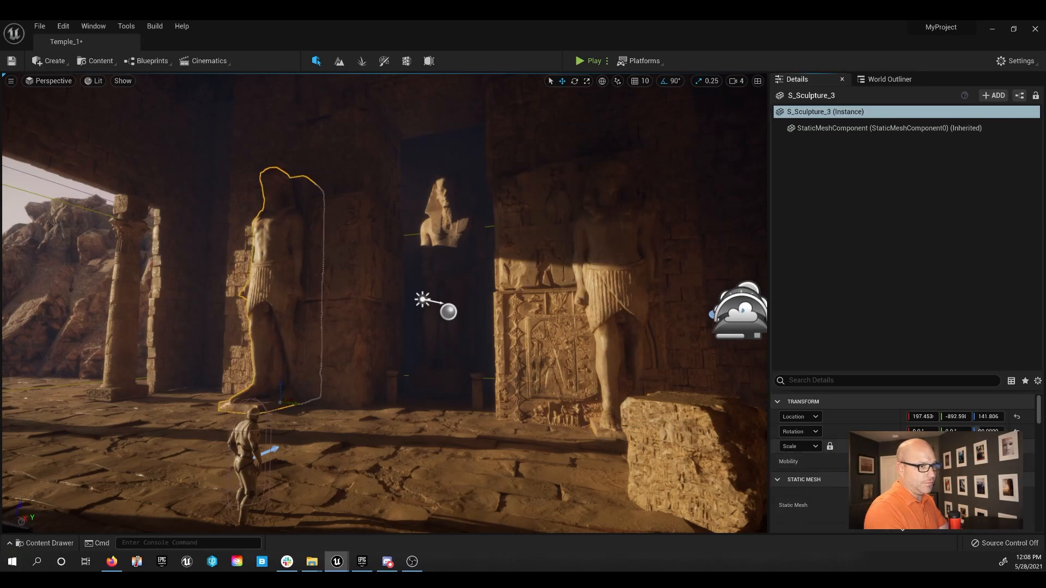
key(Return)
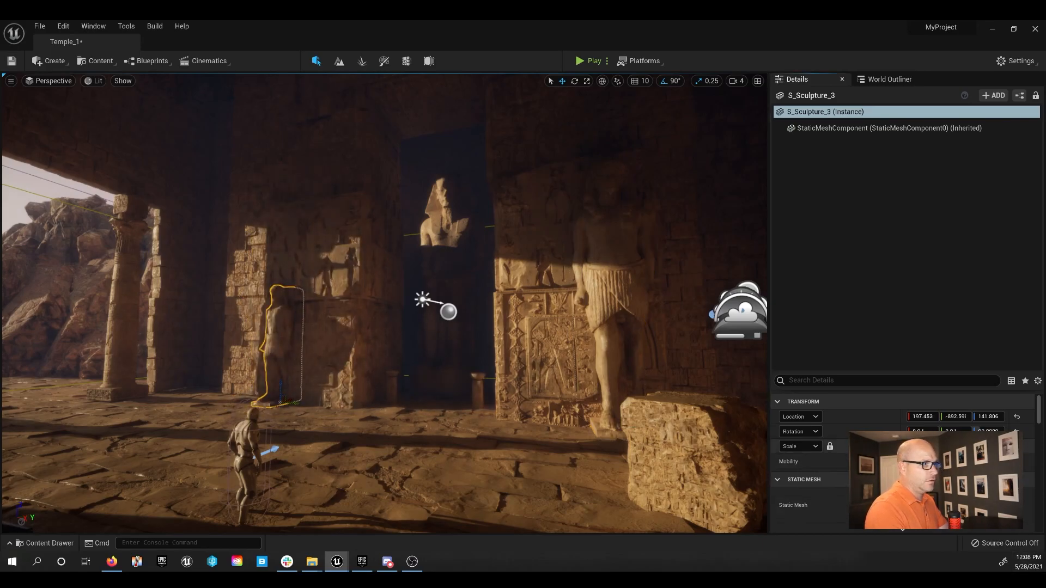
key(Return)
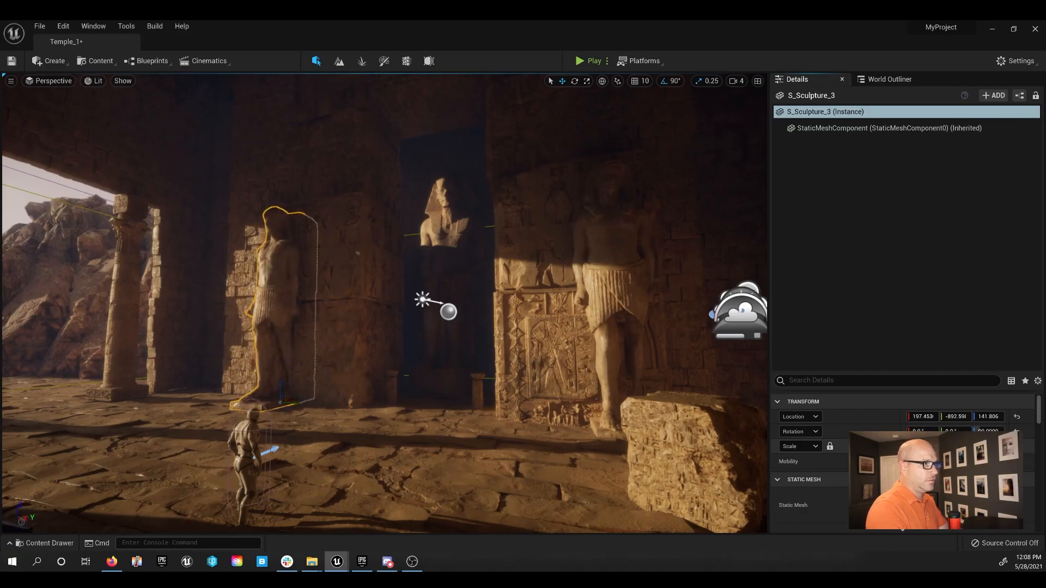
Examine the columns, alcove and temple wall around the rescaled sculptures
mouse_move(388, 413)
right_down()
mouse_move(336, 409)
mouse_move(449, 413)
mouse_move(362, 413)
mouse_move(415, 409)
mouse_move(389, 406)
right_up()
click(348, 411)
key(d)
key(a)
key(a)
key(d)
key(s)
key(w)
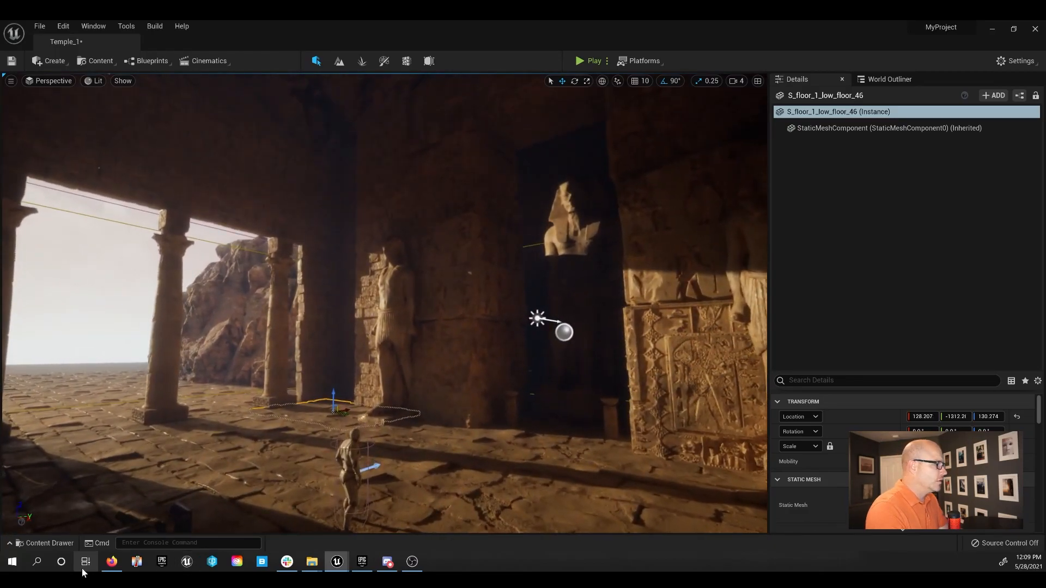
Place the NS_Environment_Falling_Dust effect from the Niagara VFX pack's Environment folder high near the columns, at Z about 1128
click(55, 543)
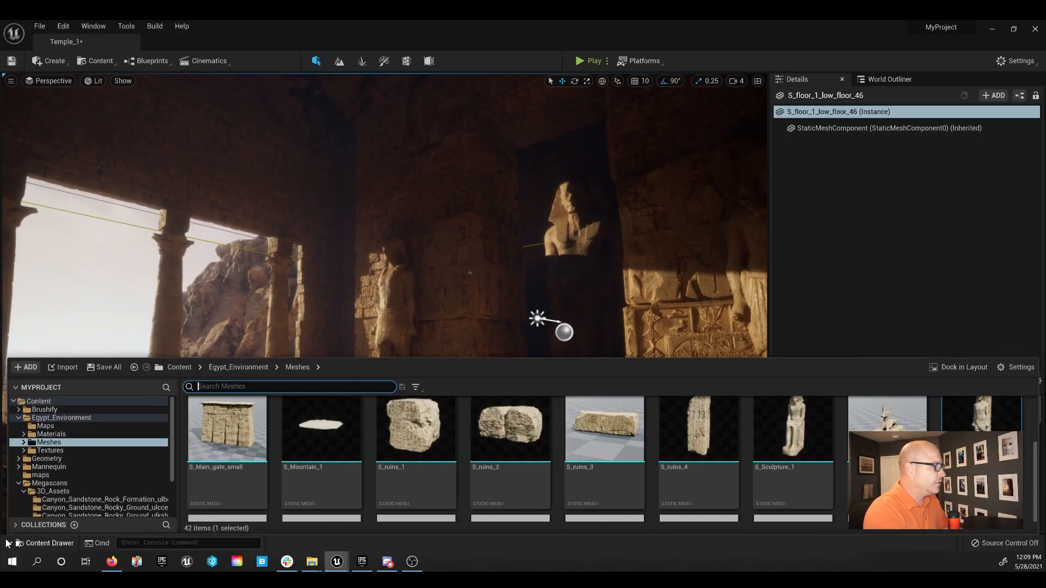
click(19, 483)
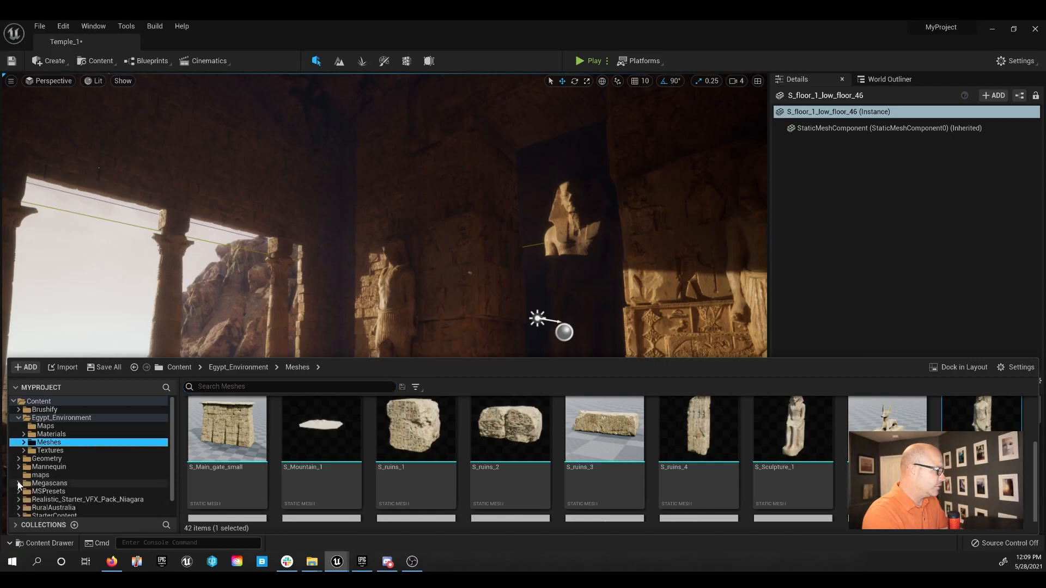
scroll(63, 493, down, 1)
click(85, 485)
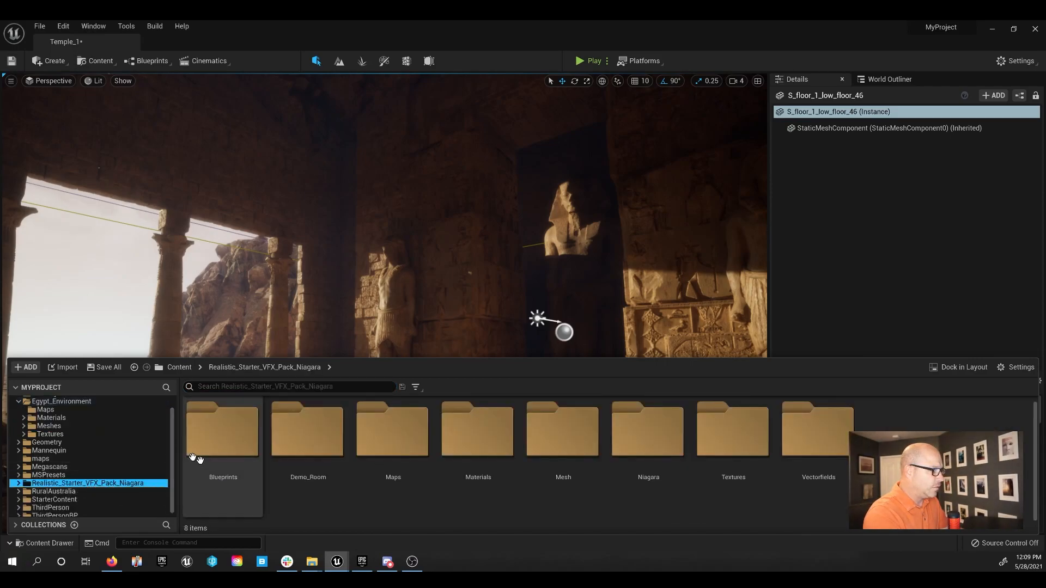
double_click(635, 448)
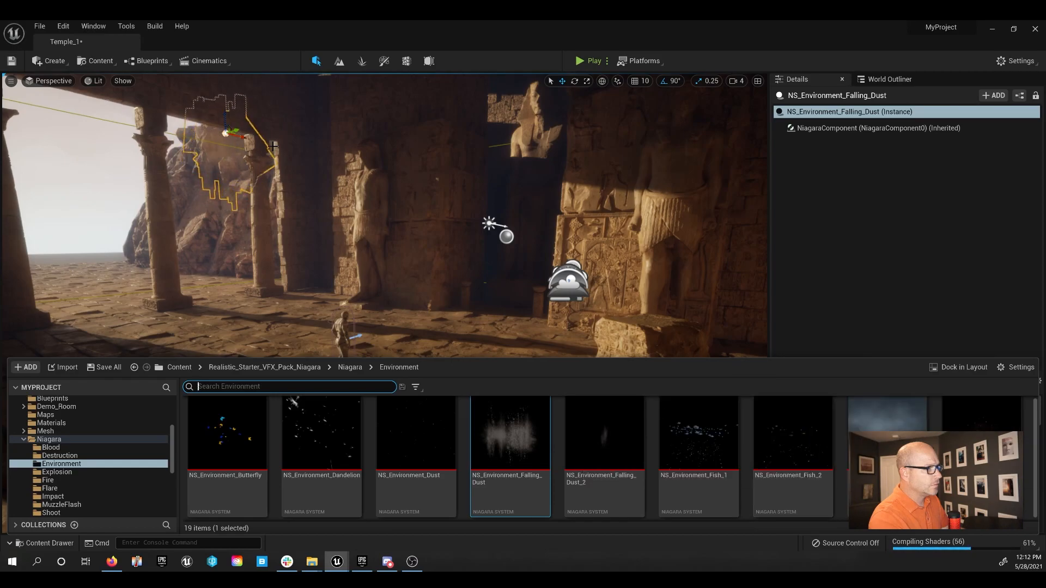
drag(243, 136, 257, 140)
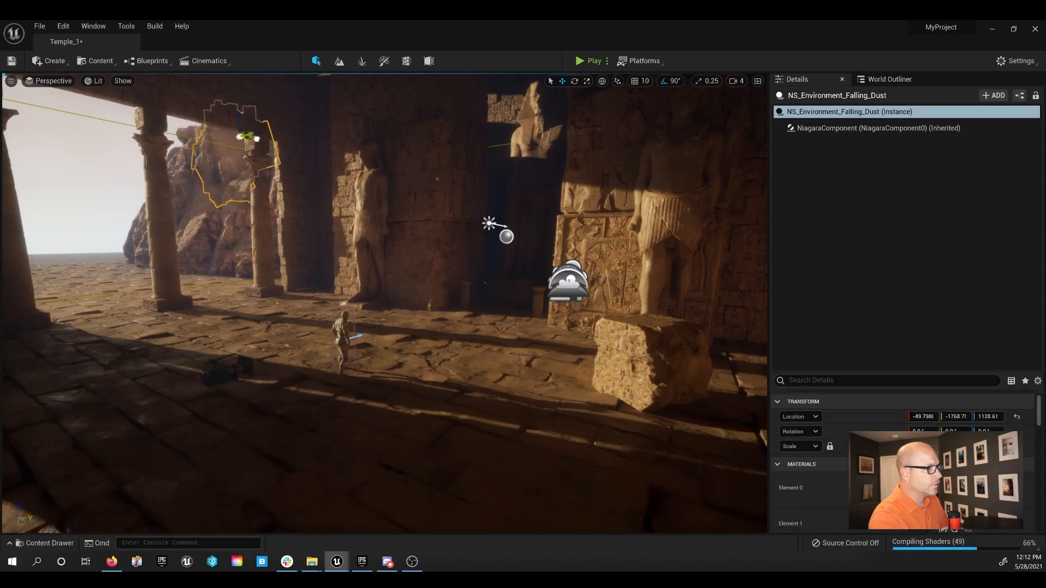
key(Escape)
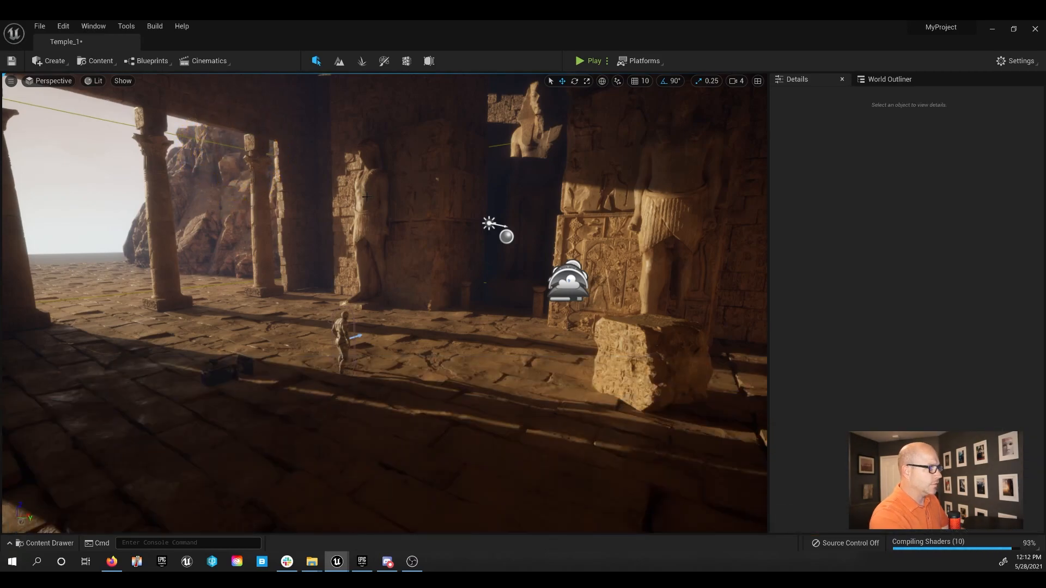
Place the NS_Environment_Fog effect on the floor beside the columns and raise it to Z about 159
click(46, 543)
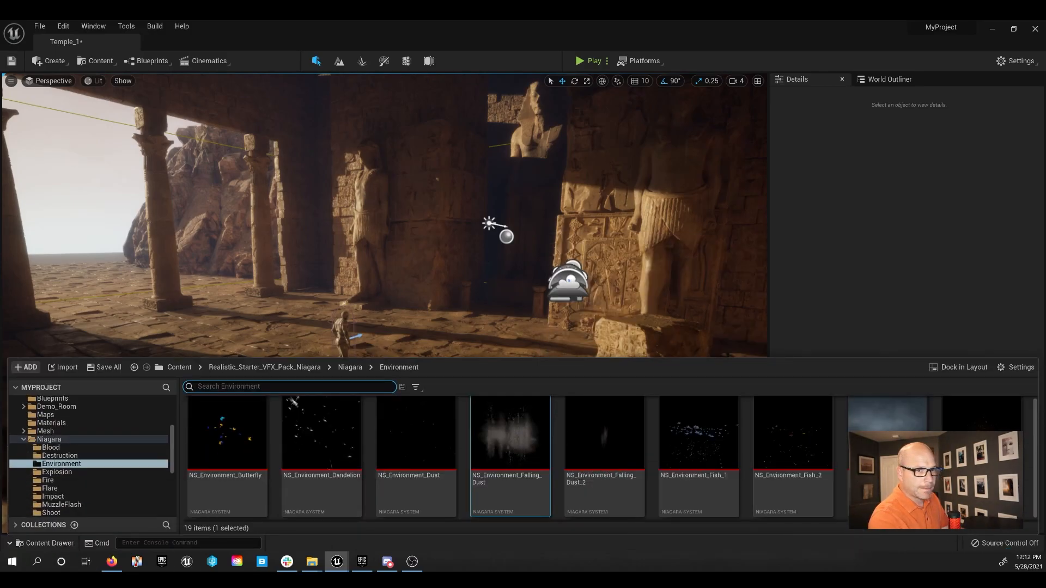
drag(888, 414, 204, 311)
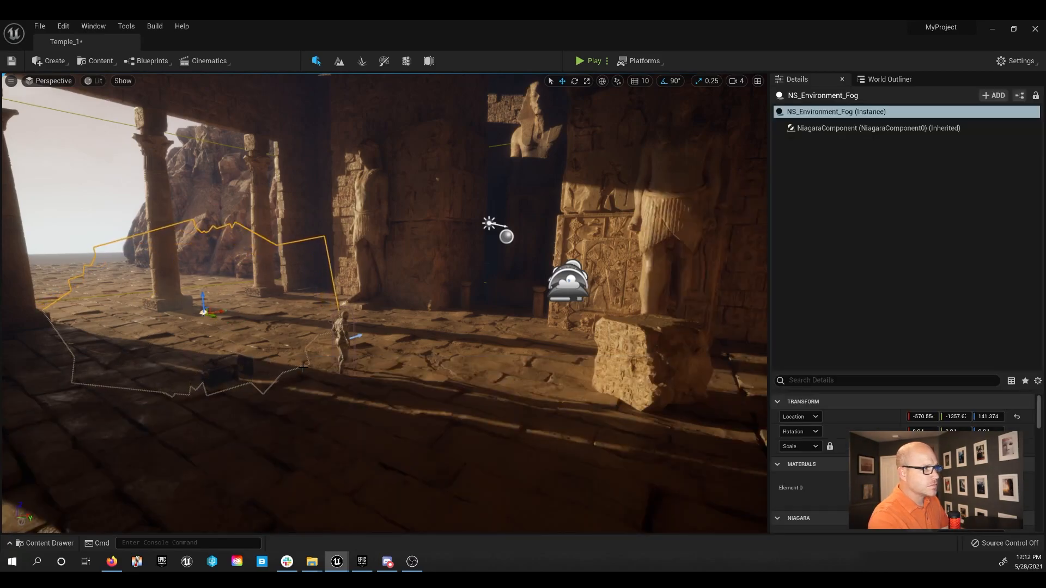
key(e)
right_drag(302, 367, 240, 354)
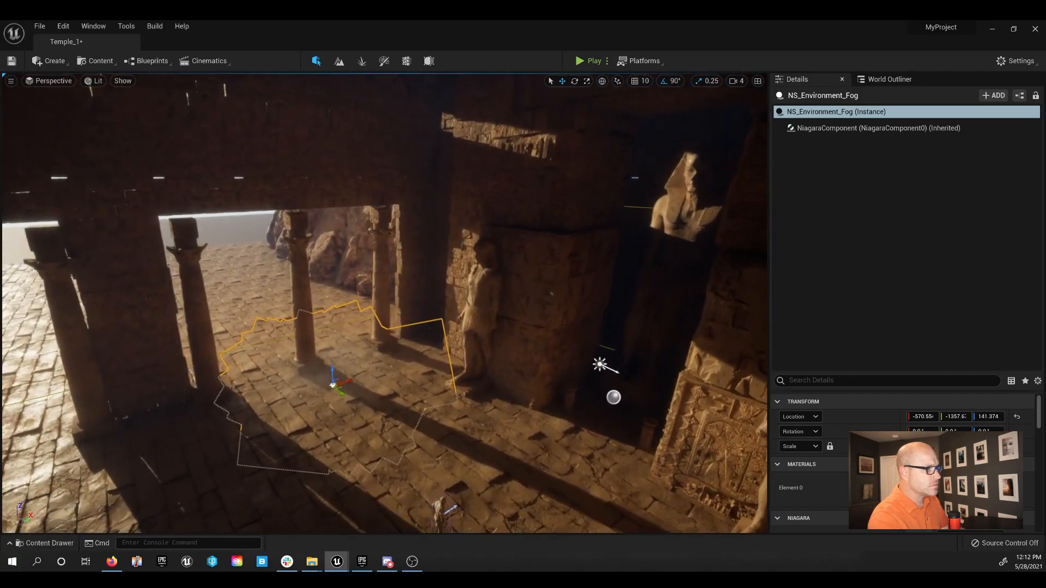
key(f)
right_drag(302, 368, 310, 305)
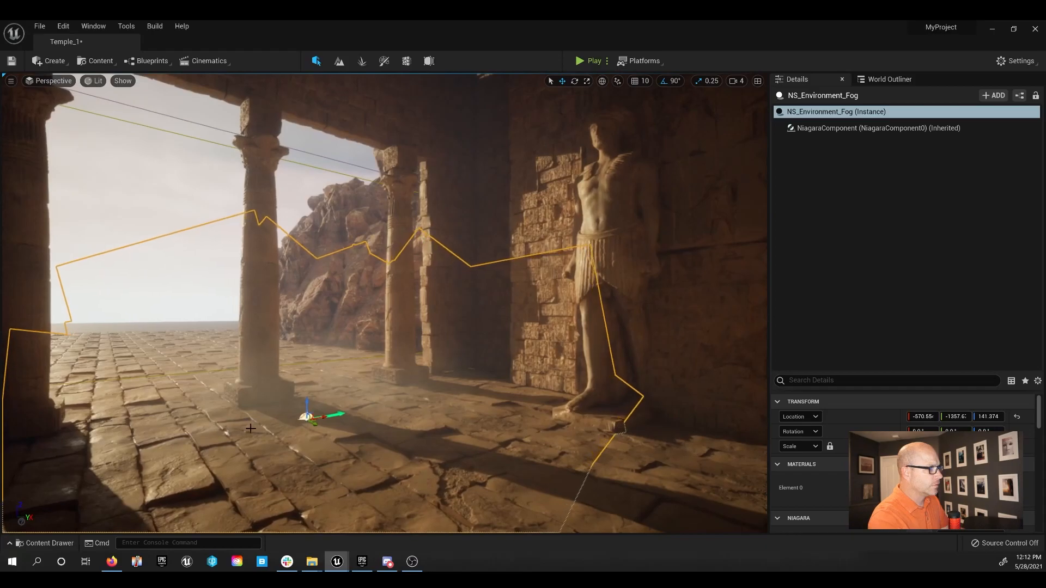
drag(307, 402, 307, 396)
Try a second copy of the fog effect near the mannequin, at Y about -644, and delete it
right_drag(307, 396, 353, 364)
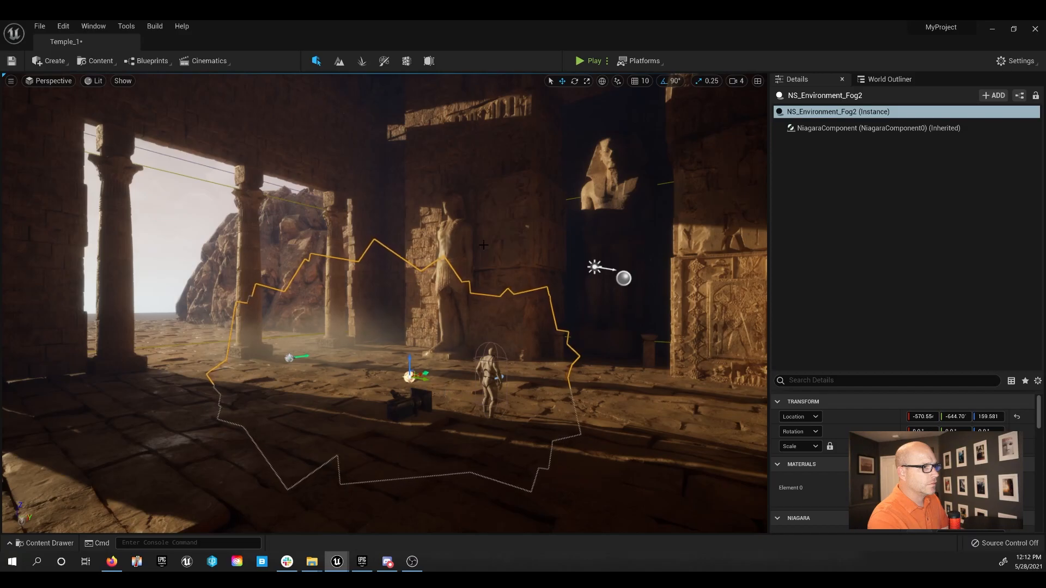
click(494, 302)
right_drag(495, 307, 537, 320)
key(Delete)
Switch the viewport to game view and look over the fog, statues and carved door
key(w)
key(g)
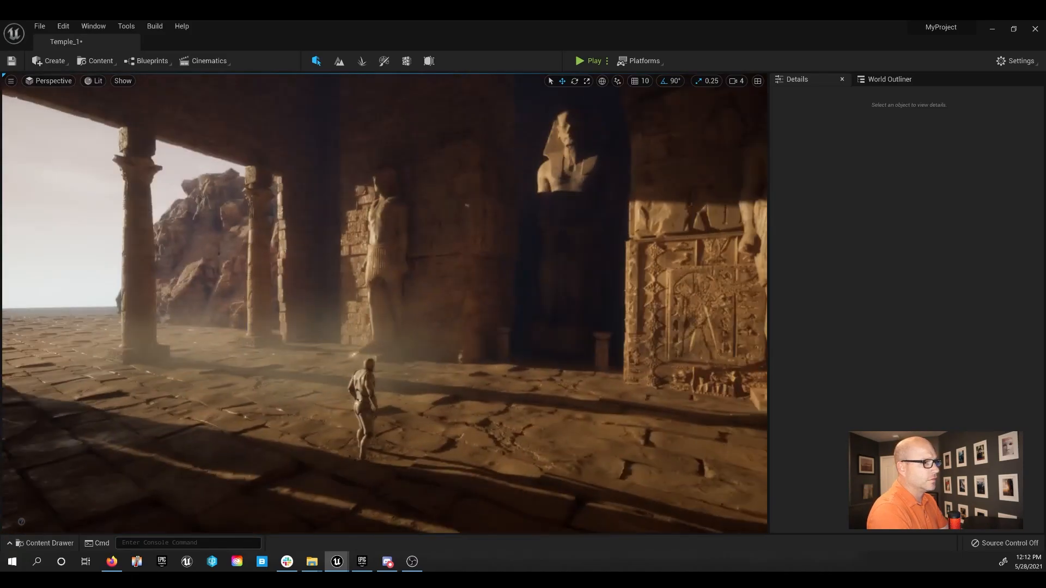
right_drag(522, 305, 569, 321)
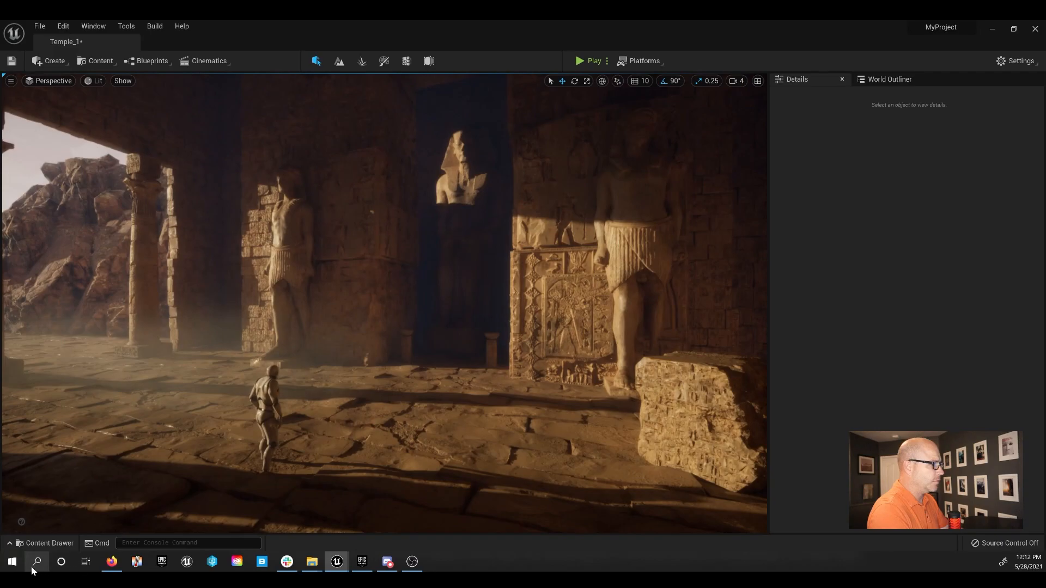
Place the Canyon_Sandstone_Rock_Formation mesh from the Megascans 3D_Assets folder on the floor between the columns and the mannequin
click(50, 543)
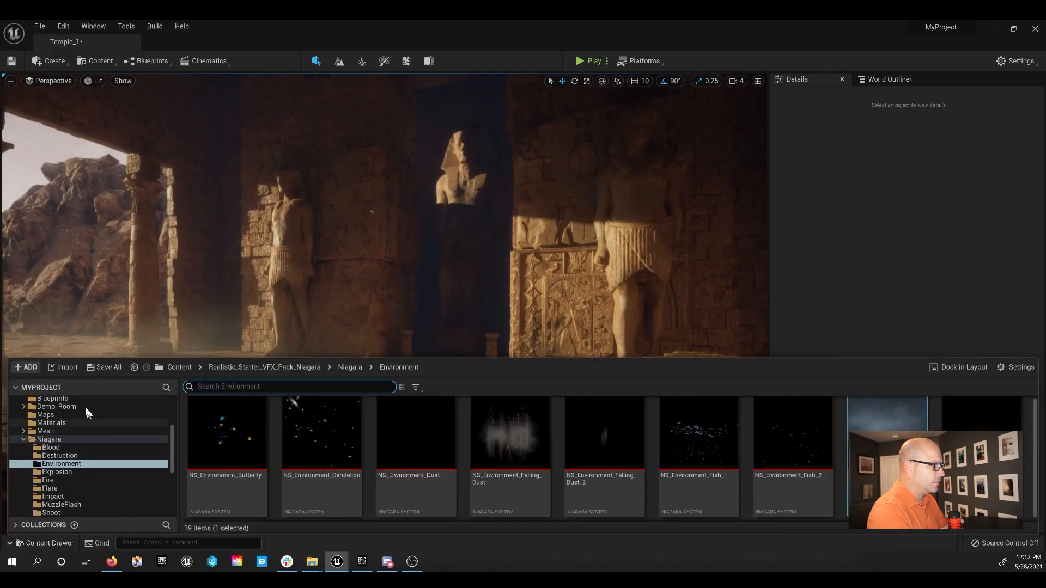
scroll(79, 450, up, 5)
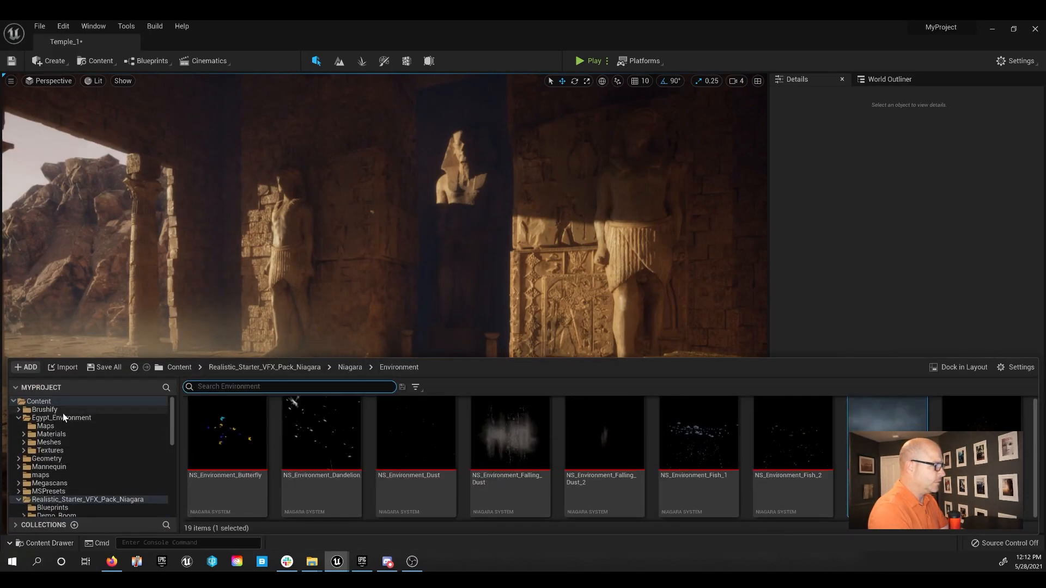
click(18, 418)
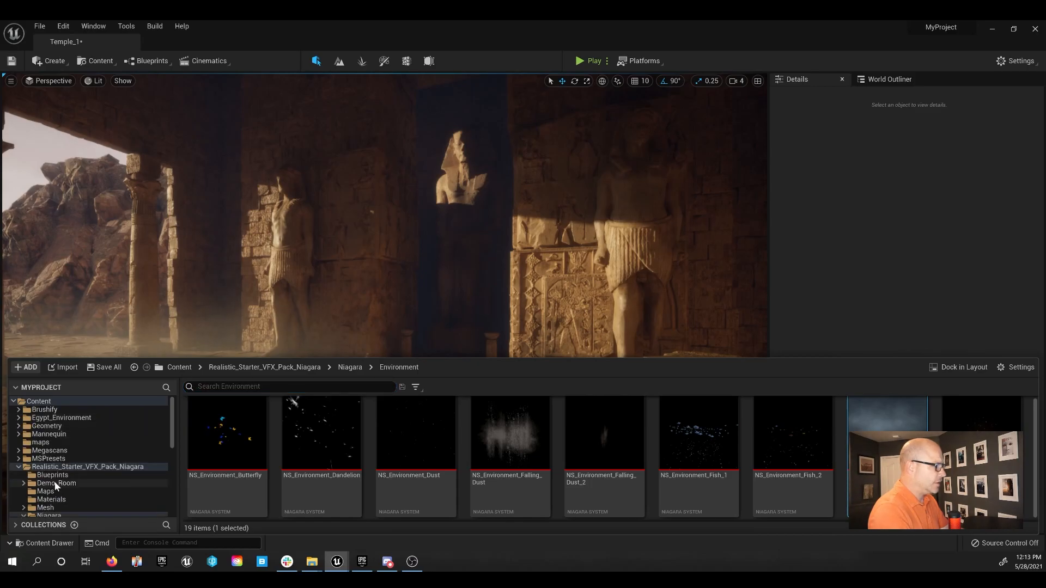
click(55, 451)
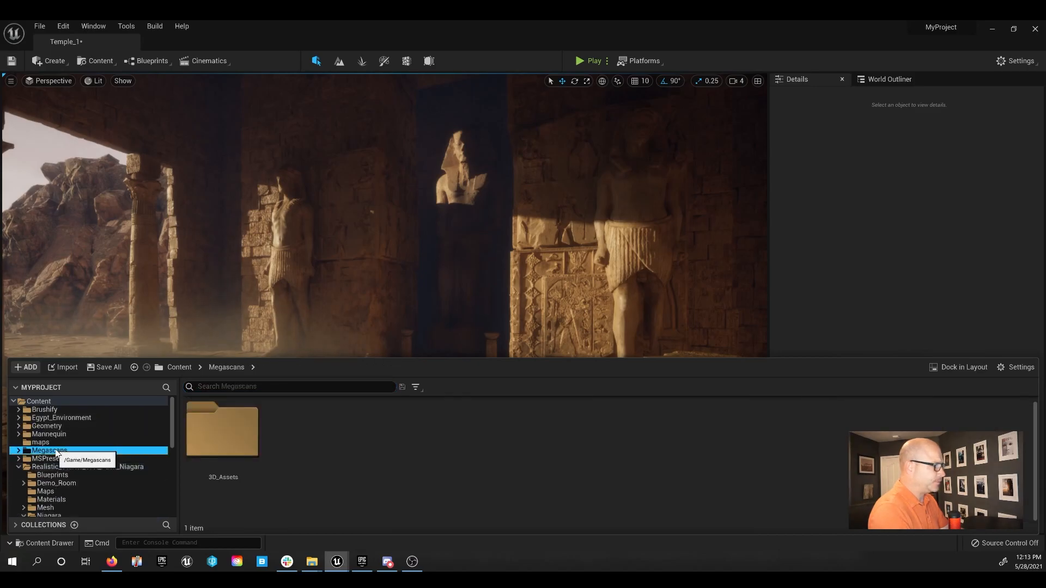
click(18, 451)
click(82, 467)
right_drag(338, 283, 316, 313)
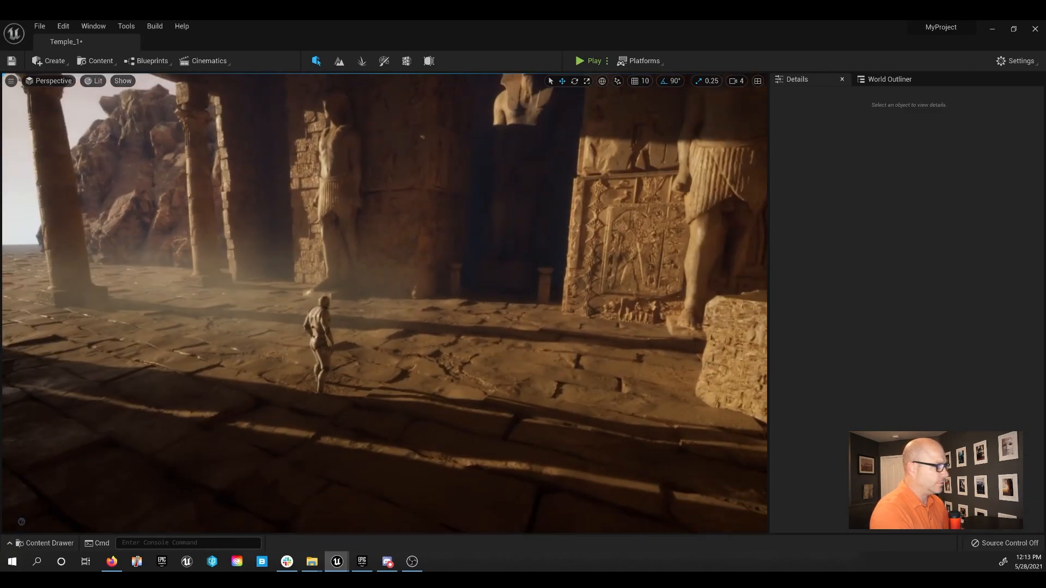
click(63, 544)
drag(311, 442, 254, 299)
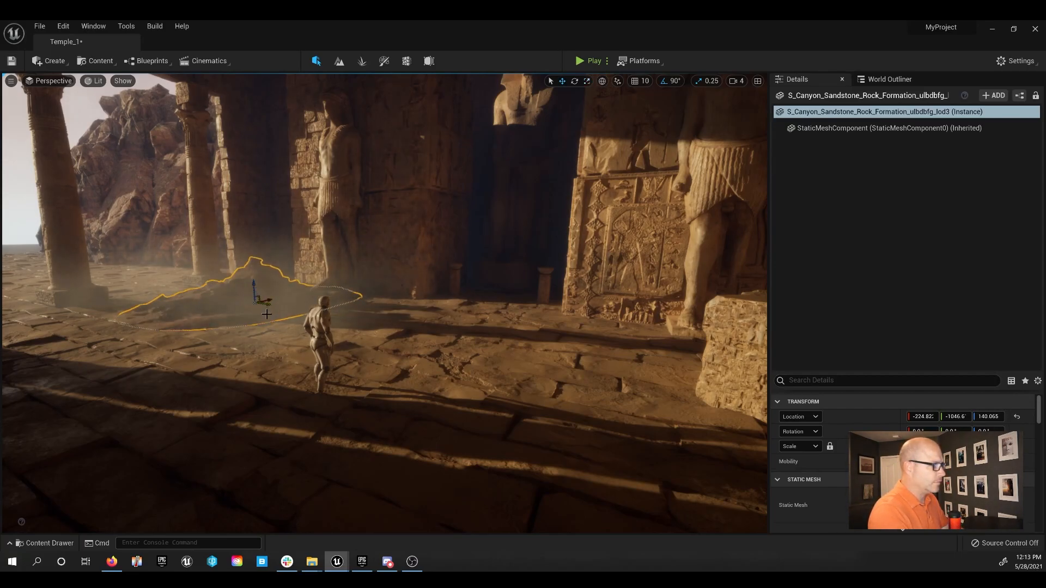
Duplicate the rock formation to the foot of the carved door, at X about 350 and Y about 330
drag(271, 307, 685, 370)
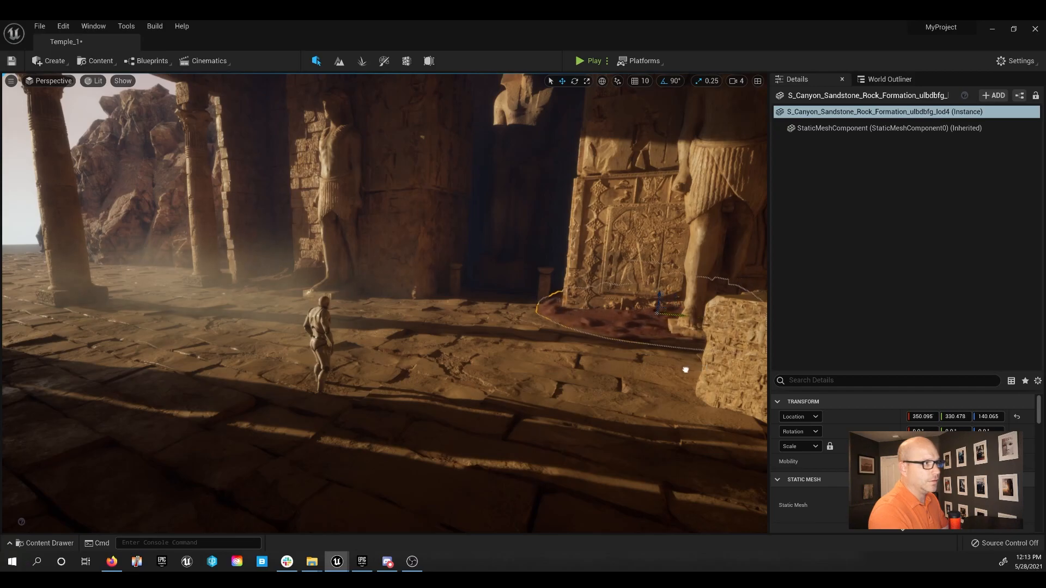
drag(656, 304, 657, 312)
key(ctrl+z)
key(f)
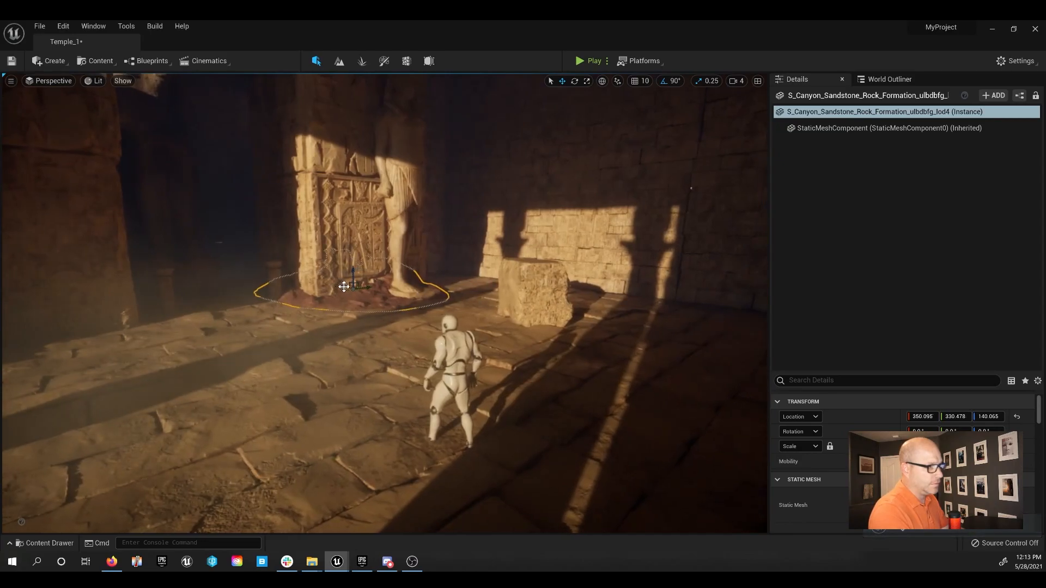
Move the rock formation copy behind the ruin block, to X about 87 and Y about 541
drag(344, 287, 441, 284)
right_drag(441, 285, 370, 283)
key(d)
key(a)
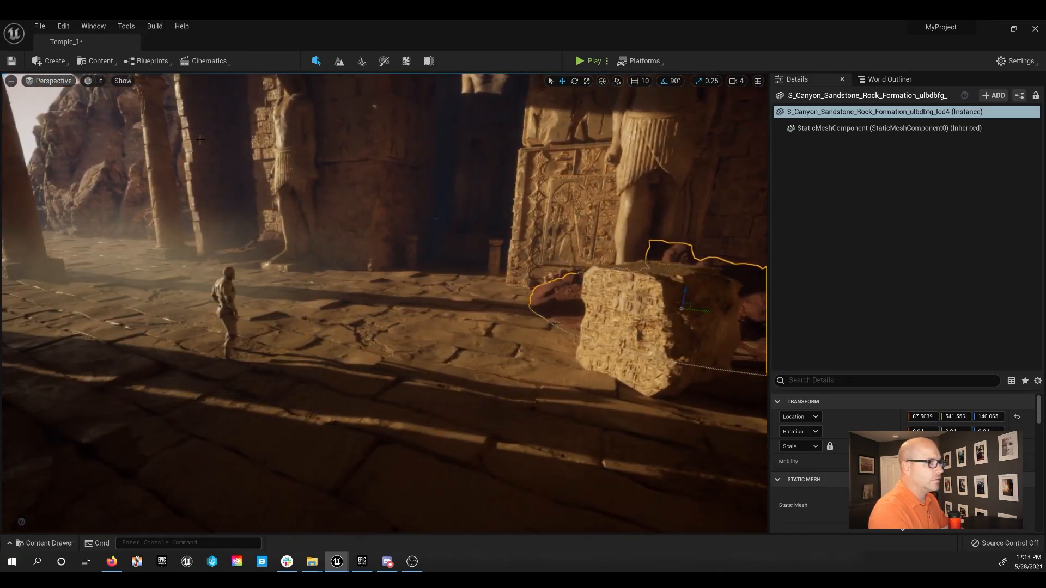
Switch the viewport to Unlit and compare the rock formations' colour with the temple stone
click(88, 80)
click(128, 114)
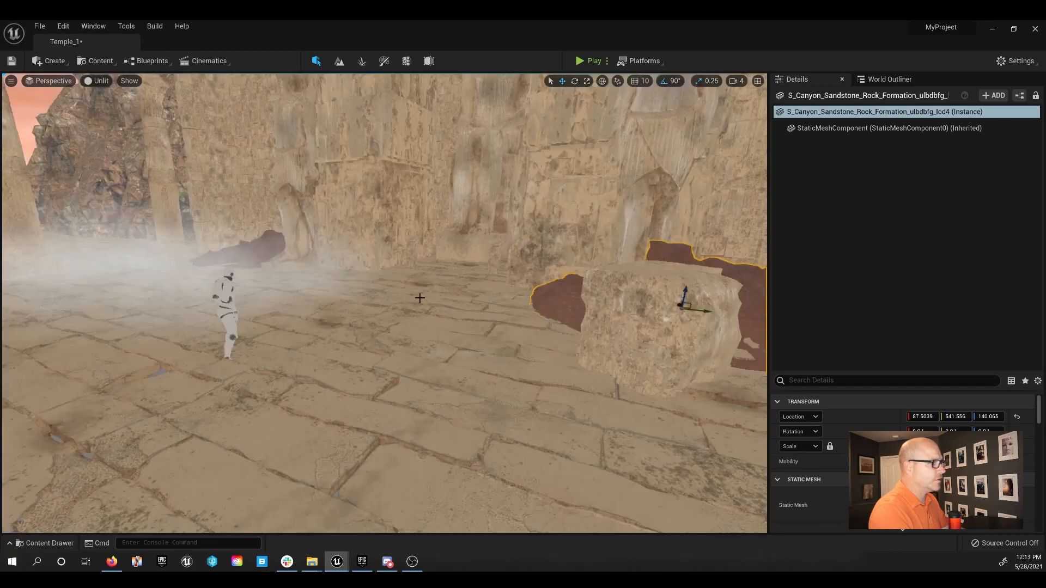
right_drag(501, 336, 531, 335)
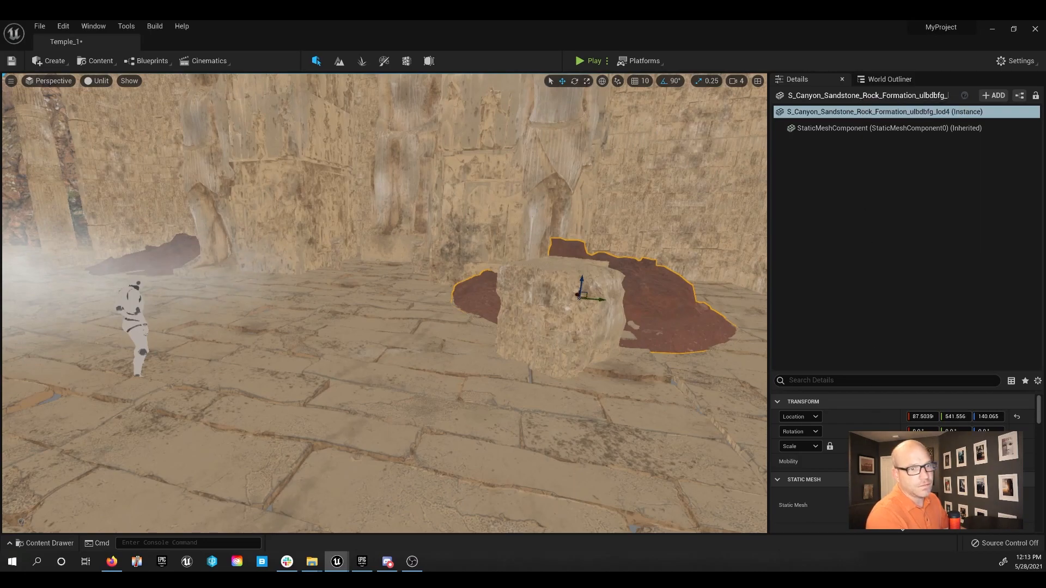
Open the rock formation's material instance and narrow its window beside a clear view of the rock near the columns
scroll(812, 447, down, 3)
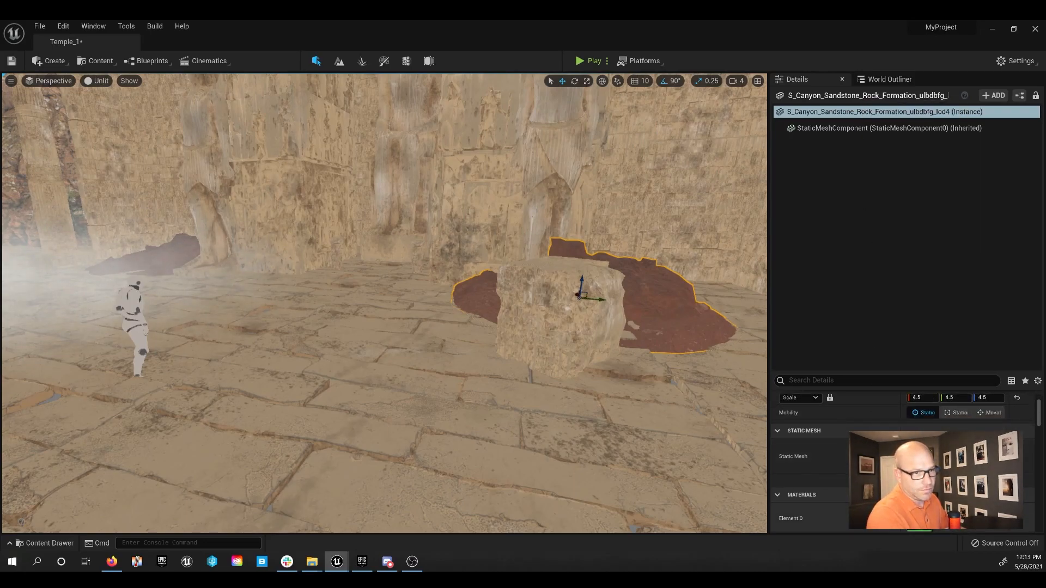
double_click(919, 516)
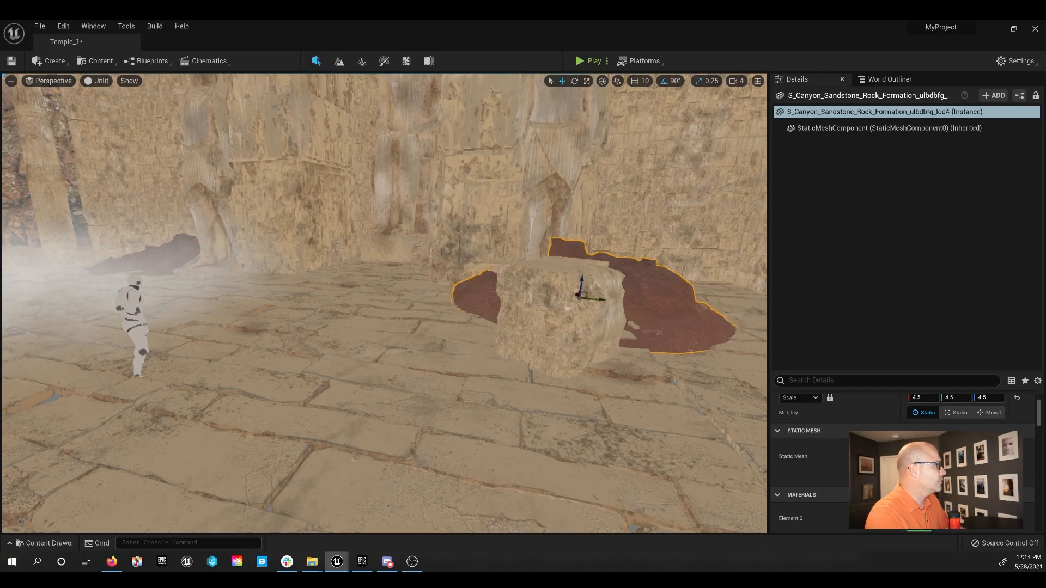
right_drag(610, 264, 349, 240)
drag(156, 230, 588, 106)
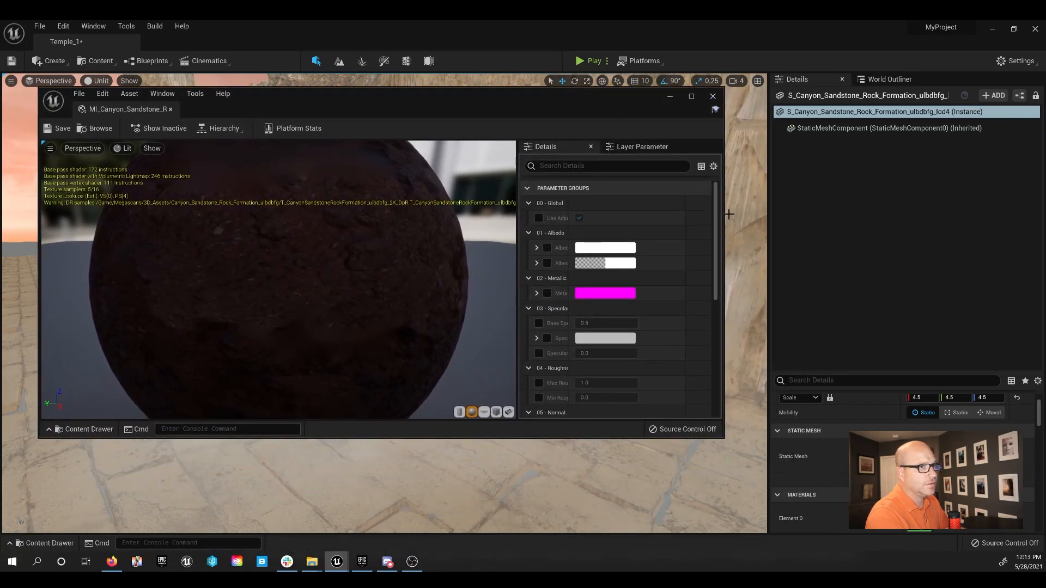
drag(722, 213, 343, 215)
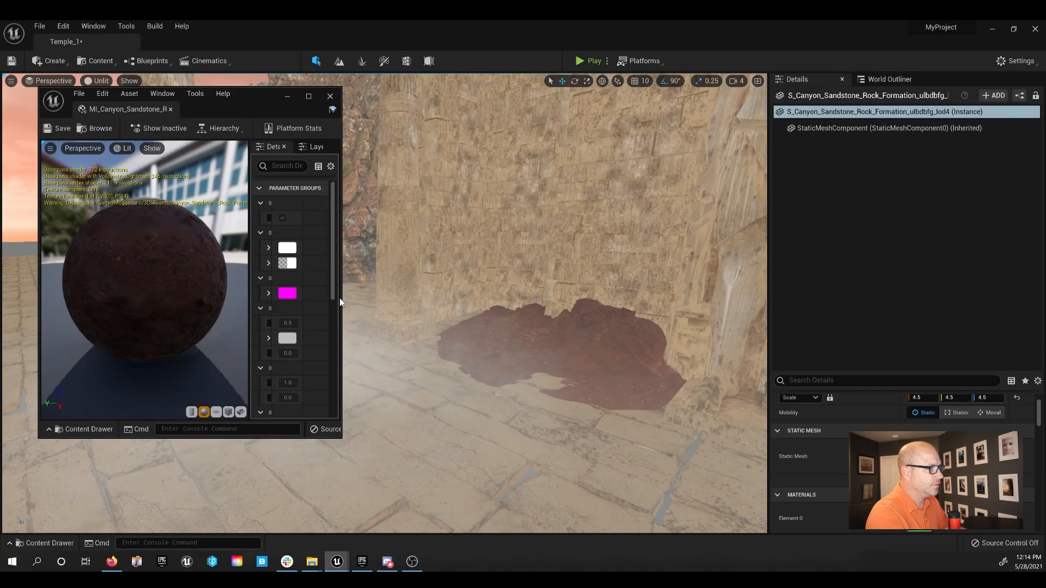
drag(341, 300, 449, 301)
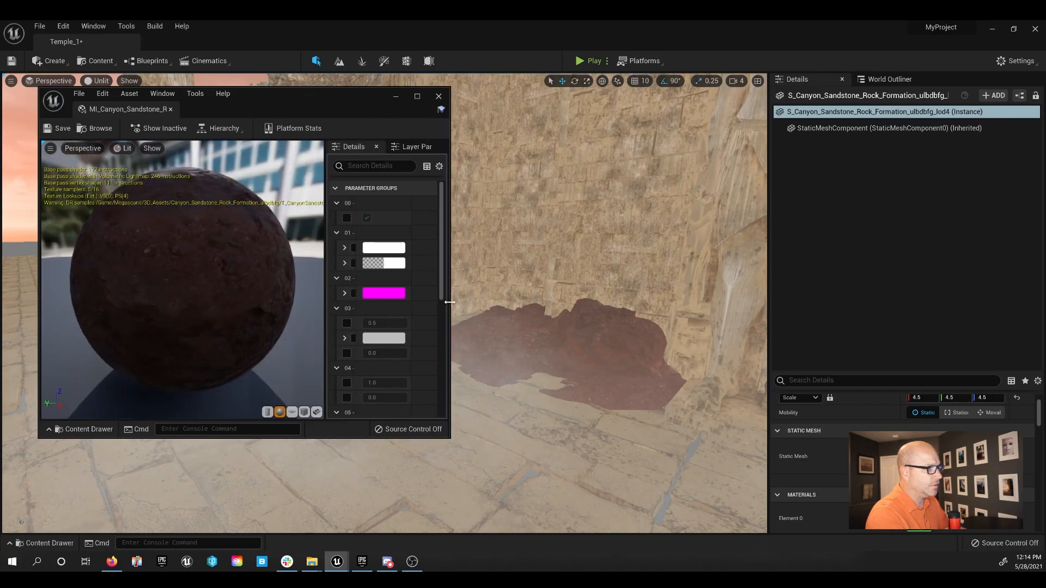
Override the rock material's first Albedo colour with a pale green at full brightness, hex sRGB BFFFE1
drag(521, 309, 521, 309)
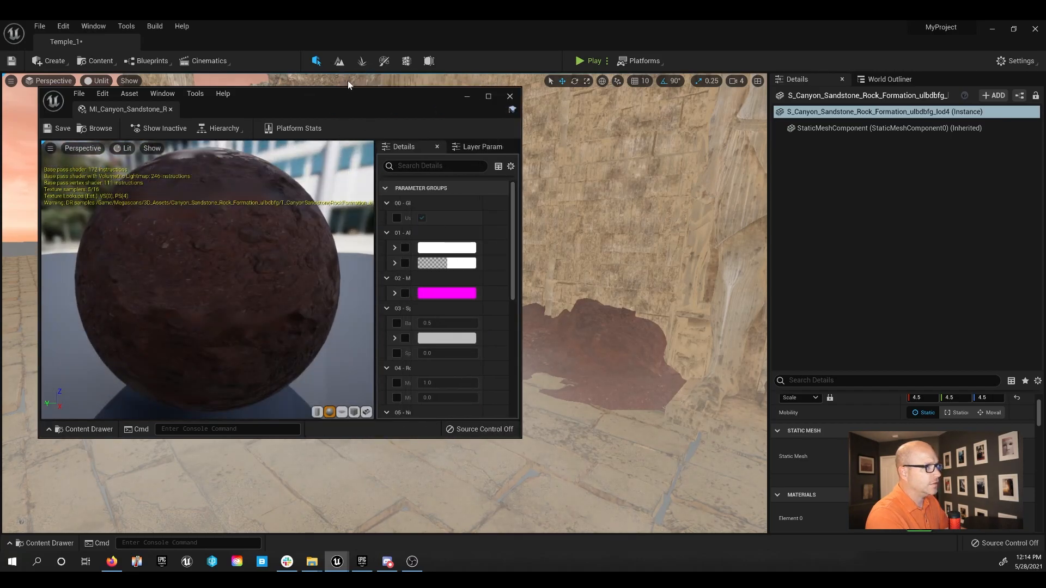
click(405, 248)
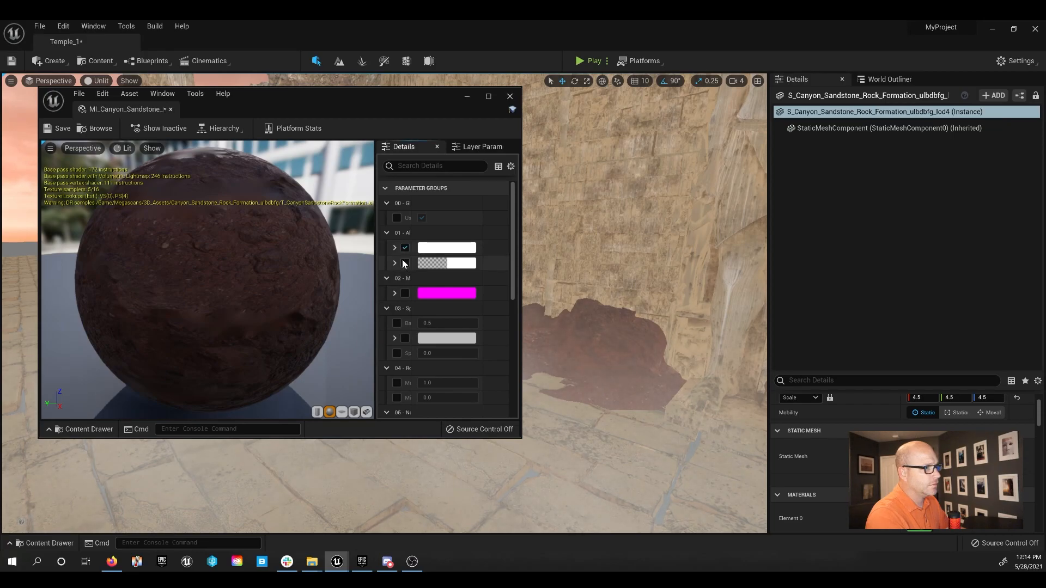
click(437, 248)
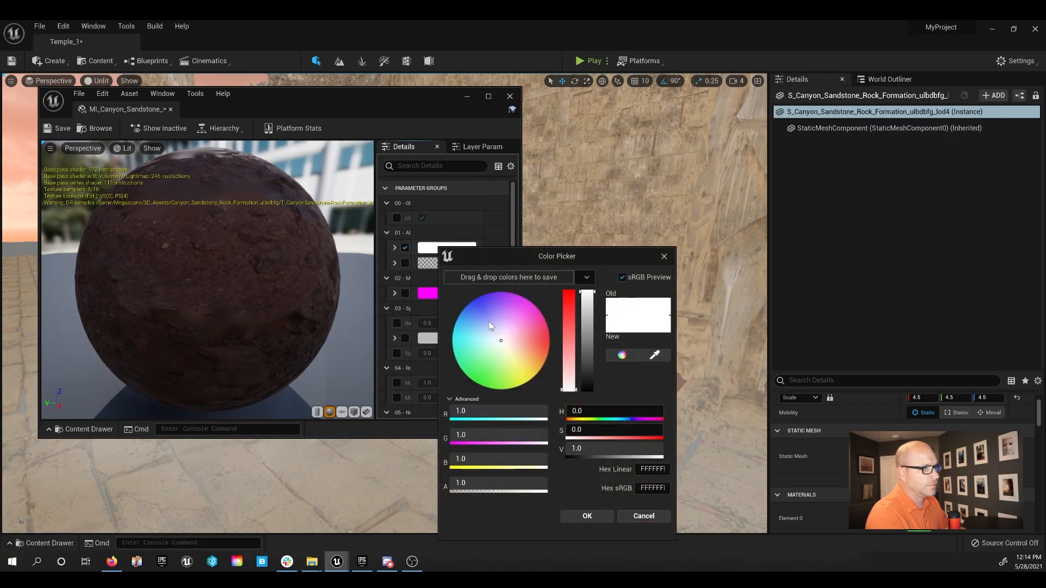
drag(602, 256, 406, 185)
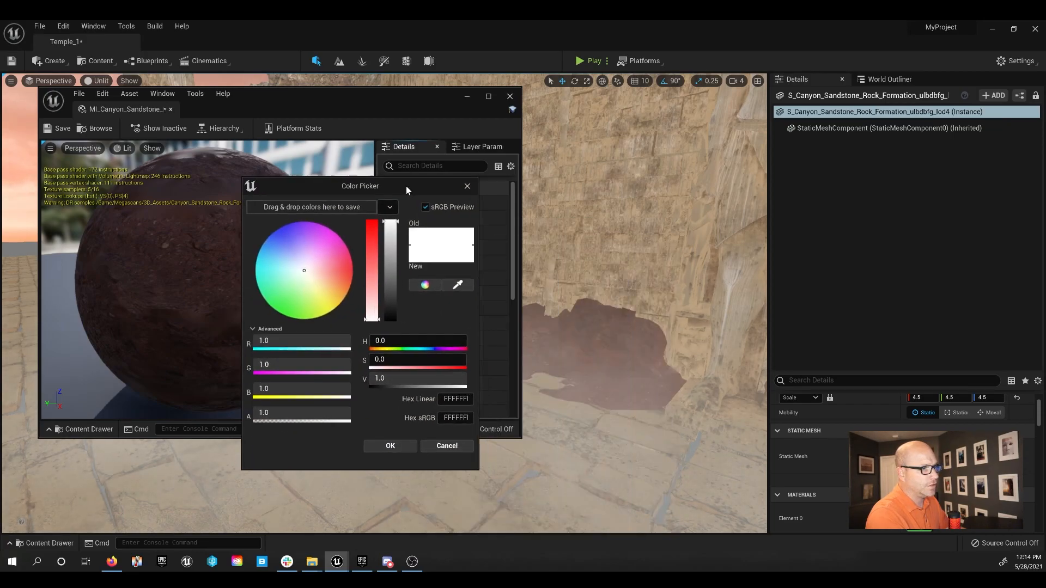
click(389, 265)
drag(312, 265, 283, 282)
click(300, 299)
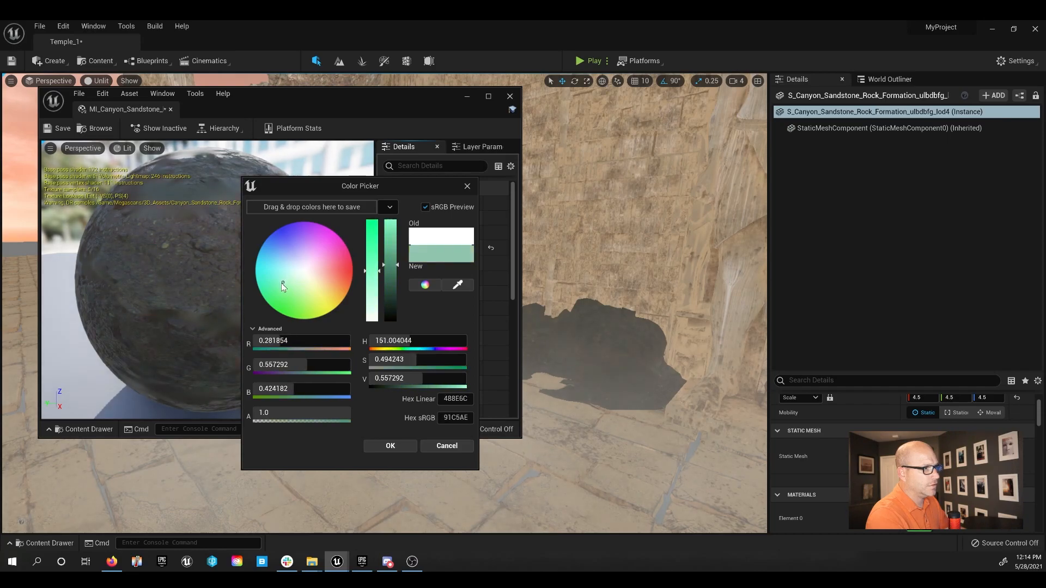
drag(386, 250, 390, 220)
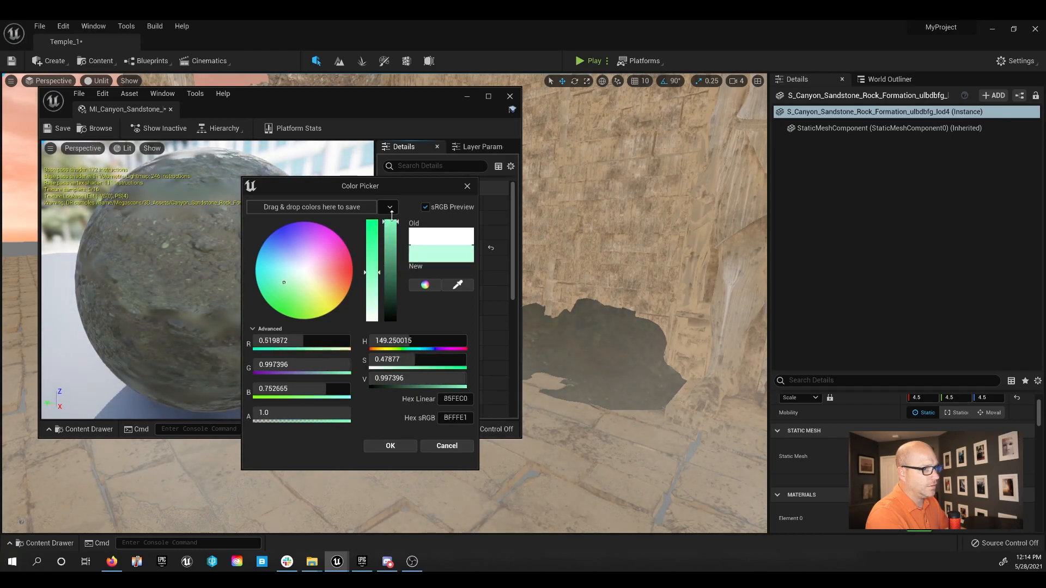
click(396, 446)
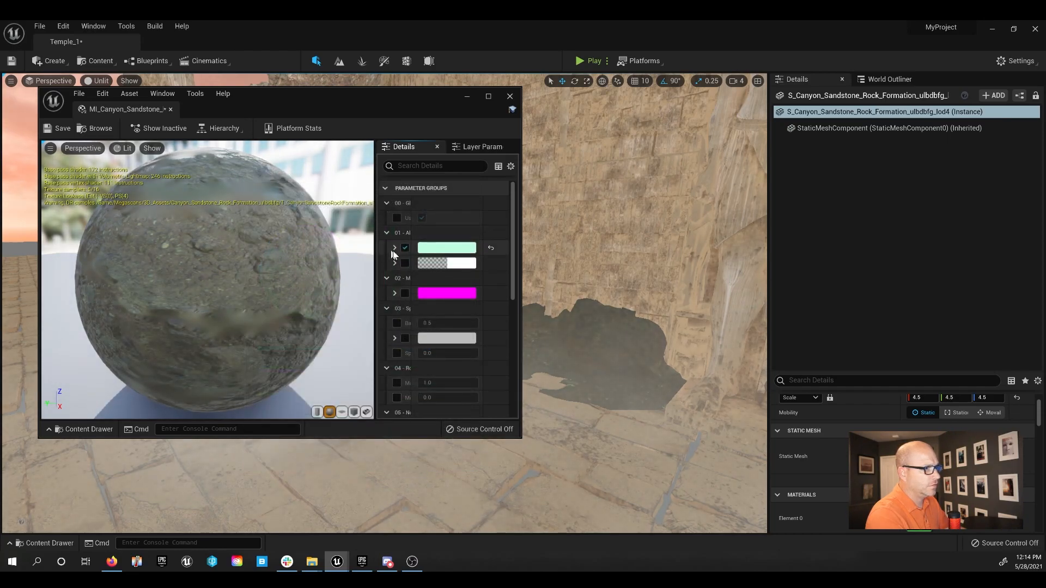
Sample the second Albedo colour from the temple wall, raise its value to 1.0, set its saturation to about 0.36, and save the material
click(446, 263)
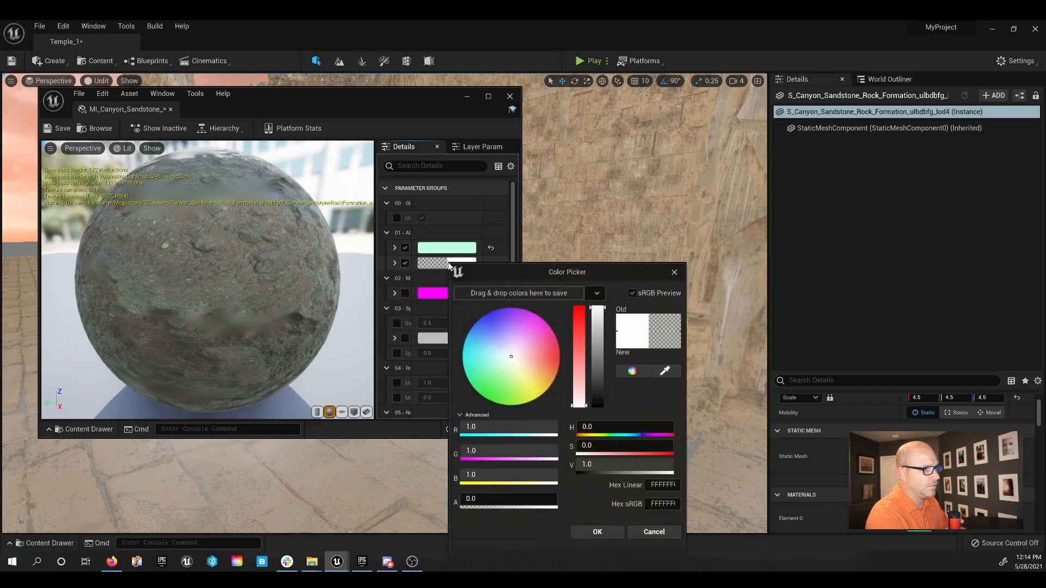
drag(534, 272, 279, 171)
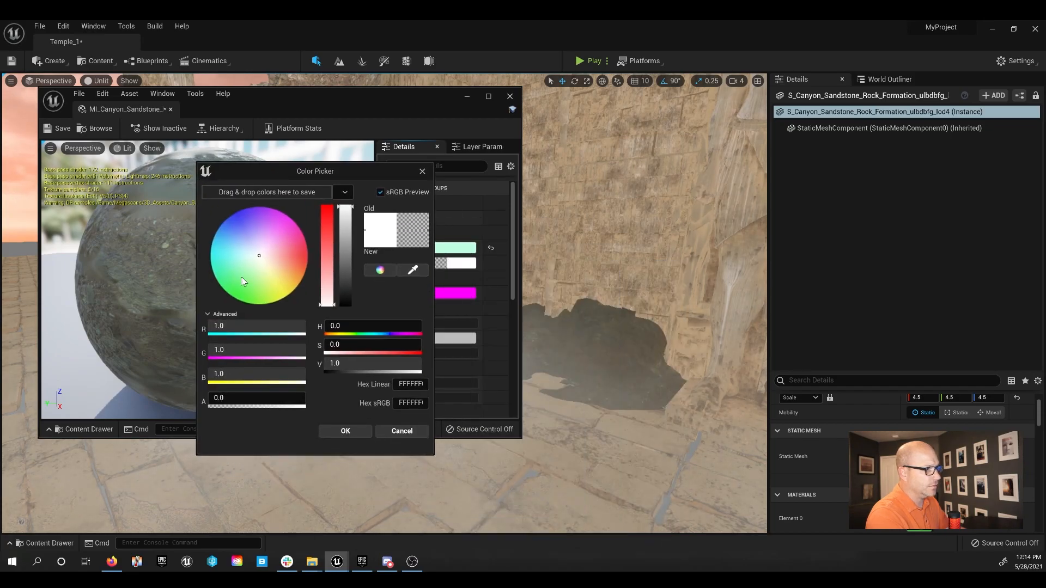
click(409, 271)
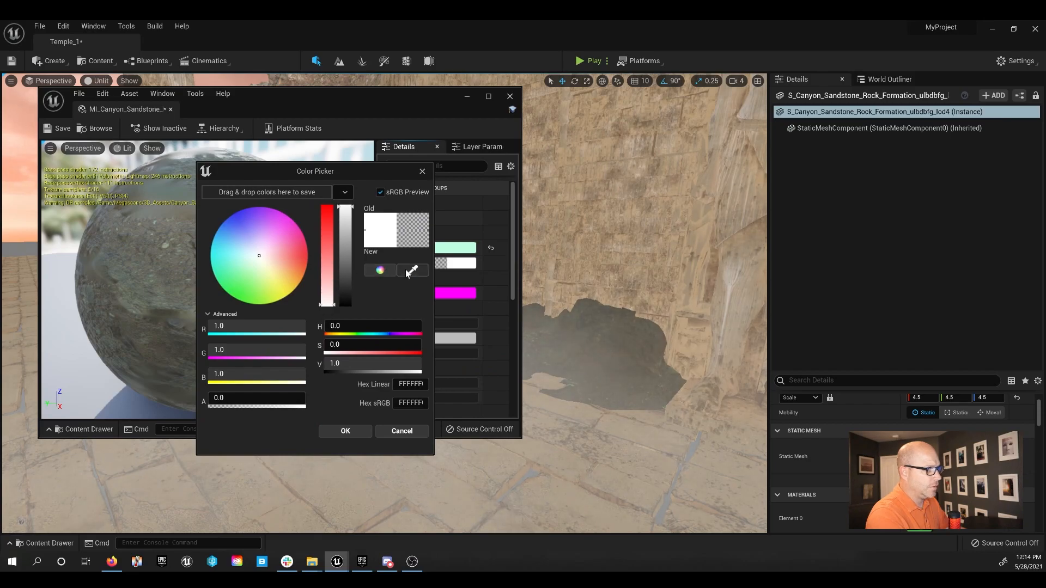
click(675, 241)
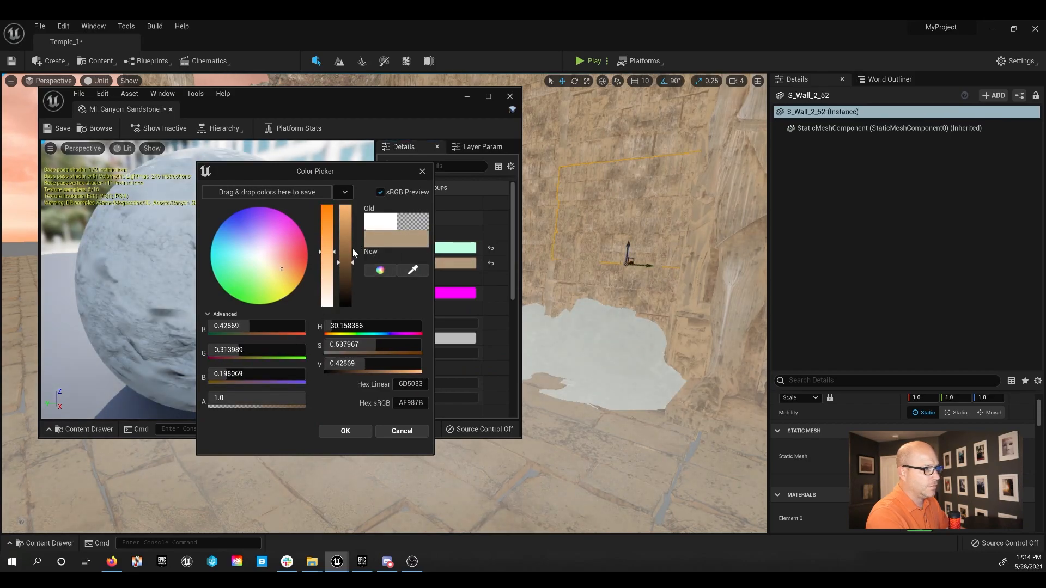
drag(349, 225, 335, 201)
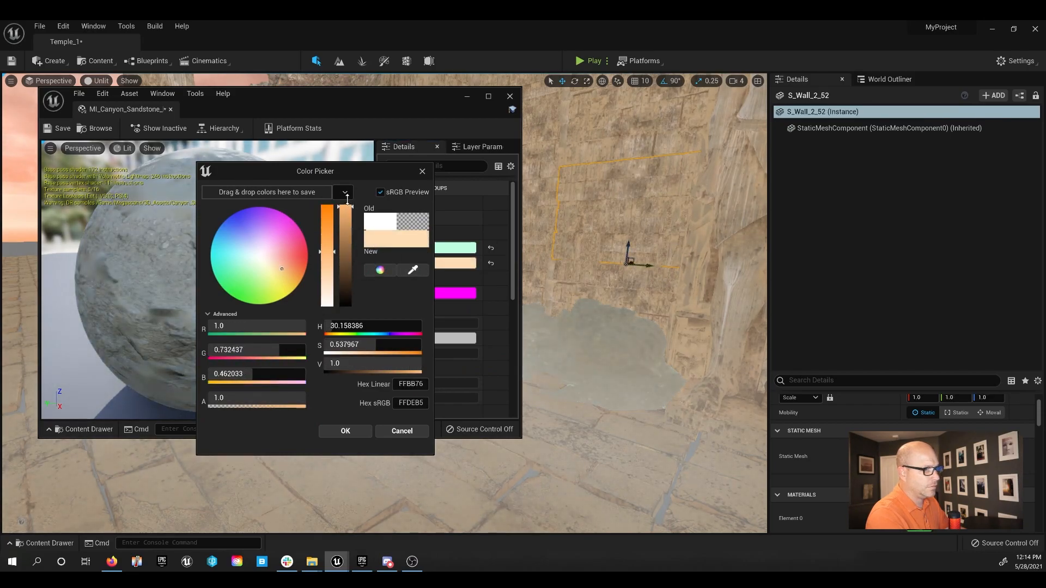
mouse_move(326, 252)
mouse_down()
mouse_move(327, 233)
mouse_move(327, 270)
mouse_up()
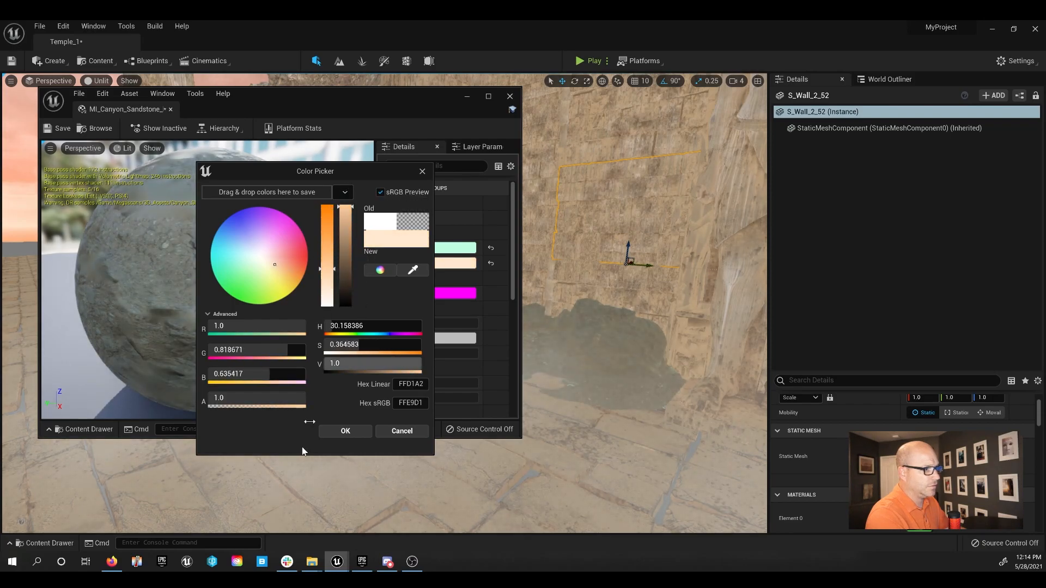
click(340, 431)
click(62, 128)
Clear the material window away, return the viewport to Lit, and inspect the recoloured rocks around the temple hall
drag(319, 89, 0, 89)
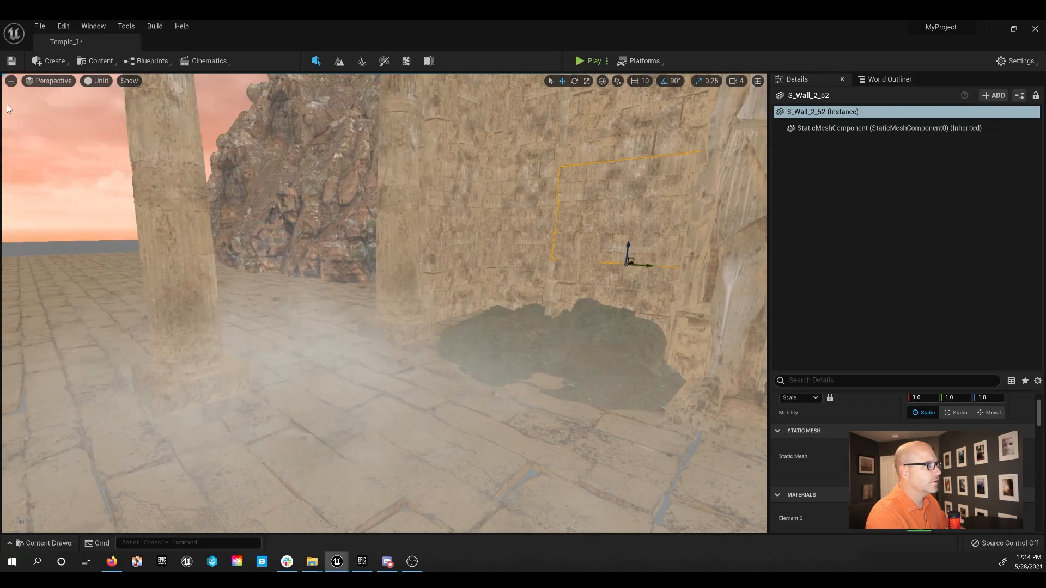
click(106, 81)
click(109, 107)
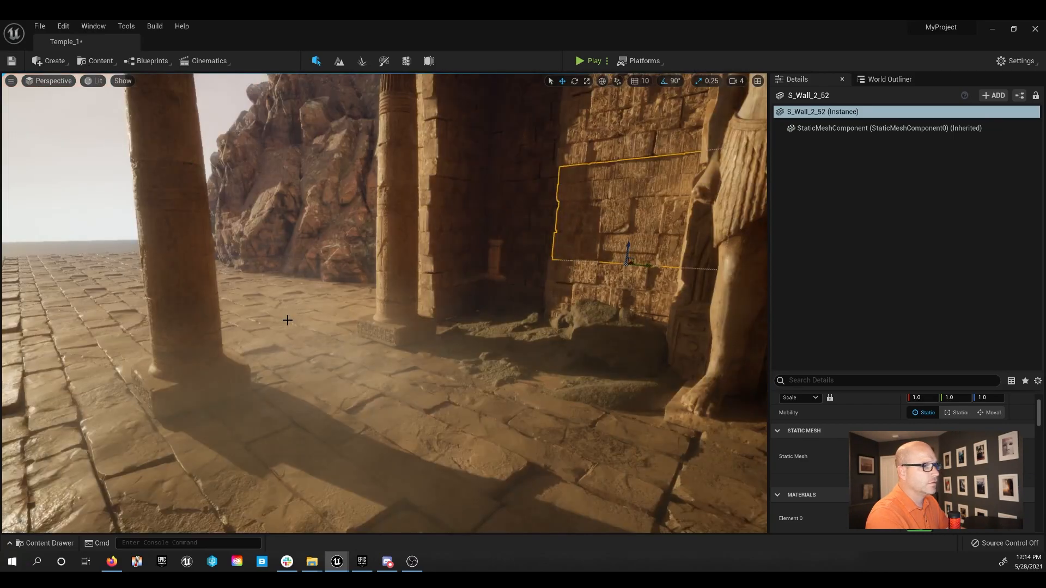
right_drag(302, 337, 200, 435)
key(d)
key(s)
key(w)
right_drag(423, 339, 294, 342)
click(15, 544)
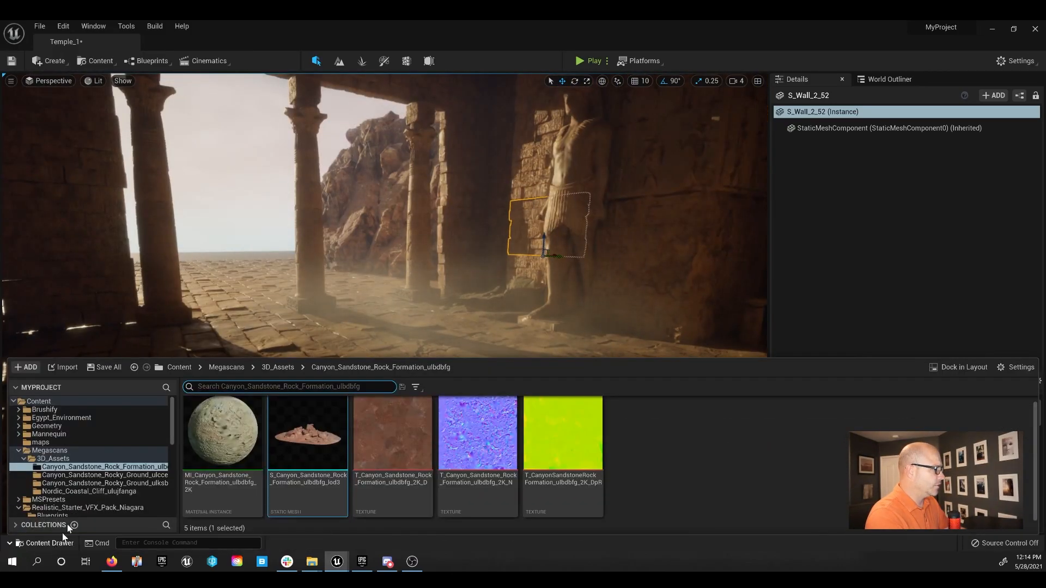
drag(307, 436, 116, 317)
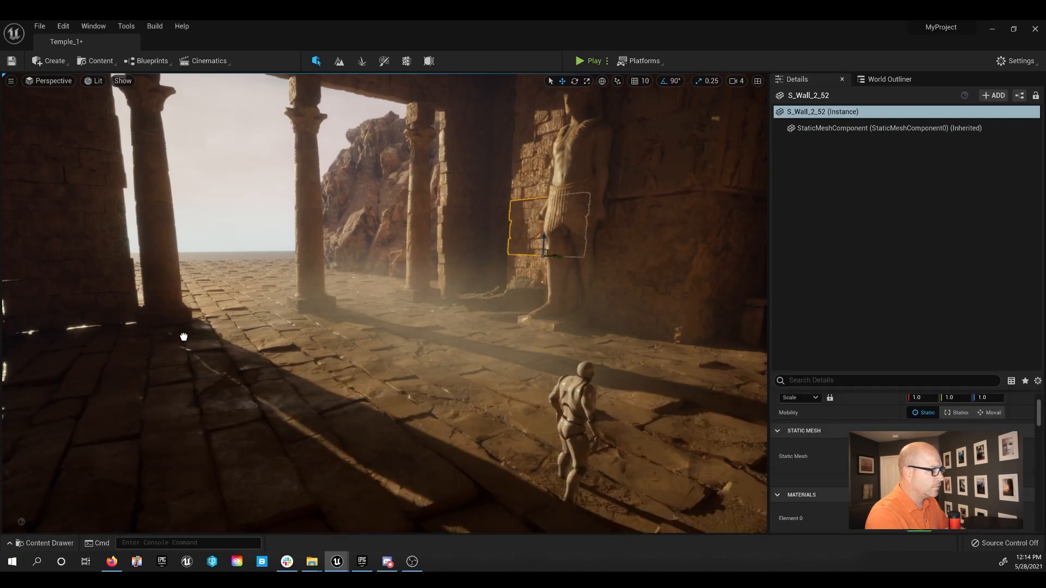
drag(174, 333, 176, 334)
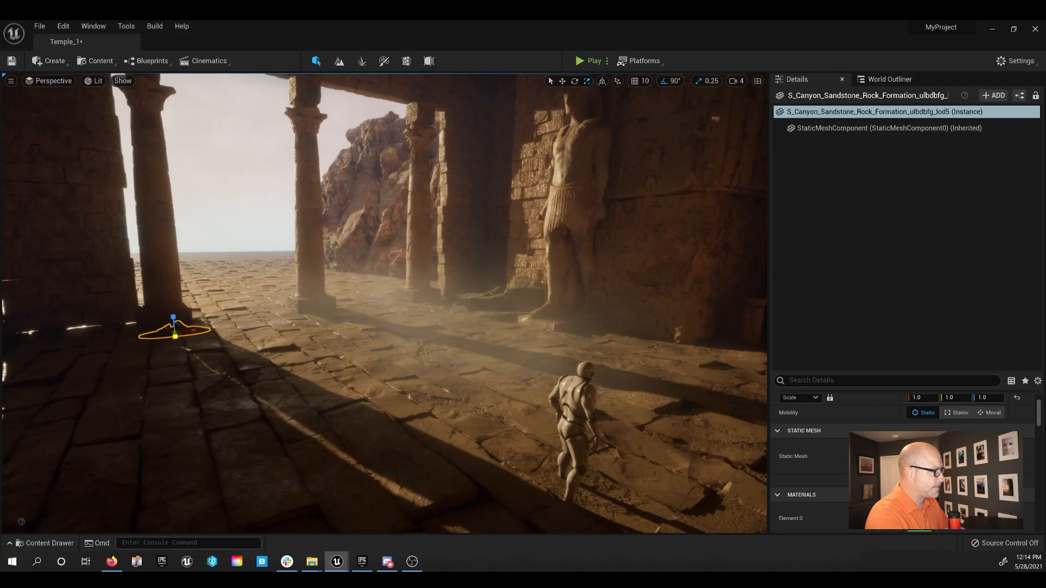
key(ctrl+z)
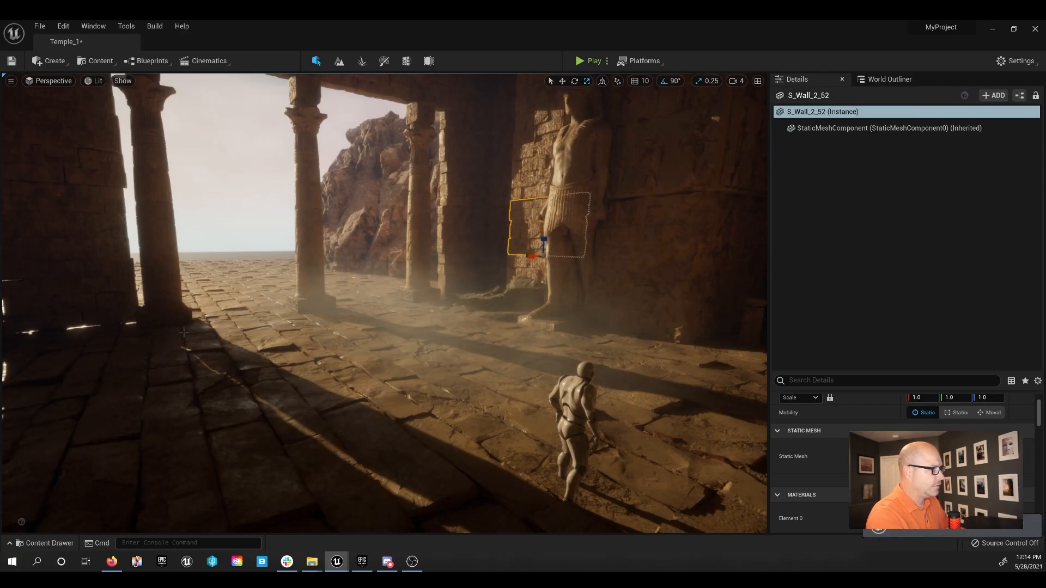
click(181, 330)
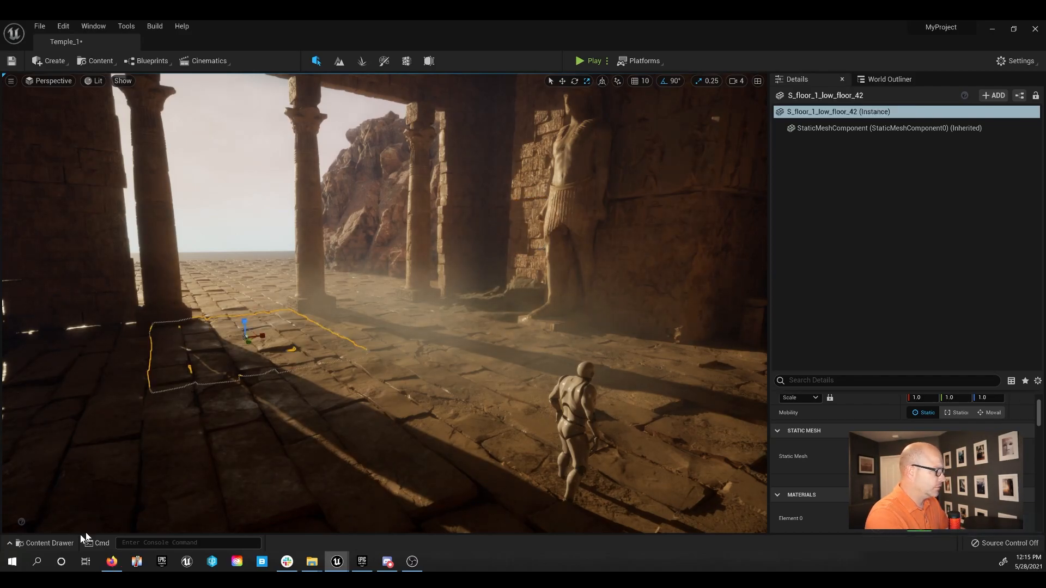
Duplicate the scaled rock formation at the statue's feet and place the copy at the base of the column beside the opposite wall
click(480, 298)
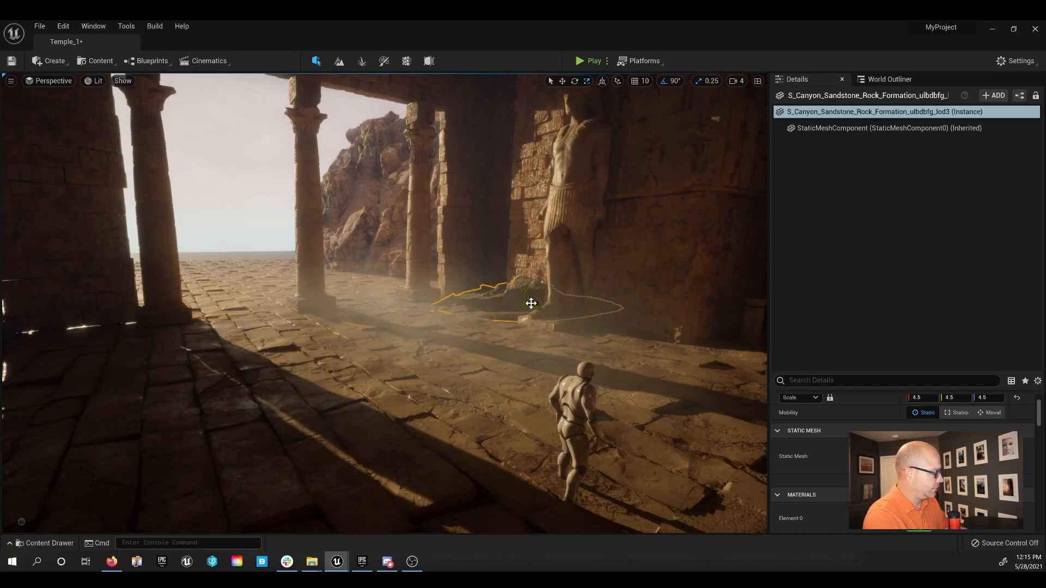
alt+drag(535, 303, 178, 347)
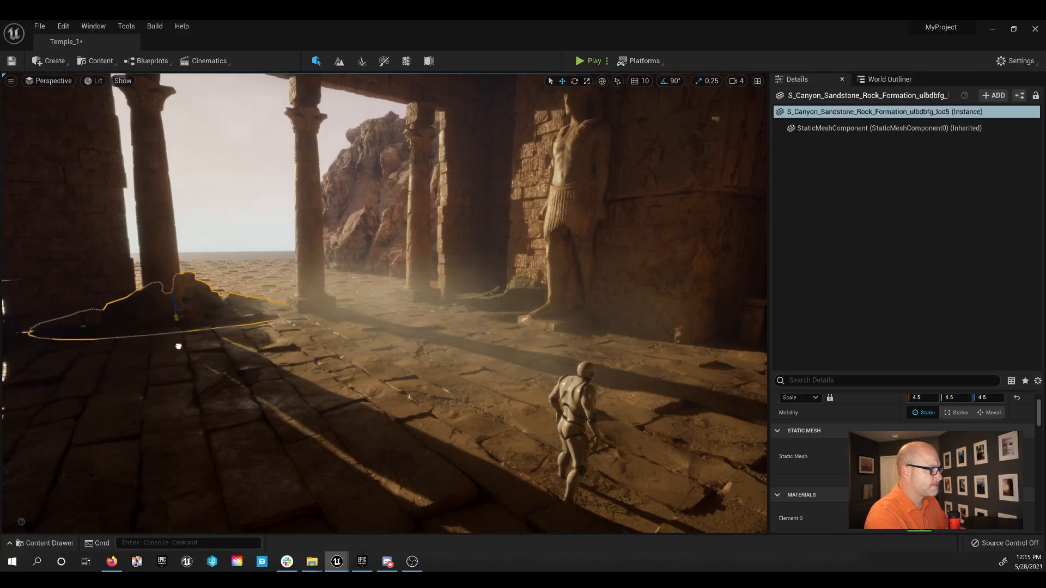
click(319, 379)
right_drag(319, 379, 419, 338)
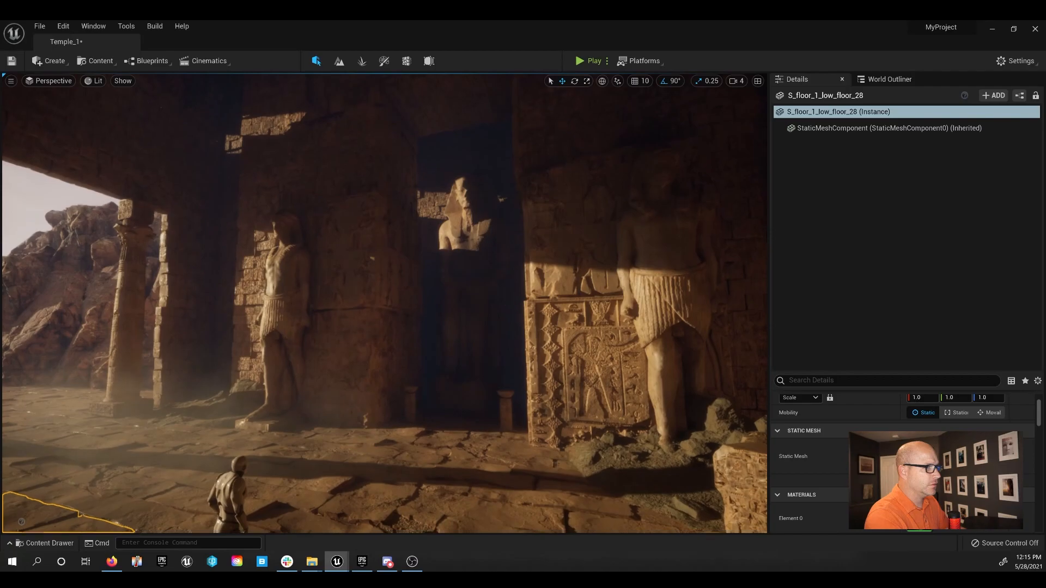
right_drag(625, 371, 545, 377)
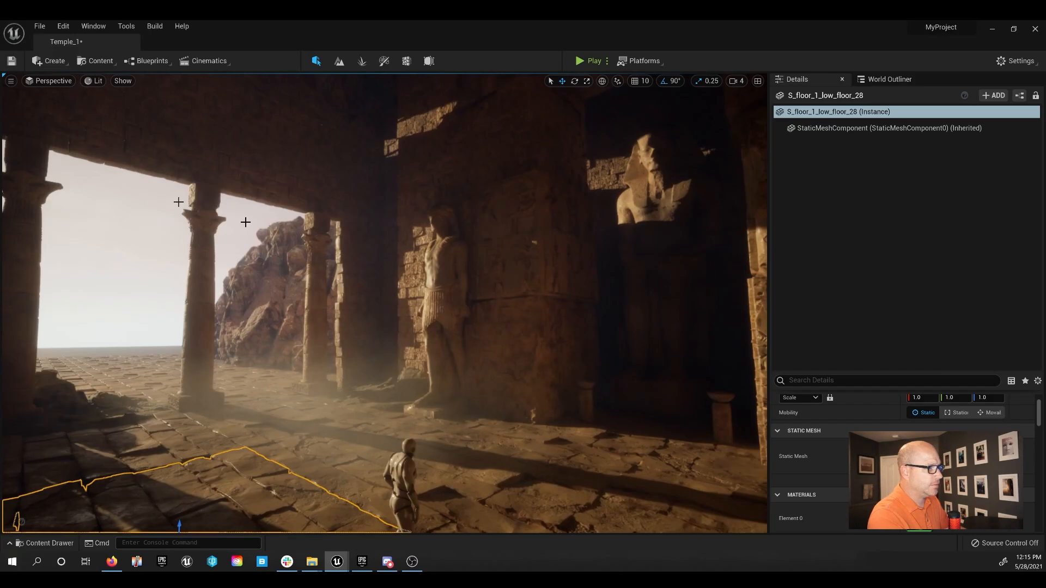
Place the broken beam S_Beam_2_D from the Egypt_Environment meshes on the floor beyond the mannequin and scale it to 2.0
click(47, 543)
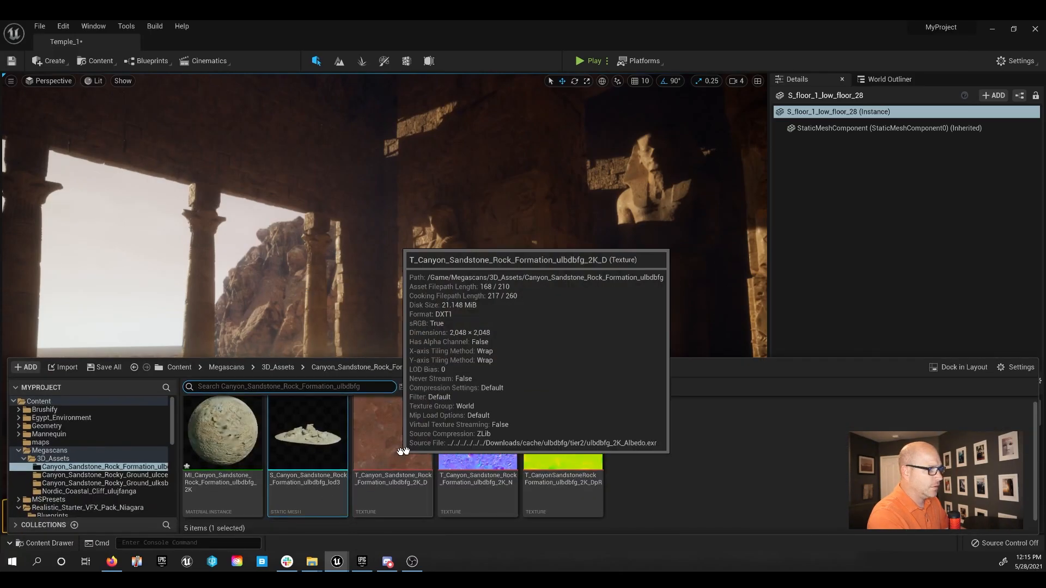
click(62, 418)
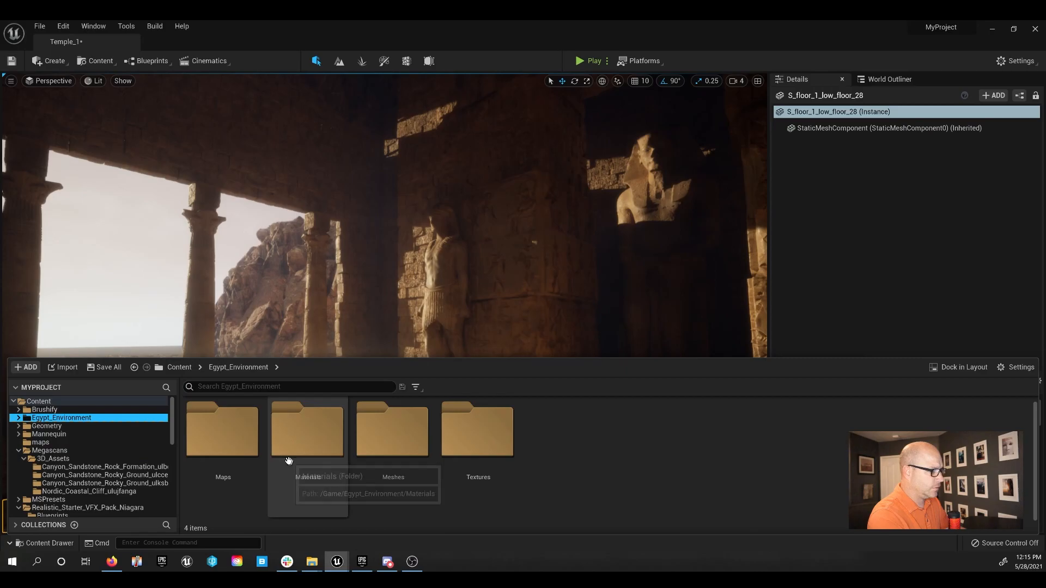
double_click(371, 433)
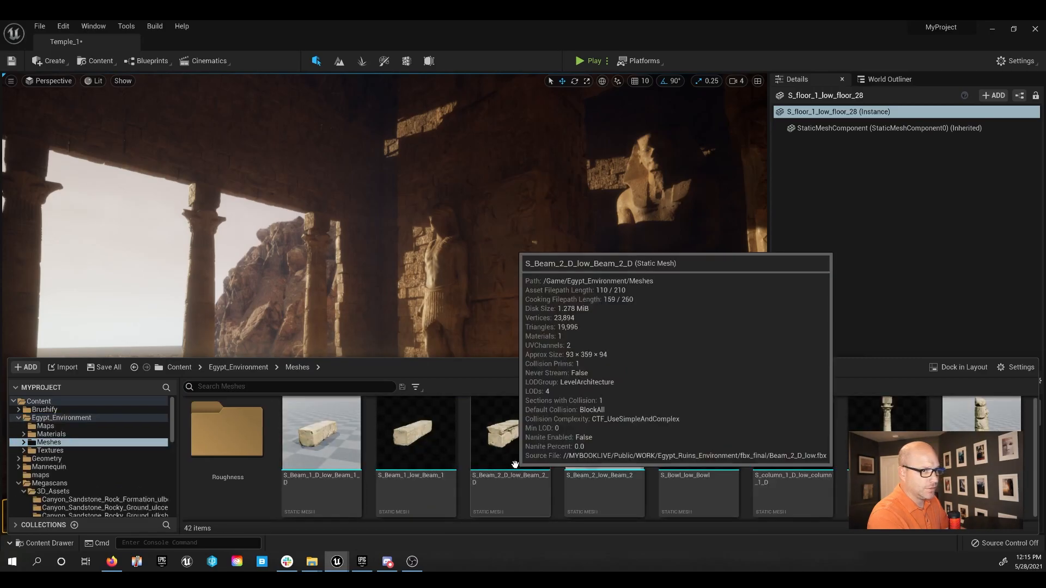
right_drag(462, 297, 440, 351)
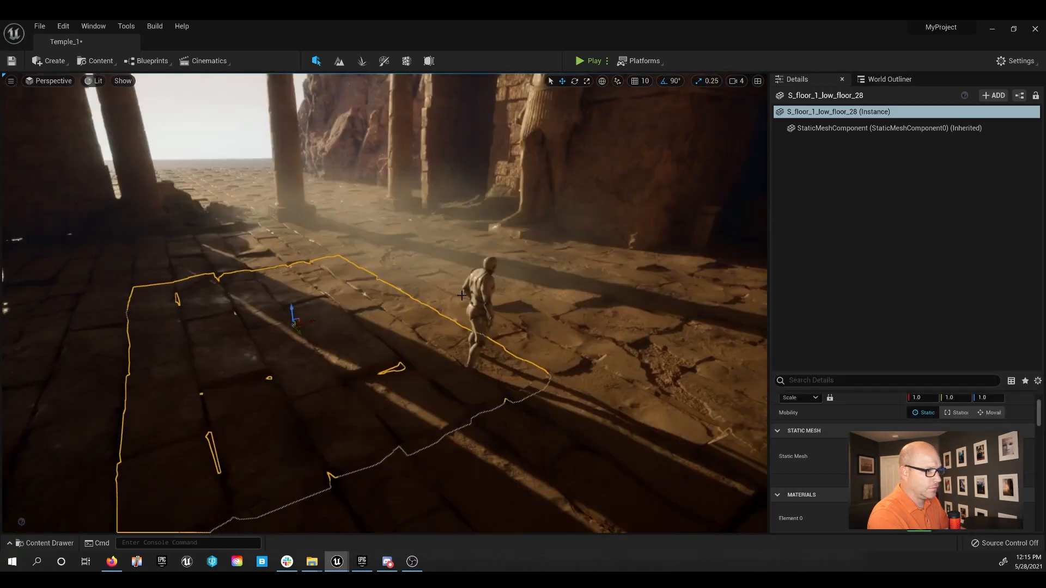
click(46, 543)
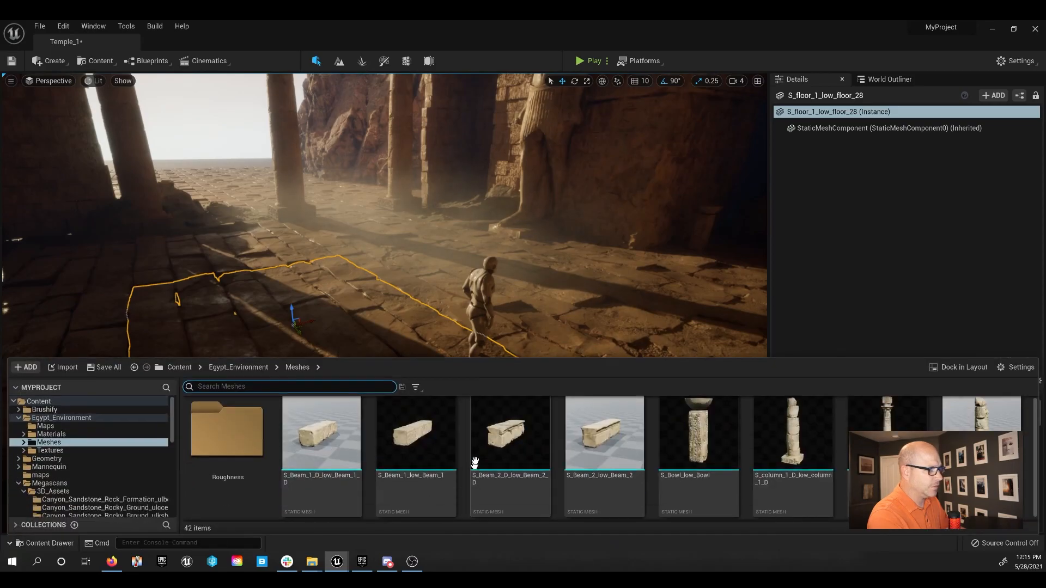
mouse_move(505, 455)
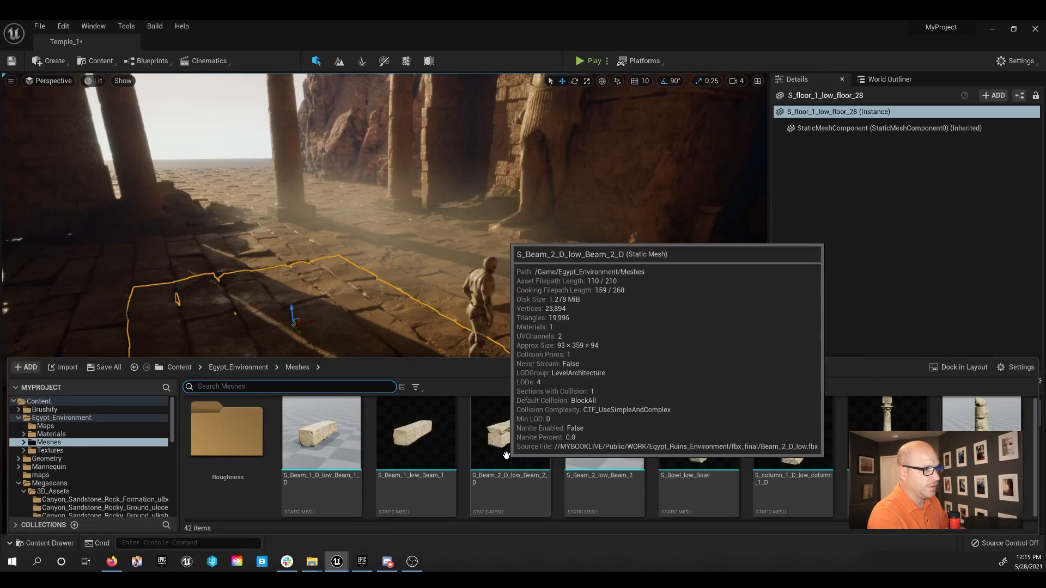
drag(504, 455, 430, 256)
key(e)
key(w)
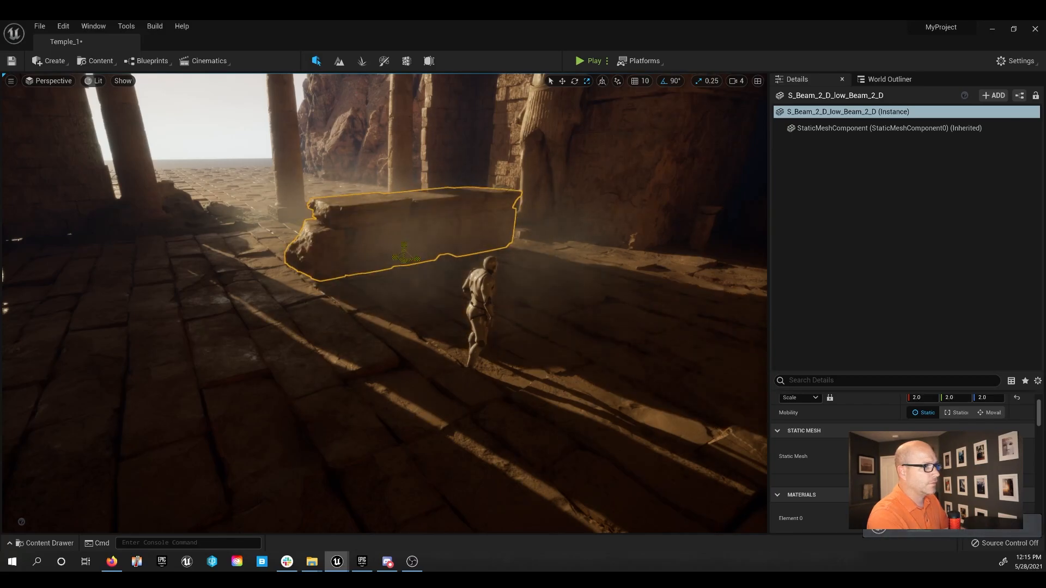
Raise the broken beam off the floor and rest it across the tops of the two columns nearest the cliff
right_drag(381, 294, 425, 270)
key(w)
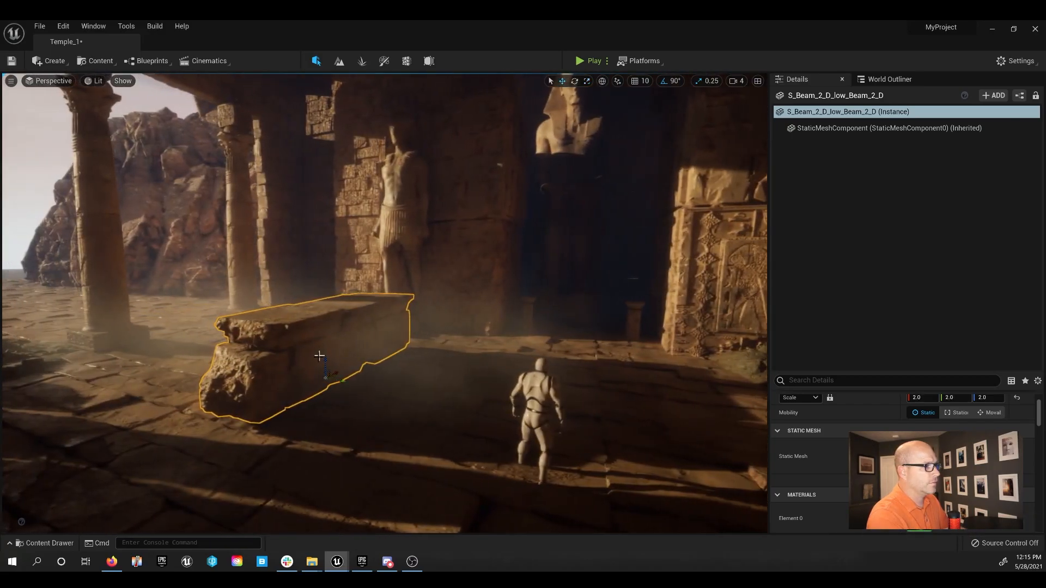
drag(325, 357, 300, 104)
right_drag(300, 104, 245, 33)
right_drag(468, 239, 499, 418)
drag(494, 391, 276, 343)
drag(255, 303, 297, 201)
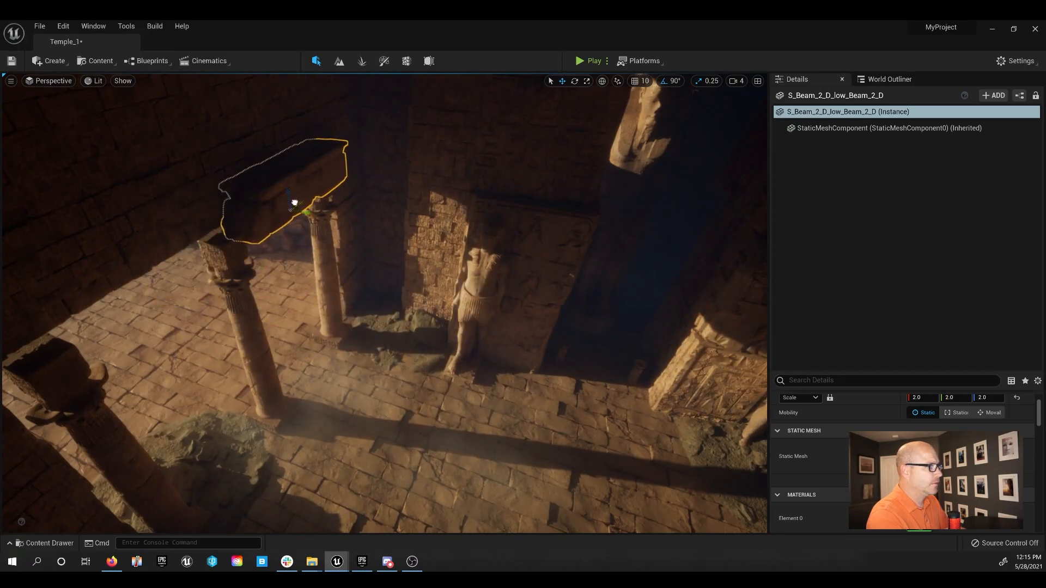
right_drag(295, 201, 240, 196)
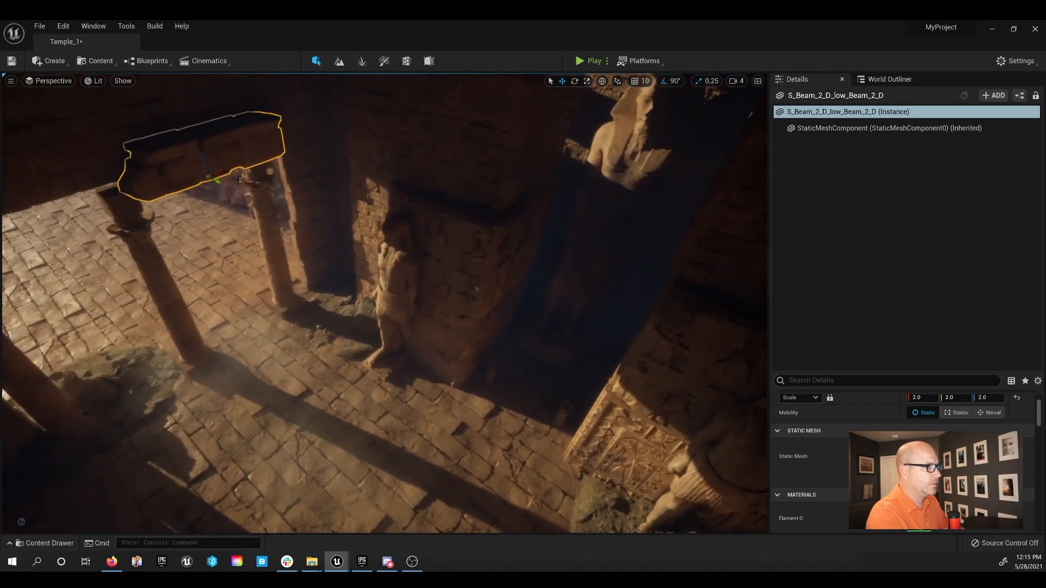
Duplicate the beam onto the adjacent column span and turn the copy so its broken end faces the first beam
alt+drag(225, 168, 183, 181)
right_drag(271, 221, 349, 222)
alt+drag(402, 225, 262, 197)
click(320, 286)
right_drag(320, 285, 261, 264)
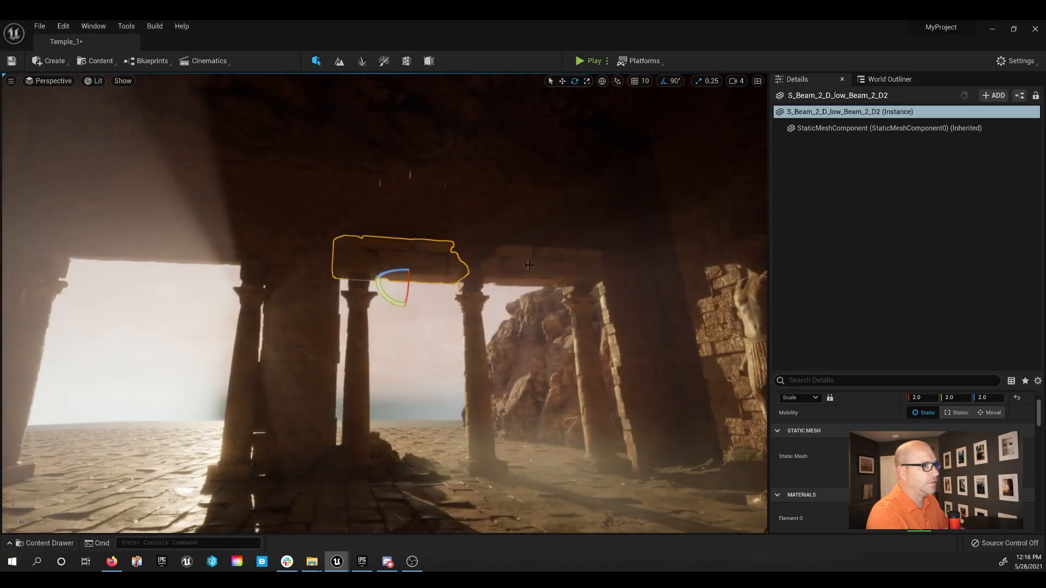
Select both broken beams and duplicate the pair along the colonnade onto the adjoining column spans
ctrl+click(528, 263)
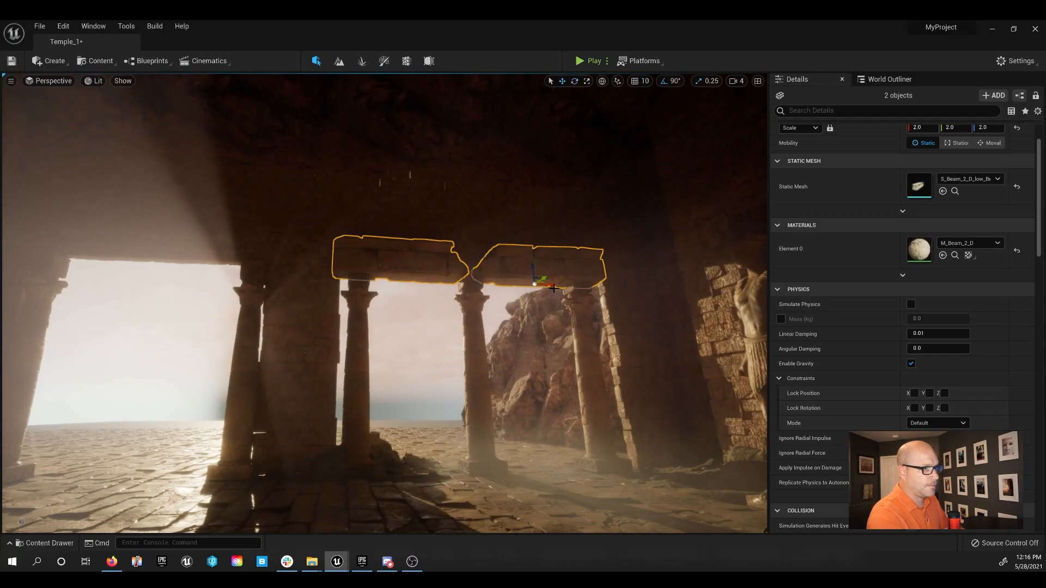
drag(544, 285, 90, 256)
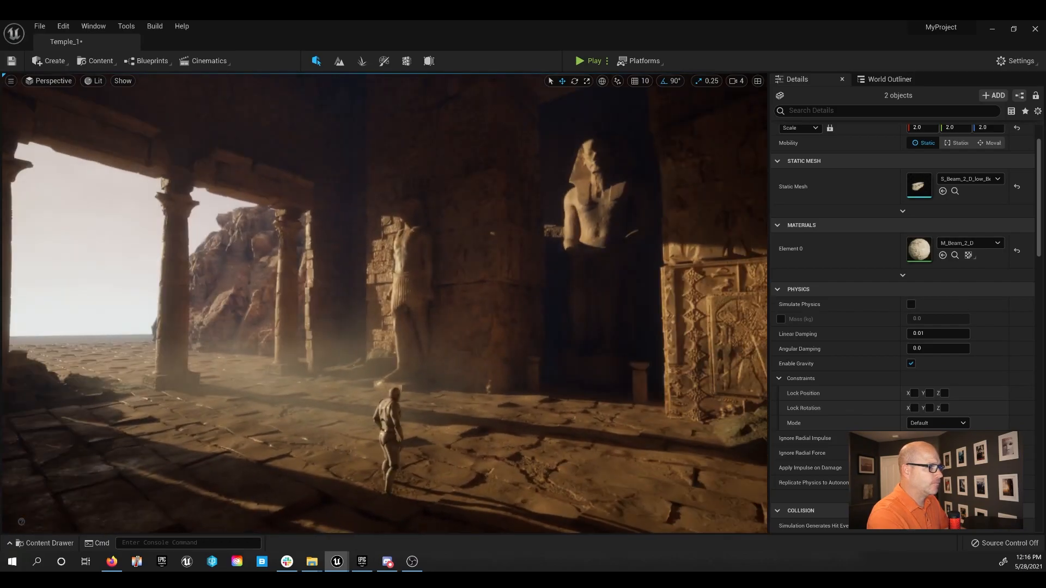
right_drag(384, 303, 439, 305)
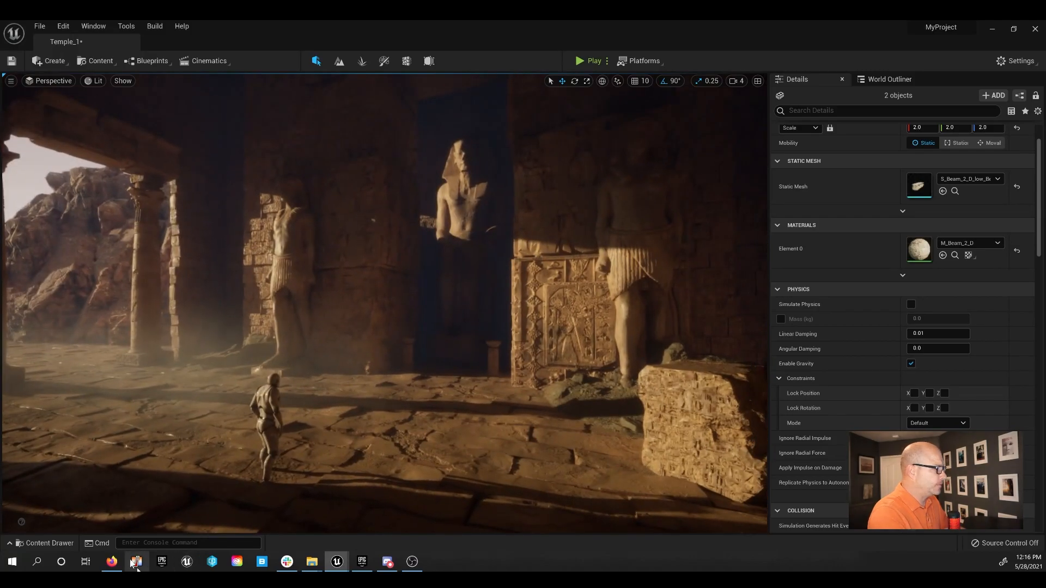
Place the S_Stones_1 rubble mesh from the Egypt_Environment meshes on the floor at the foot of the carved relief wall
click(45, 543)
scroll(622, 472, down, 3)
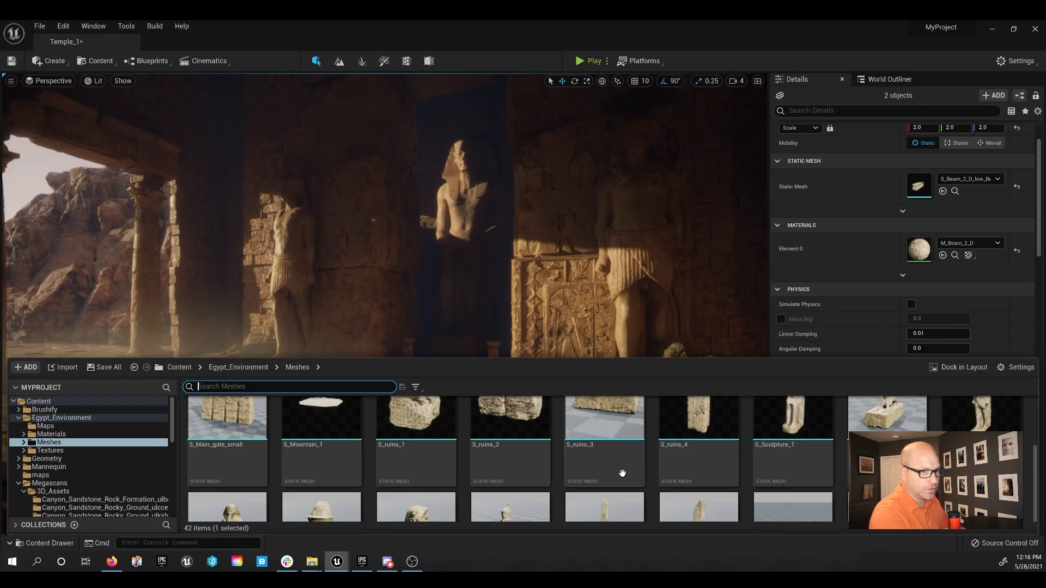
scroll(622, 473, down, 2)
scroll(622, 473, up, 3)
scroll(622, 473, down, 3)
drag(797, 454, 343, 317)
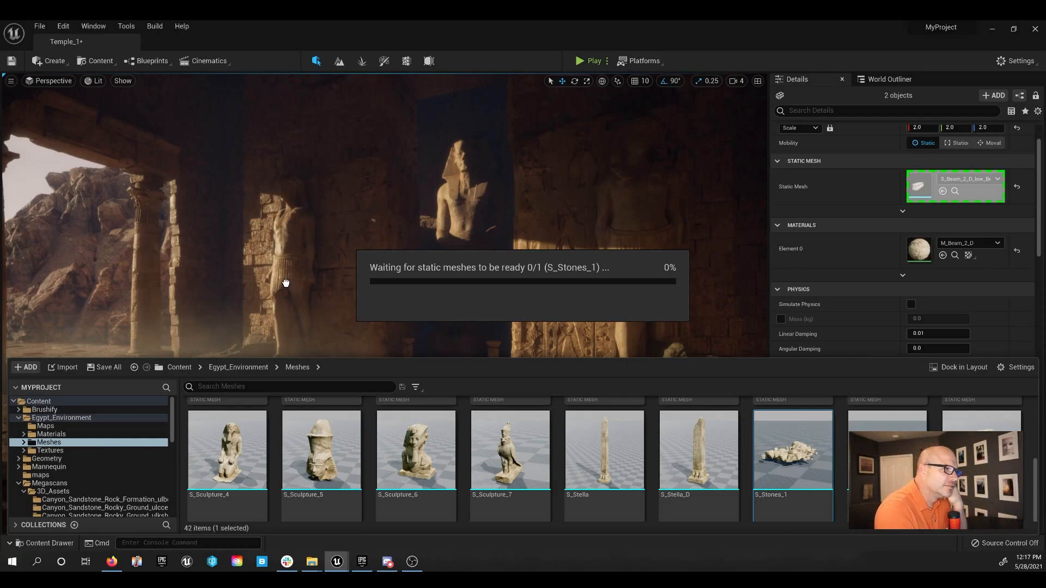
drag(280, 284, 516, 401)
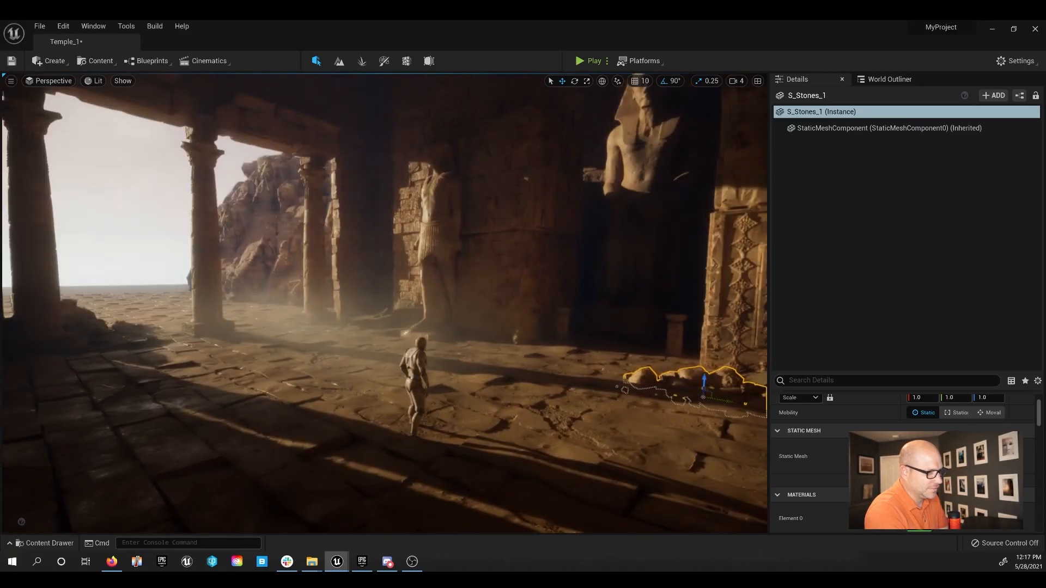
Duplicate the stone rubble and place the copy on the floor between the two columns nearest the cliff
click(296, 349)
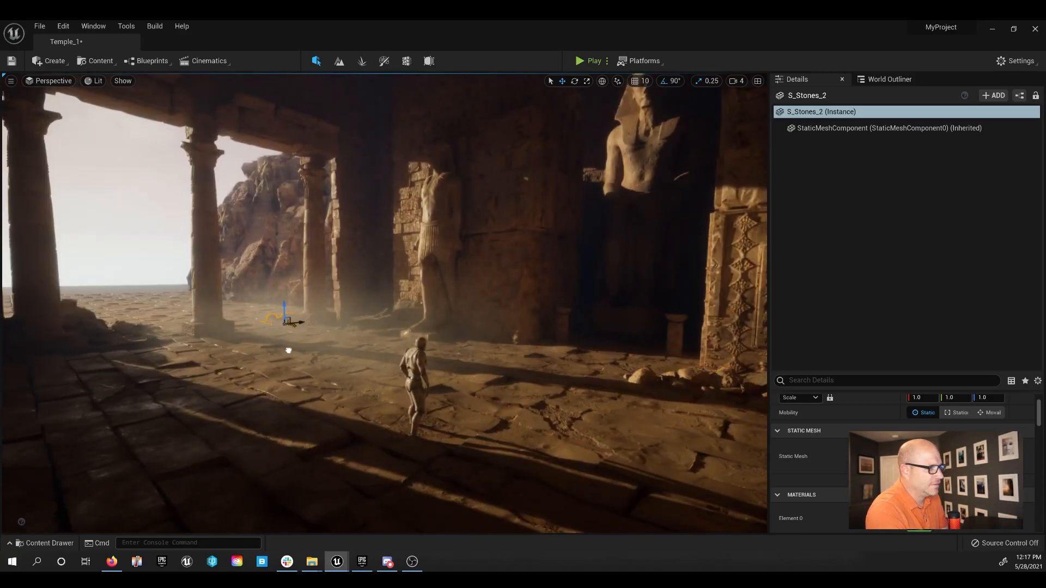
click(164, 242)
right_drag(243, 317, 361, 272)
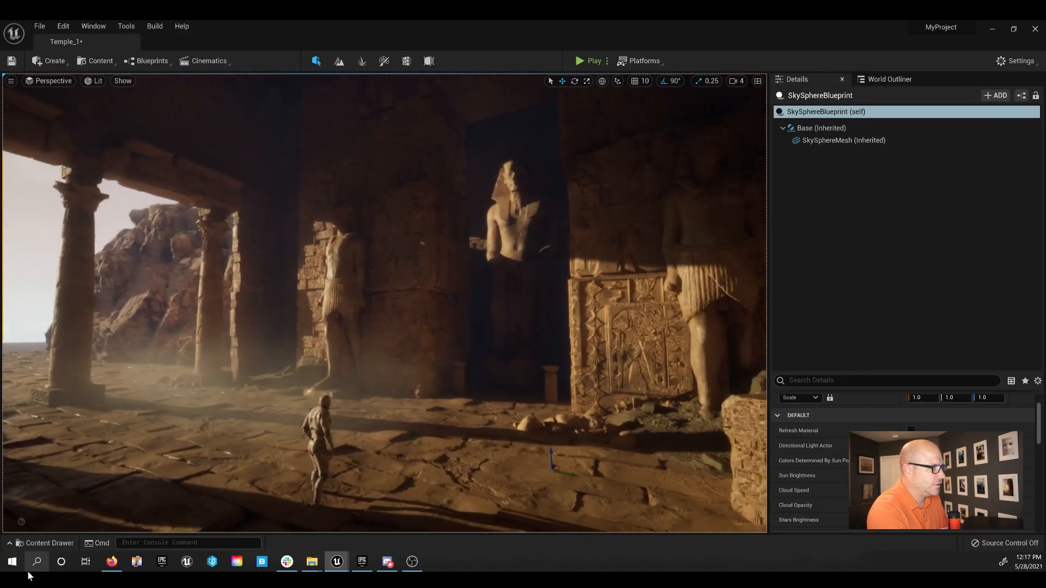
Place the S_Stella obelisk from the Egypt_Environment meshes outside the temple, in the opening between the columns
click(44, 547)
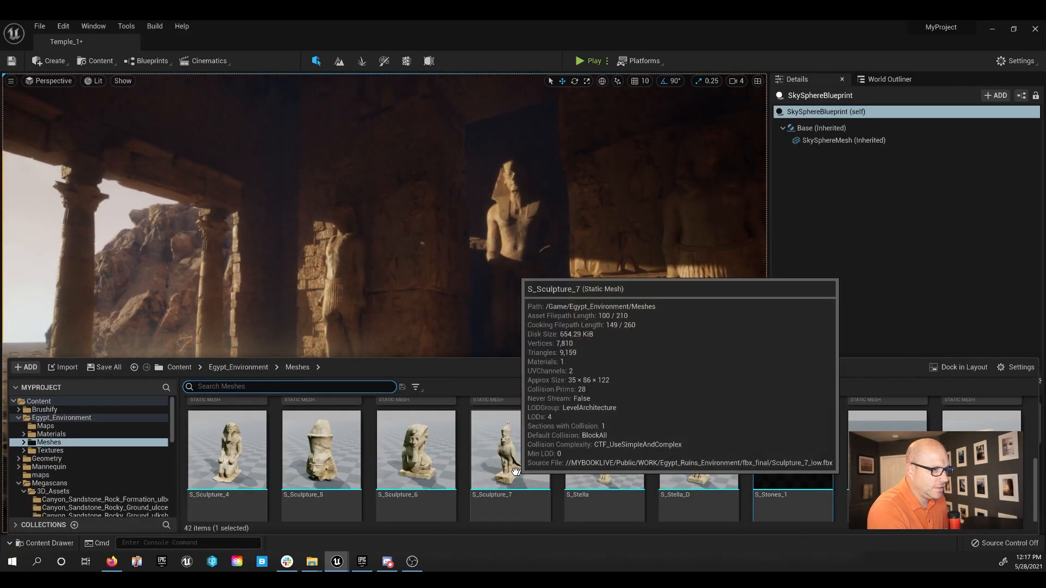
click(583, 457)
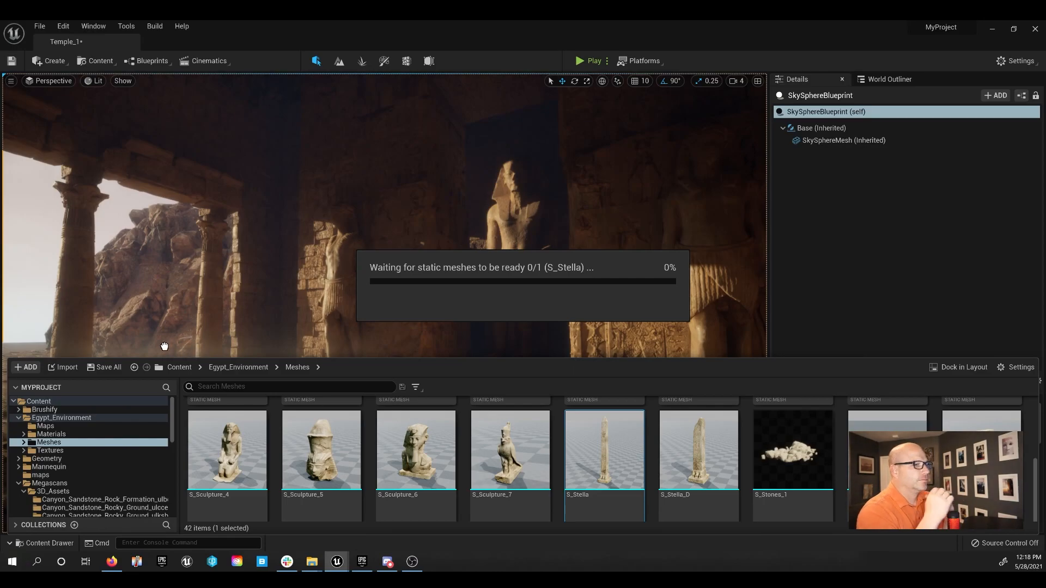
drag(164, 347, 12, 383)
right_drag(402, 331, 550, 307)
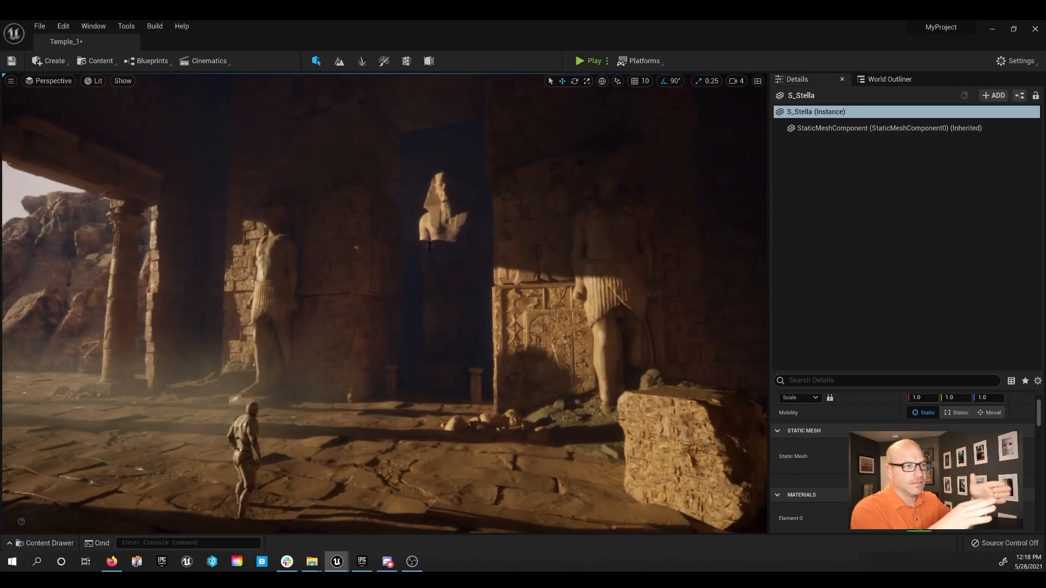
right_drag(319, 354, 349, 360)
scroll(273, 362, down, 2)
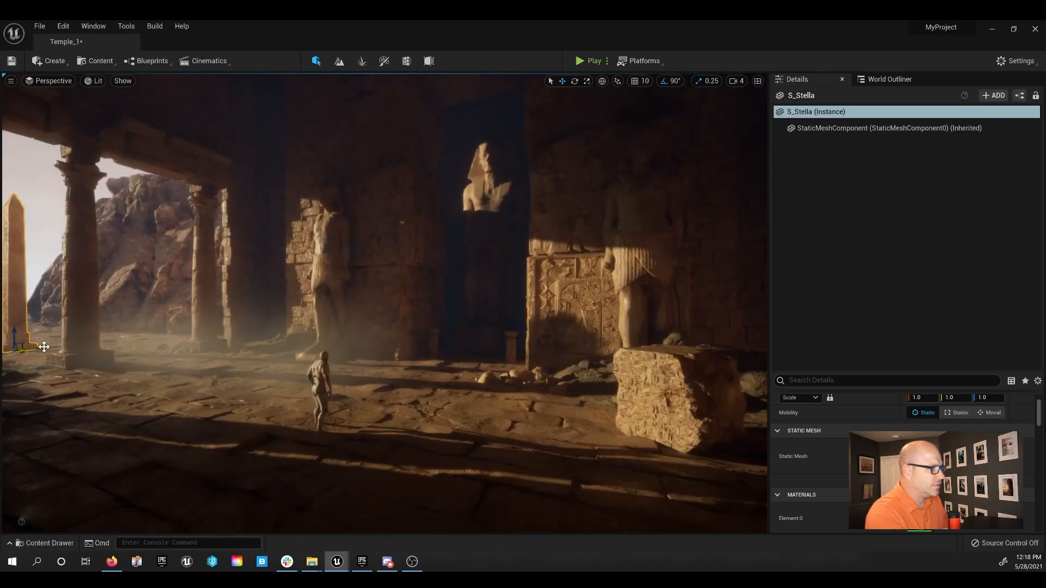
drag(40, 348, 4, 350)
right_drag(172, 358, 190, 350)
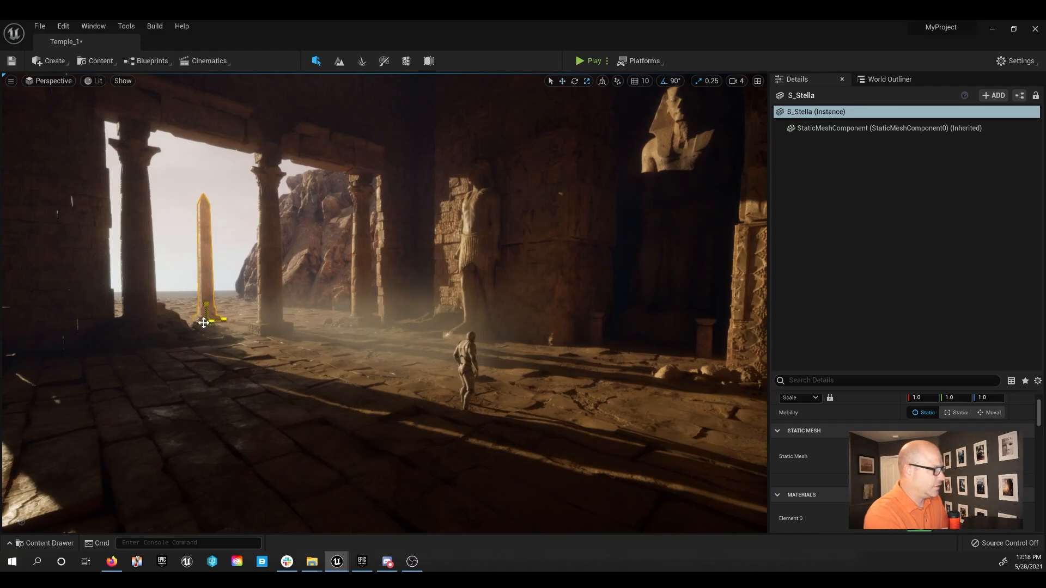
Scale the obelisk uniformly to 2.5 and turn it about its vertical axis
drag(204, 321, 213, 286)
right_drag(207, 321, 235, 318)
right_drag(197, 365, 218, 369)
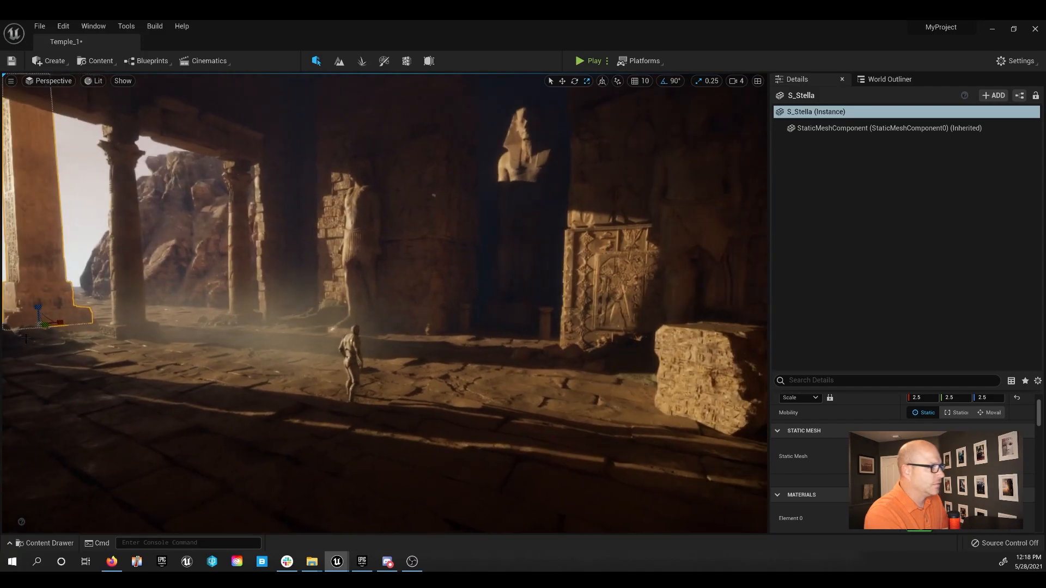
right_drag(112, 323, 89, 328)
key(e)
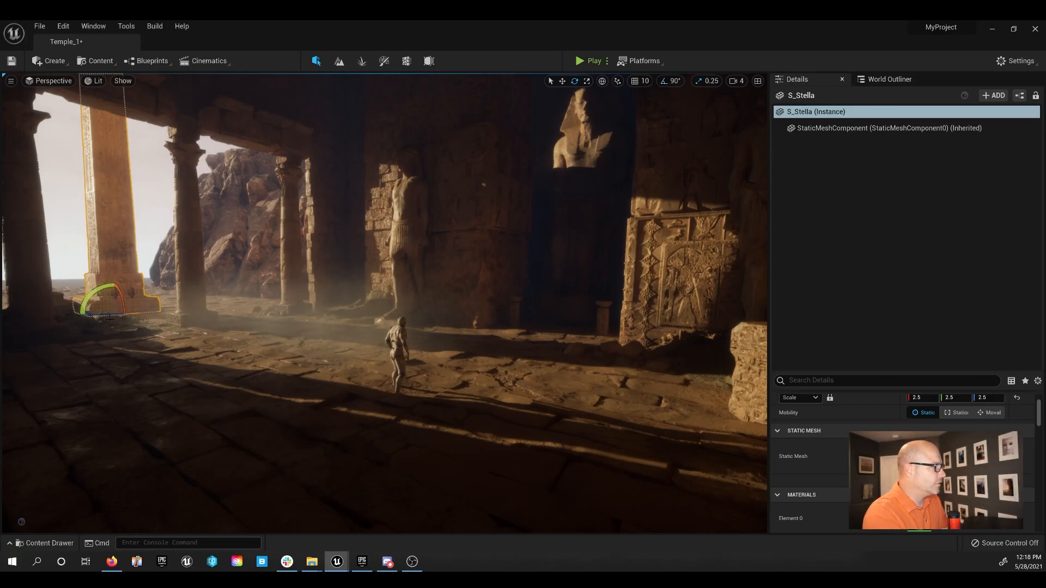
mouse_move(111, 314)
mouse_down()
mouse_move(154, 311)
mouse_move(109, 310)
mouse_up()
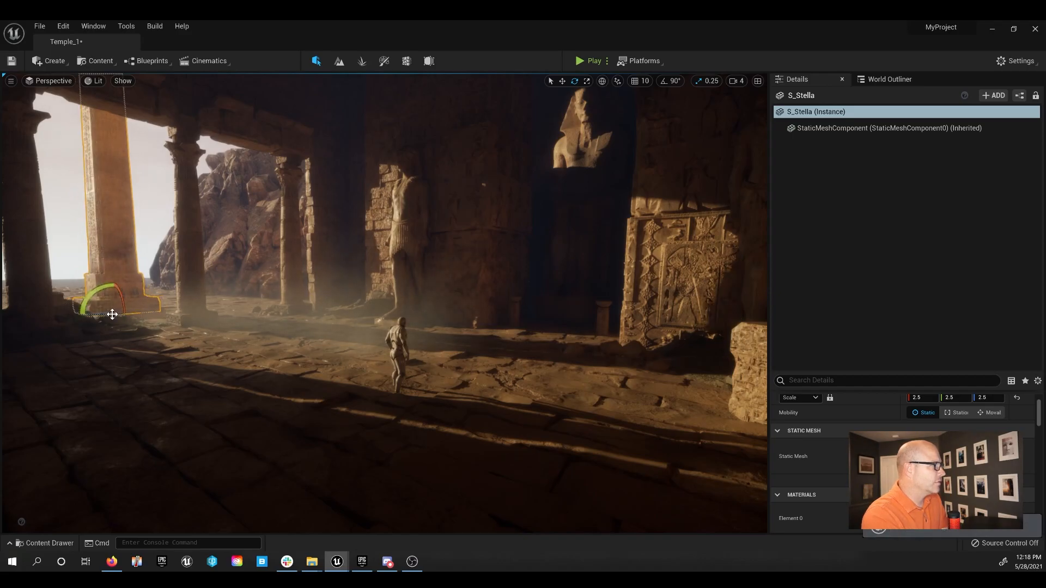
click(154, 198)
right_drag(172, 210, 284, 199)
right_drag(578, 258, 349, 238)
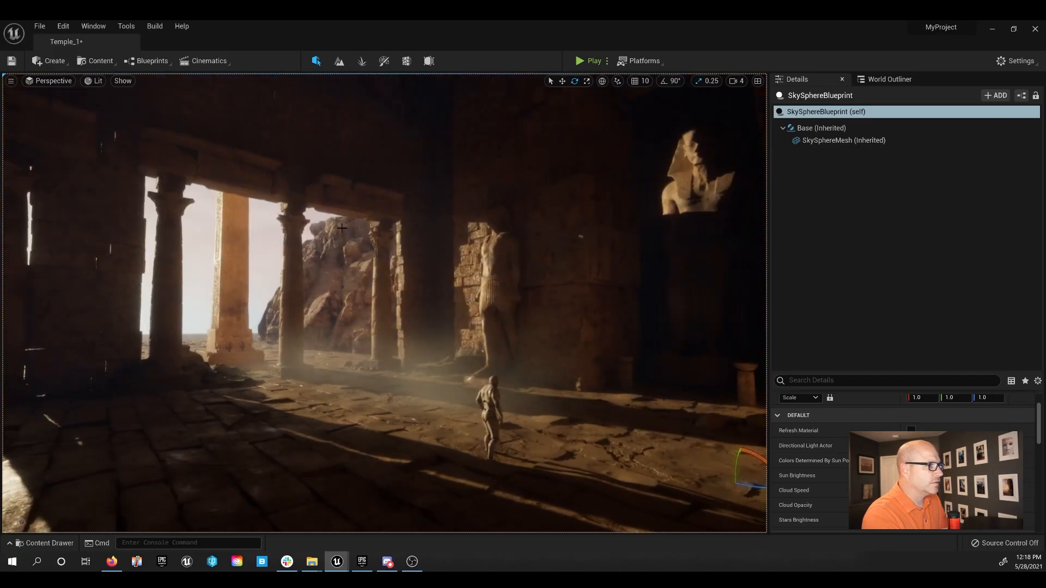
Move the obelisk farther away from the temple, behind the colonnade
click(242, 269)
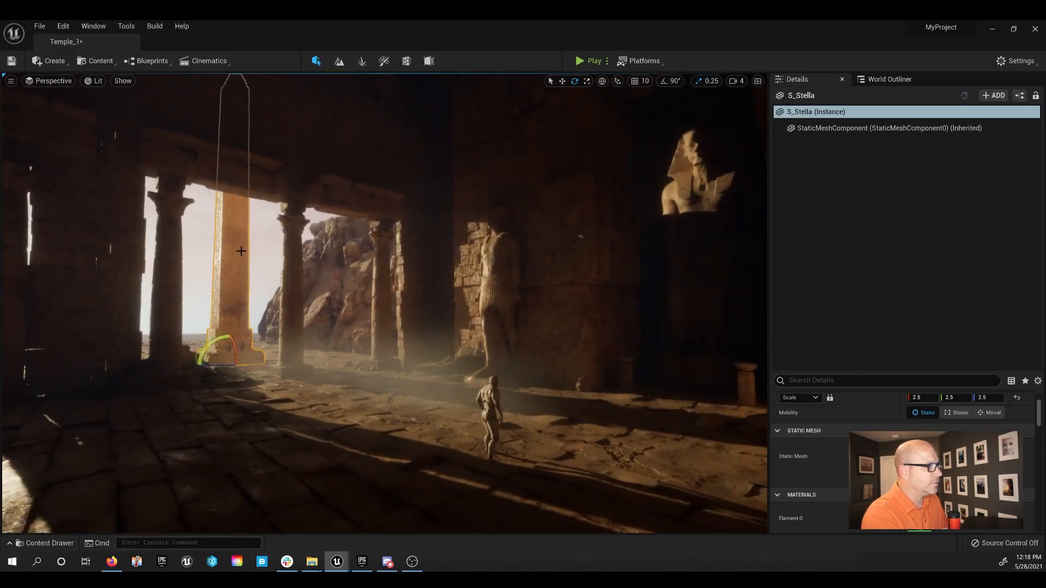
key(w)
right_drag(249, 310, 354, 331)
key(w)
drag(489, 299, 209, 342)
key(1)
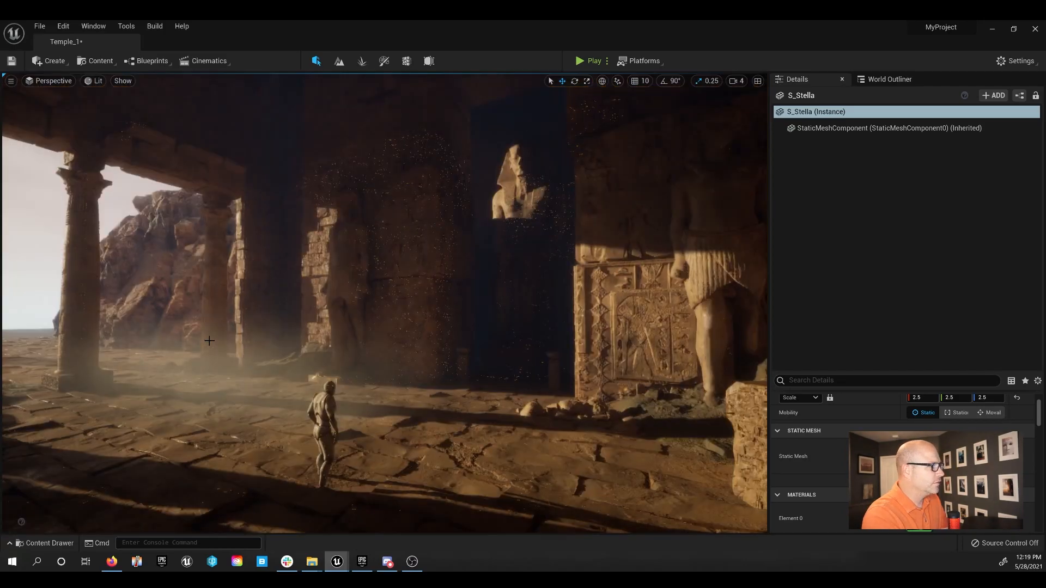
key(2)
right_drag(381, 305, 463, 309)
scroll(130, 322, down, 4)
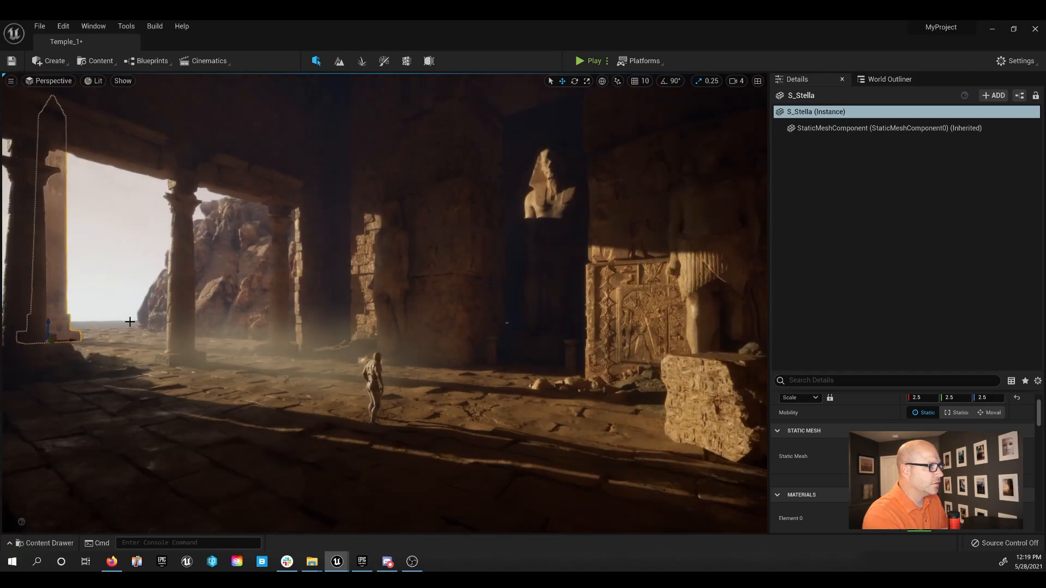
Shift the obelisk sideways until it stands partly hidden behind the column next to the dark wall
drag(73, 341, 23, 346)
right_drag(381, 305, 333, 286)
key(w)
key(s)
right_drag(99, 354, 177, 349)
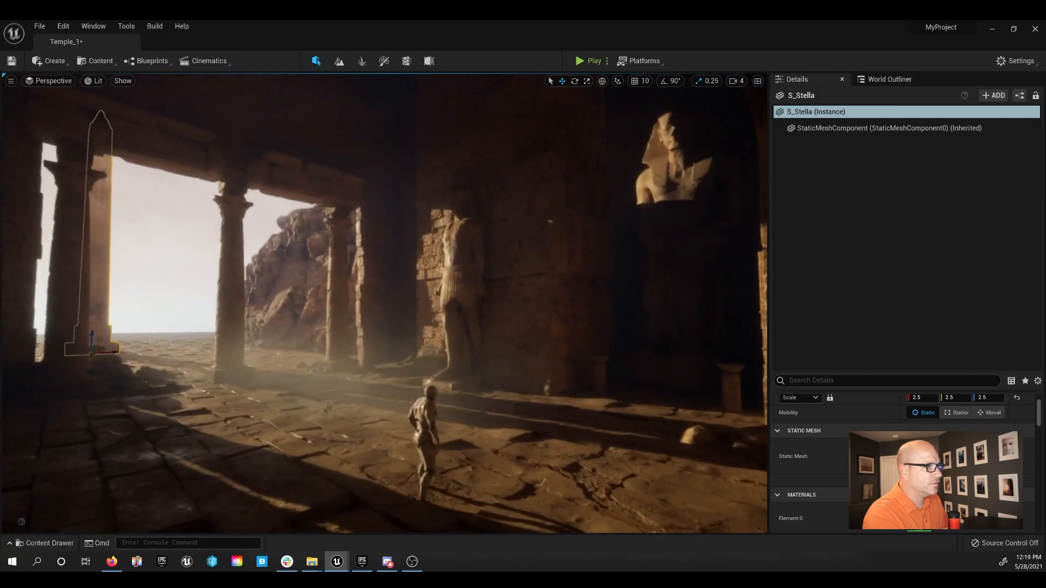
right_drag(180, 356, 212, 345)
click(146, 359)
click(172, 288)
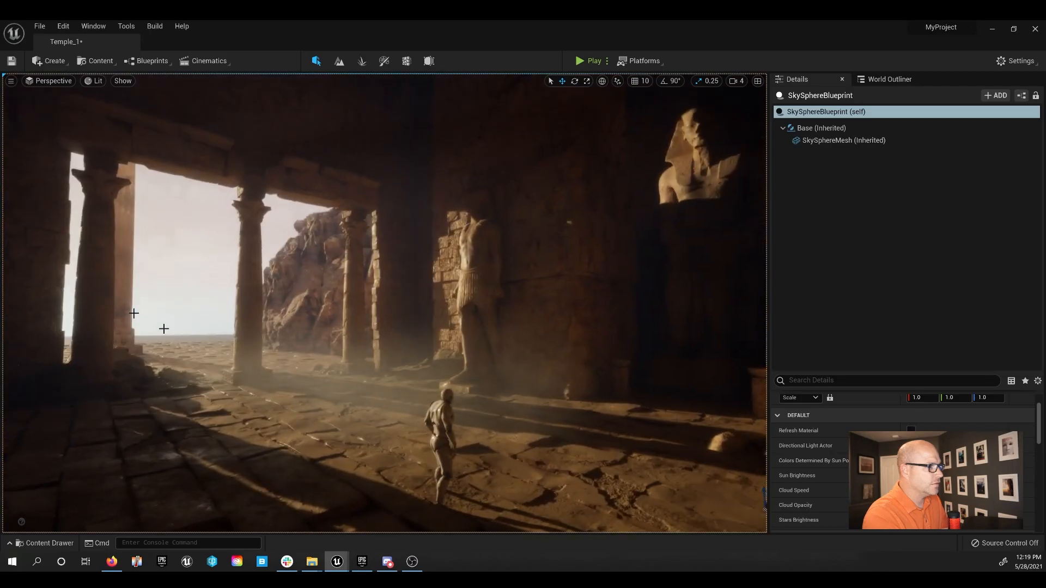
Duplicate the obelisk and set the copy beside the next column, so the two frame the opening
click(140, 320)
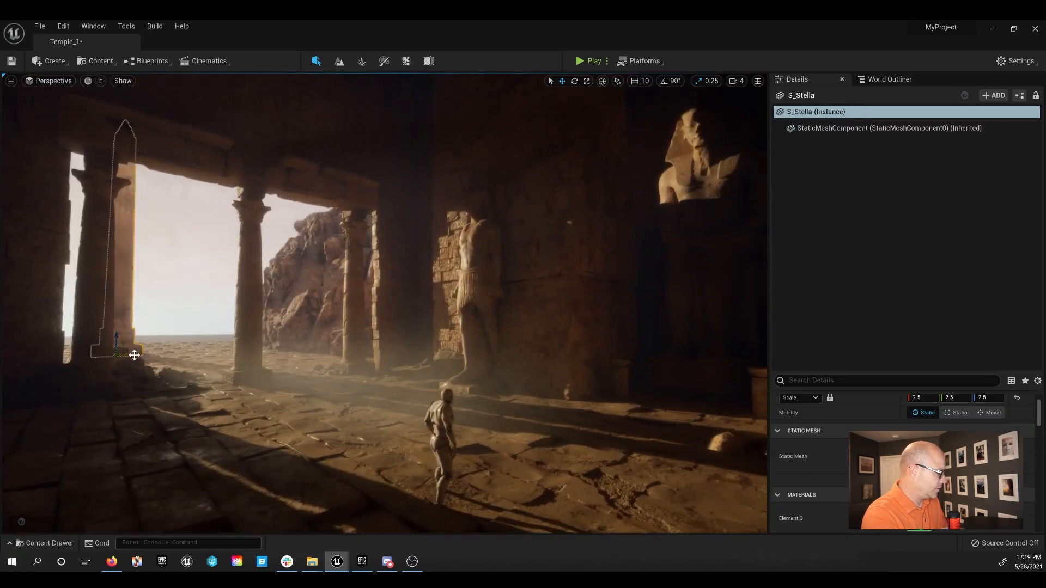
alt+drag(134, 355, 243, 356)
click(180, 268)
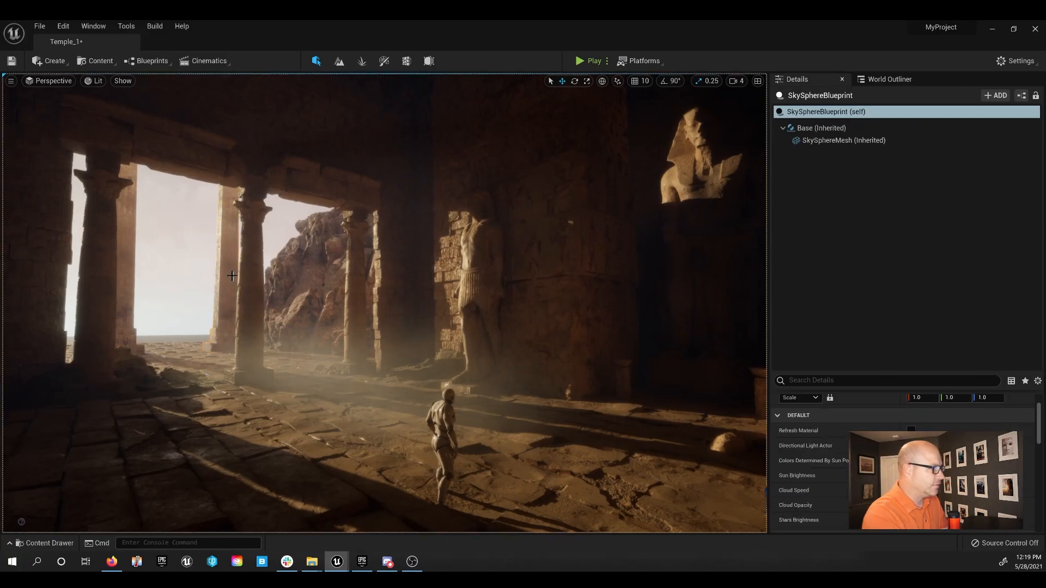
click(228, 275)
right_drag(178, 289, 267, 287)
right_drag(98, 260, 41, 256)
click(41, 256)
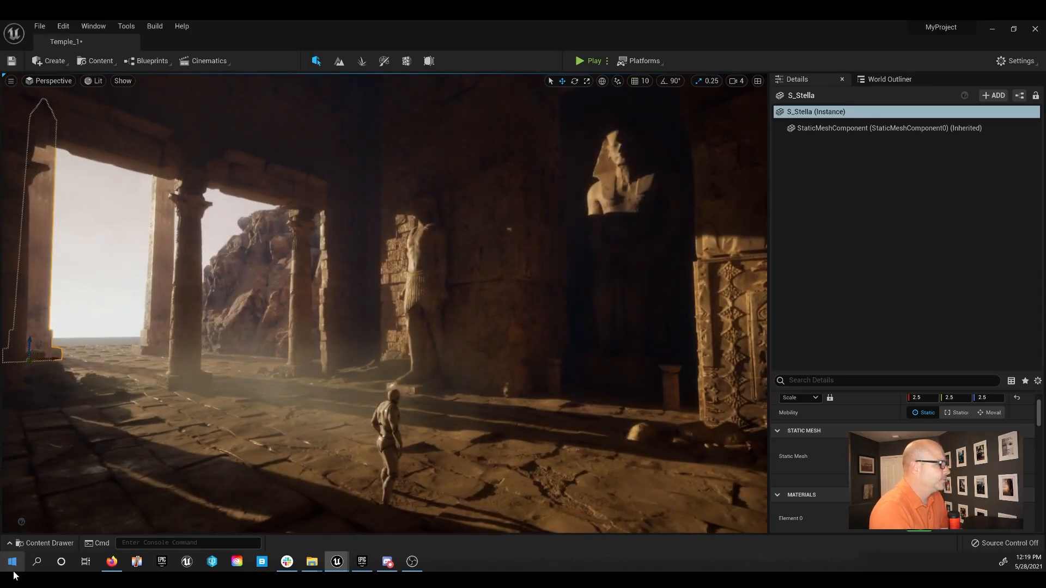
Search all project content for "fire" and place the NS_Fire_Small_2 effect on top of the pedestal beside the relief wall
click(44, 543)
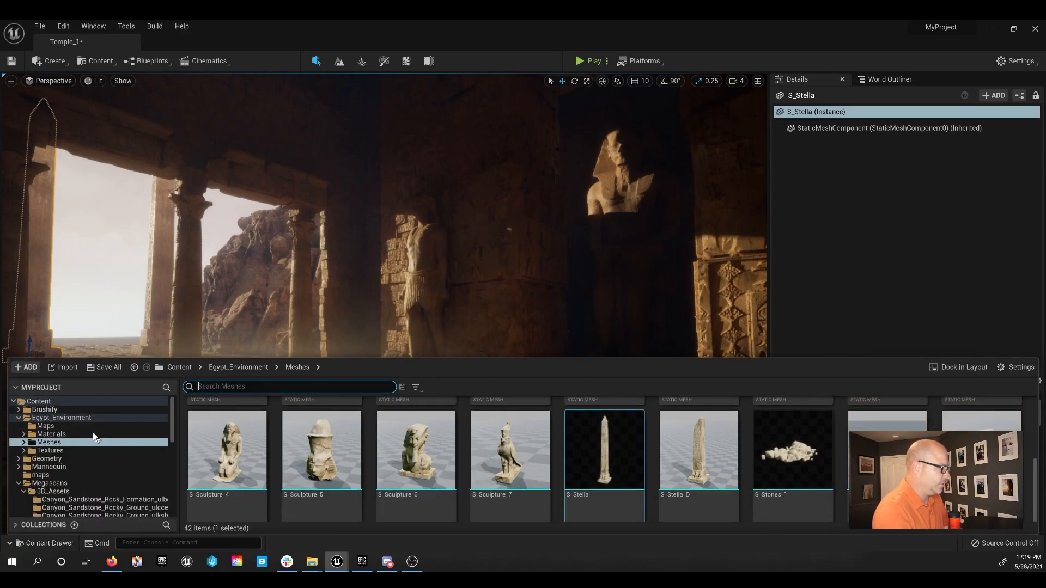
click(86, 401)
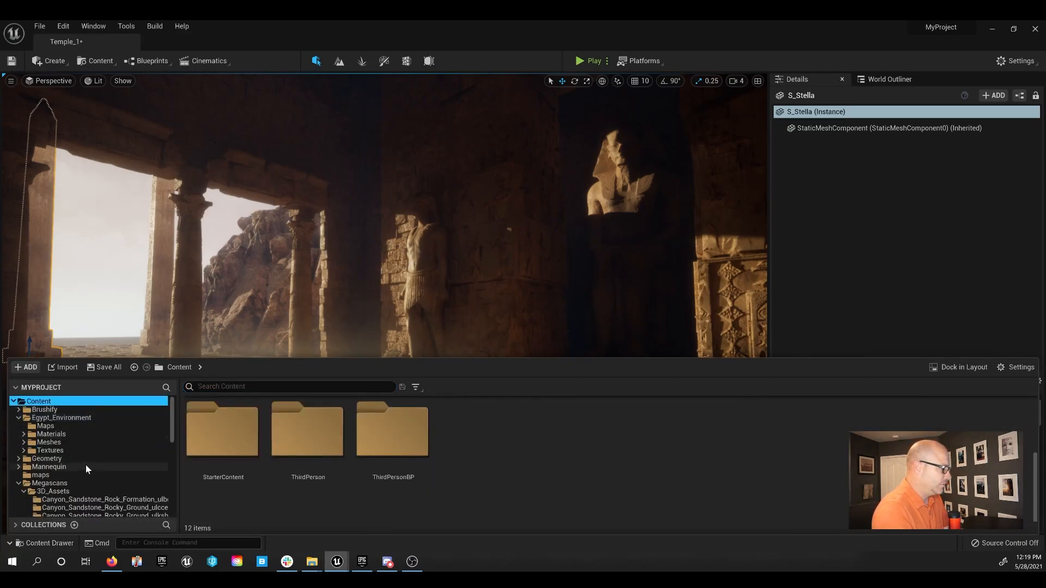
click(246, 386)
text(fire)
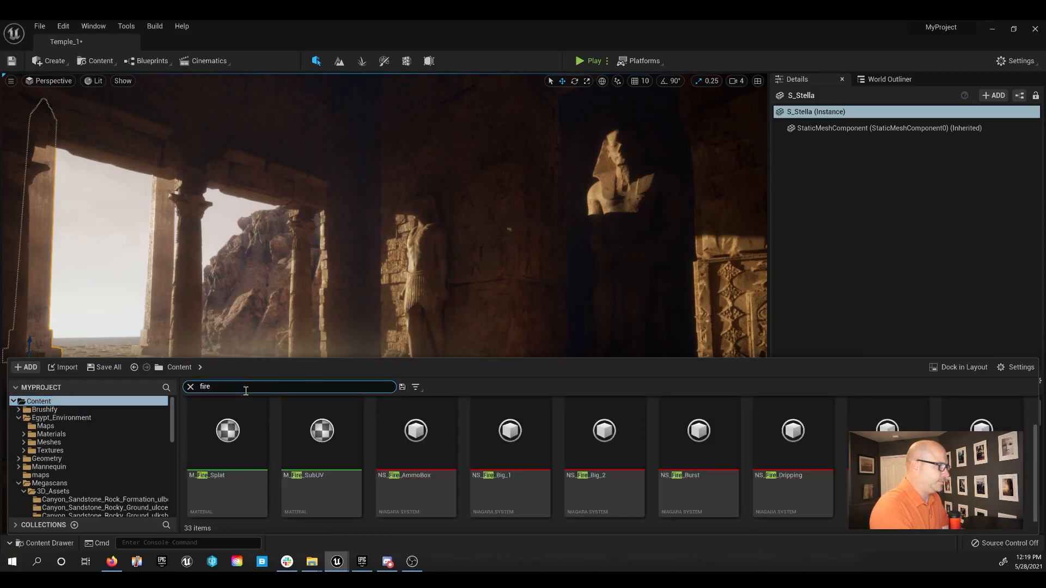
scroll(659, 502, down, 1)
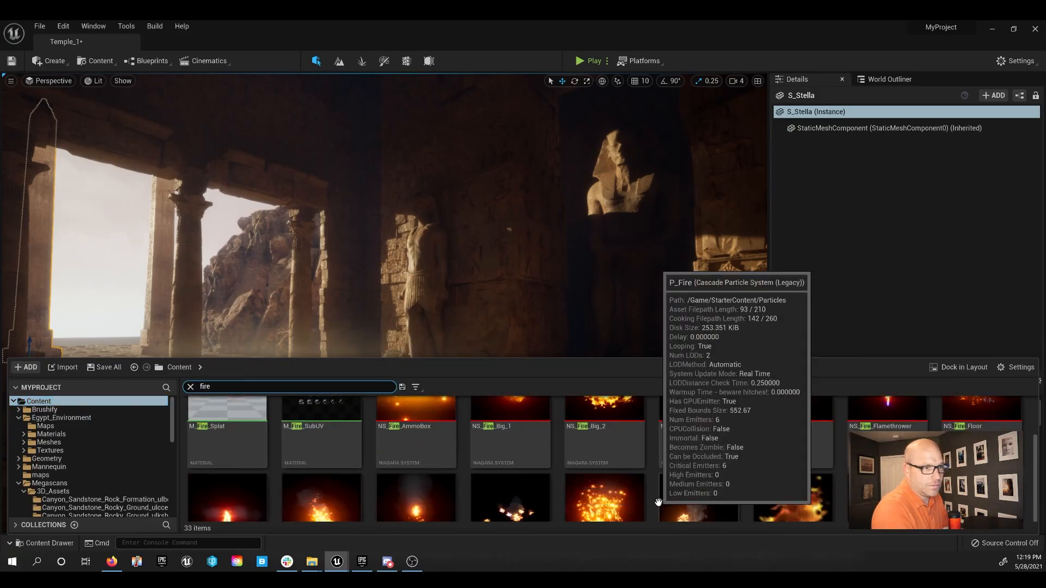
scroll(659, 501, down, 2)
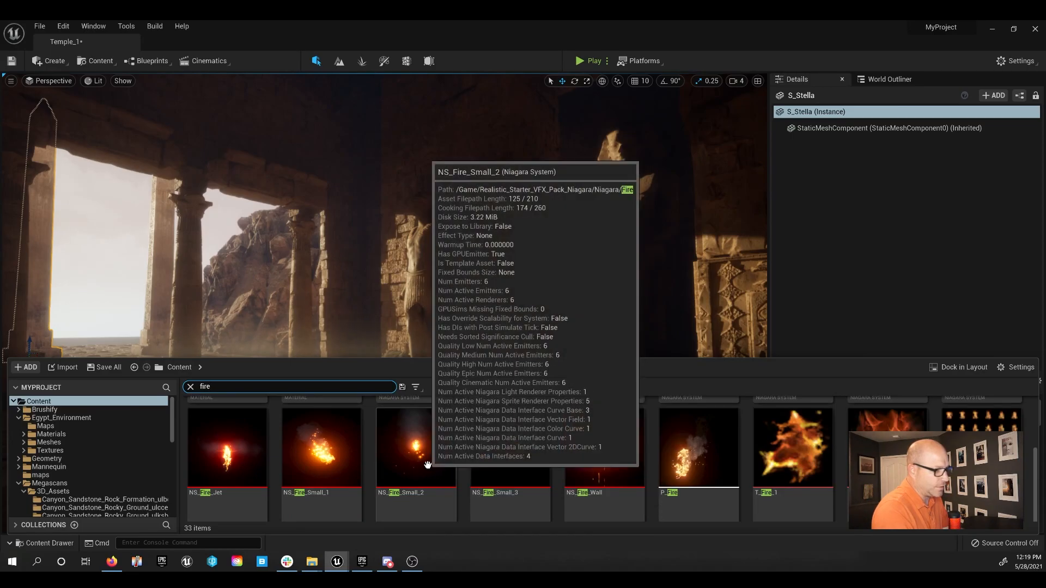
drag(427, 465, 674, 401)
drag(676, 362, 682, 342)
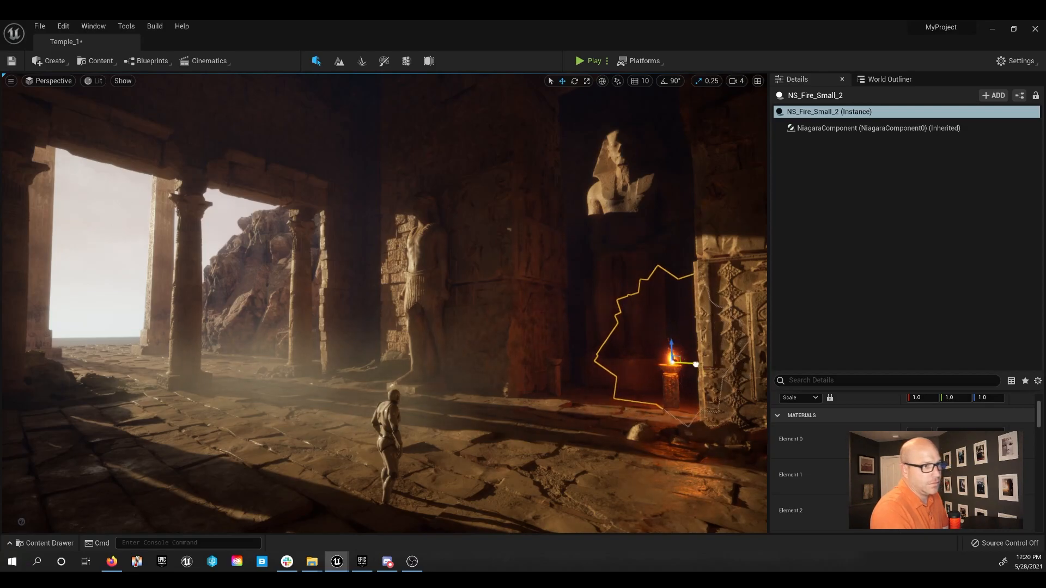
Duplicate the small fire and set the copy on the other pedestal in front of the seated statue
drag(679, 381, 572, 376)
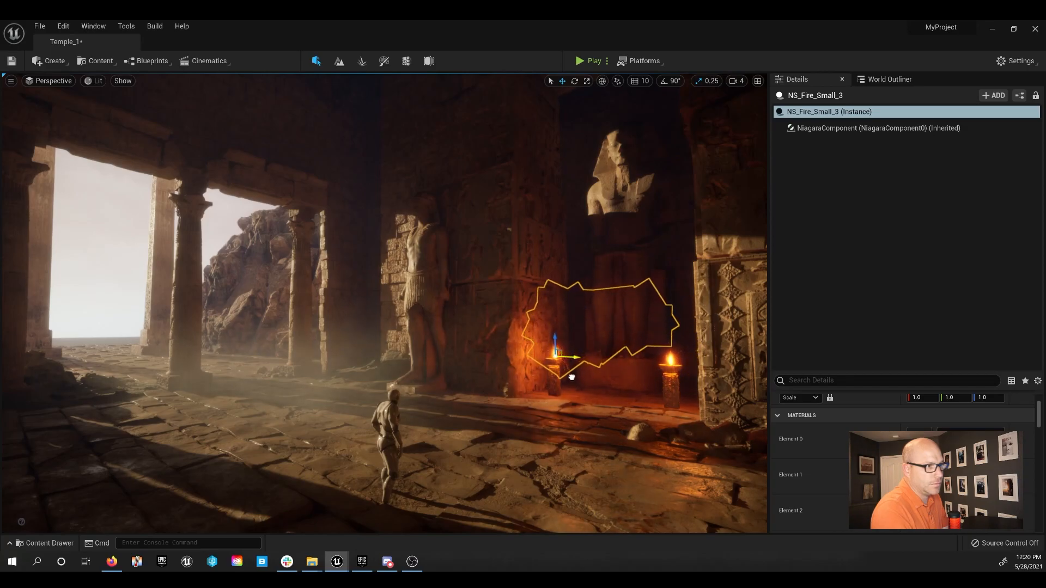
click(573, 459)
right_drag(559, 472, 466, 458)
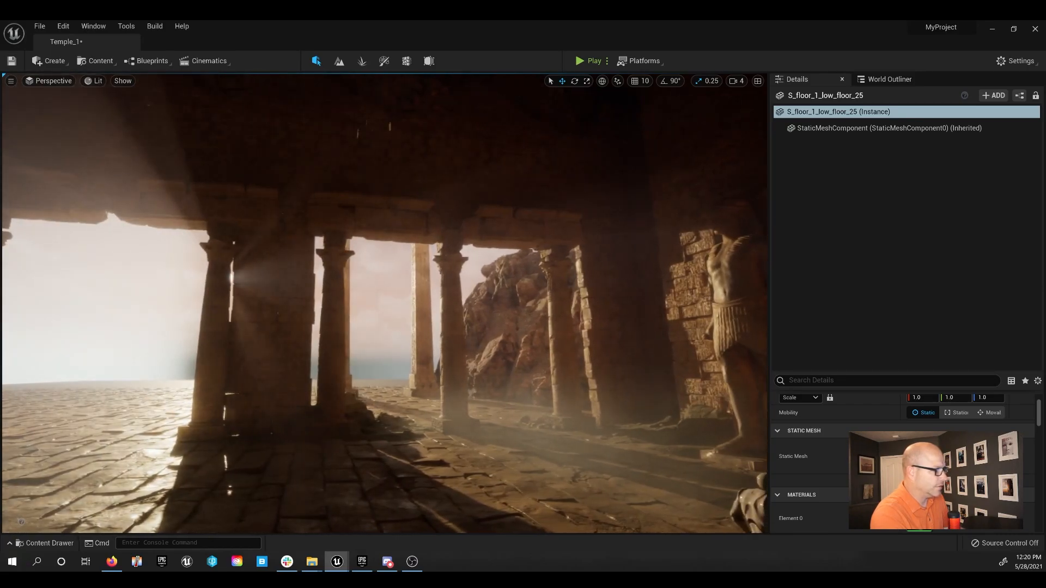
right_drag(514, 489, 651, 488)
right_drag(531, 490, 579, 430)
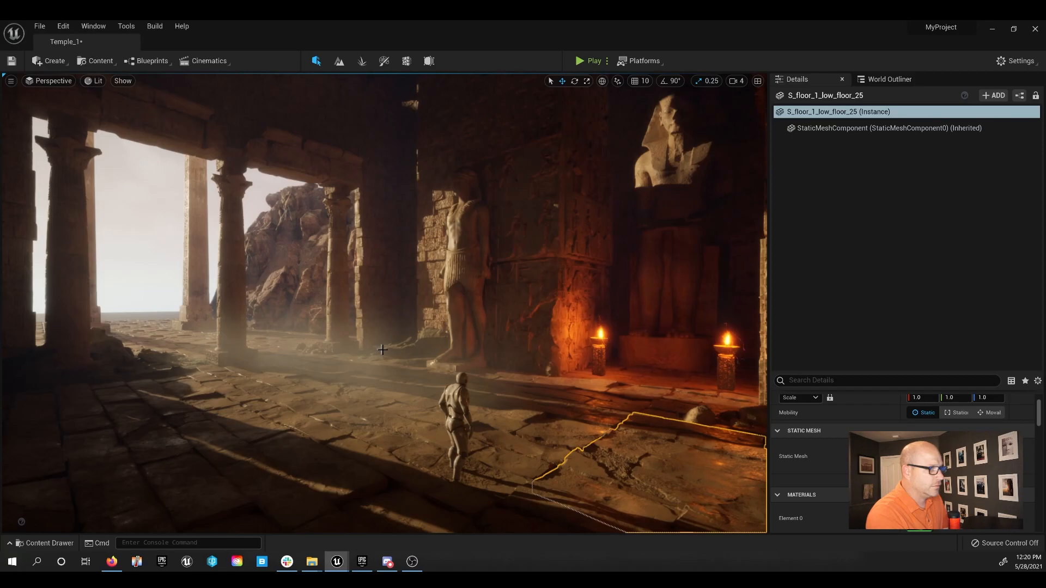
Open the RuralAustralia folder in the project content and clear the "fire" search filter
right_drag(381, 349, 414, 349)
right_drag(612, 378, 97, 525)
click(48, 543)
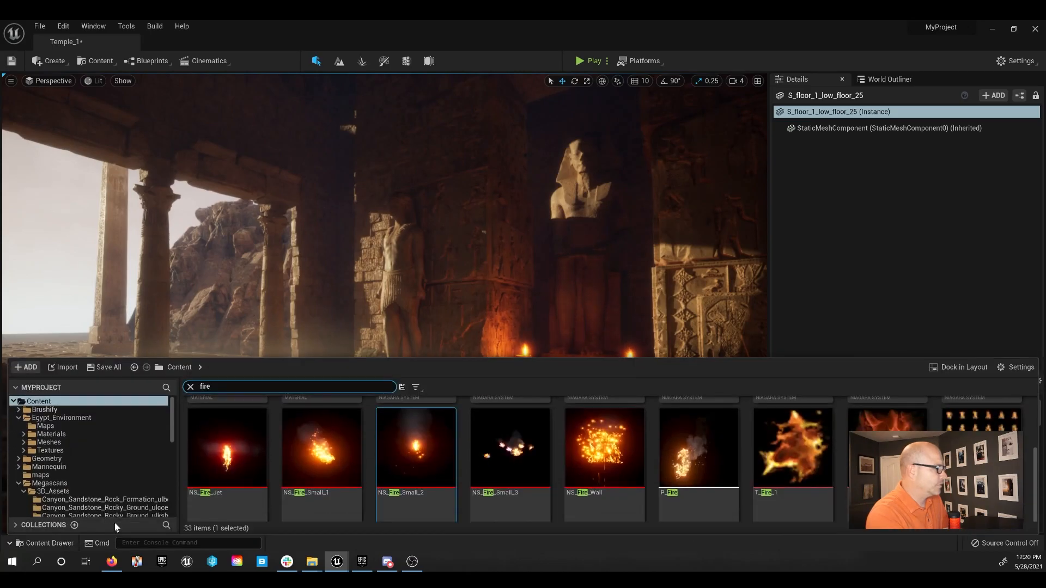
scroll(54, 452, down, 10)
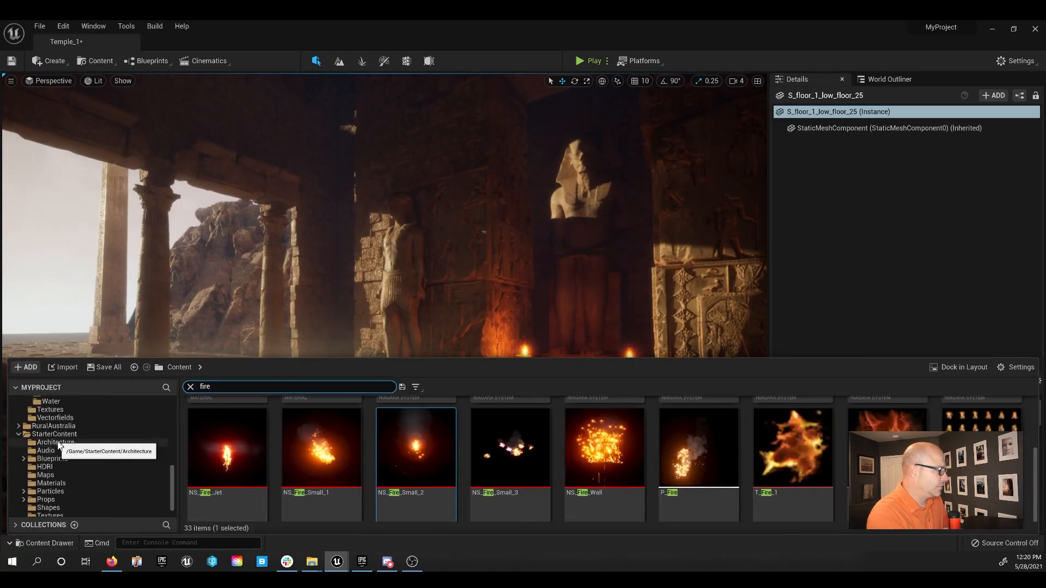
scroll(63, 480, up, 2)
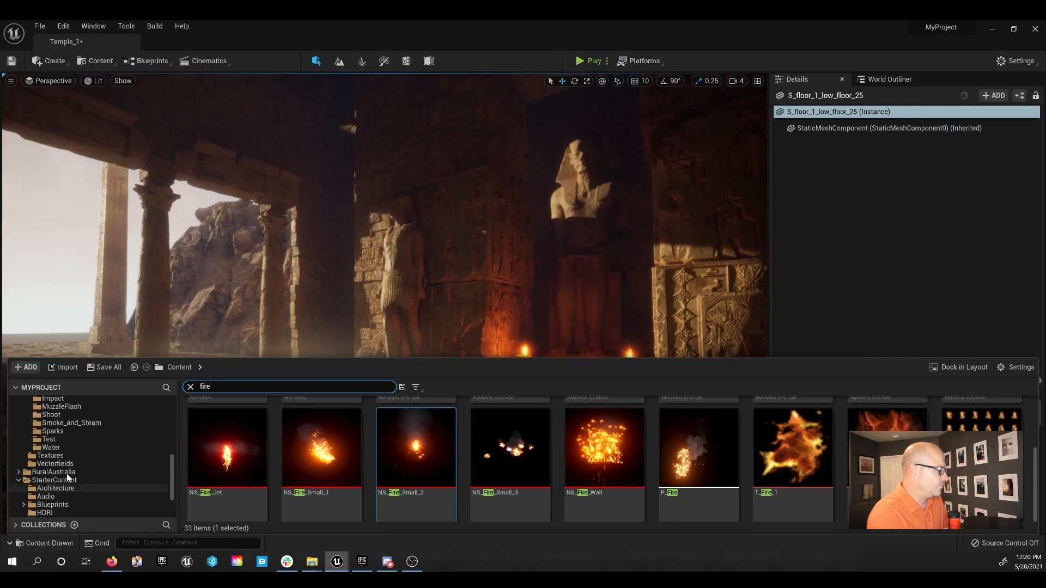
scroll(59, 483, up, 4)
scroll(57, 469, down, 7)
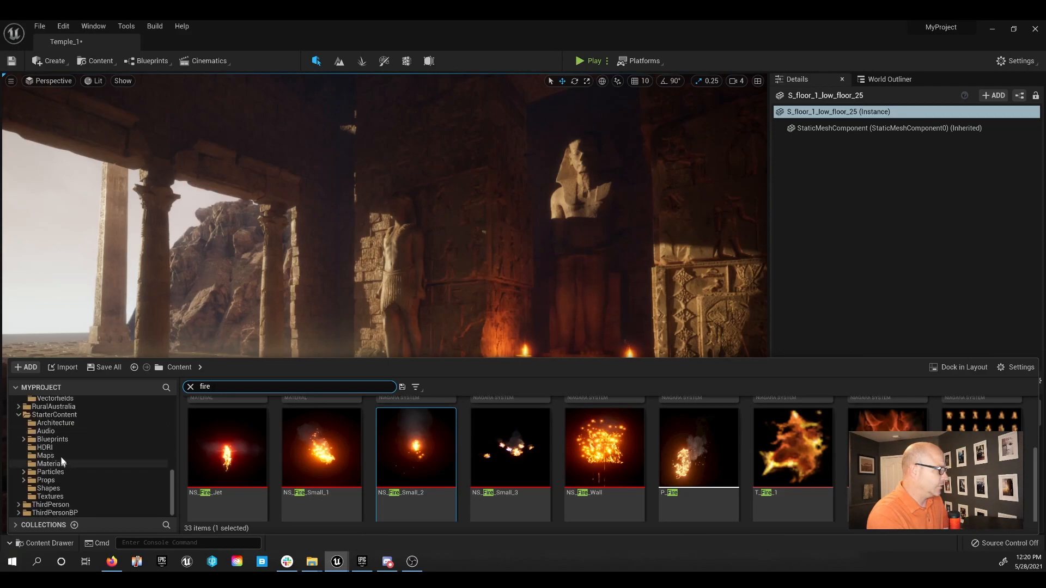
click(53, 407)
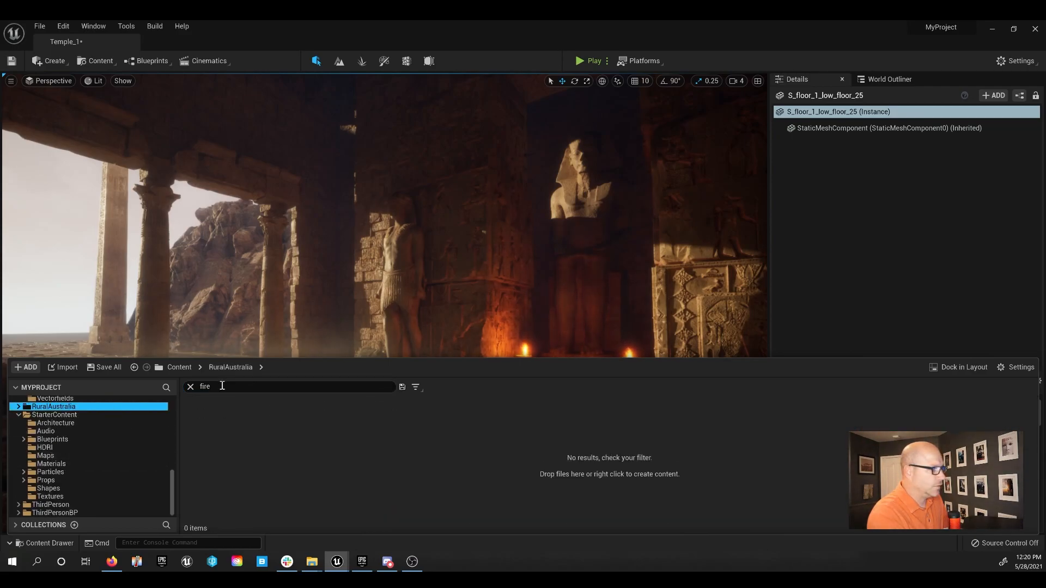
click(190, 387)
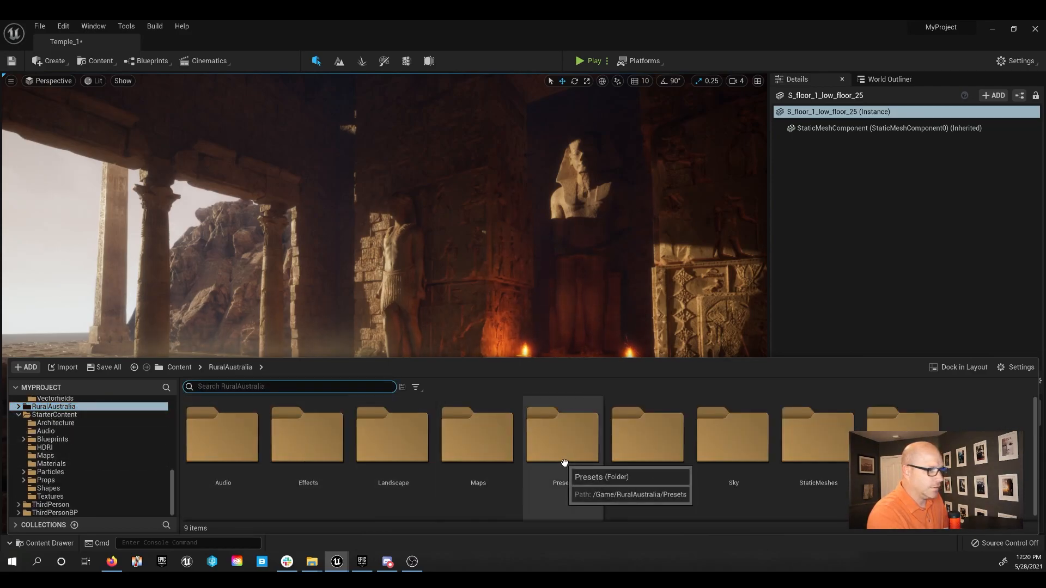
Open the Tree_L_01 asset folder under StaticMeshes > Vegetation
double_click(841, 448)
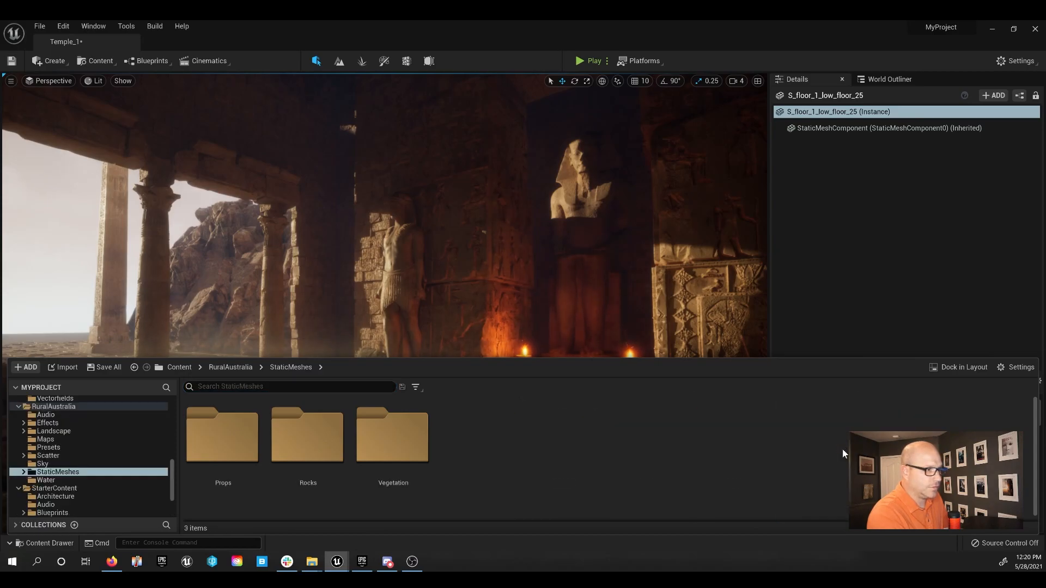
double_click(398, 446)
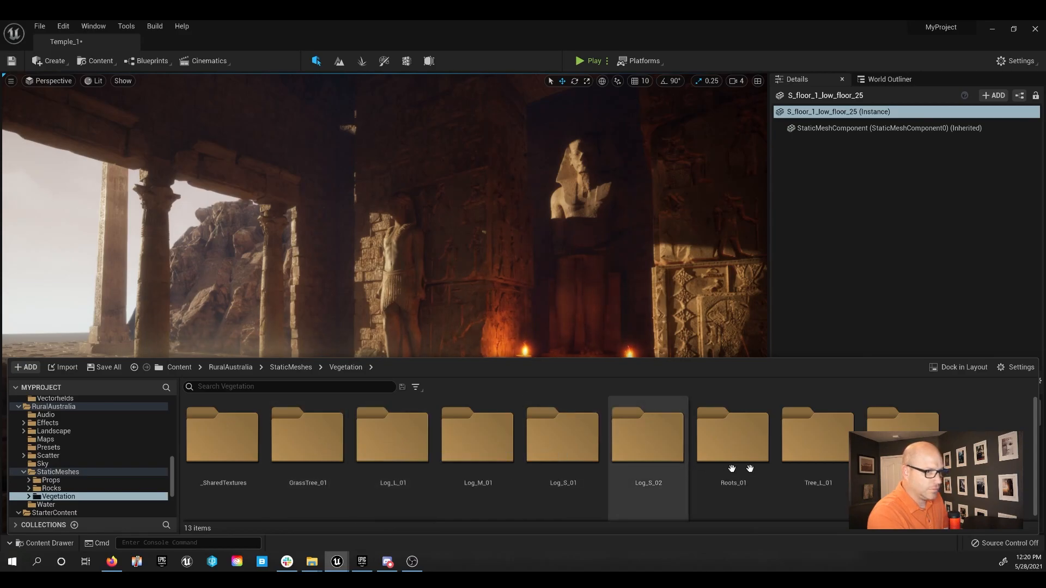
double_click(822, 470)
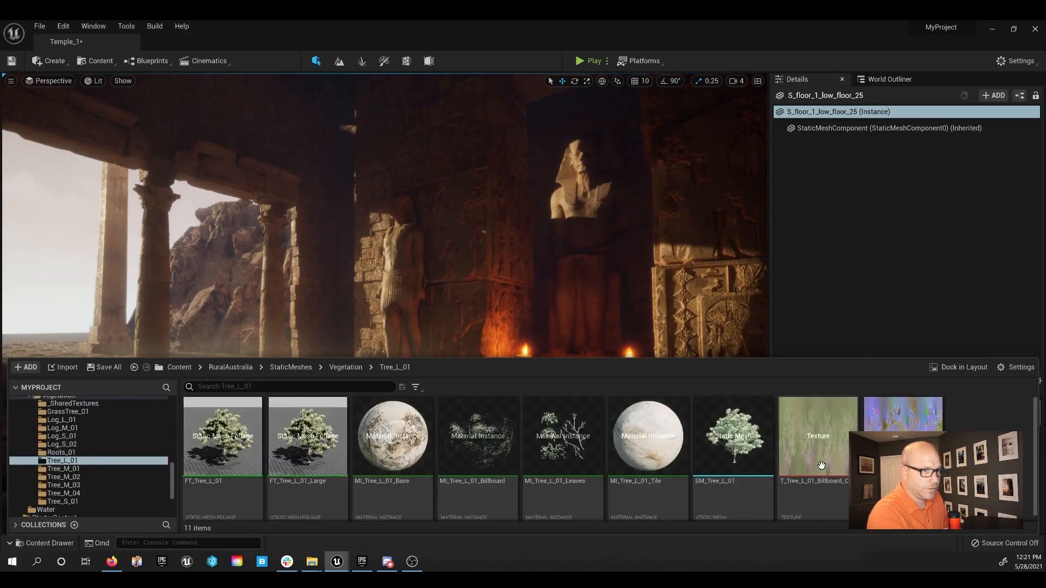
Place the SM_Tree_L_01 static mesh on the temple floor in front of the standing statue
right_drag(503, 230, 469, 255)
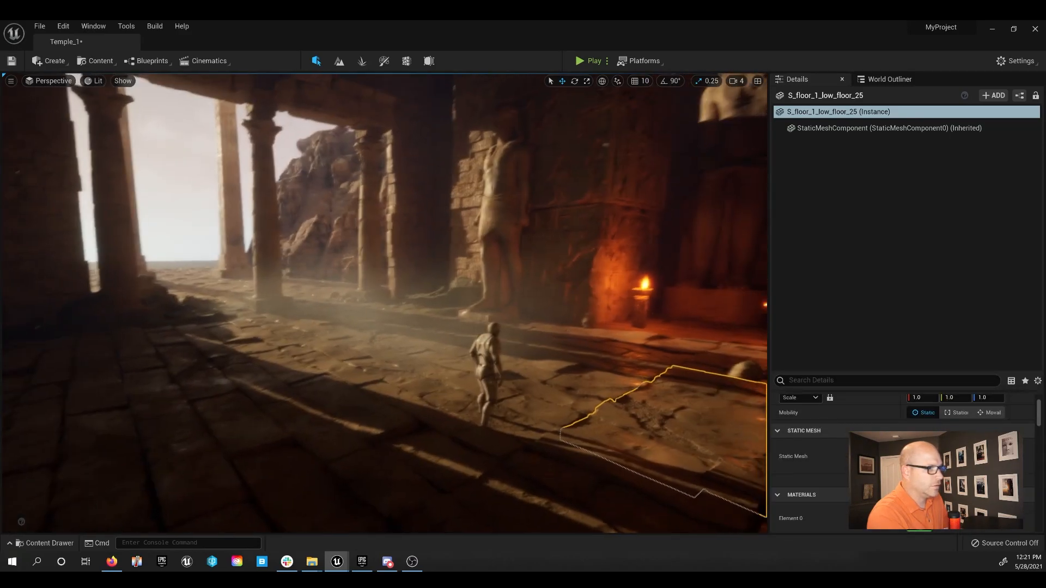
click(51, 547)
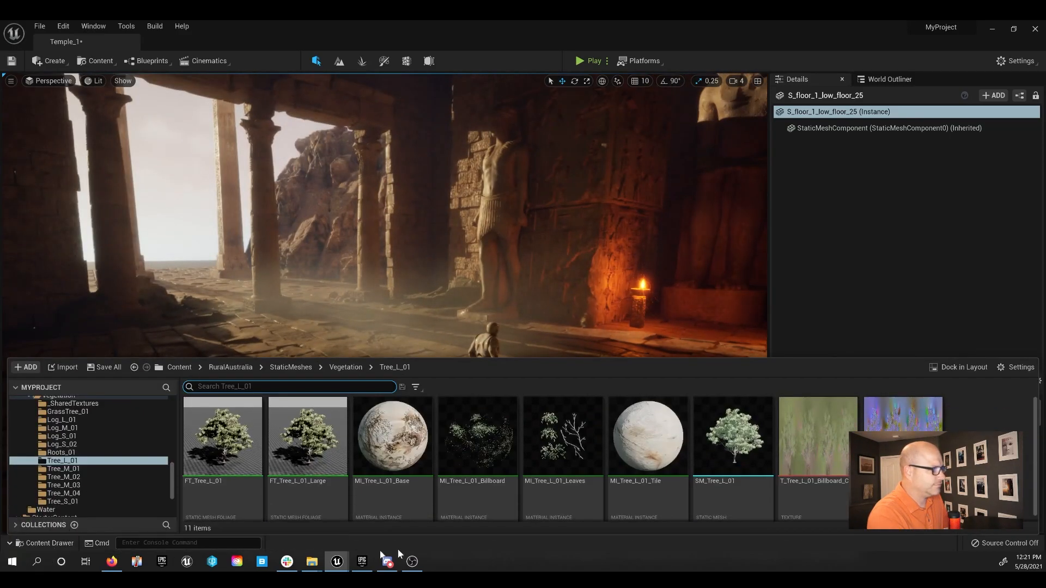
scroll(750, 491, down, 3)
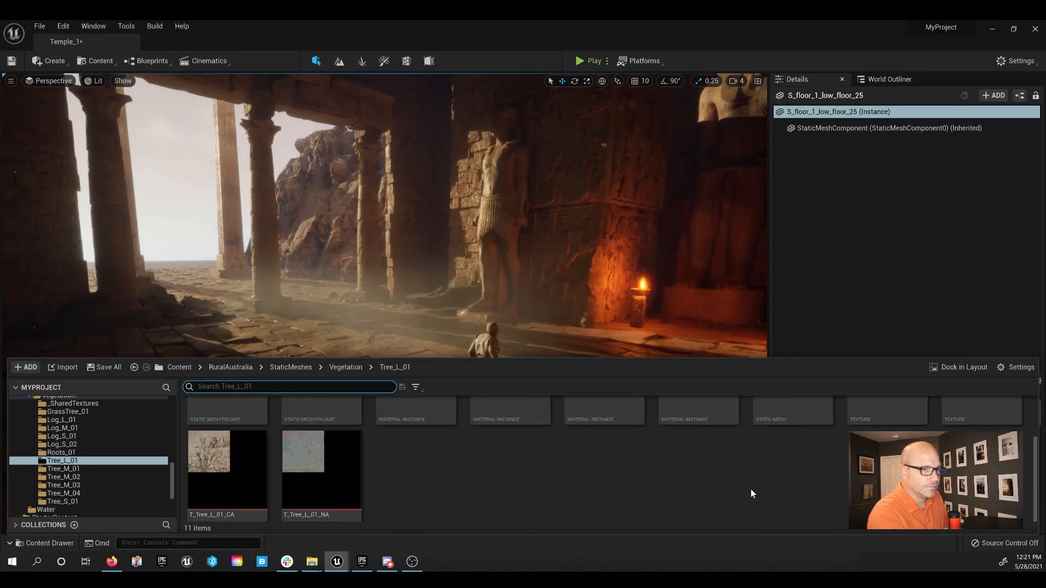
scroll(750, 489, up, 3)
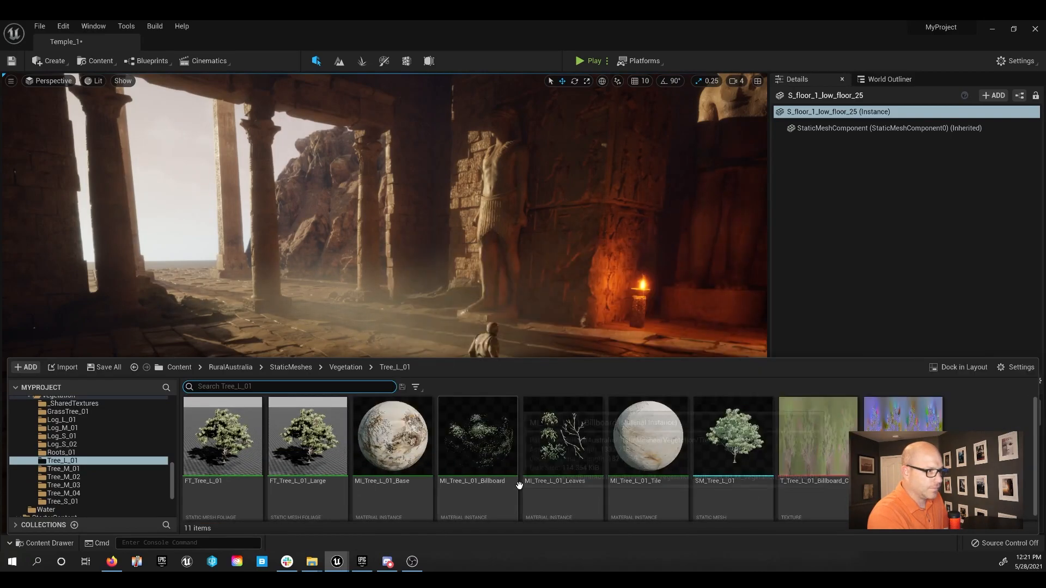
drag(298, 469, 373, 328)
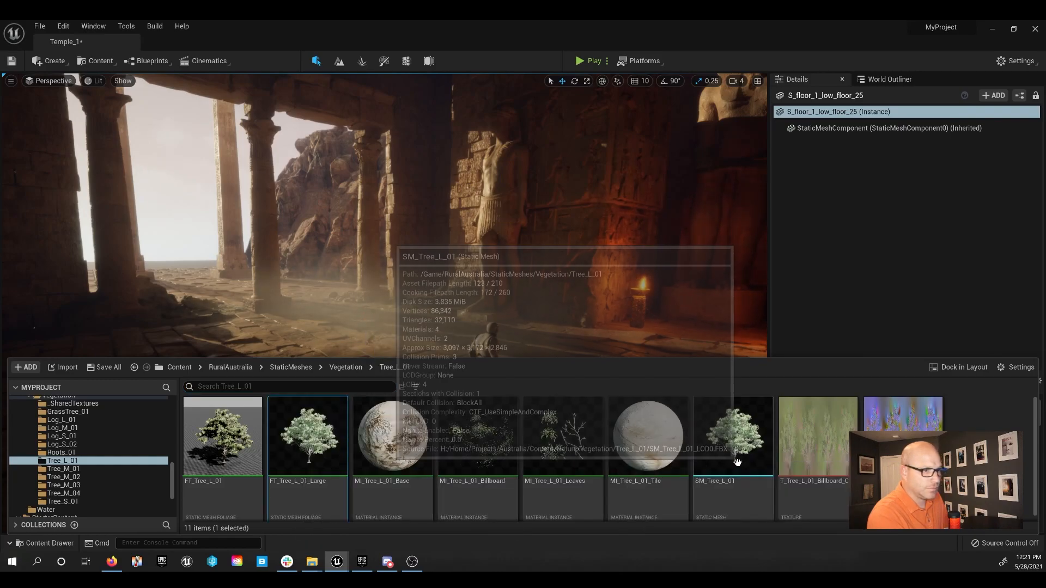
drag(738, 462, 409, 329)
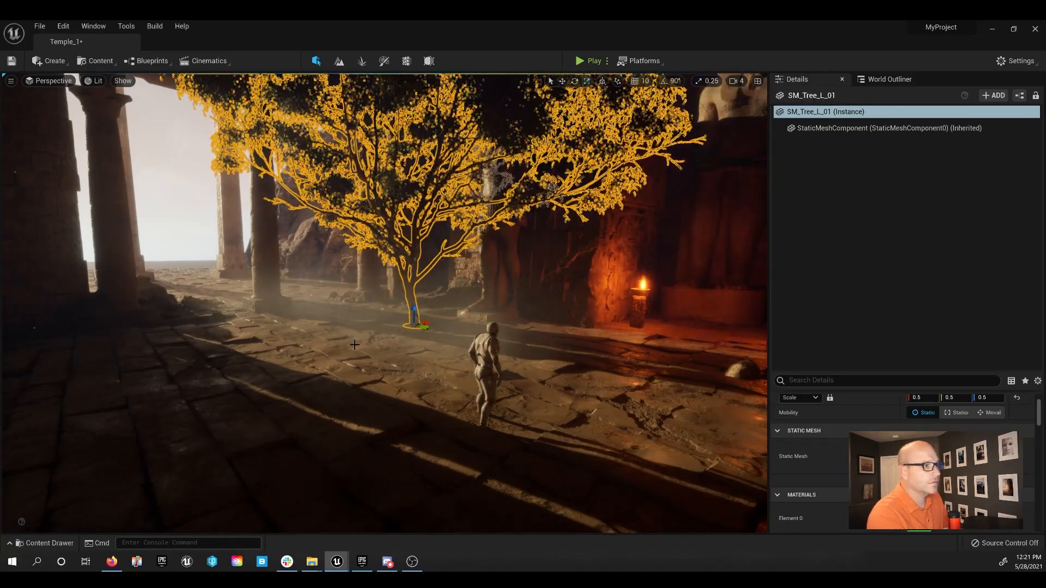
Scale the tree down uniformly to about 0.28 and deselect it
drag(415, 327, 406, 332)
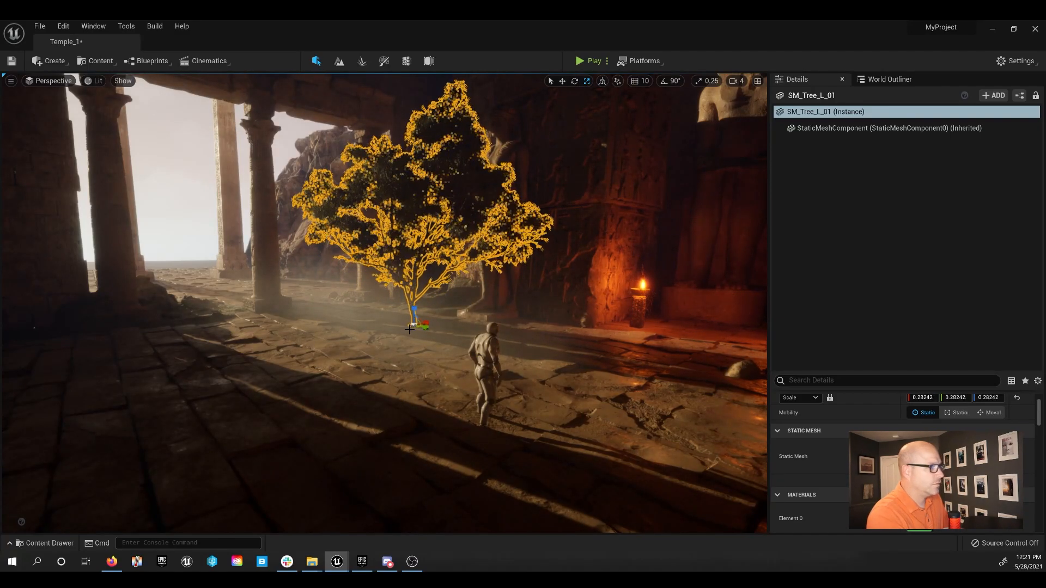
key(Escape)
right_drag(374, 353, 378, 325)
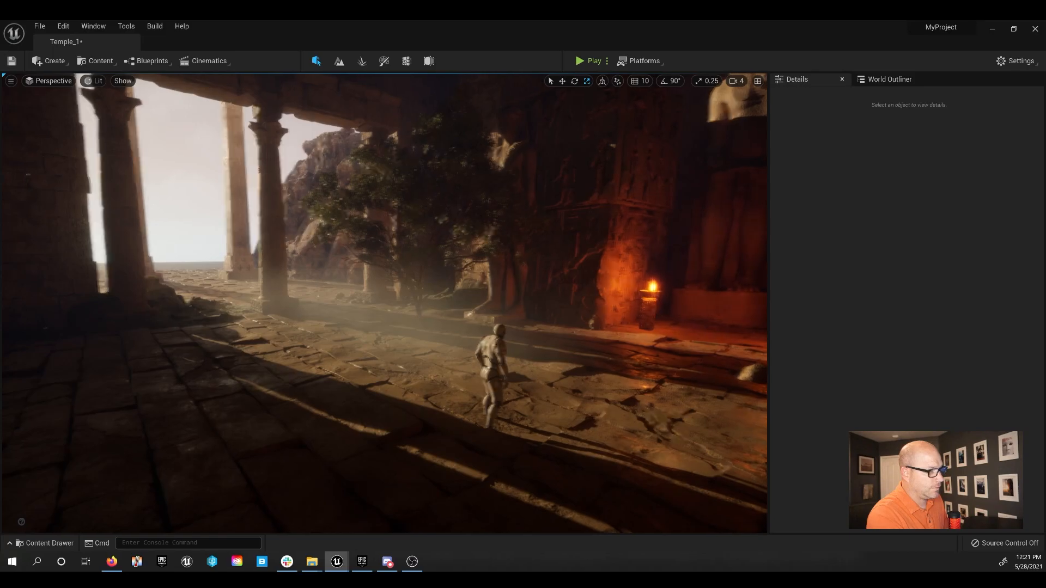
Duplicate the tree and set the copy beside the column next to the dark wall
click(433, 333)
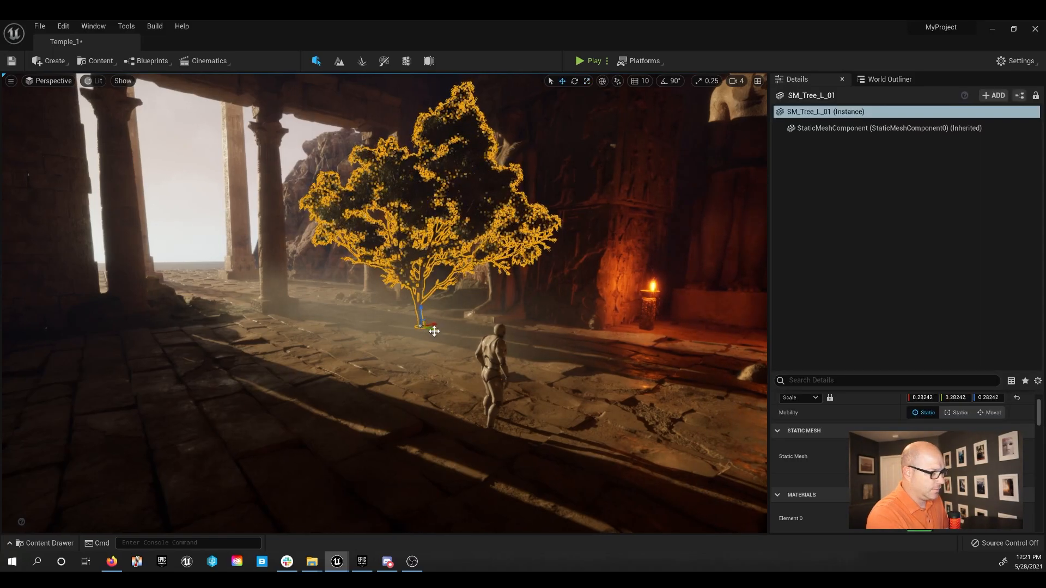
alt+drag(433, 334, 135, 290)
right_drag(252, 316, 281, 314)
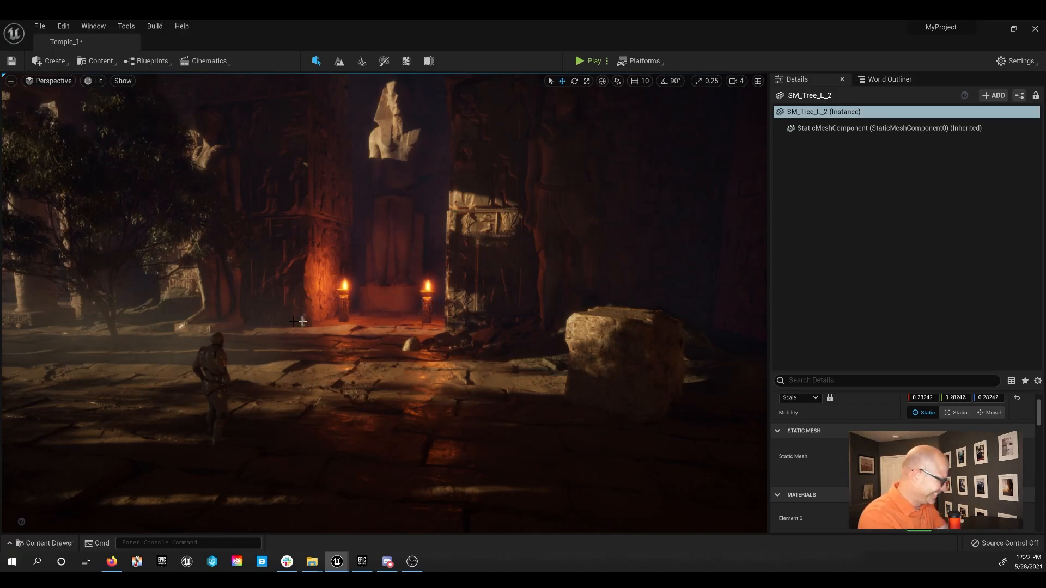
Go back to the Vegetation assets and open the GrassTree_01 folder
right_drag(368, 304, 390, 202)
click(263, 201)
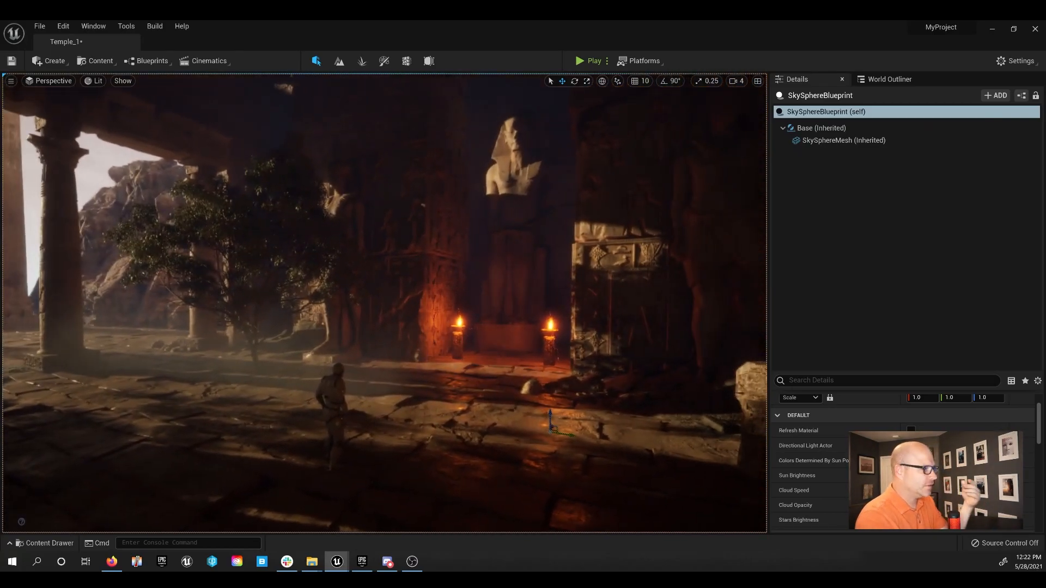
click(62, 543)
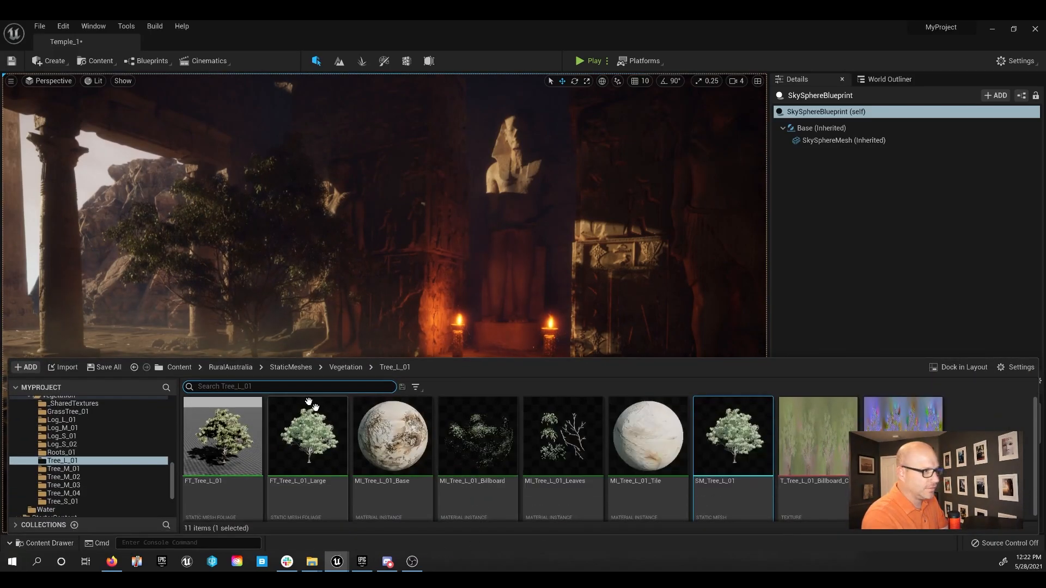
click(341, 367)
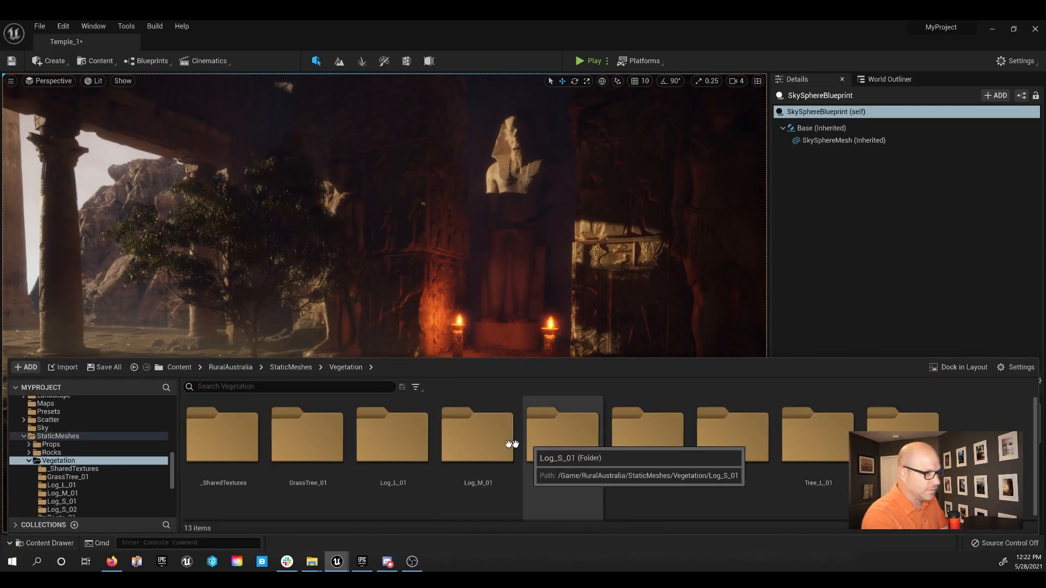
double_click(299, 434)
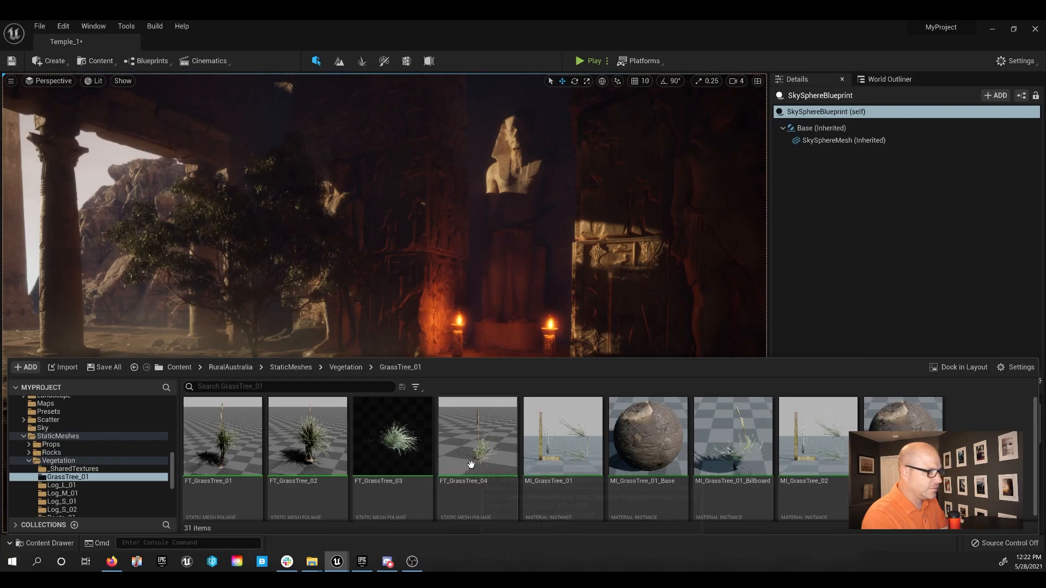
Place a large grass tree static mesh from the folder on the floor beside the stone block near the relief wall
drag(308, 436, 314, 457)
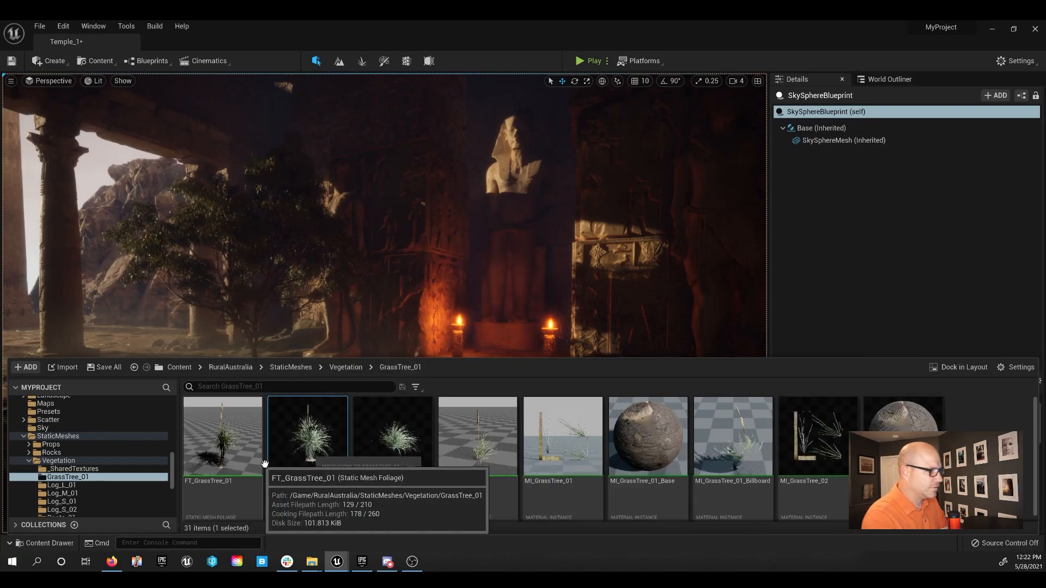
mouse_move(233, 451)
mouse_down()
mouse_move(152, 342)
mouse_move(241, 460)
mouse_up()
scroll(433, 480, down, 2)
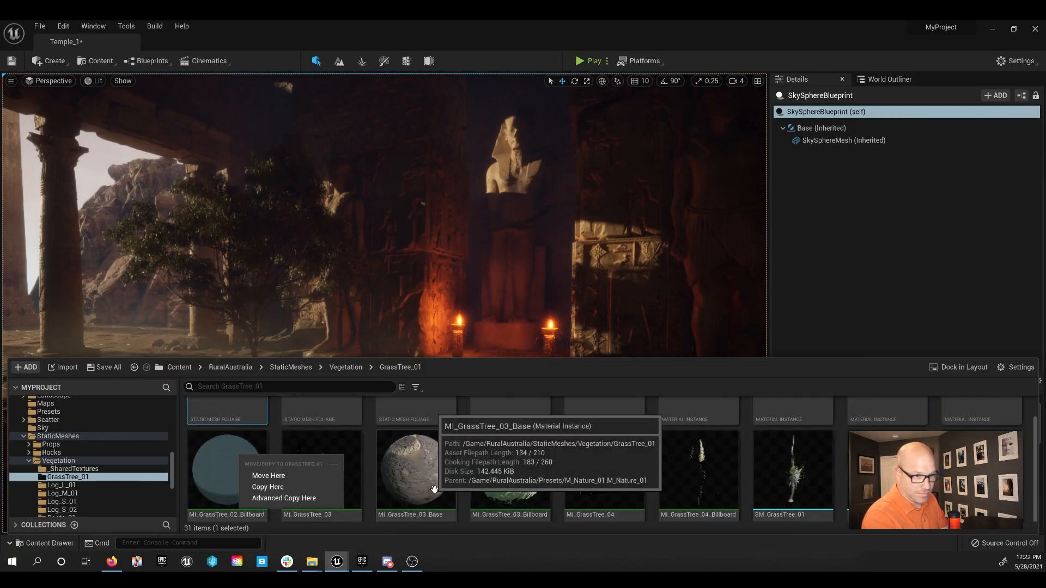
scroll(434, 489, down, 1)
drag(881, 471, 738, 477)
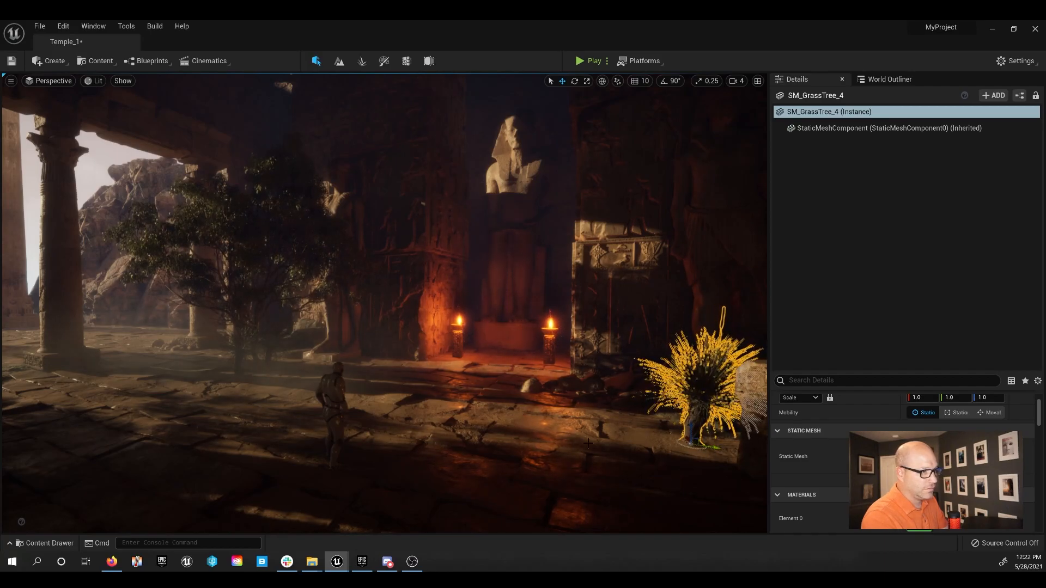
key(Escape)
mouse_move(556, 428)
right_down()
mouse_move(599, 419)
mouse_move(550, 421)
right_up()
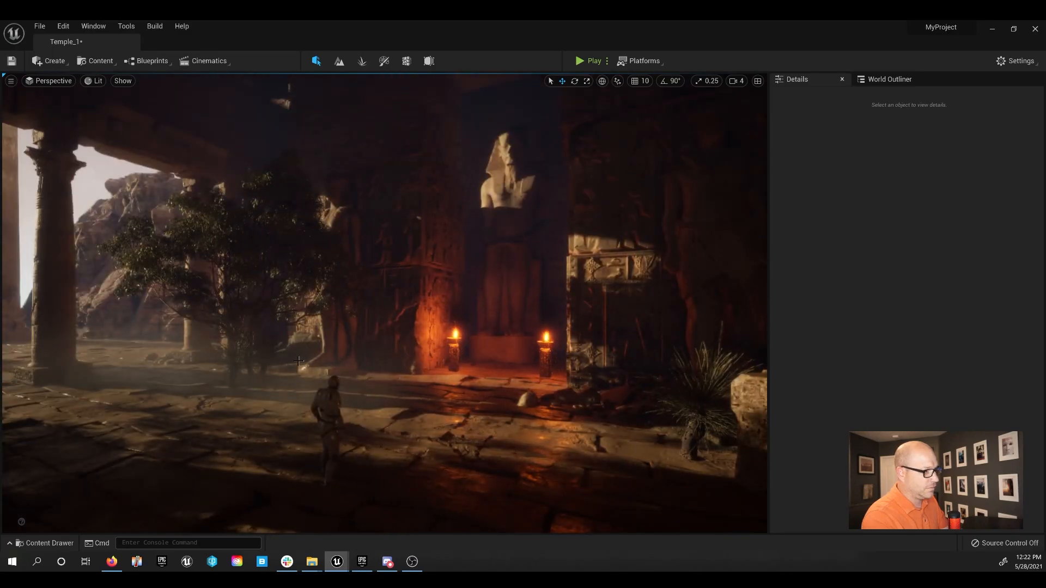
click(248, 357)
key(Escape)
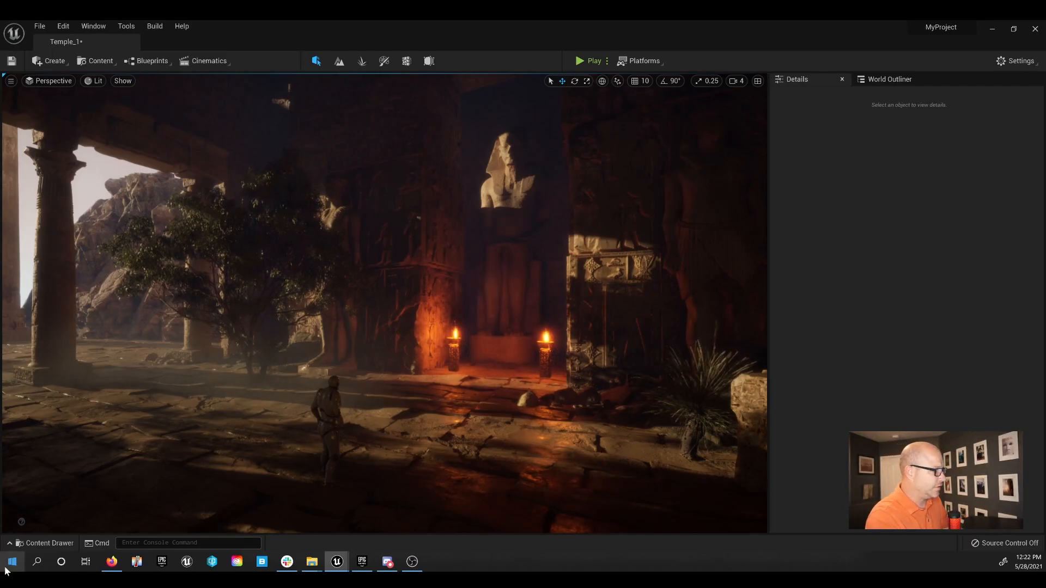
Place SM_GrassTree_04 on the floor near the tree and set a copy in front of the large grass tree
click(13, 543)
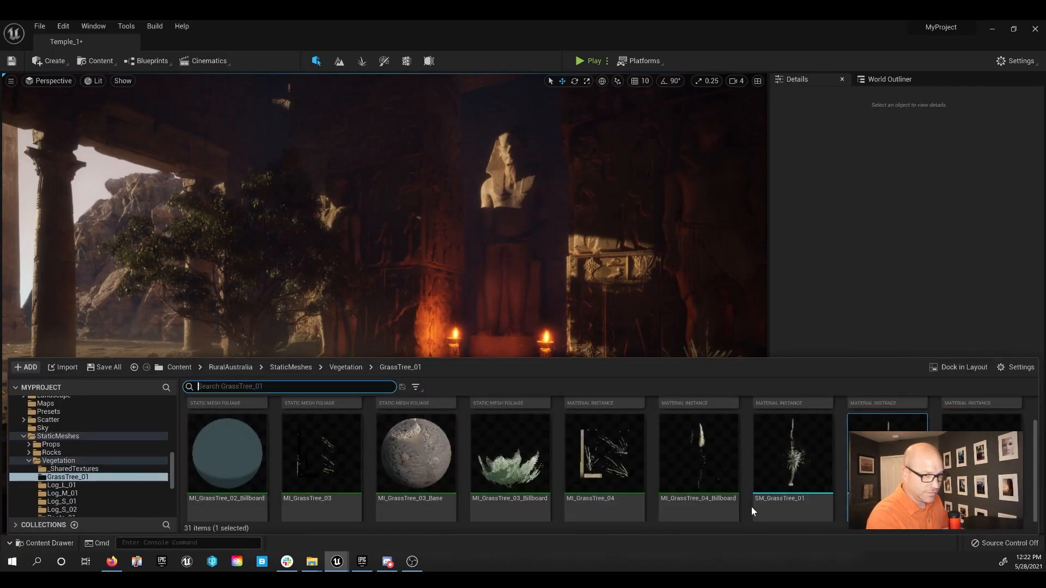
scroll(752, 508, down, 3)
scroll(751, 506, down, 2)
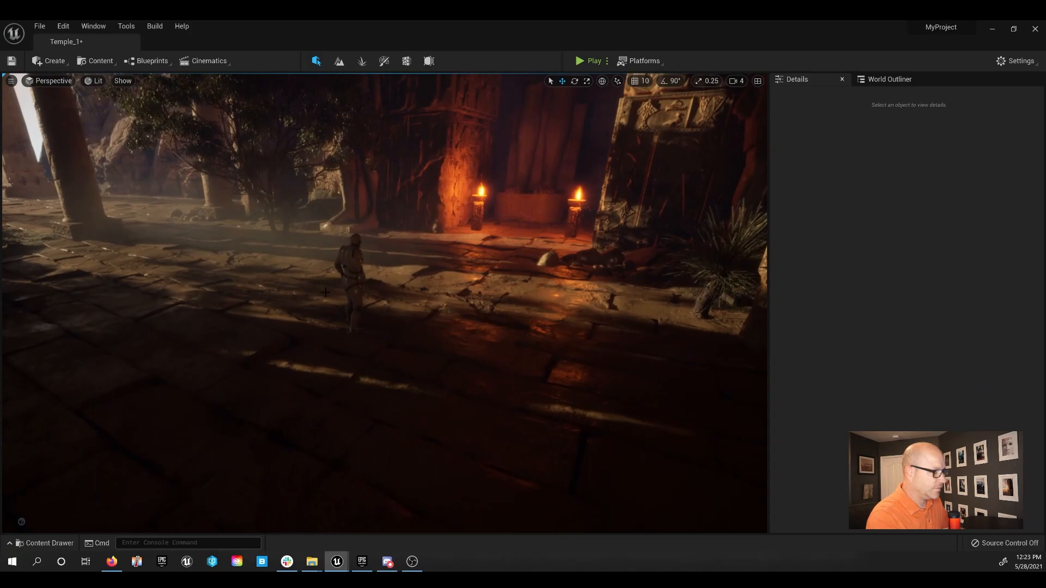
click(47, 543)
drag(220, 453, 274, 248)
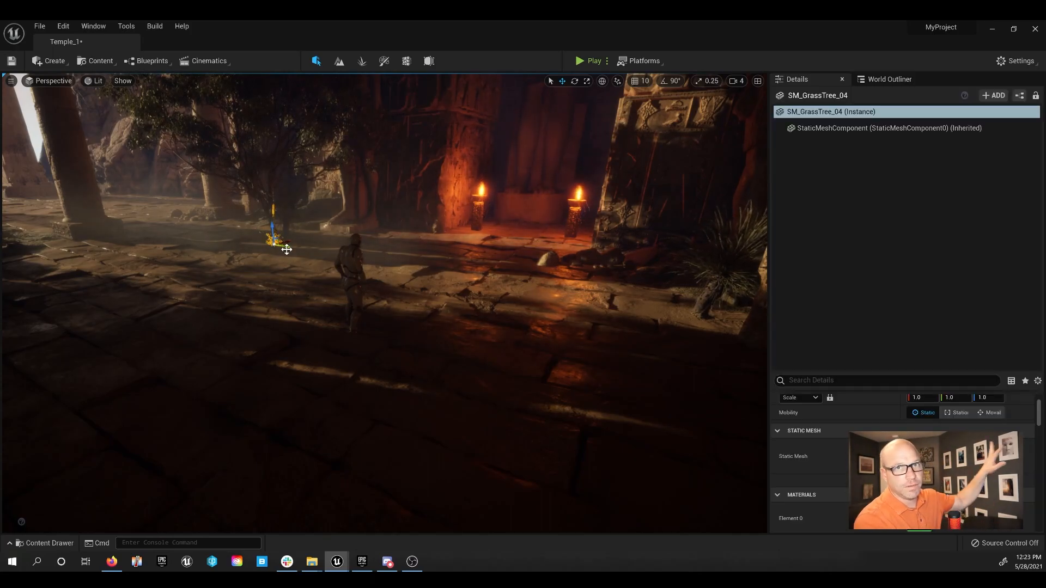
drag(287, 247, 678, 325)
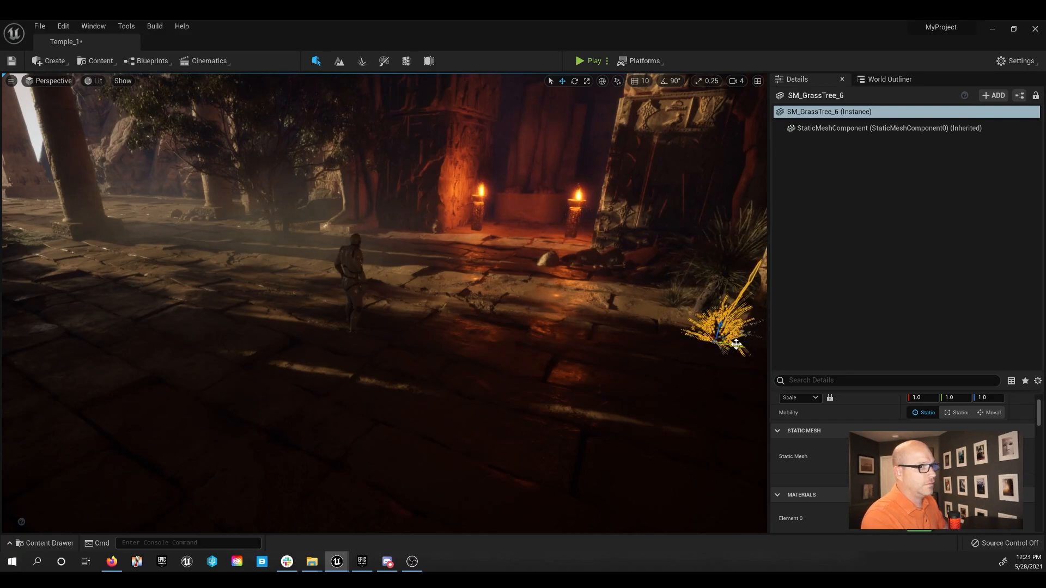
Duplicate the small grass tree several times and spread the copies over the floor near the columns
alt+drag(727, 344, 47, 294)
alt+drag(134, 300, 160, 302)
alt+drag(155, 232, 93, 251)
Set two more small grass tree copies on the floor at the base of the tall column and near the column beside the tree
click(117, 273)
right_drag(116, 274, 61, 251)
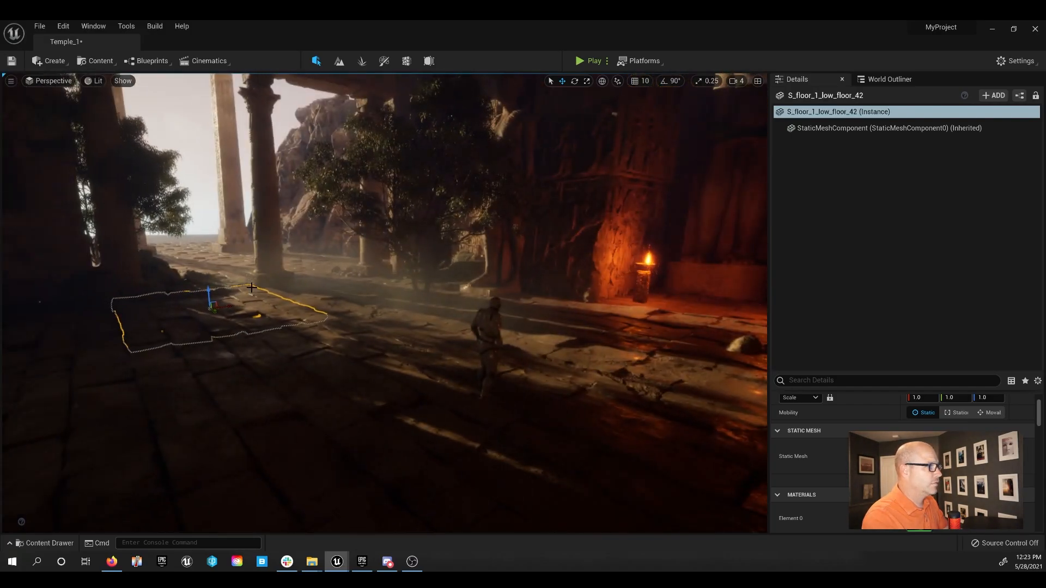
click(263, 275)
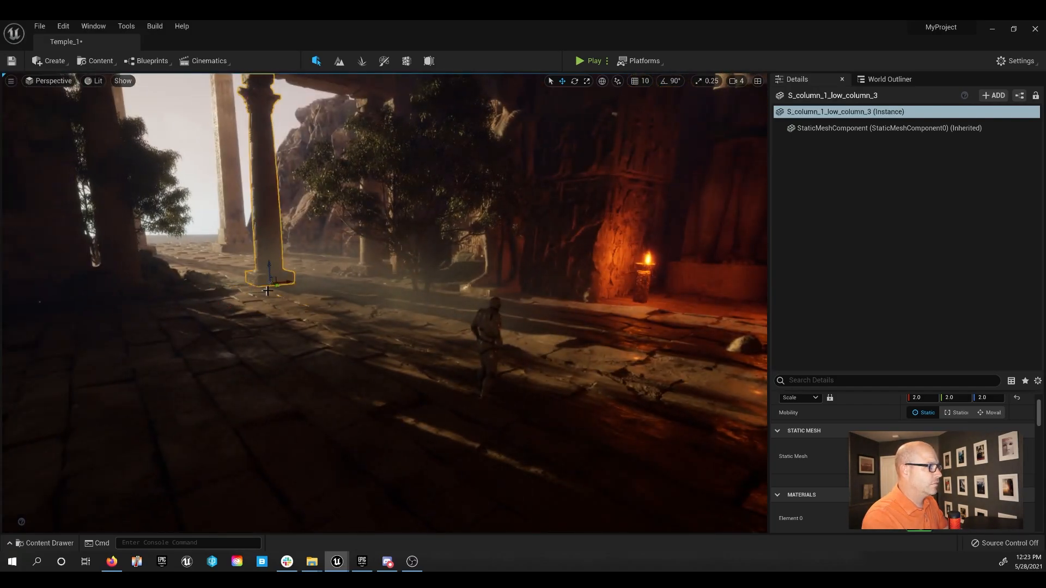
click(300, 283)
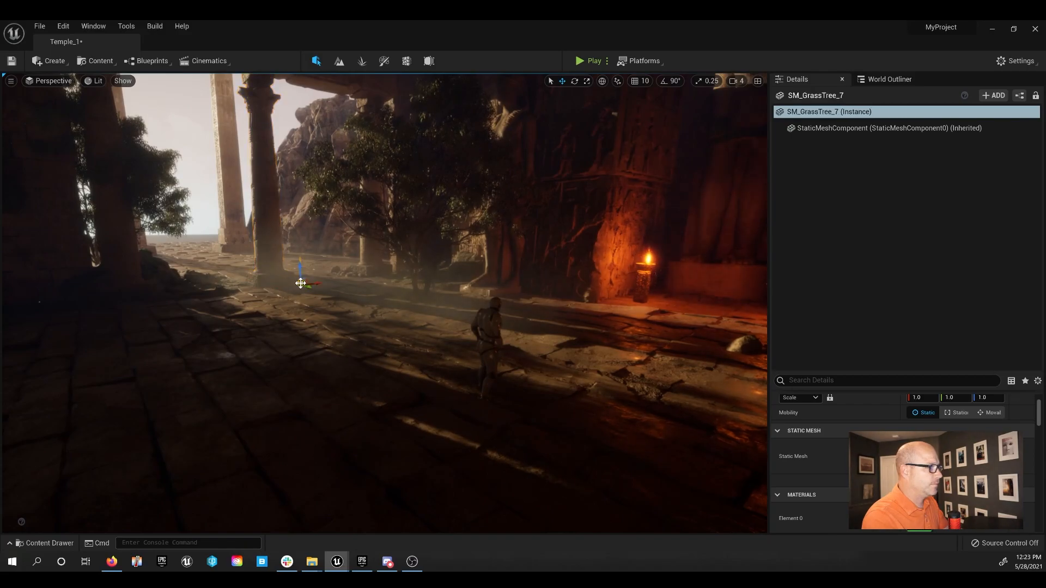
click(256, 288)
click(256, 288)
click(256, 288)
click(268, 286)
drag(304, 281, 377, 278)
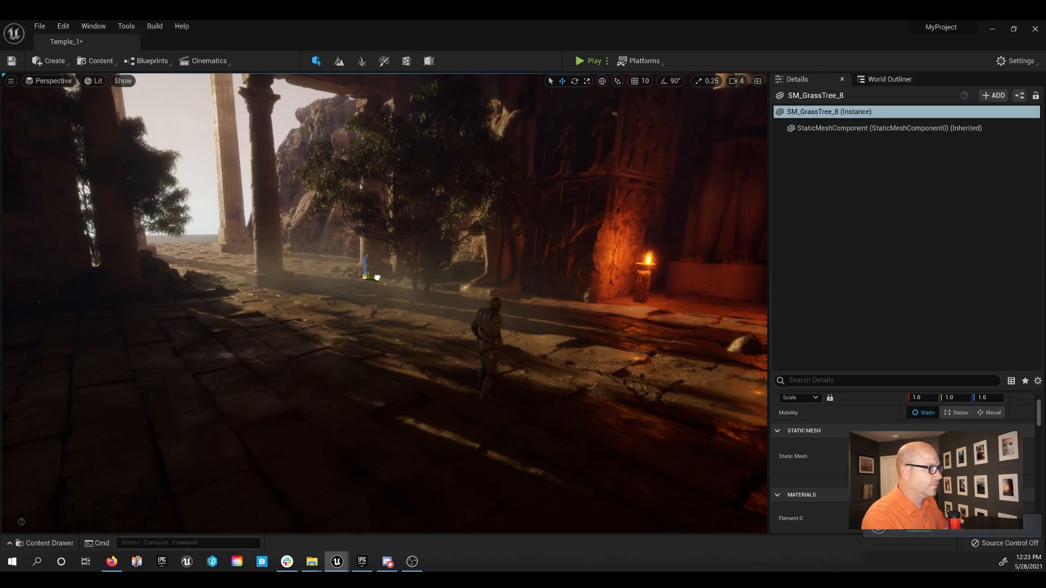
Duplicate the canyon sandstone rock formation beside the columns and bring the copy forward onto the open courtyard floor
right_drag(292, 351, 316, 349)
click(292, 350)
click(191, 289)
right_drag(190, 289, 177, 261)
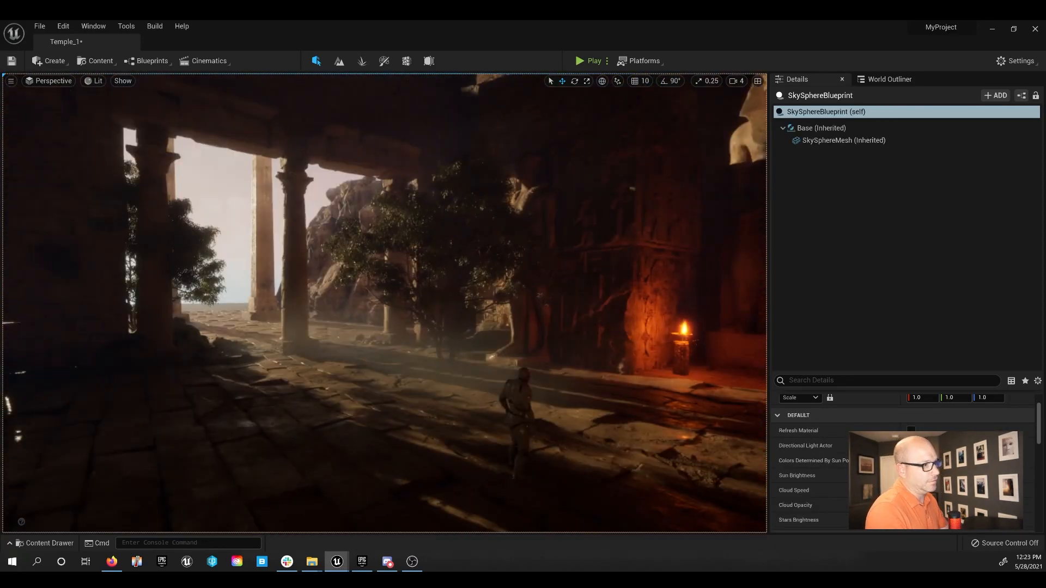
click(227, 380)
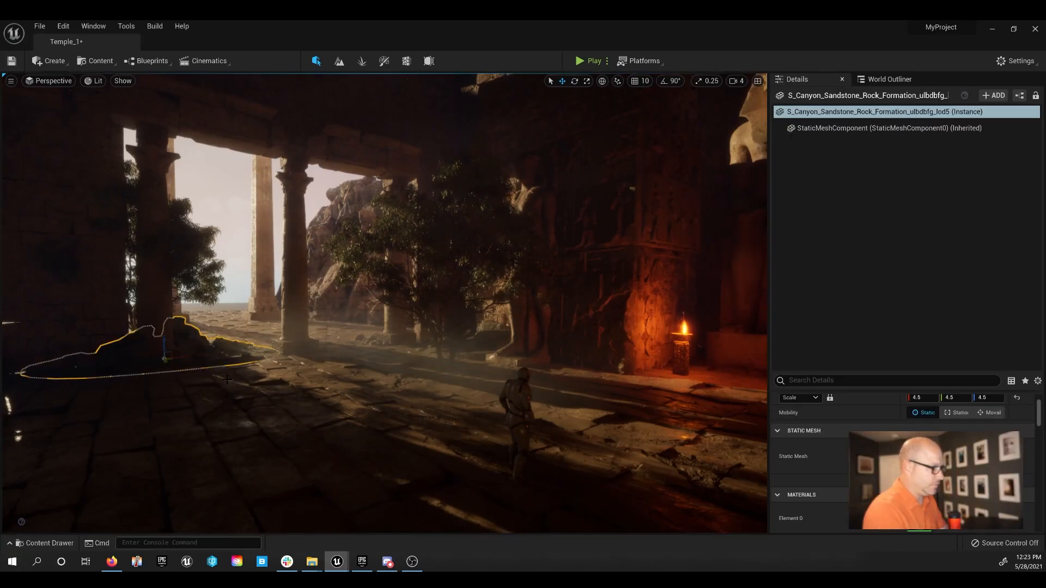
alt+drag(165, 361, 329, 442)
right_drag(329, 442, 377, 464)
key(s)
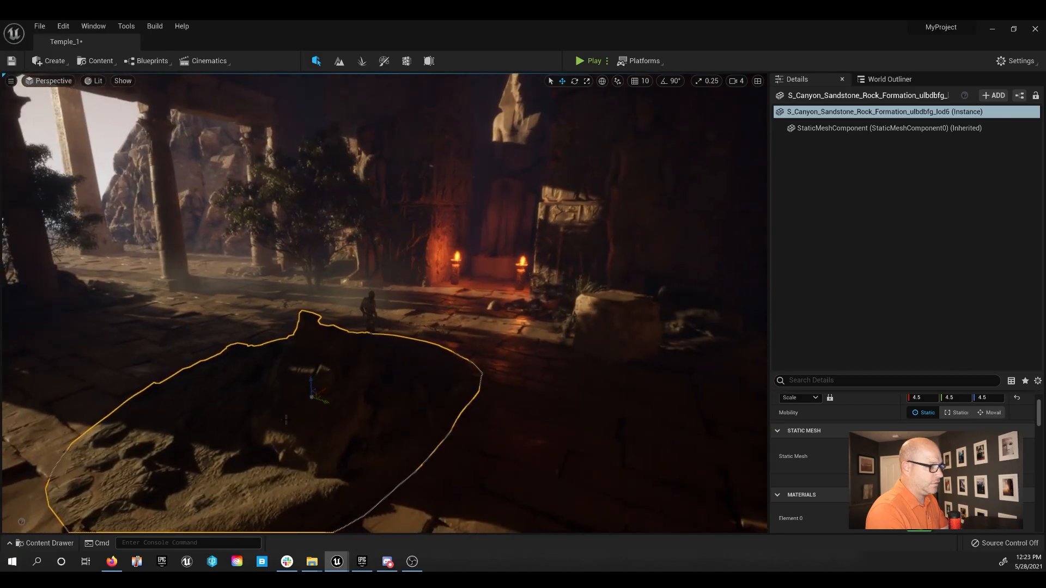
Move the rock formation copy near the mannequin figure and flatten it to a vertical scale of about 1.43
drag(311, 383, 338, 306)
key(e)
key(r)
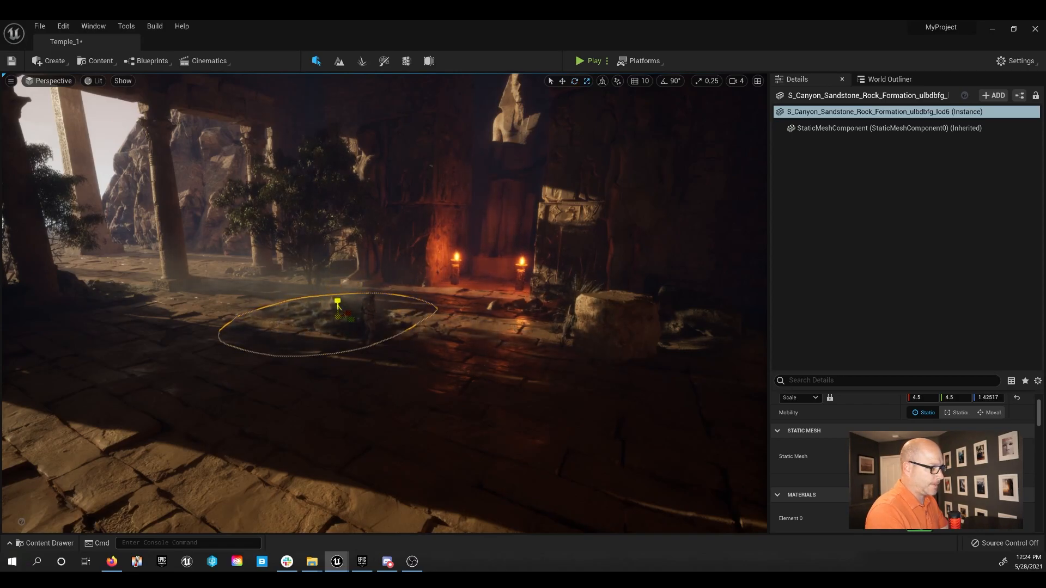
Flatten the rock formation further to a vertical scale of about 0.81 and place a copy on the floor in front of the tree
key(w)
mouse_move(319, 297)
right_down()
mouse_move(320, 273)
mouse_move(322, 285)
right_up()
key(w)
drag(481, 360, 433, 305)
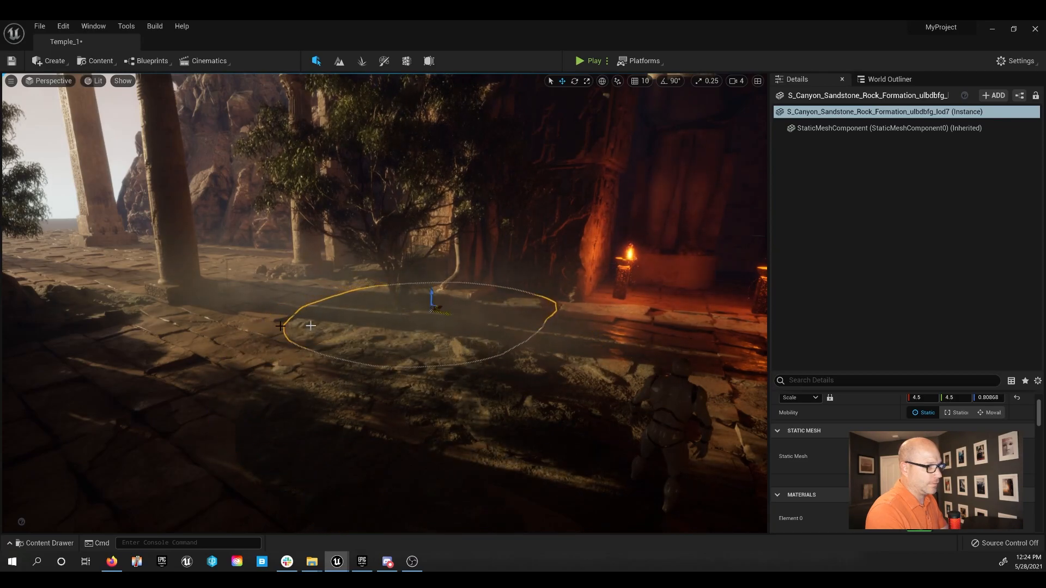
click(43, 140)
key(1)
right_drag(43, 140, 78, 148)
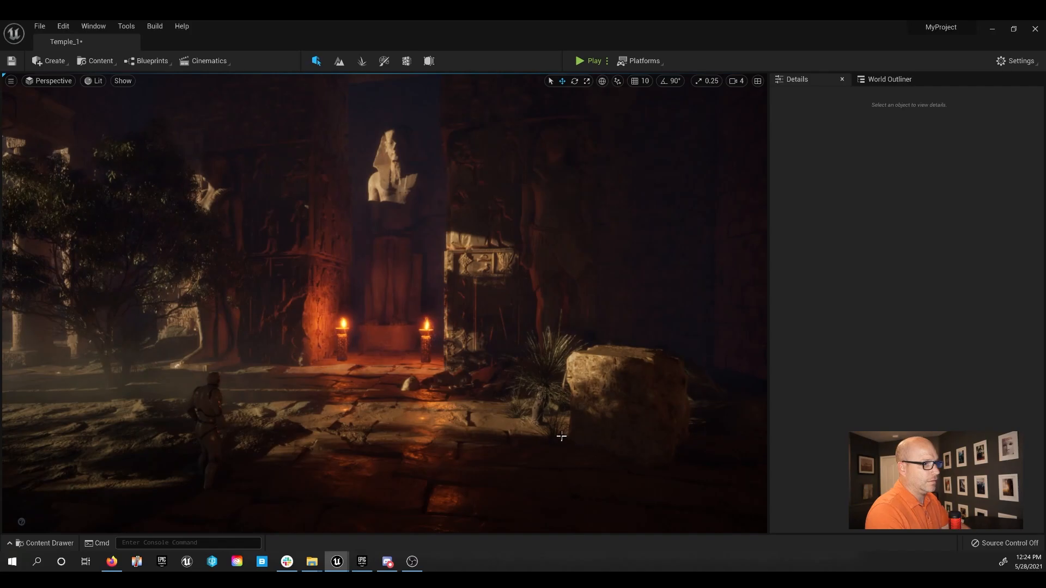
Move the large grass tree from beside the stone block to the floor near the far columns
click(541, 416)
key(Delete)
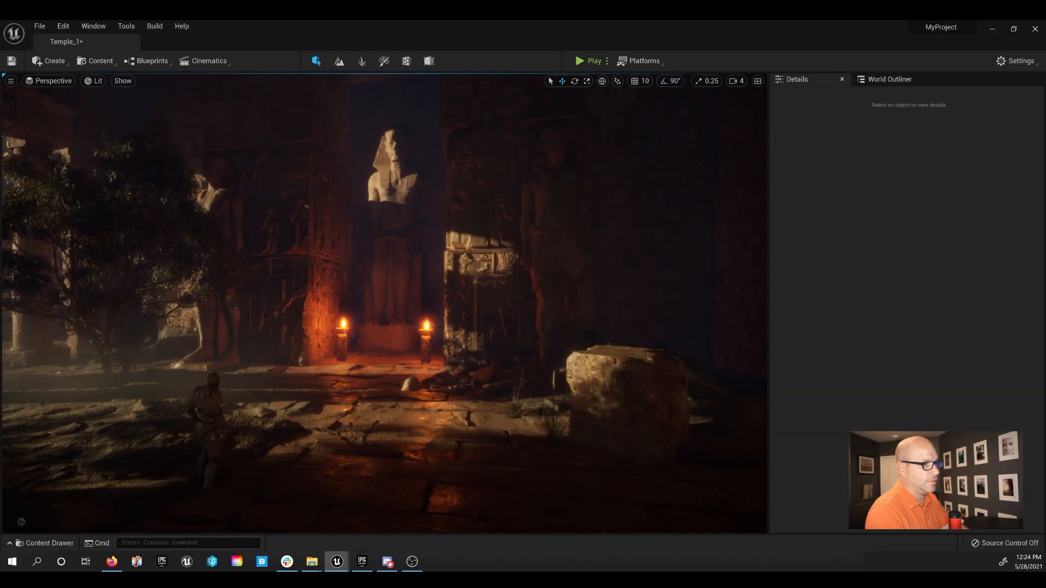
right_drag(540, 414, 507, 419)
click(675, 436)
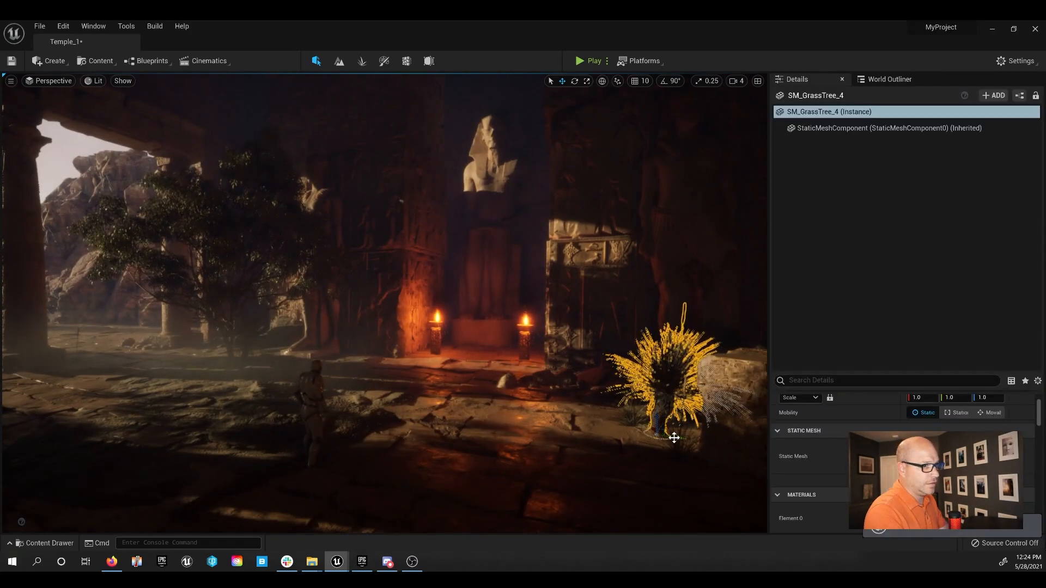
drag(677, 439, 45, 375)
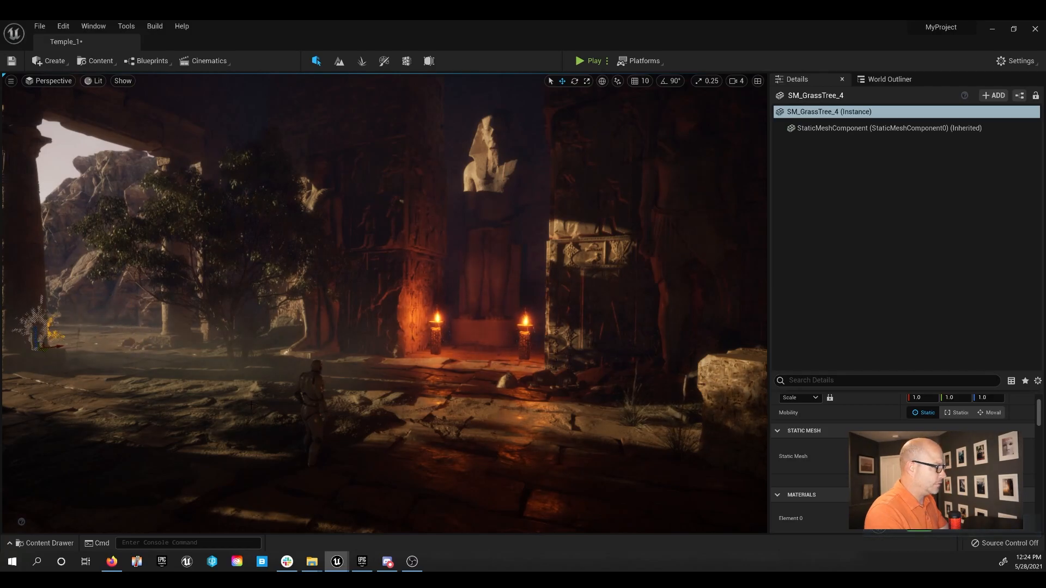
right_drag(227, 393, 158, 385)
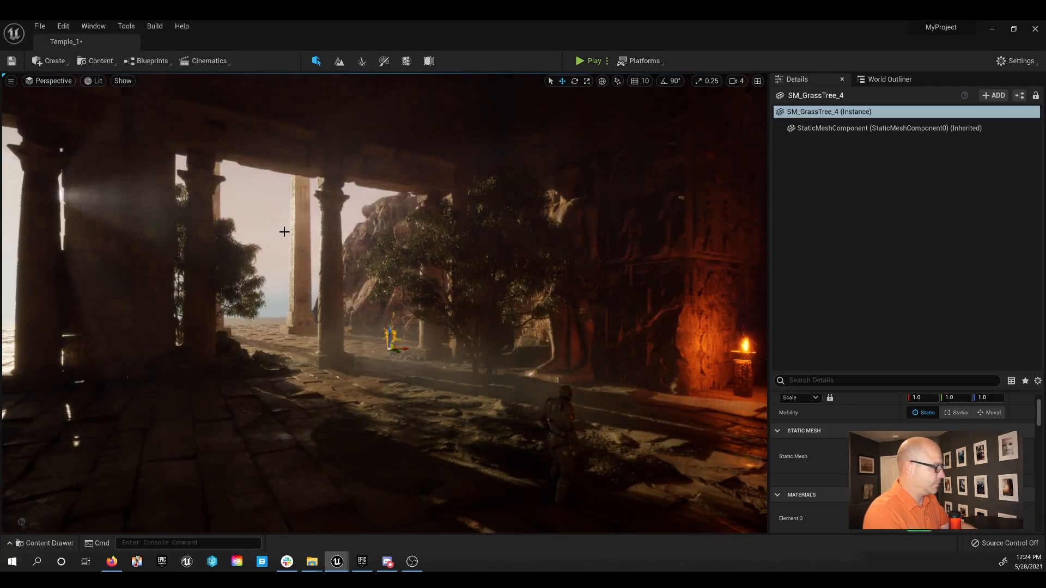
click(274, 237)
right_drag(274, 238, 346, 248)
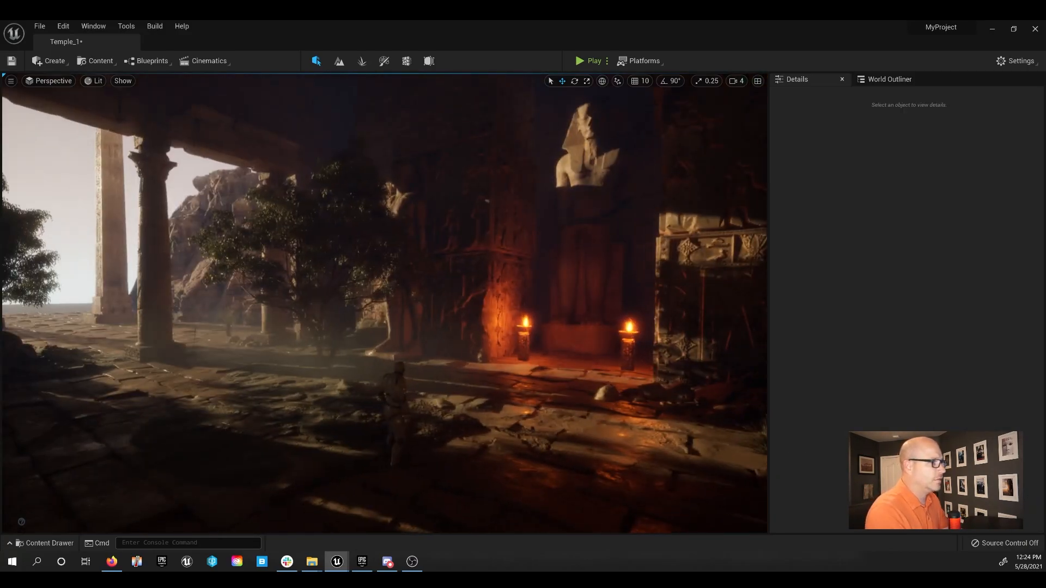
Open the Meshes folder of the Egypt_Environment assets
click(50, 543)
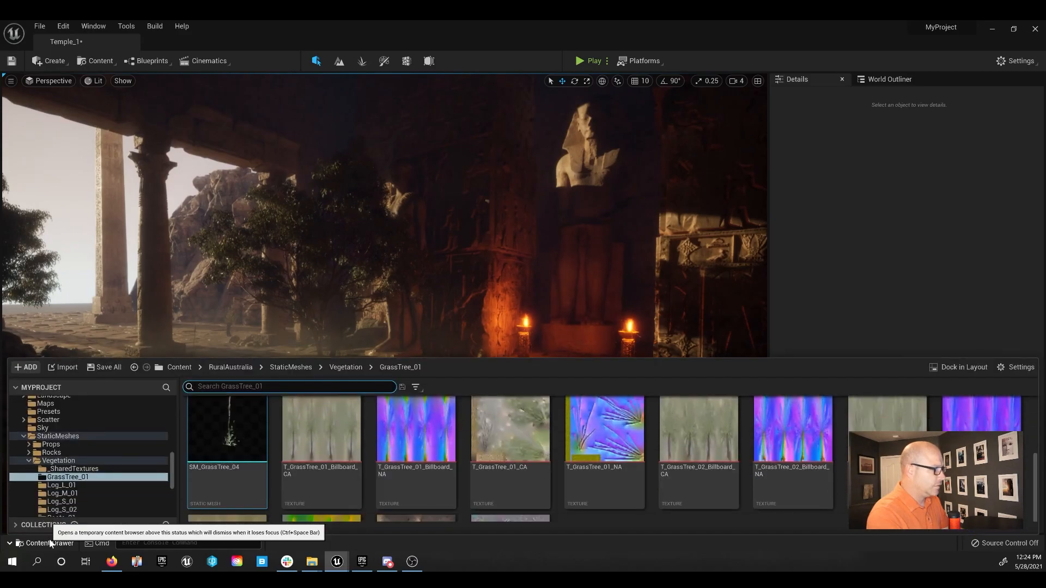
scroll(60, 437, up, 10)
click(54, 410)
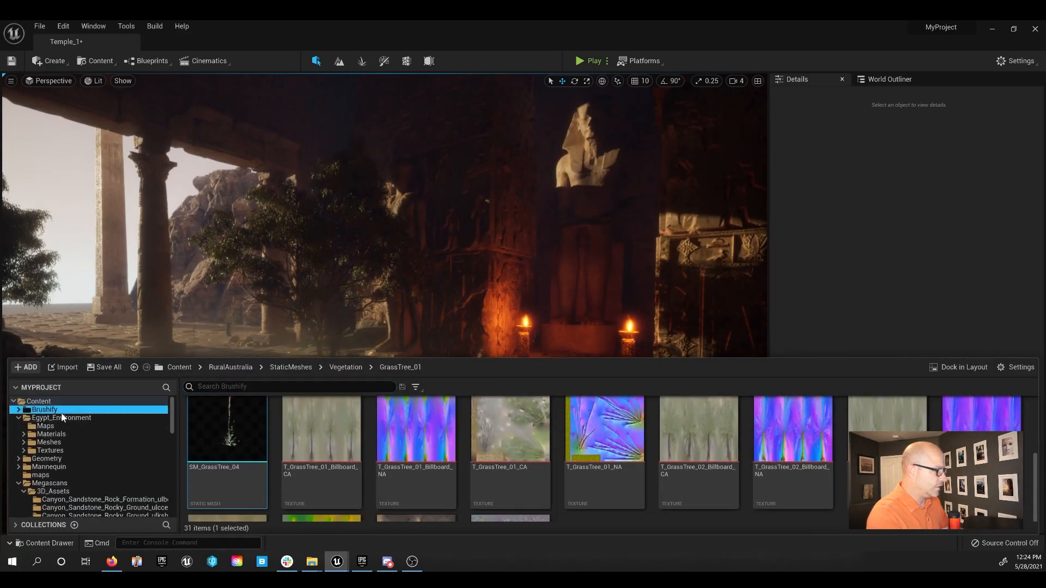
click(61, 418)
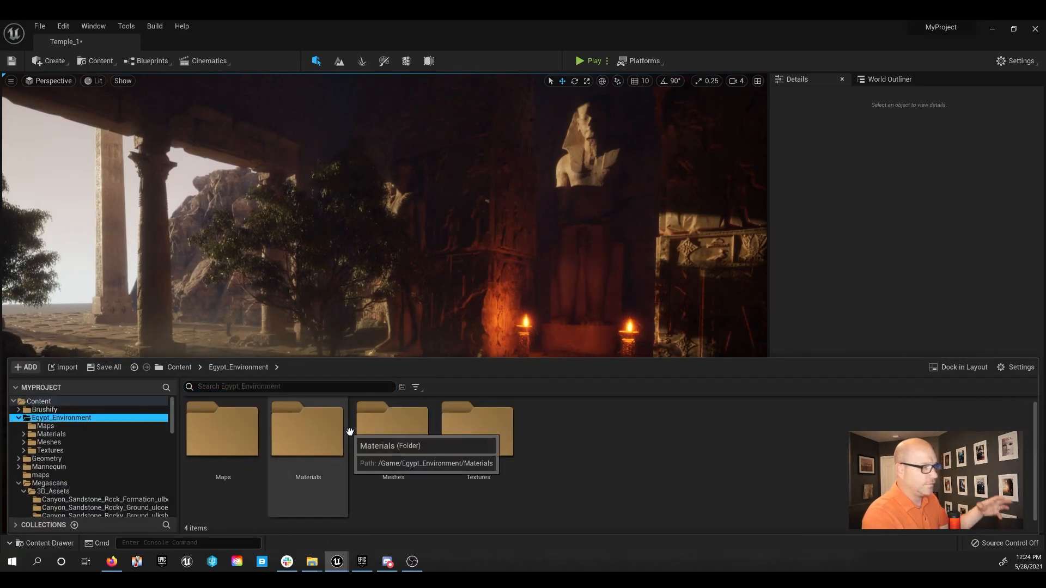
double_click(397, 431)
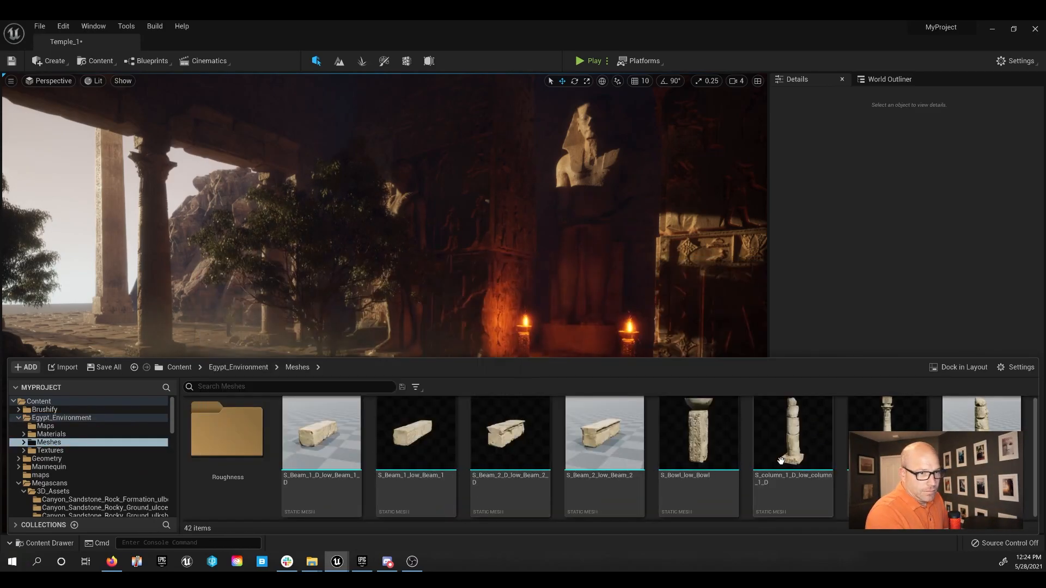
Place copies of the broken column S_column_1_D_low_column_1_D behind the tall column, removing the one hidden behind its shaft
scroll(780, 463, down, 1)
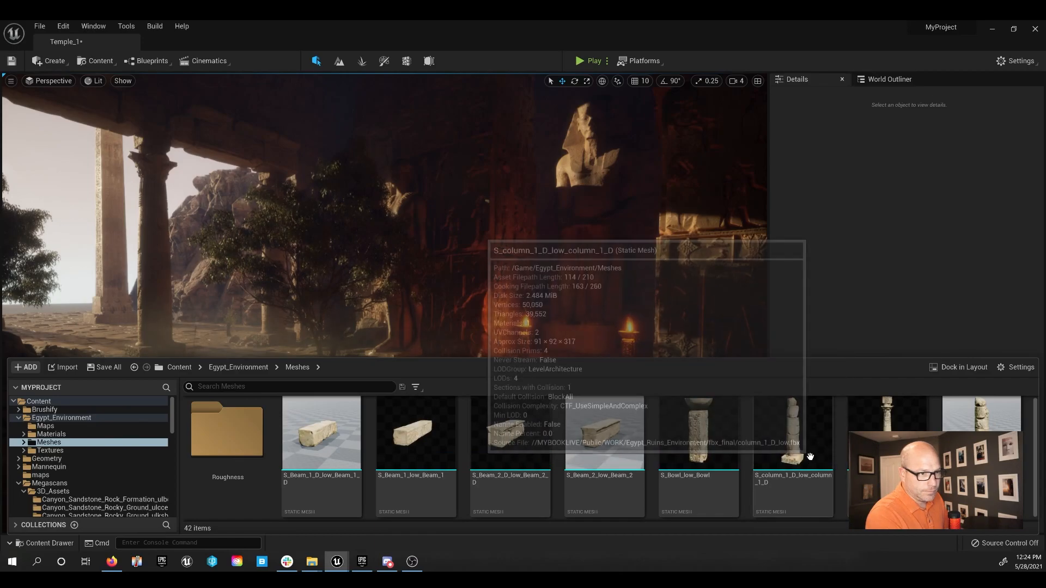
drag(780, 461, 169, 331)
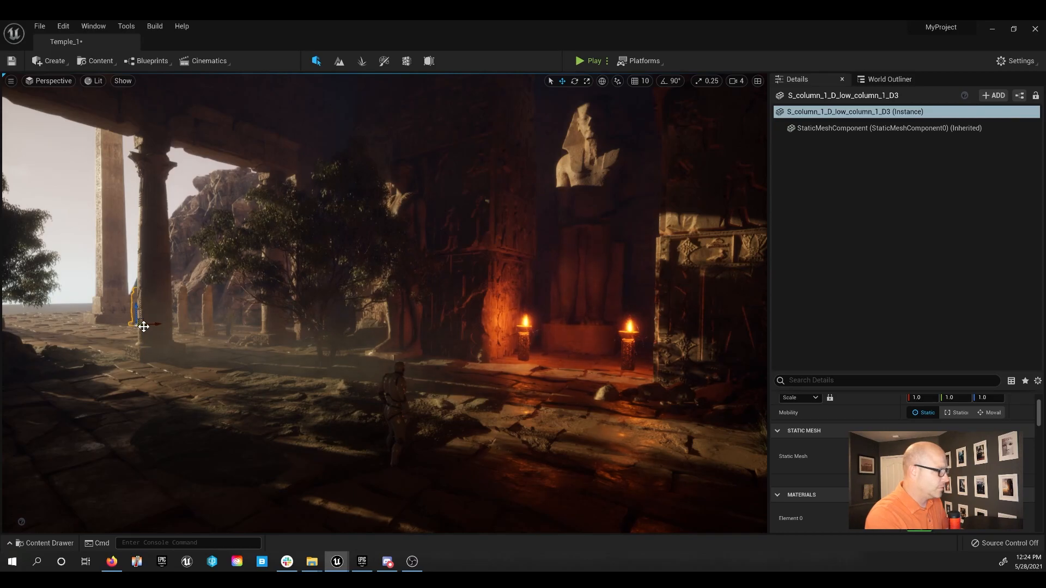
key(Escape)
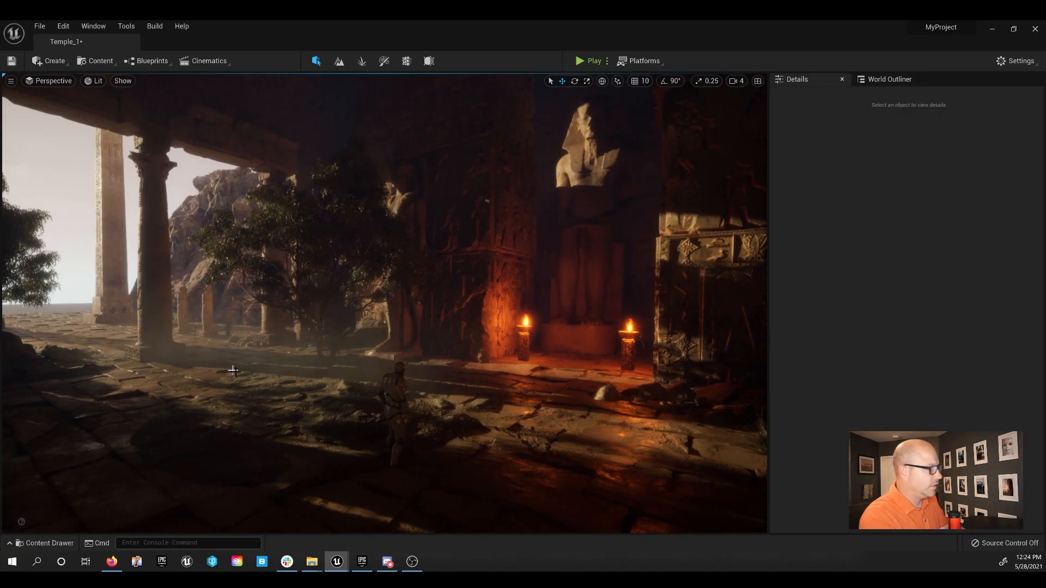
Place the S_ruins_4 mesh in the distance beside the obelisk and remove the broken column nearest the tall column
click(56, 544)
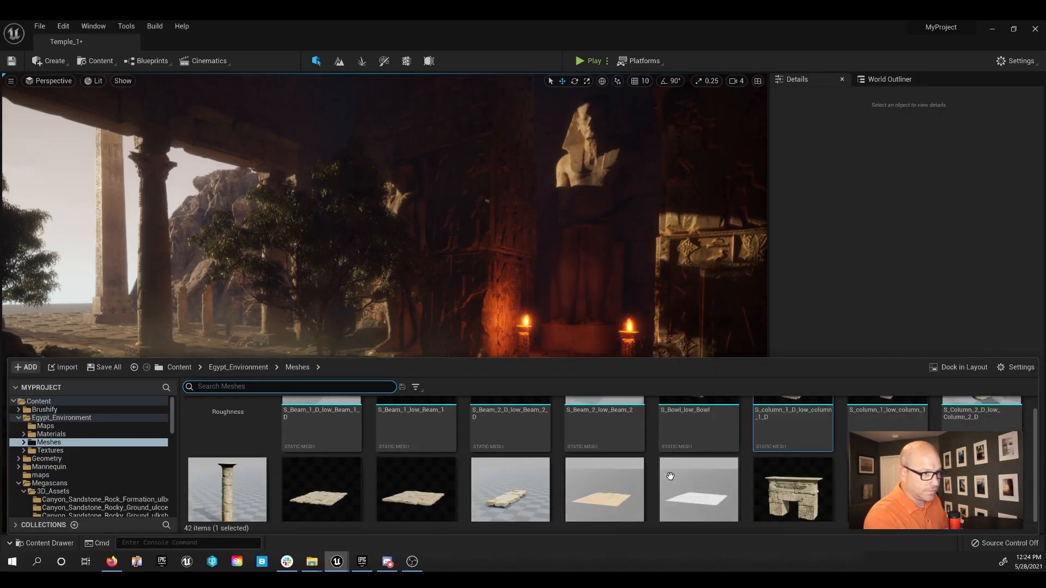
scroll(669, 476, down, 2)
scroll(669, 477, down, 3)
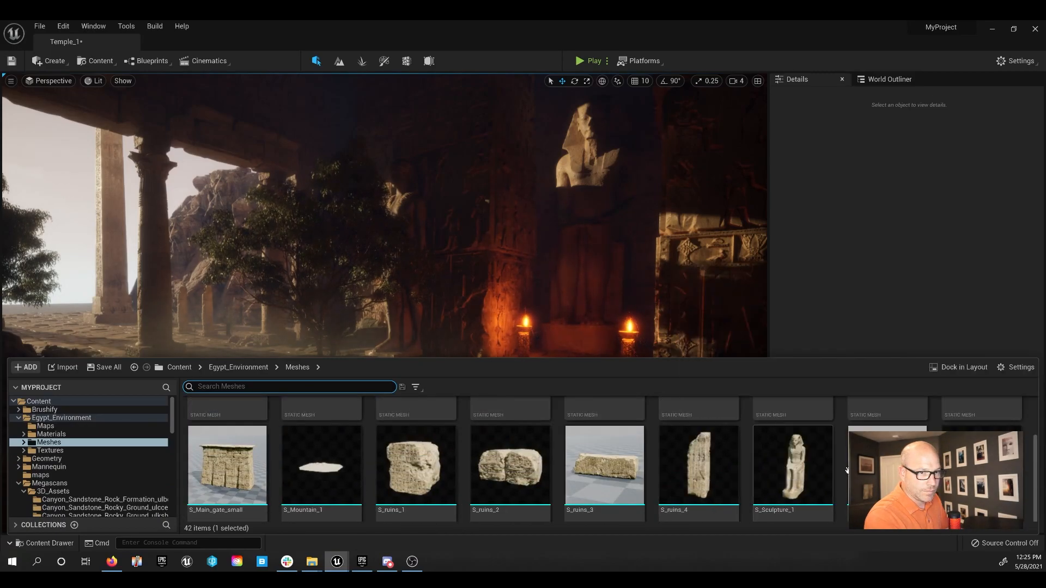
scroll(774, 478, up, 1)
scroll(774, 477, up, 2)
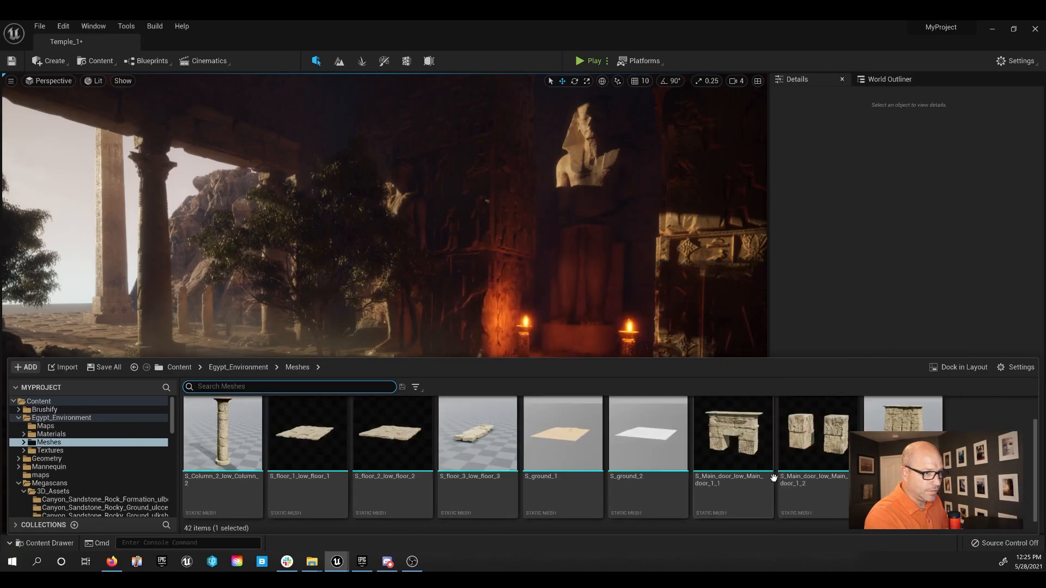
scroll(773, 478, down, 2)
drag(706, 497, 75, 315)
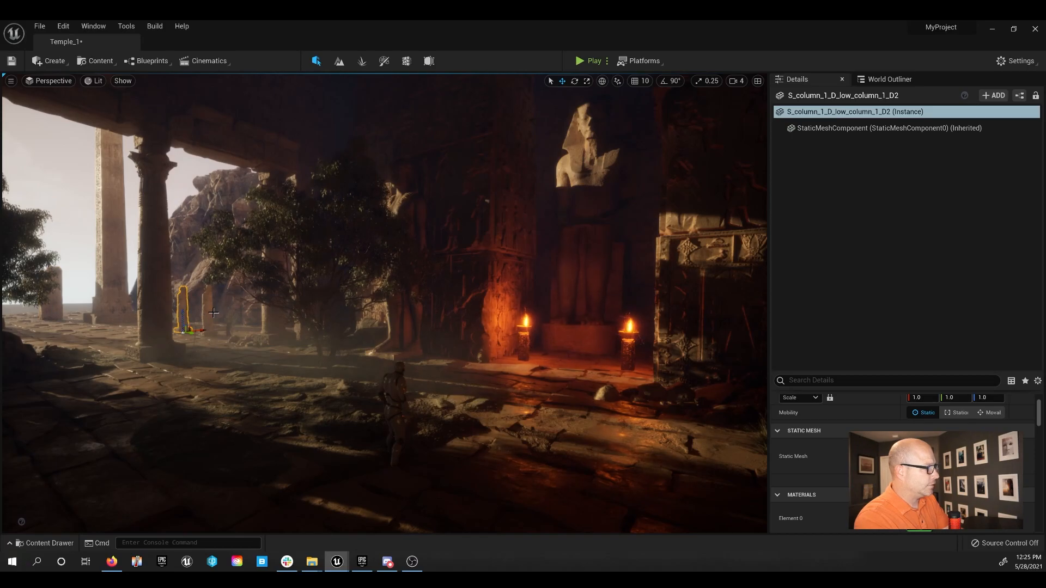
key(Escape)
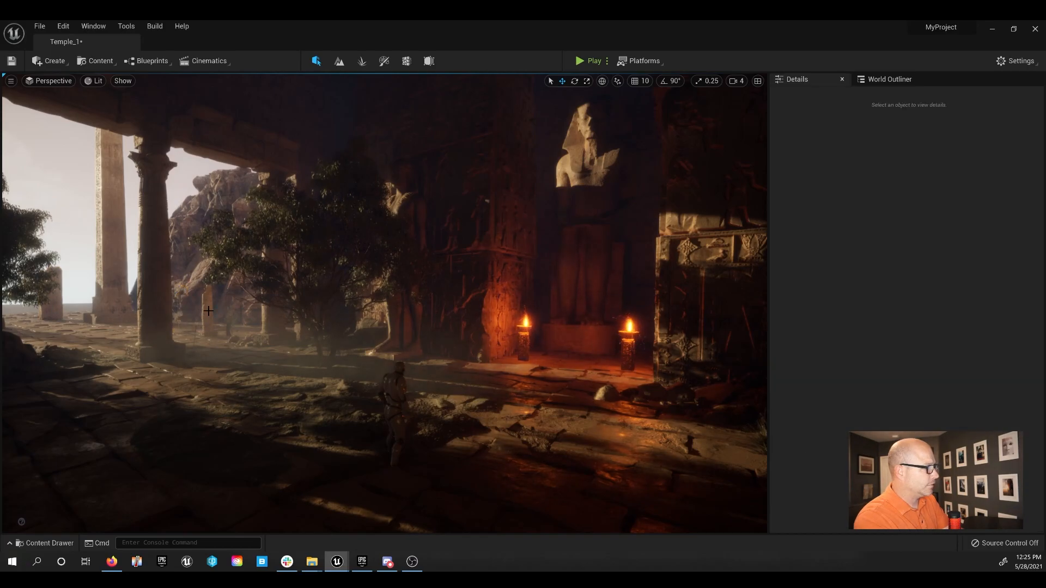
Place the S_Sculpture_6 mesh on the floor between the tall column and the remaining broken column
click(67, 538)
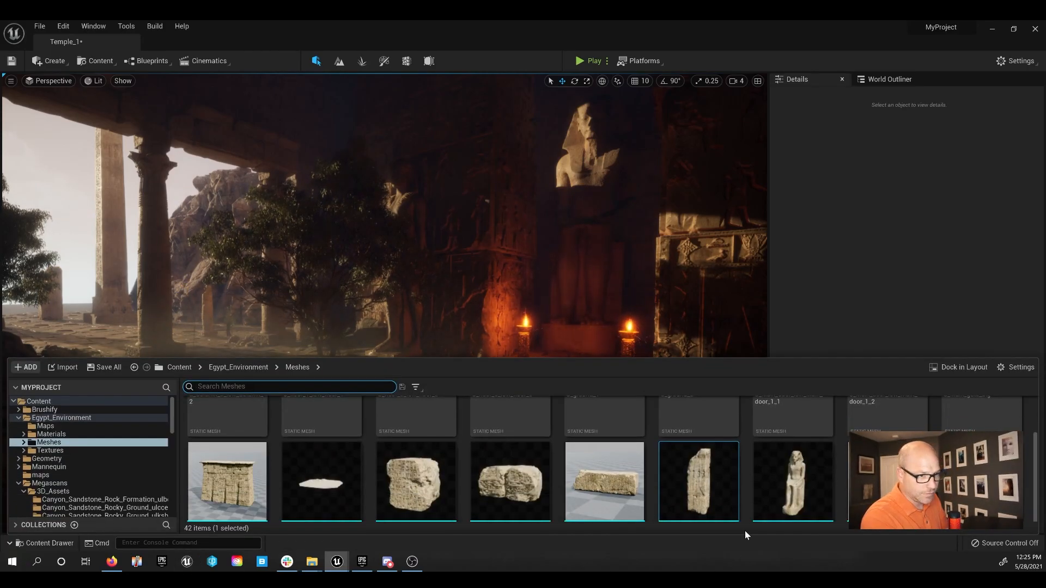
scroll(730, 500, down, 3)
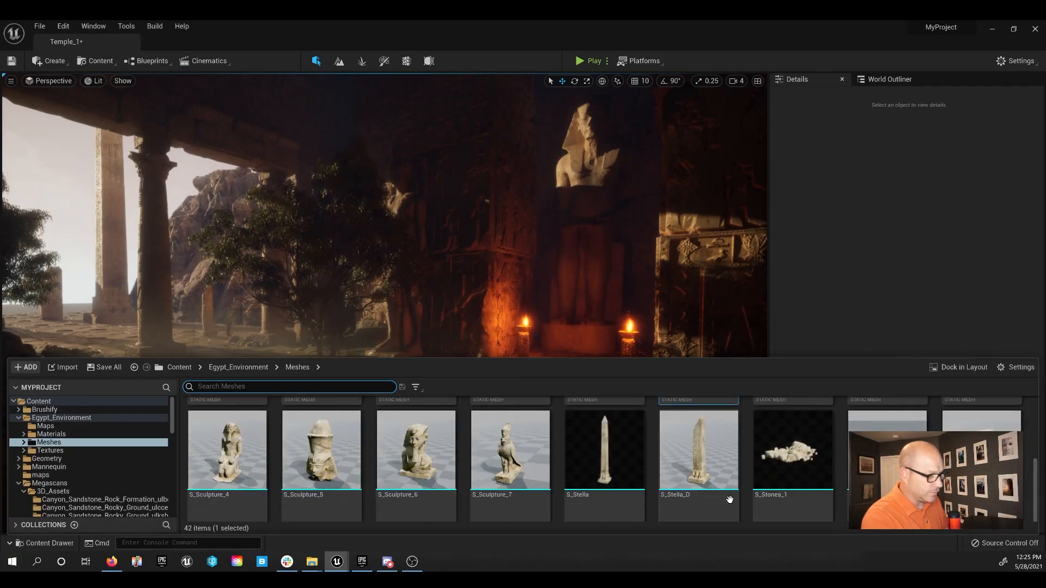
click(433, 457)
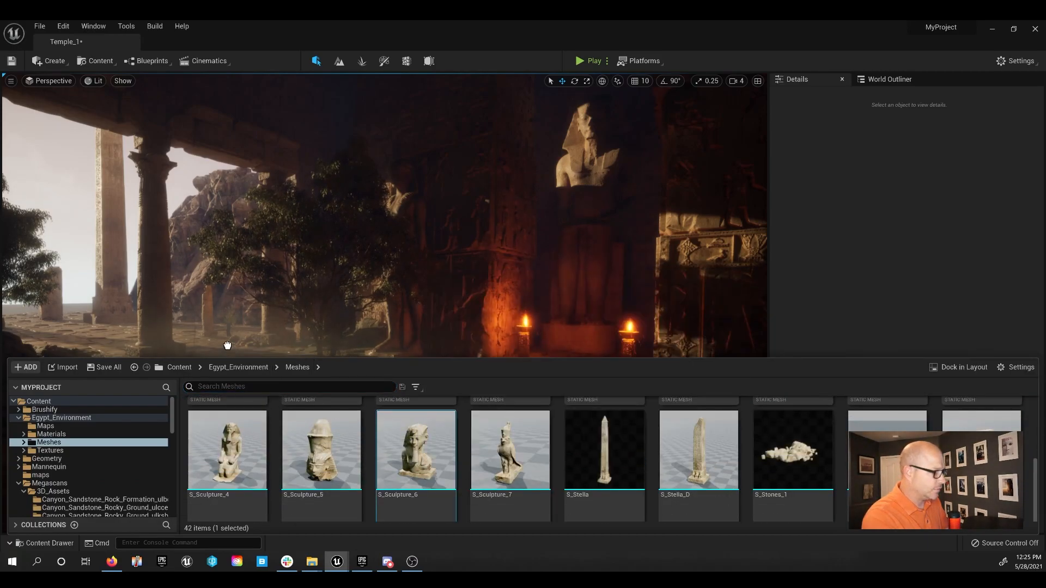
drag(188, 332, 187, 331)
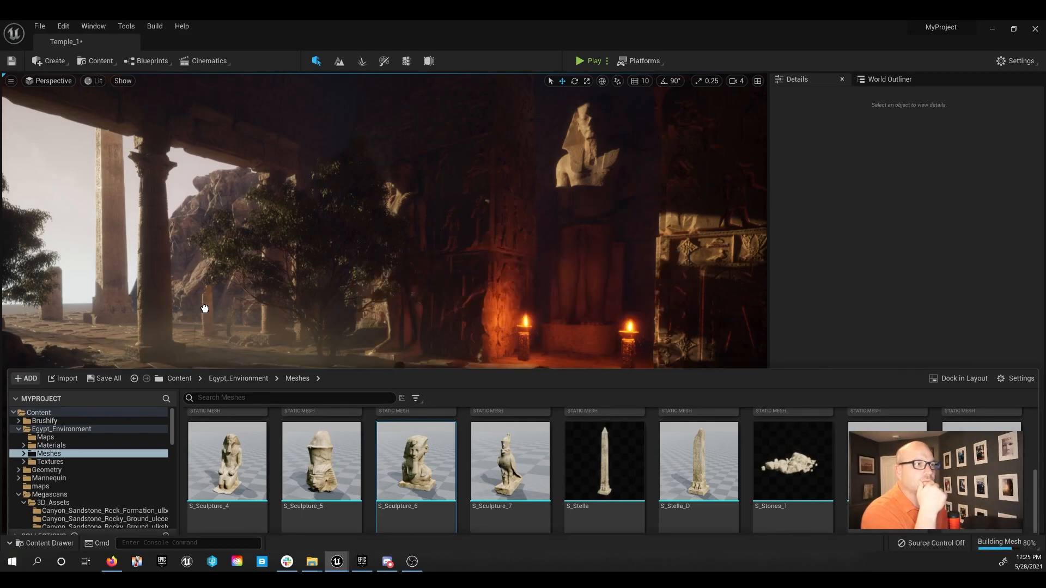
click(182, 327)
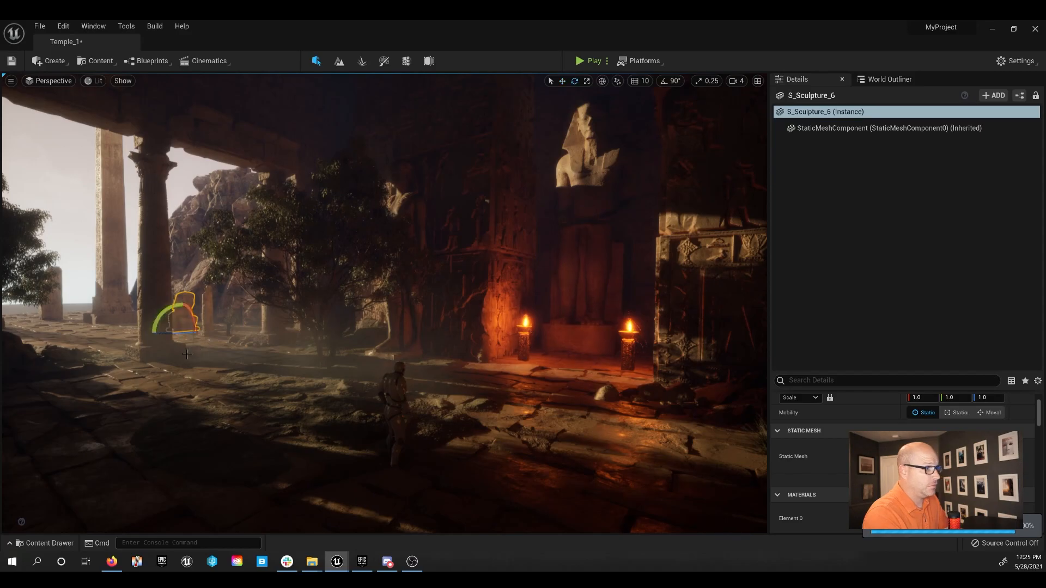
Rotate the sculpture with rotation snapping switched off and scale it uniformly to about 3.44
drag(186, 334, 213, 332)
click(709, 82)
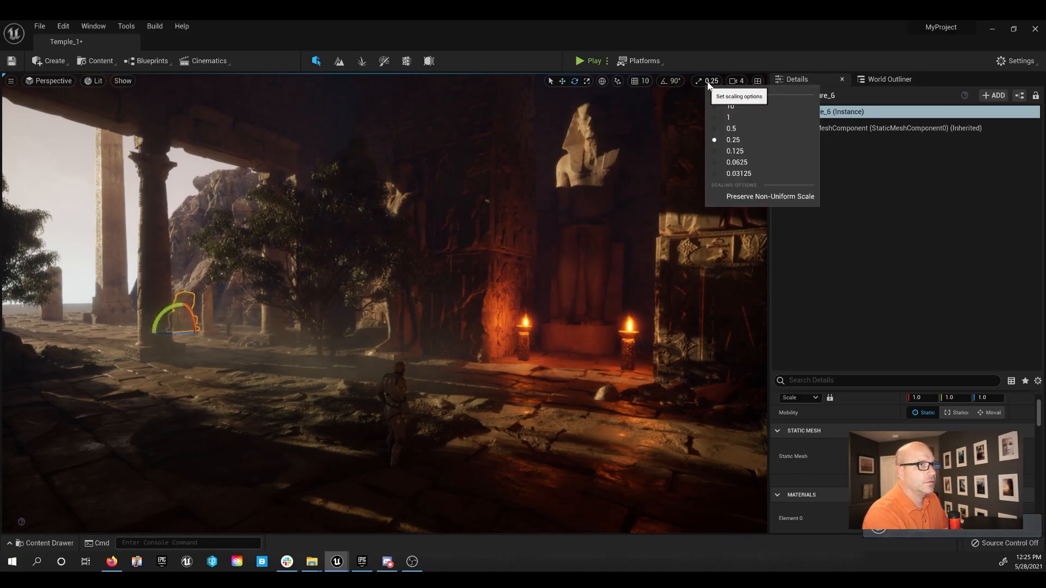
click(664, 82)
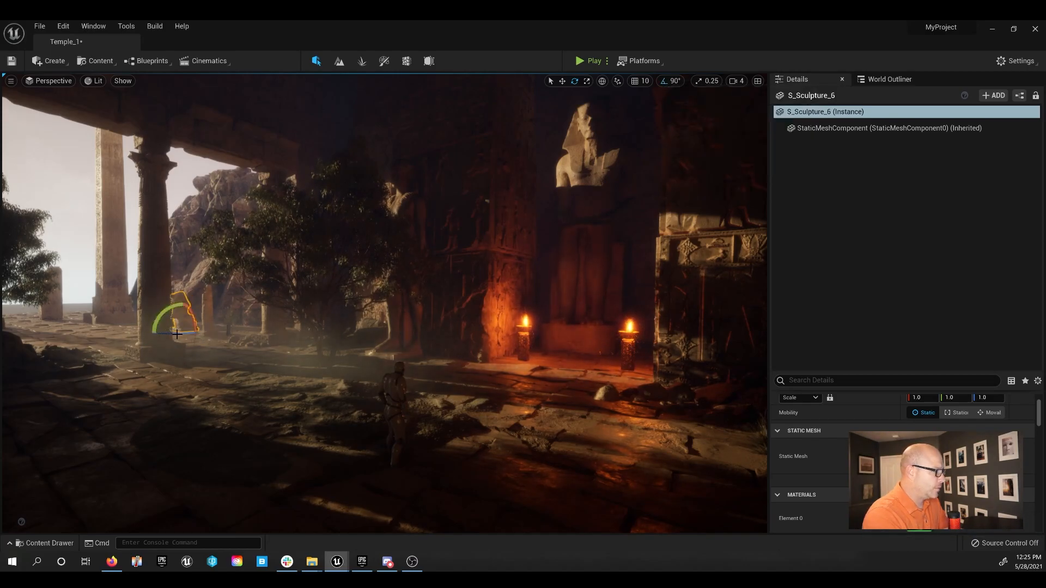
drag(183, 330, 187, 328)
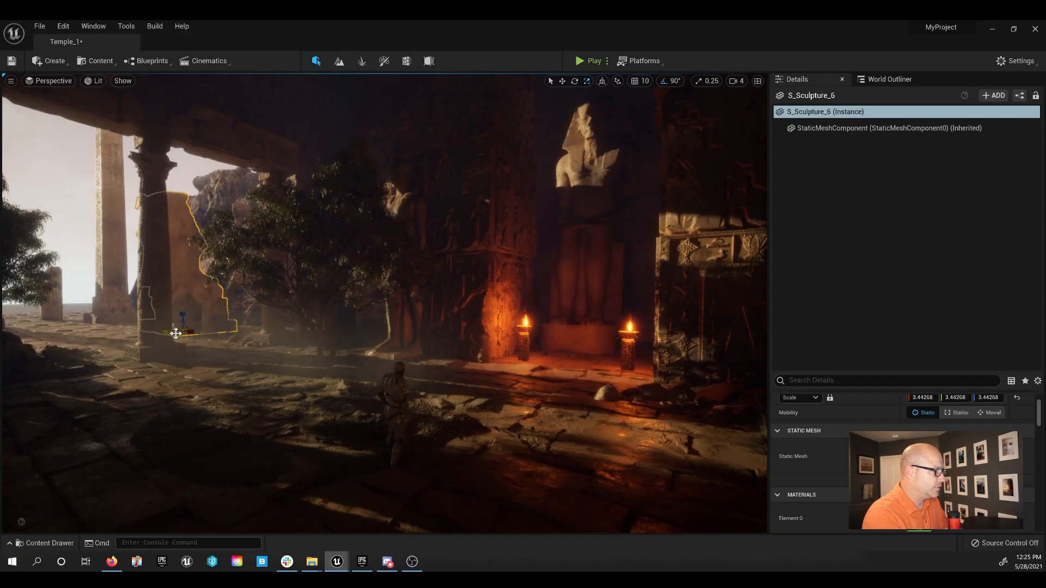
Move the sculpture out from behind the tall column into the open gap between the column and the tree
drag(200, 329, 235, 326)
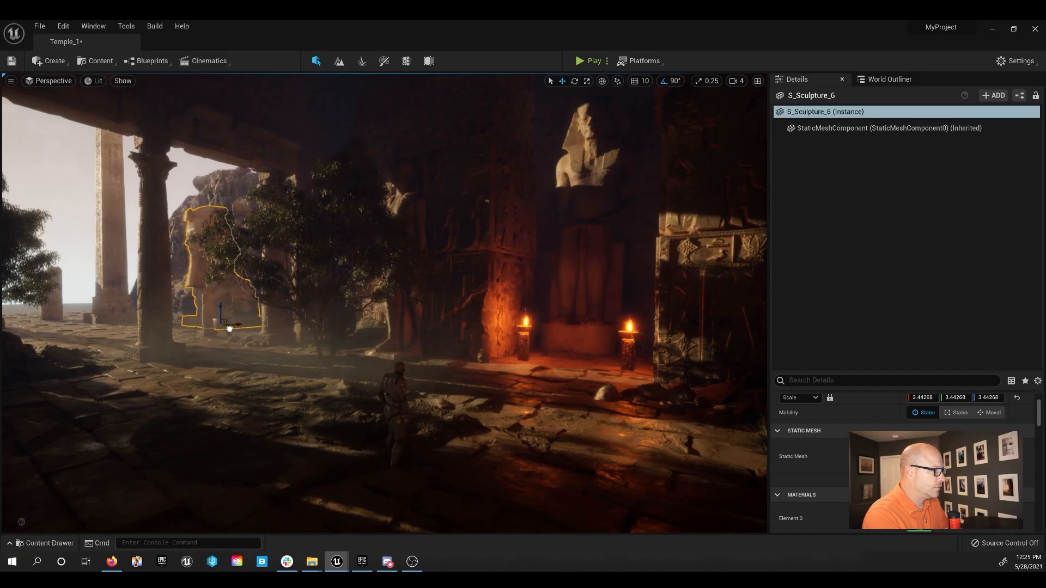
key(Escape)
right_drag(384, 303, 462, 236)
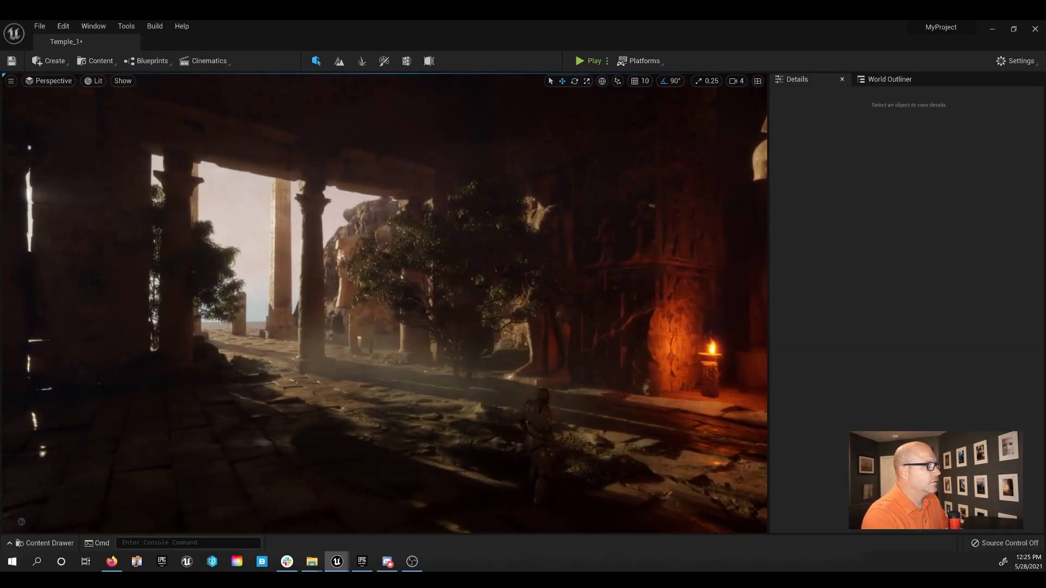
Select the four Nordic coastal cliff rocks beside the obelisks and duplicate them across to the opposite side of the paved courtyard
click(460, 233)
key(f)
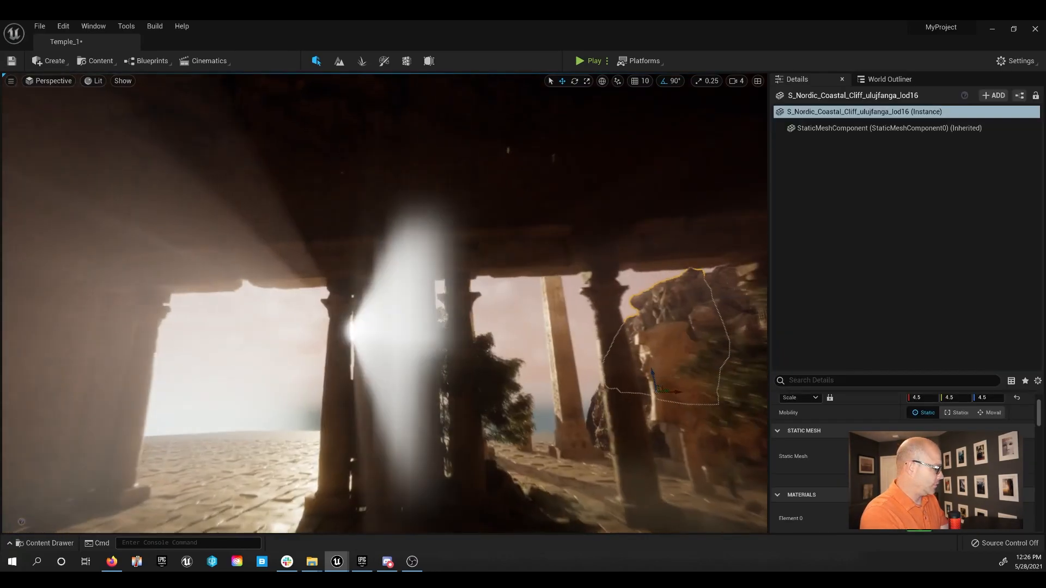
right_drag(459, 233, 561, 267)
right_drag(297, 370, 268, 354)
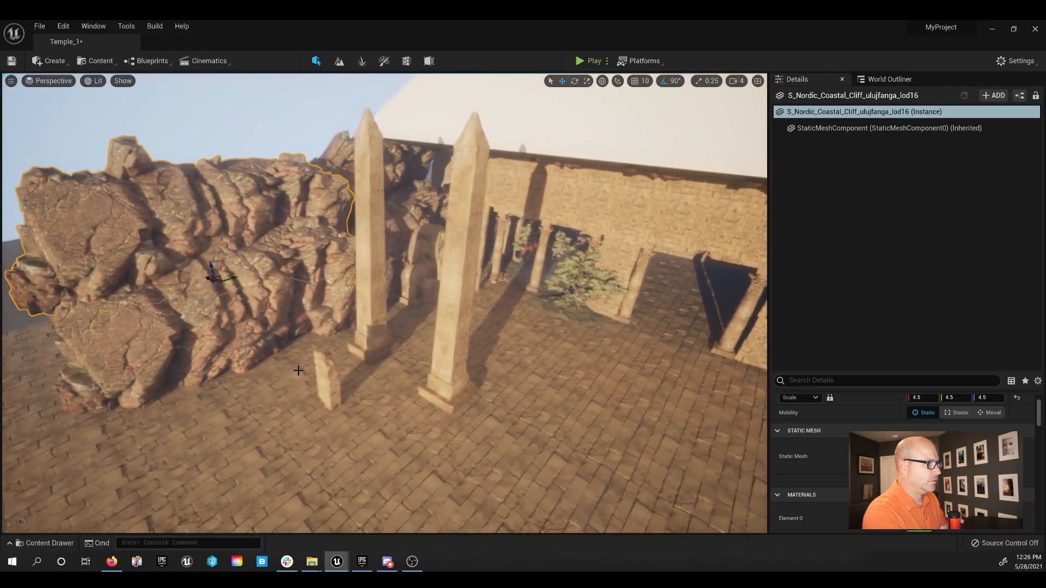
ctrl+click(273, 317)
ctrl+click(410, 222)
right_drag(320, 201, 348, 217)
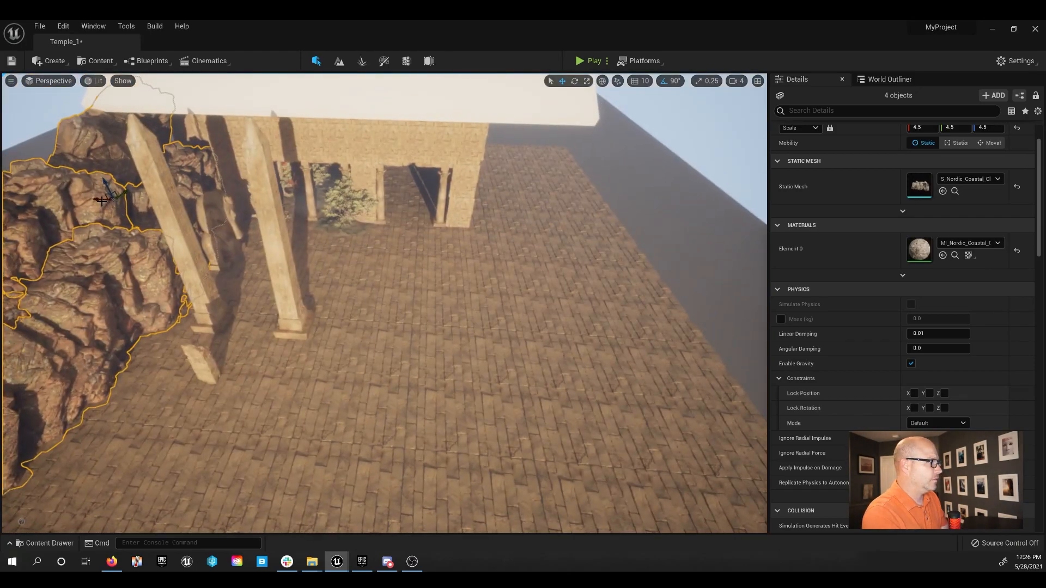
alt+drag(99, 199, 540, 254)
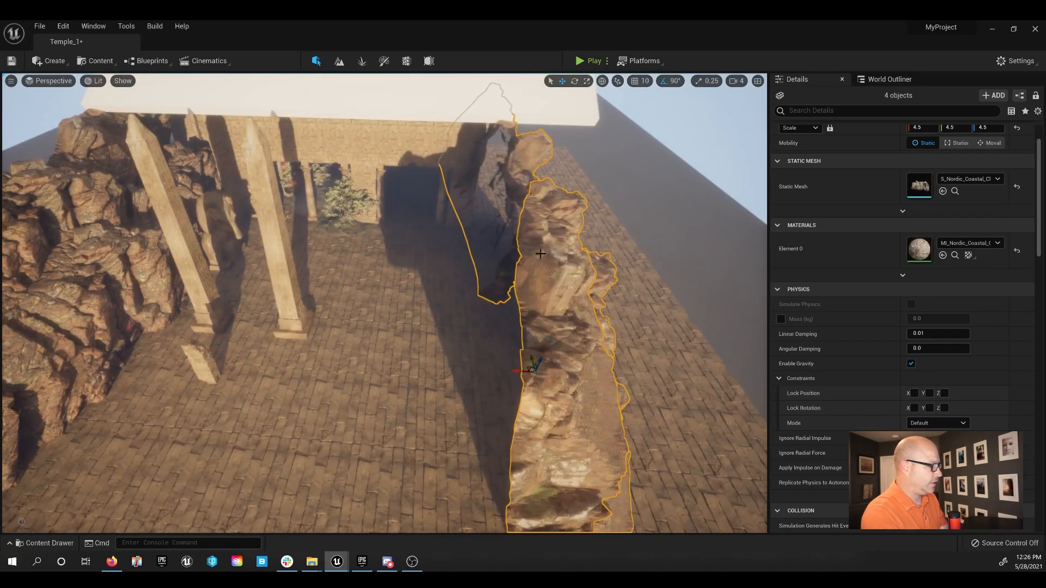
Rotate the copied cliff group and, from the bookmarked camera view, position it in the sunlit opening beyond the temple columns
key(e)
drag(523, 391, 577, 398)
right_drag(578, 399, 343, 308)
key(1)
key(w)
drag(298, 301, 221, 297)
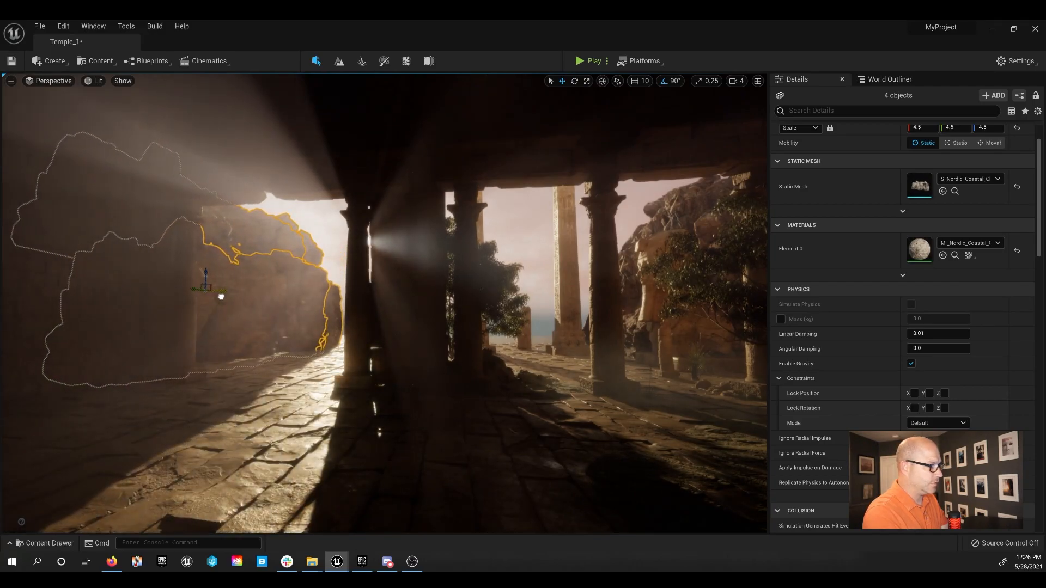
click(331, 236)
right_drag(331, 236, 369, 240)
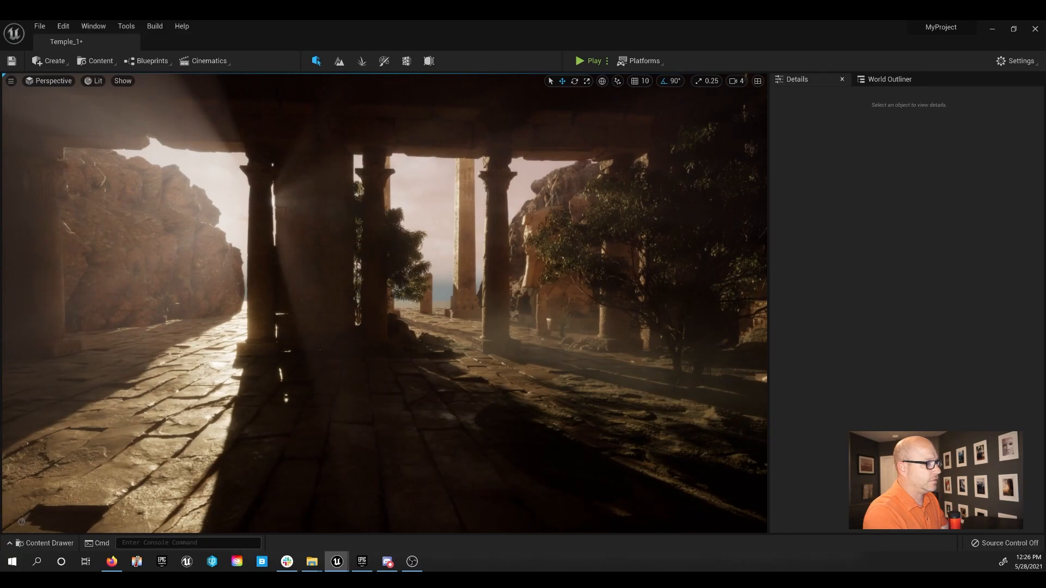
Duplicate the large tree together with the mesh at its base and place the copies in front of the newly added cliffs
right_drag(424, 356, 426, 350)
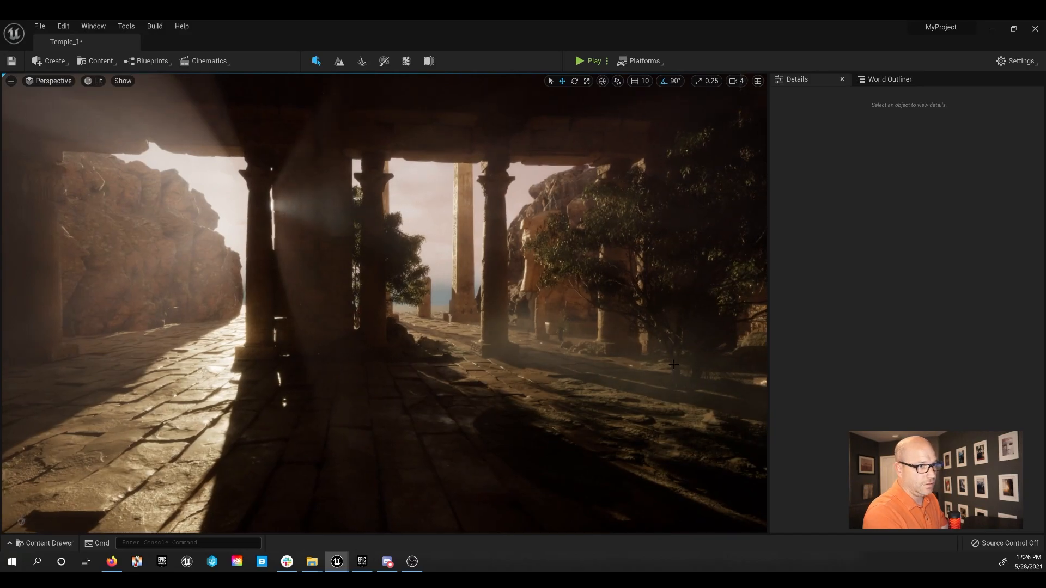
click(674, 365)
ctrl+click(743, 401)
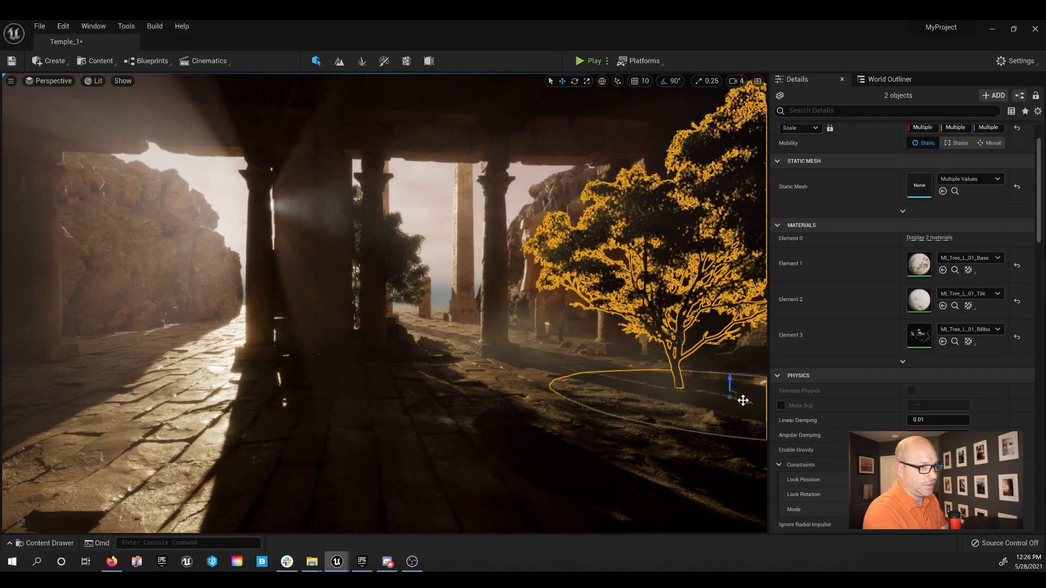
drag(743, 401, 166, 353)
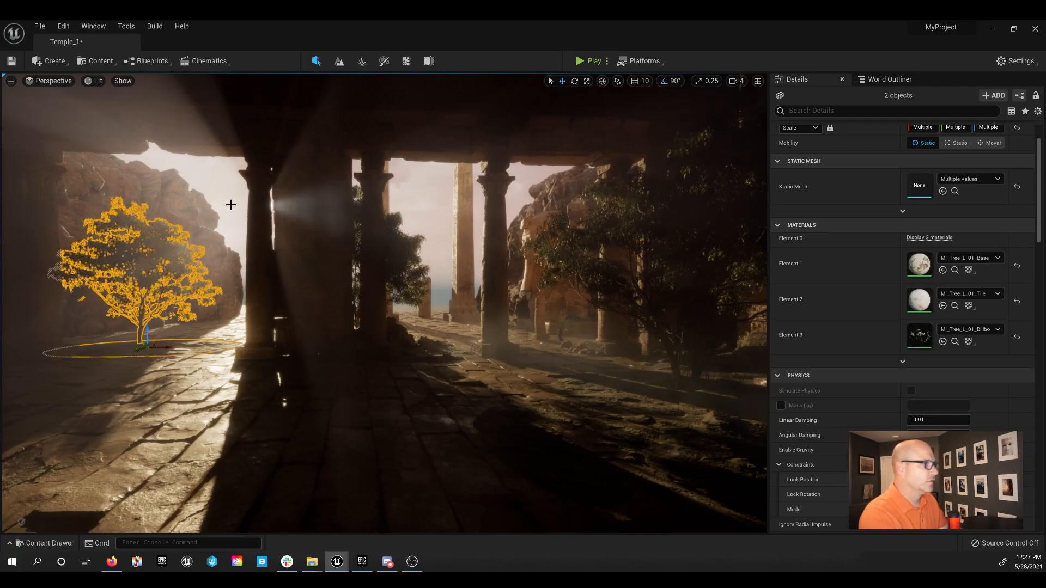
click(230, 204)
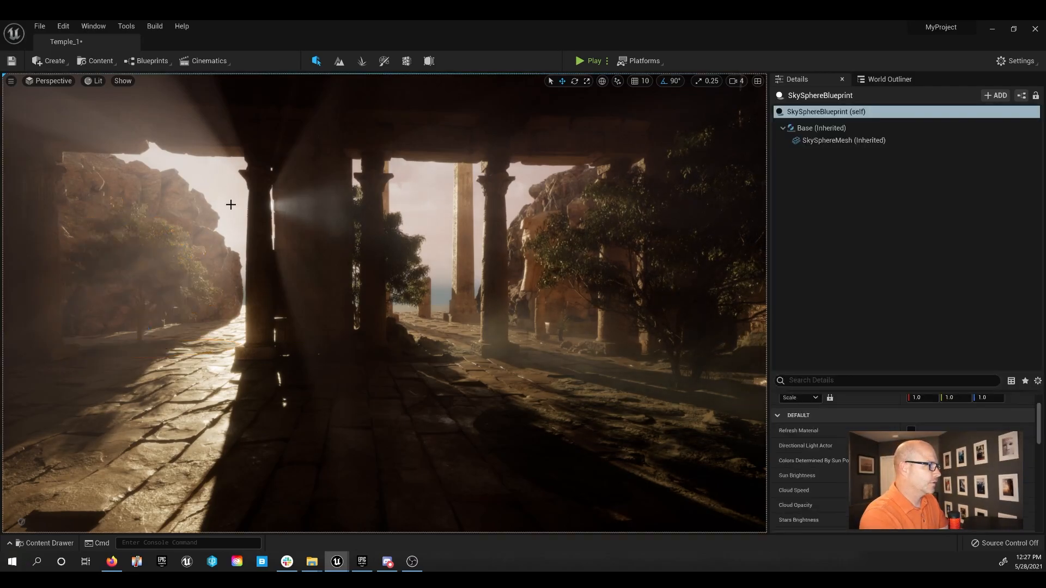
right_drag(267, 413, 389, 403)
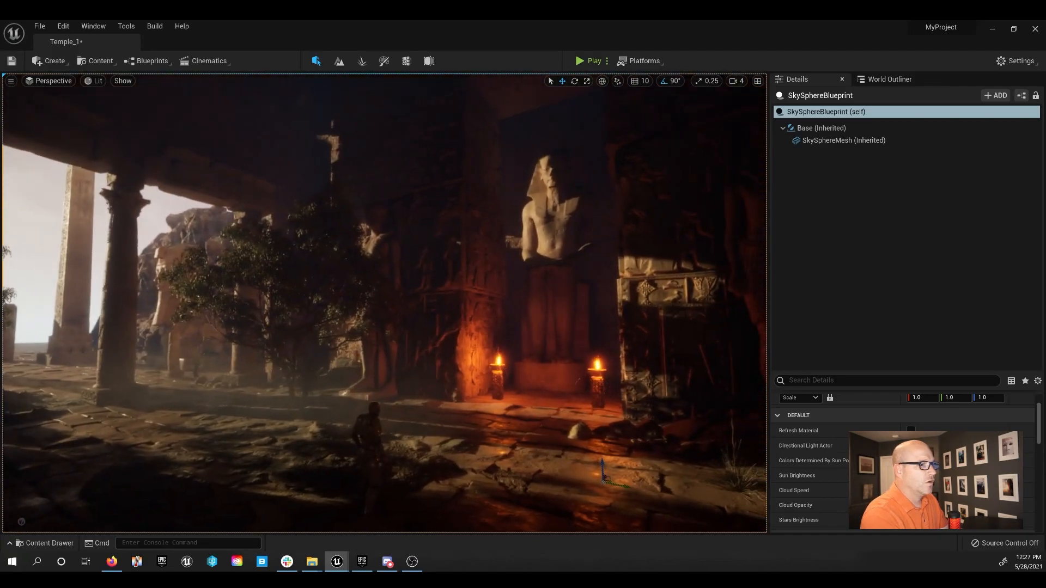